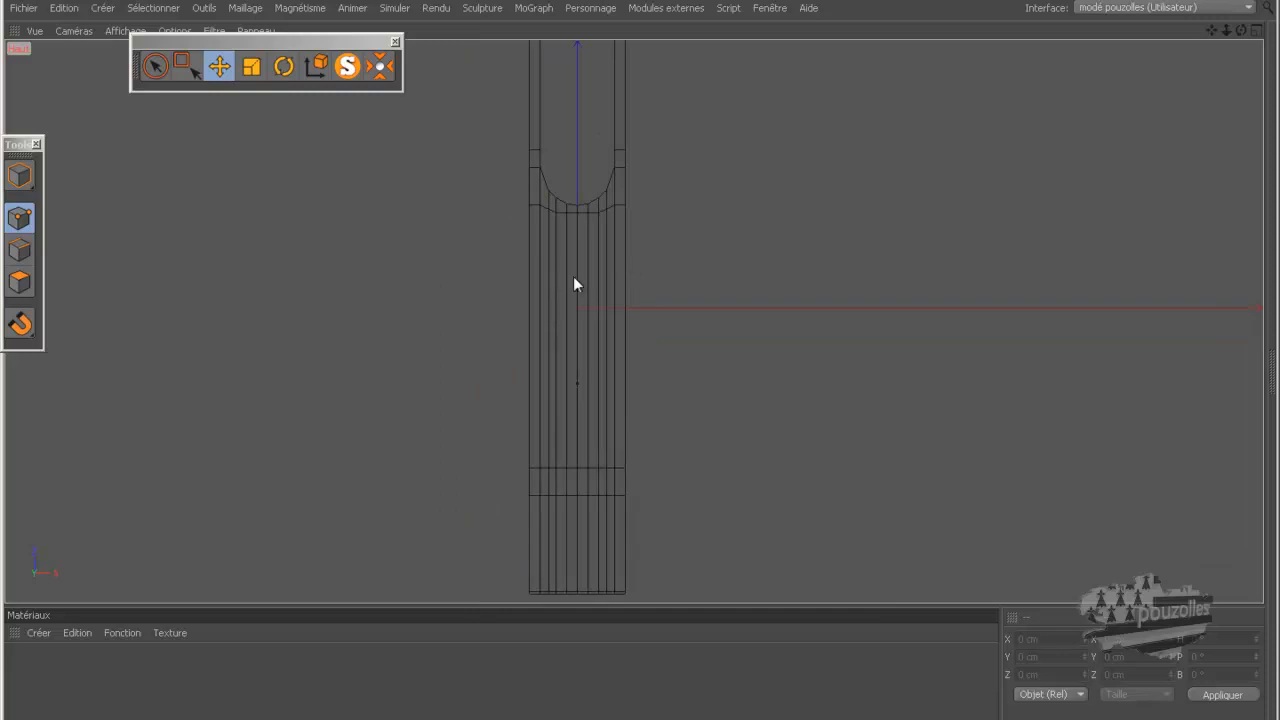
- Examine the chassis mesh in the perspective view from above, from the side and from the opposite side
middle_click(413, 277)
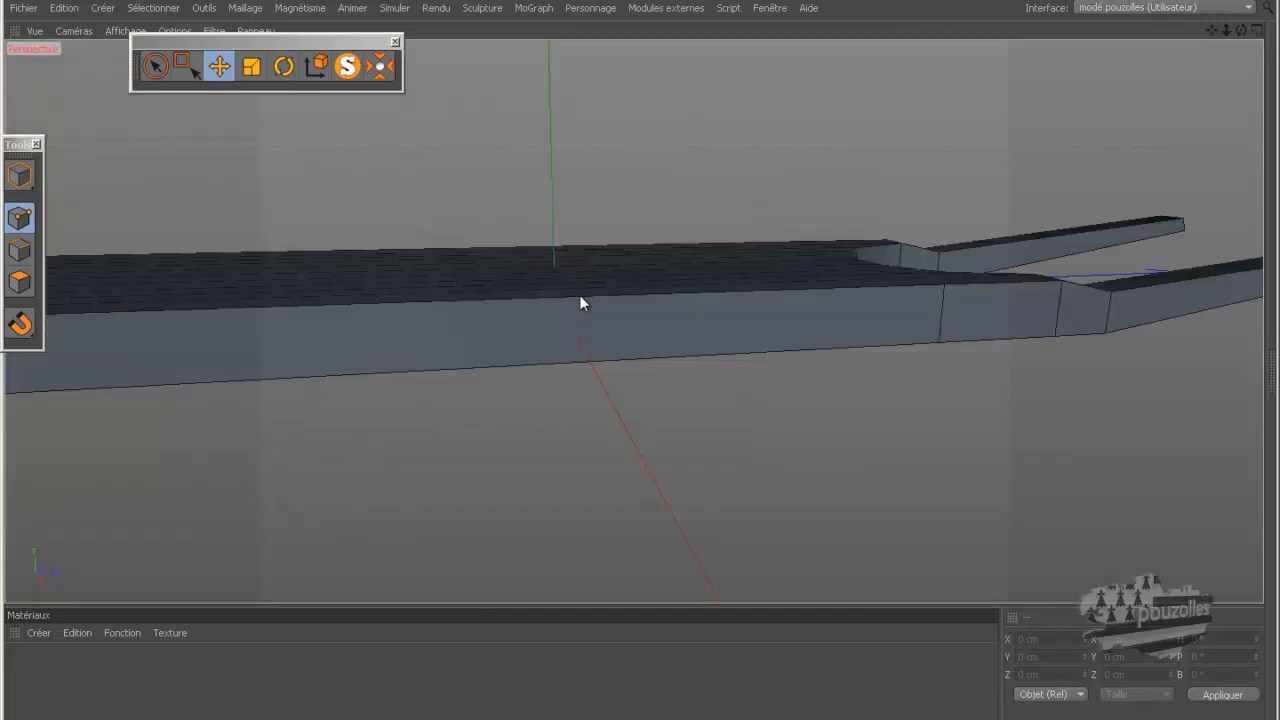
scroll(577, 295, down, 2)
scroll(734, 363, down, 3)
scroll(756, 372, down, 3)
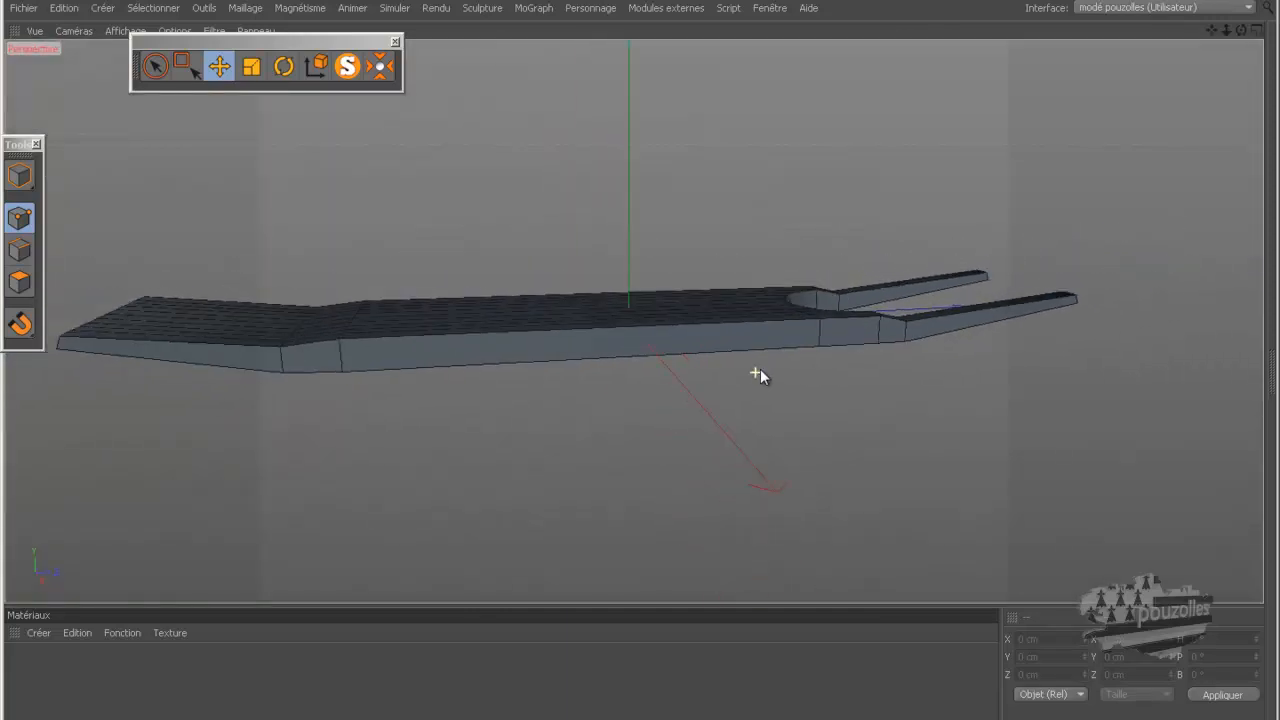
drag(1241, 30, 716, 260)
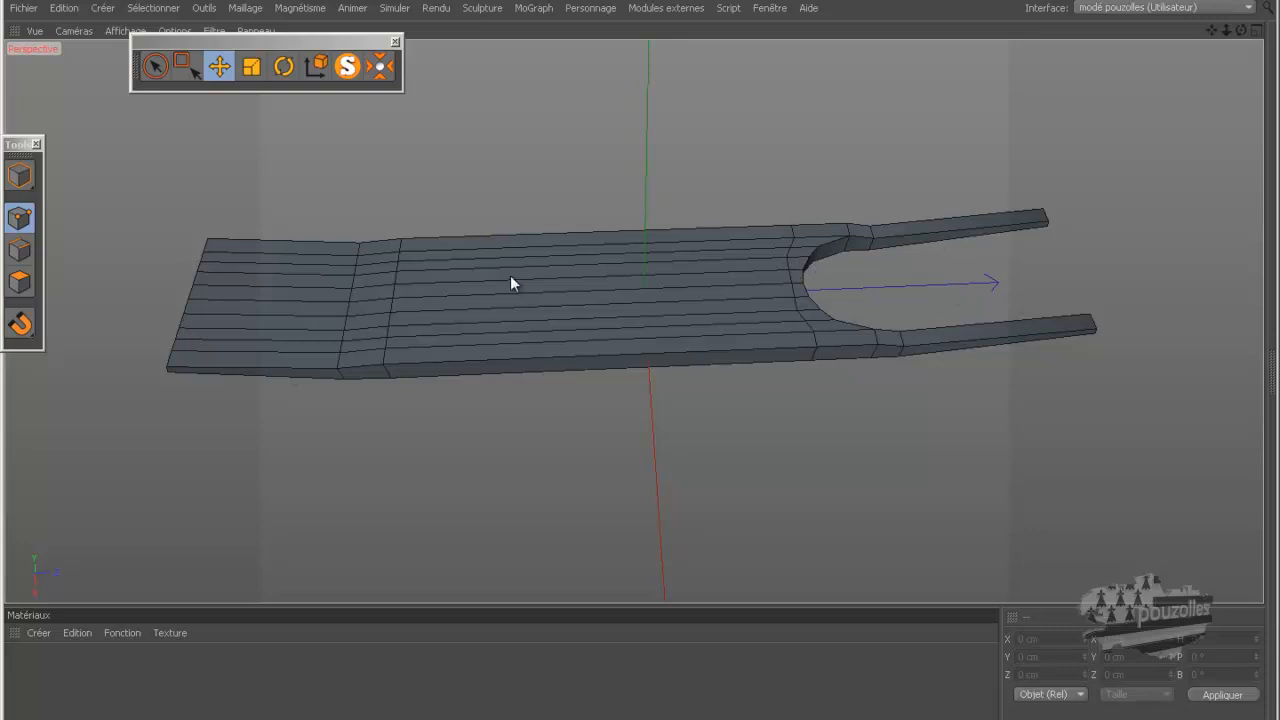
drag(1240, 32, 643, 378)
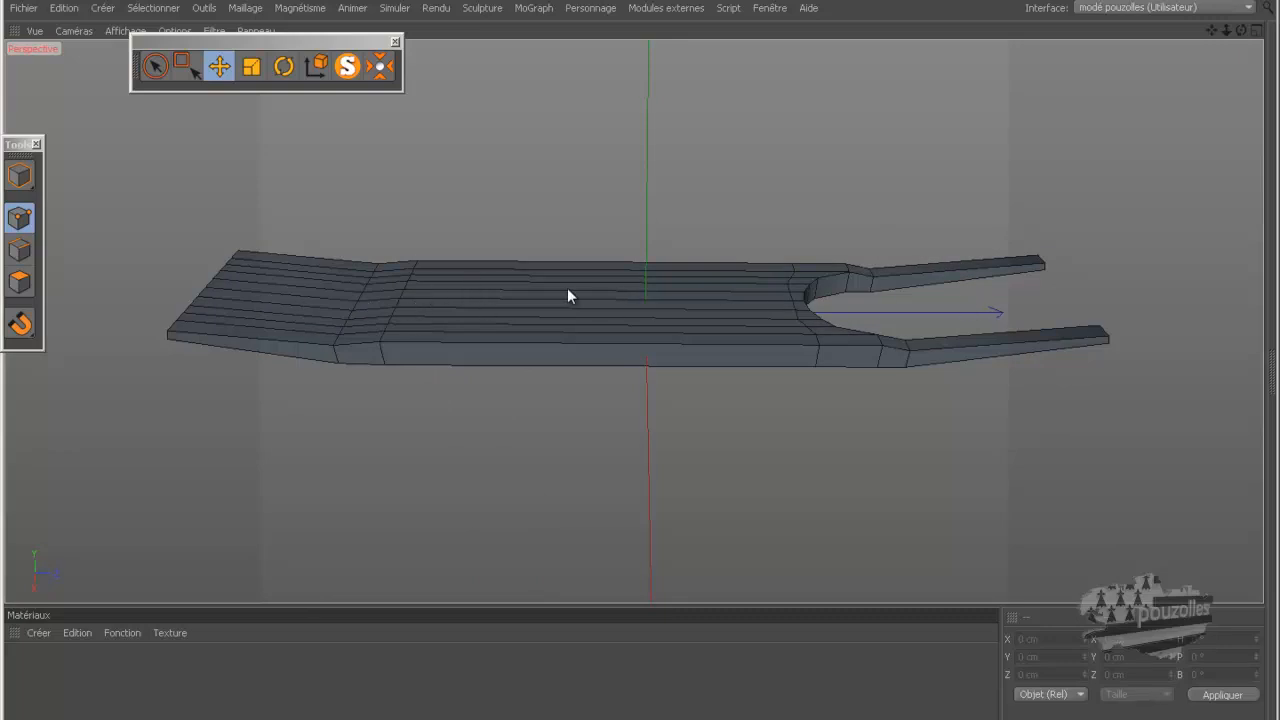
drag(1241, 31, 654, 337)
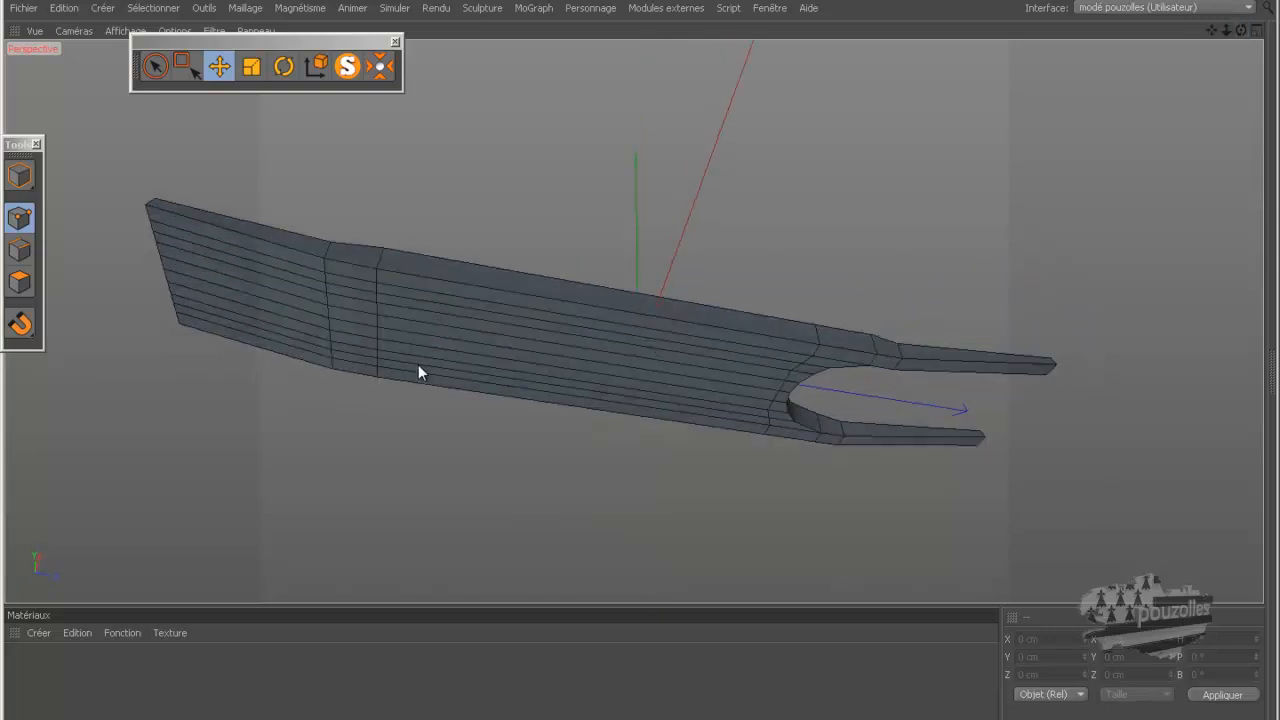
drag(1241, 31, 547, 377)
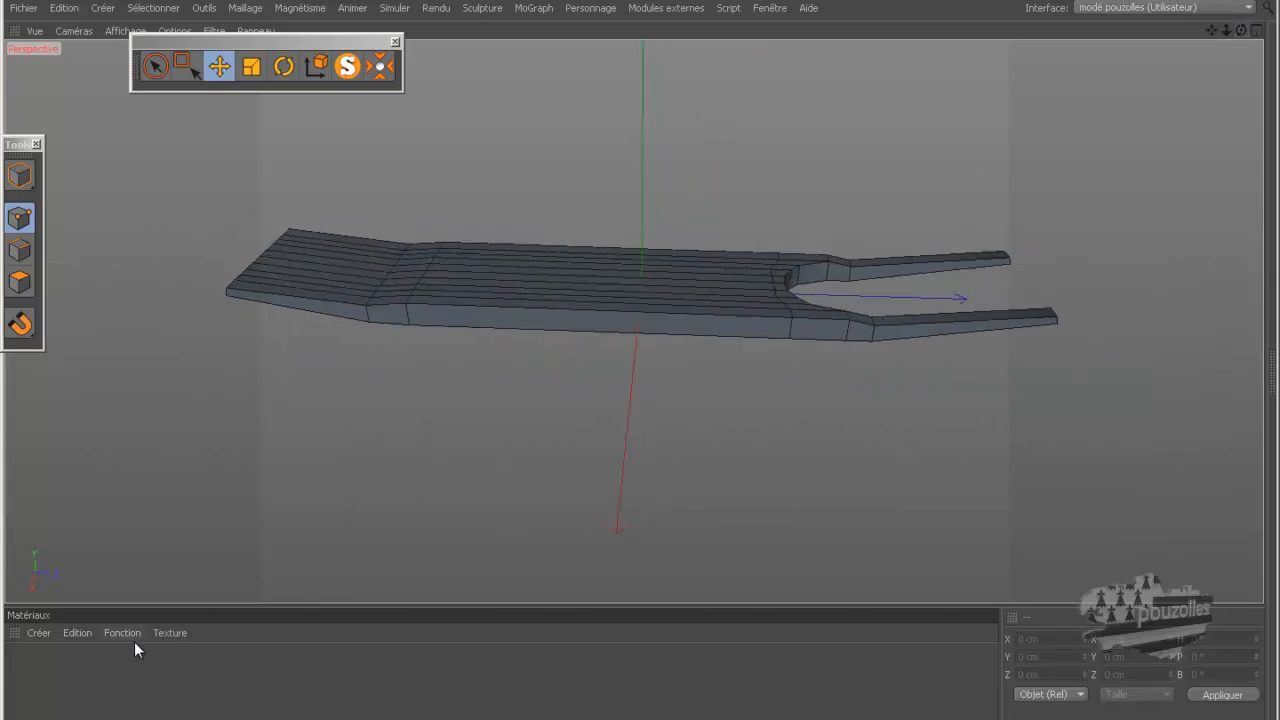
- Switch to the chassis reference folder, view the 331-01-chassi-650 drawing and close it
key(alt+Tab)
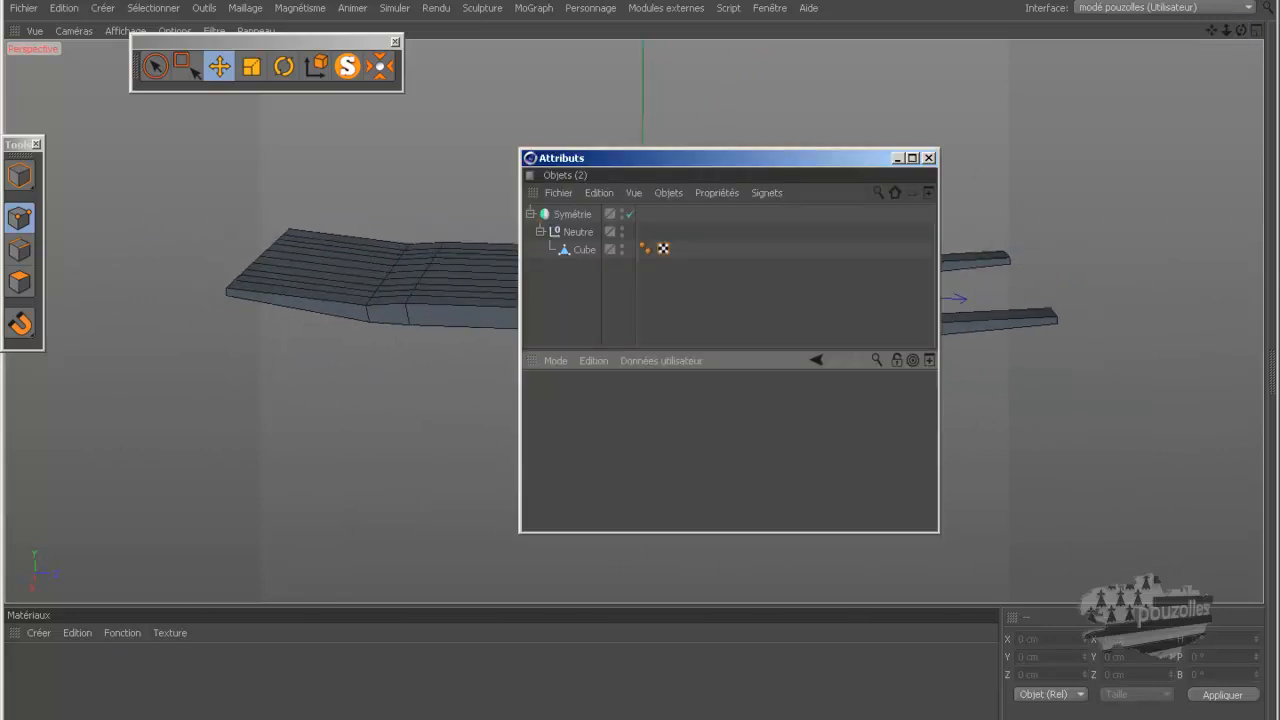
click(177, 718)
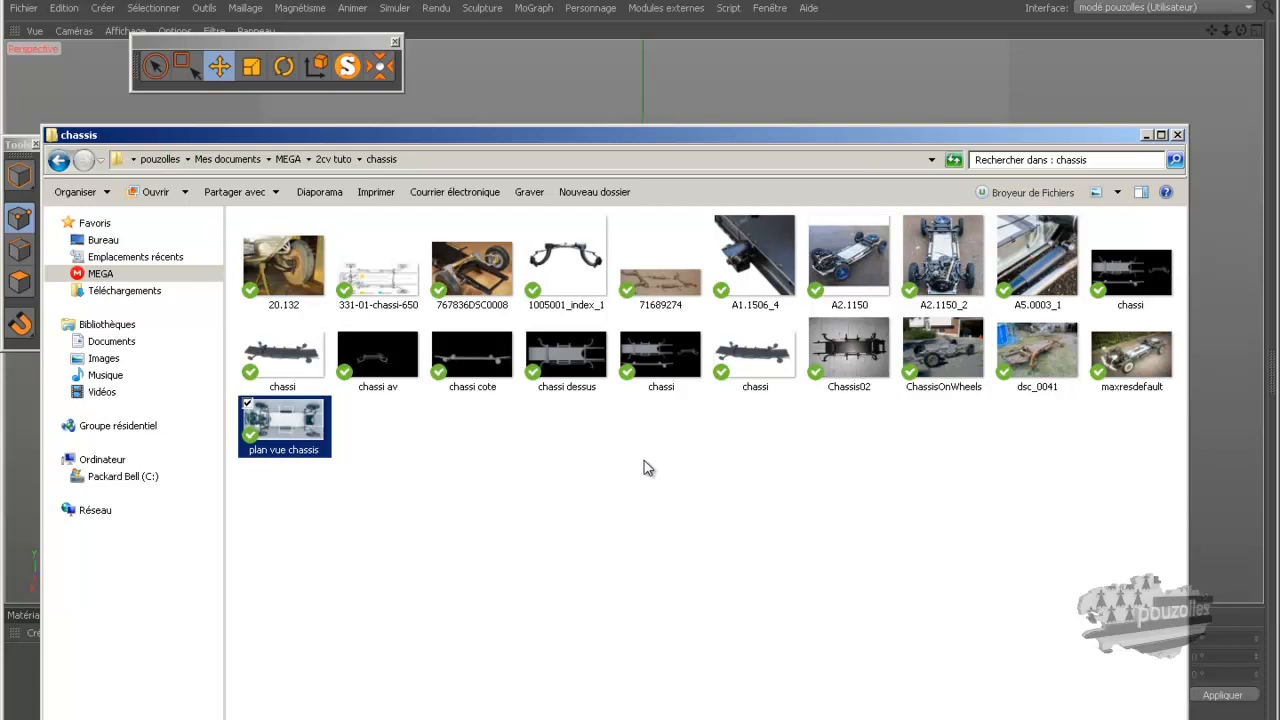
double_click(388, 284)
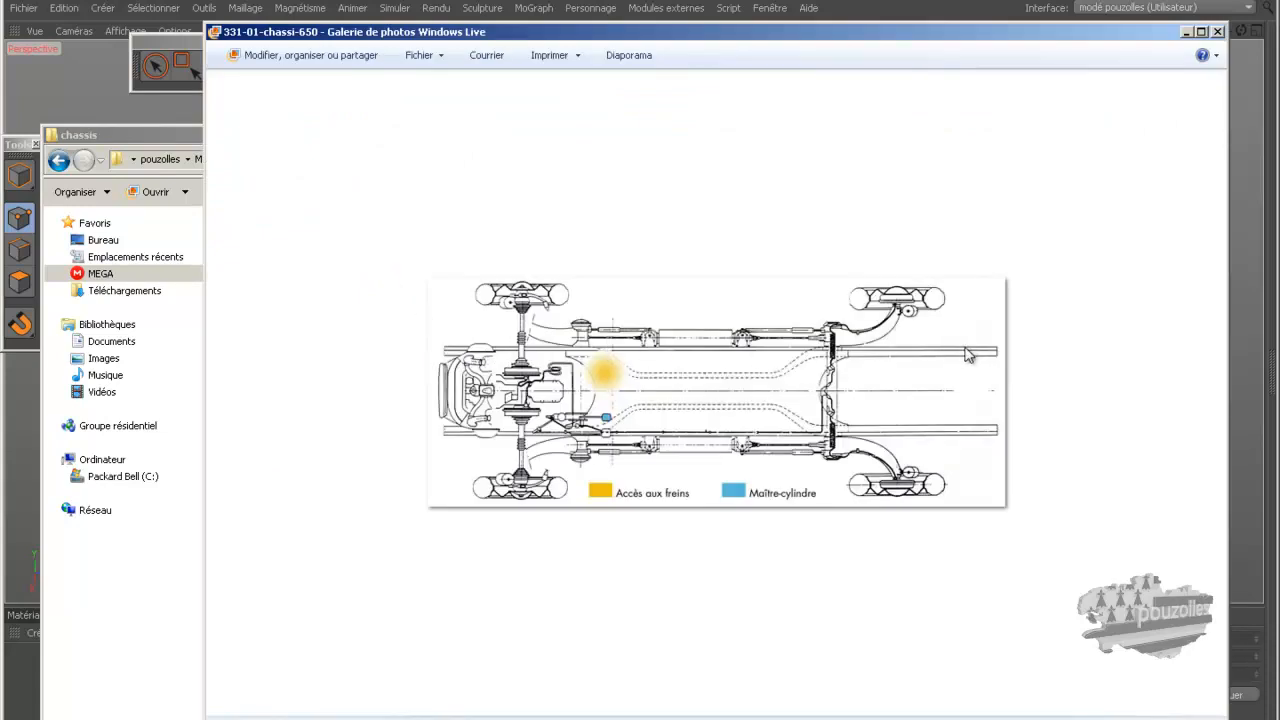
click(1218, 32)
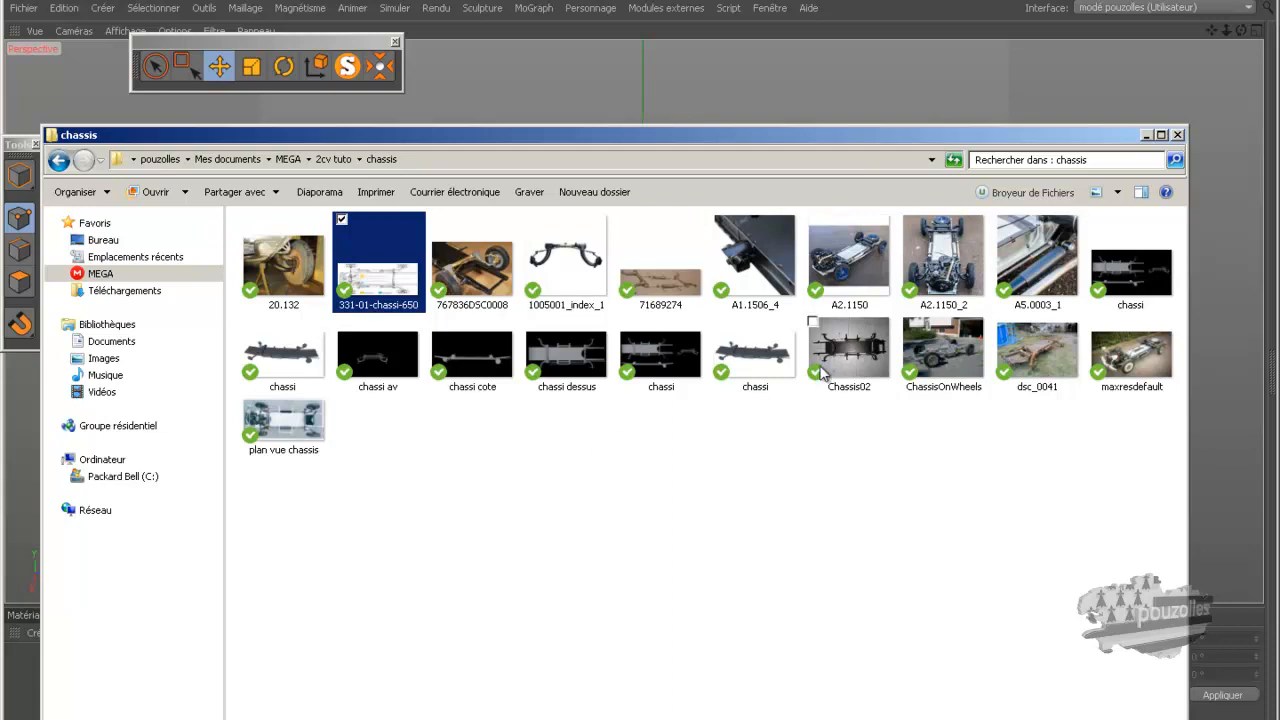
- Inspect the Chassis02 reference photo up close, close it and delete the file from the chassis folder
double_click(848, 350)
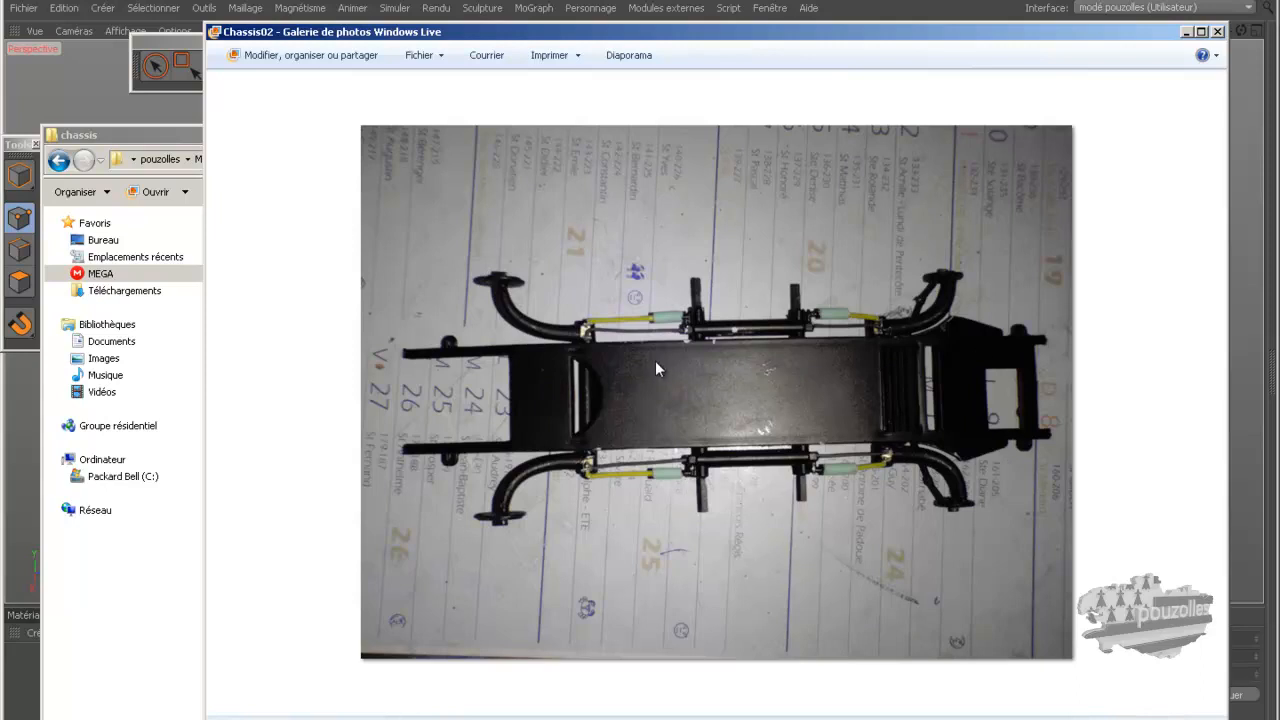
scroll(680, 372, up, 2)
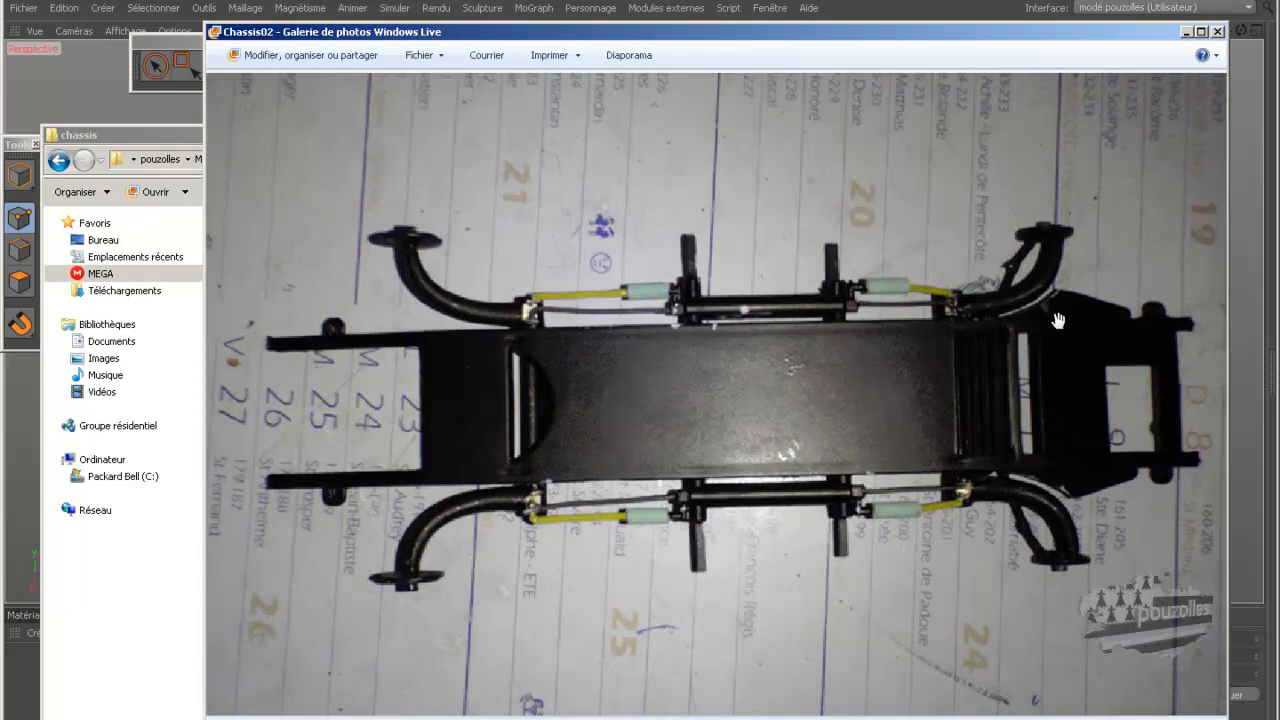
scroll(1052, 322, up, 2)
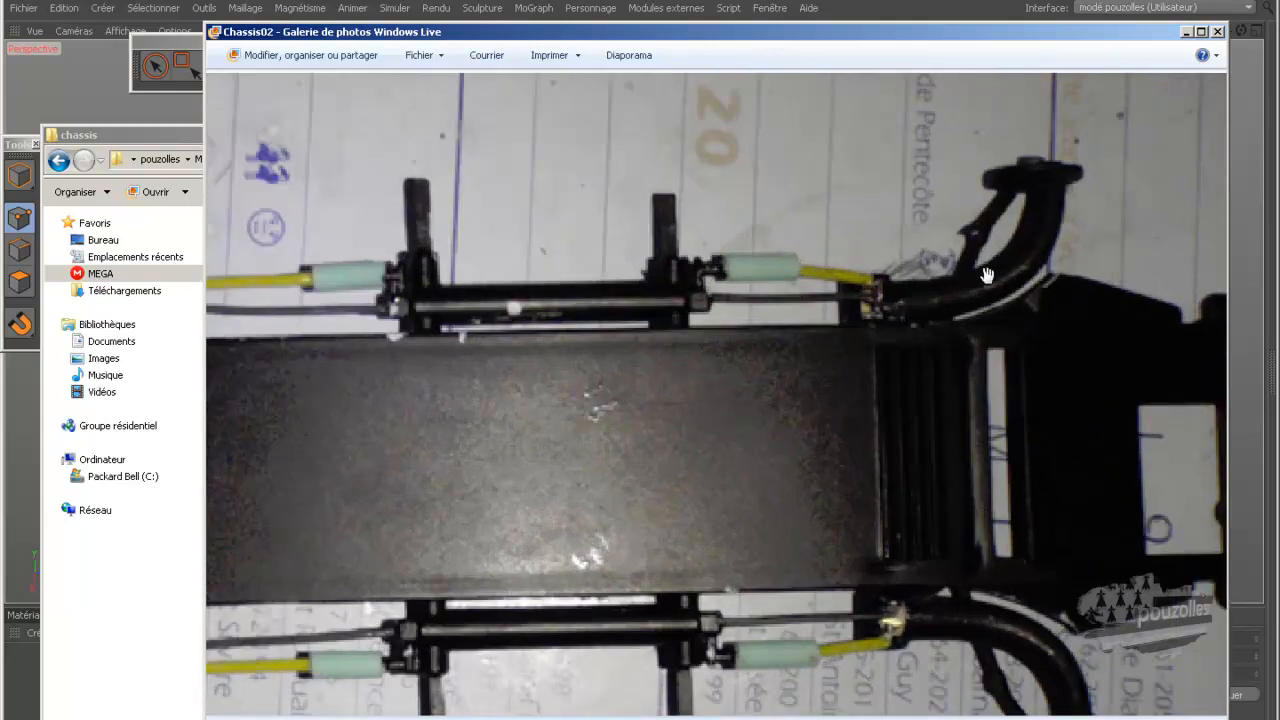
scroll(970, 288, down, 4)
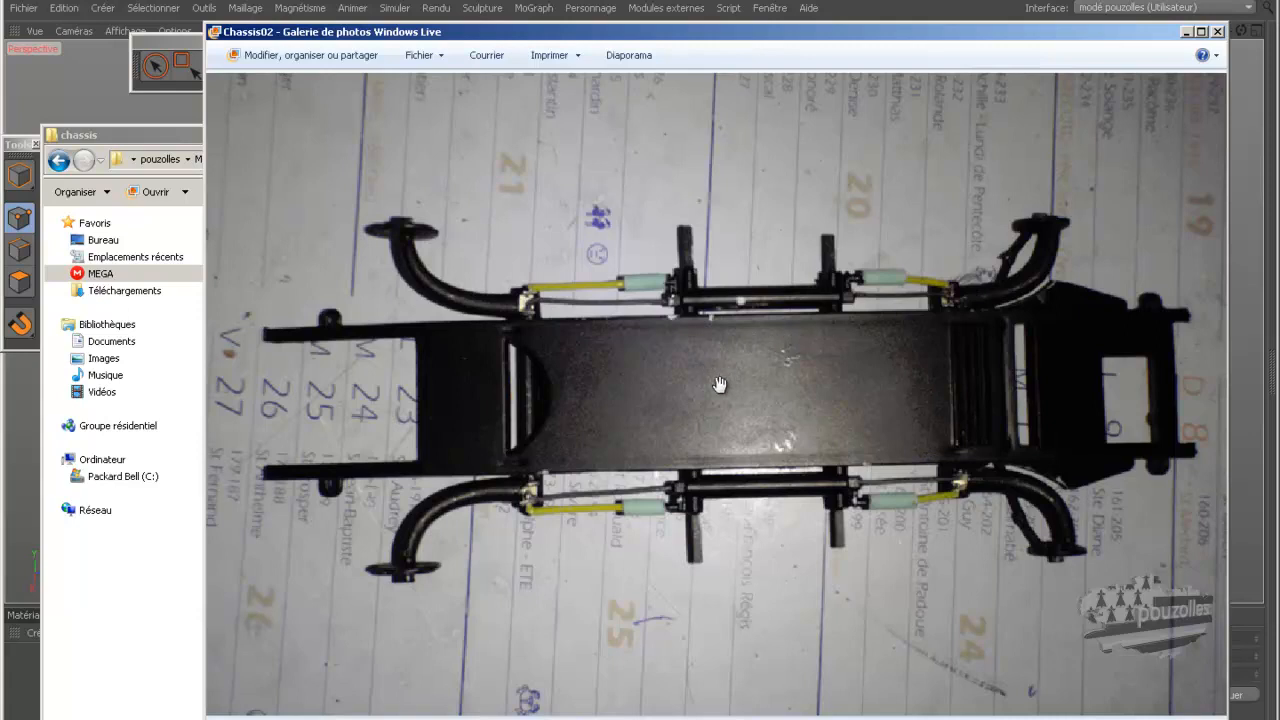
scroll(701, 392, down, 2)
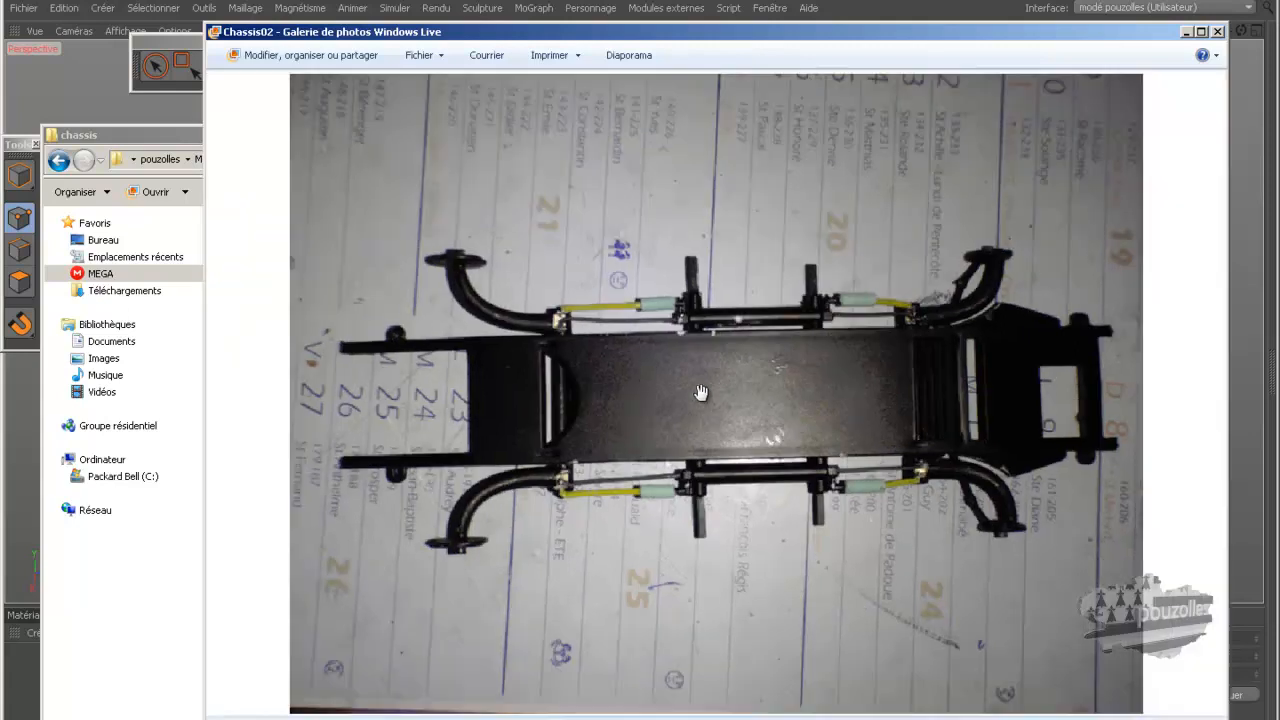
click(1218, 32)
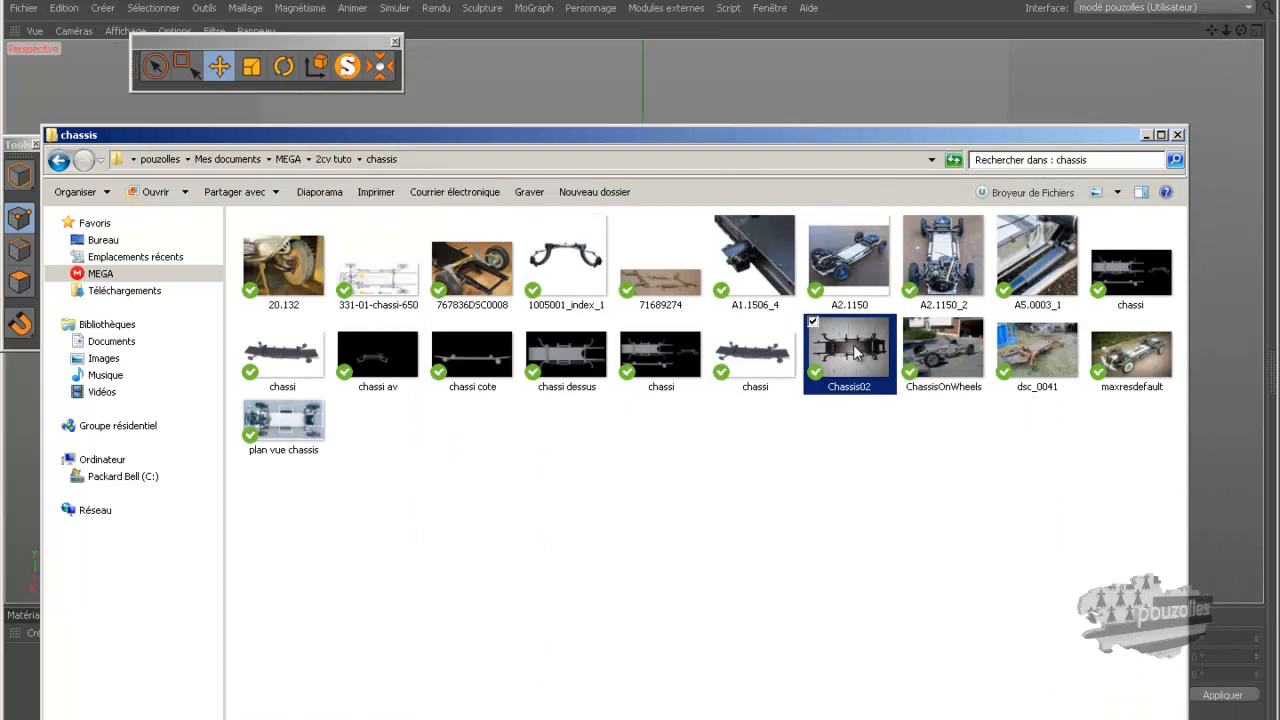
key(Delete)
key(Return)
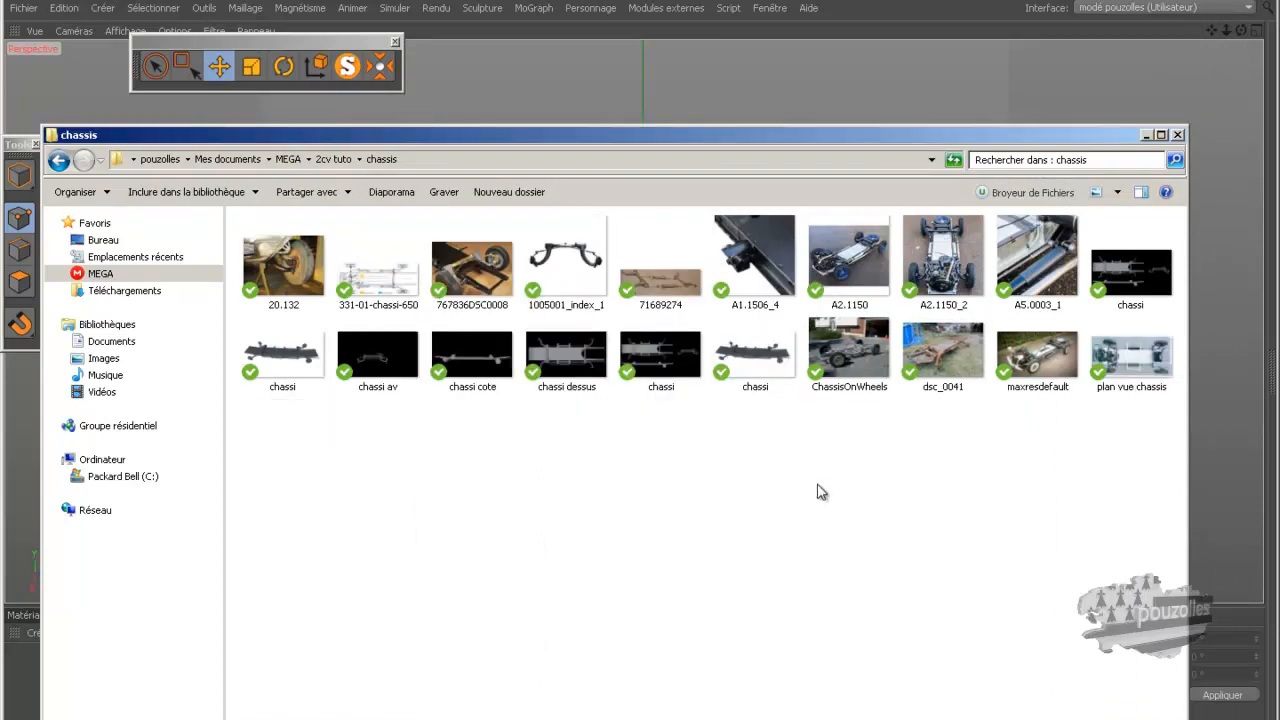
- Examine the plan vue chassis photo enlarged, and move the Attributs window out of the way
double_click(1136, 355)
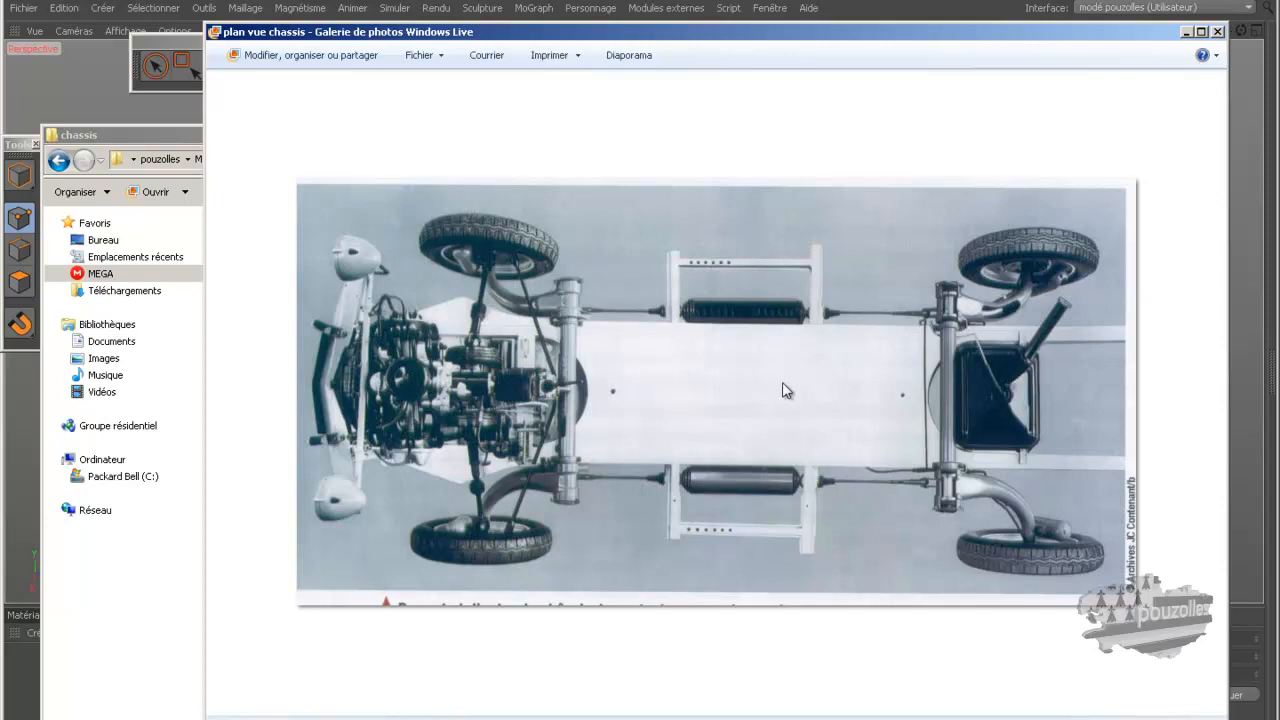
scroll(784, 390, up, 3)
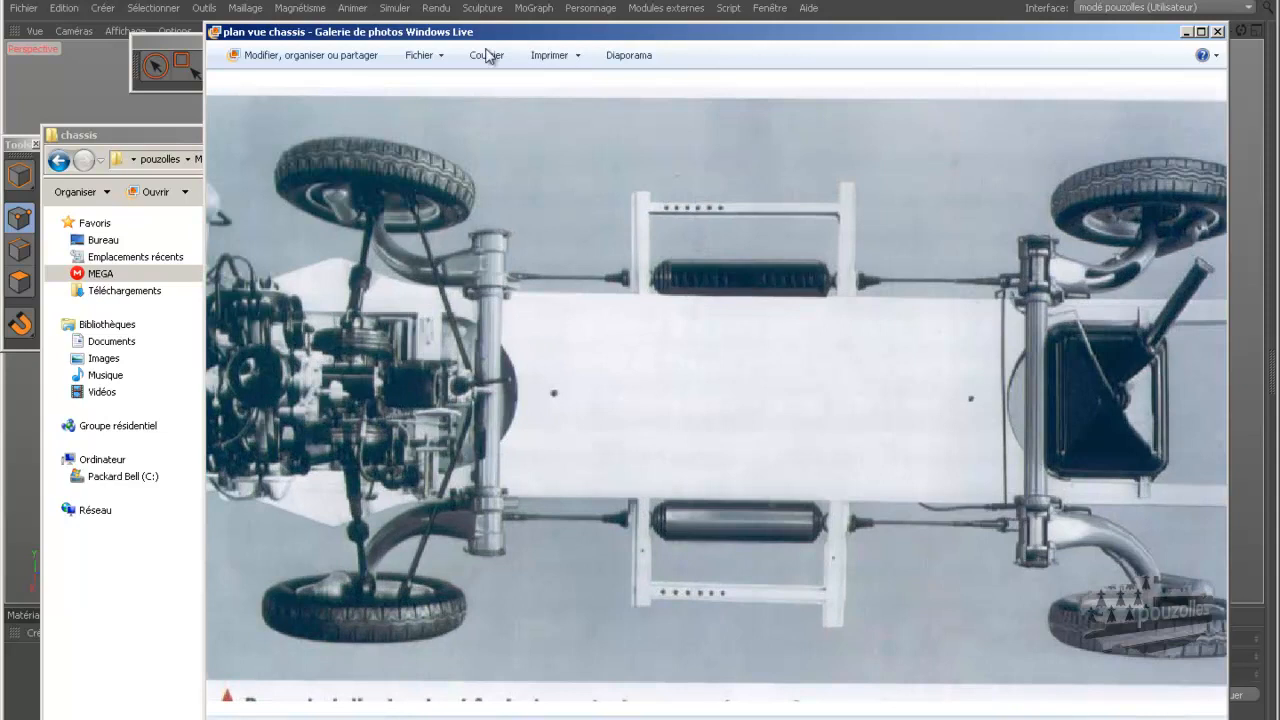
click(461, 2)
drag(677, 160, 917, 406)
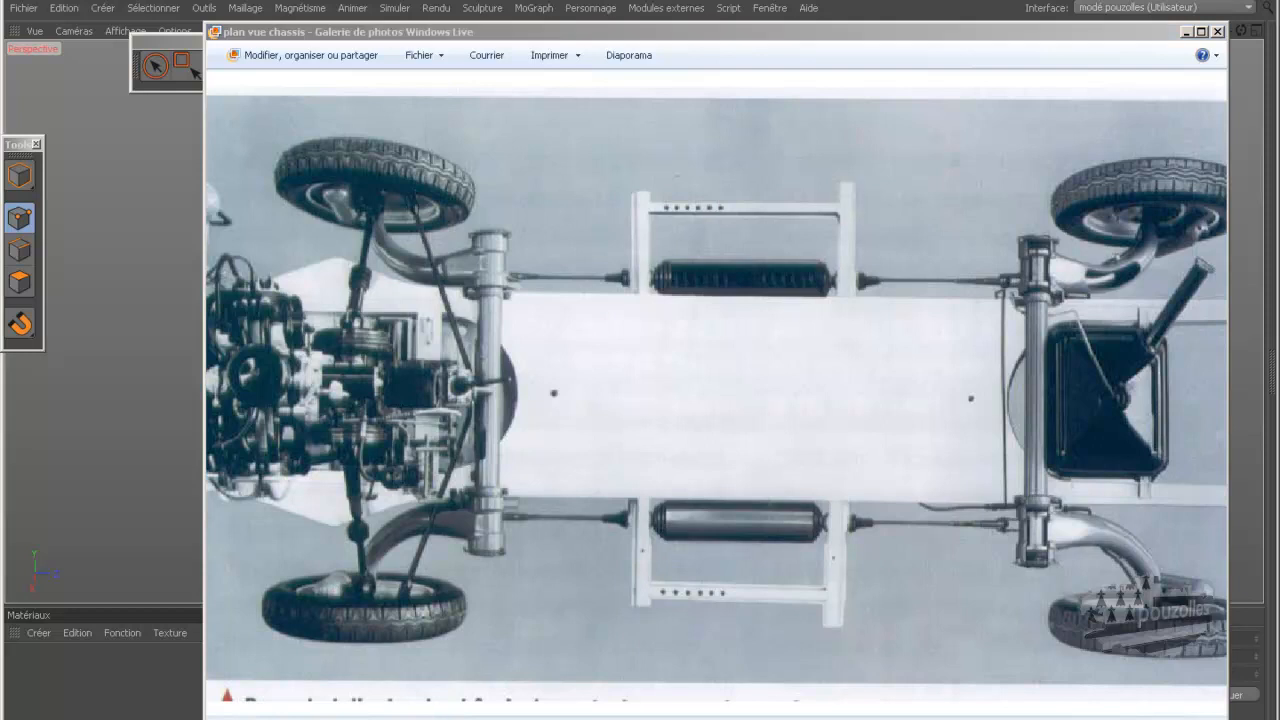
- Compare the A1.1506_4 photo of the side mount with the plan vue chassis photo, shifting the plan view window aside
click(260, 718)
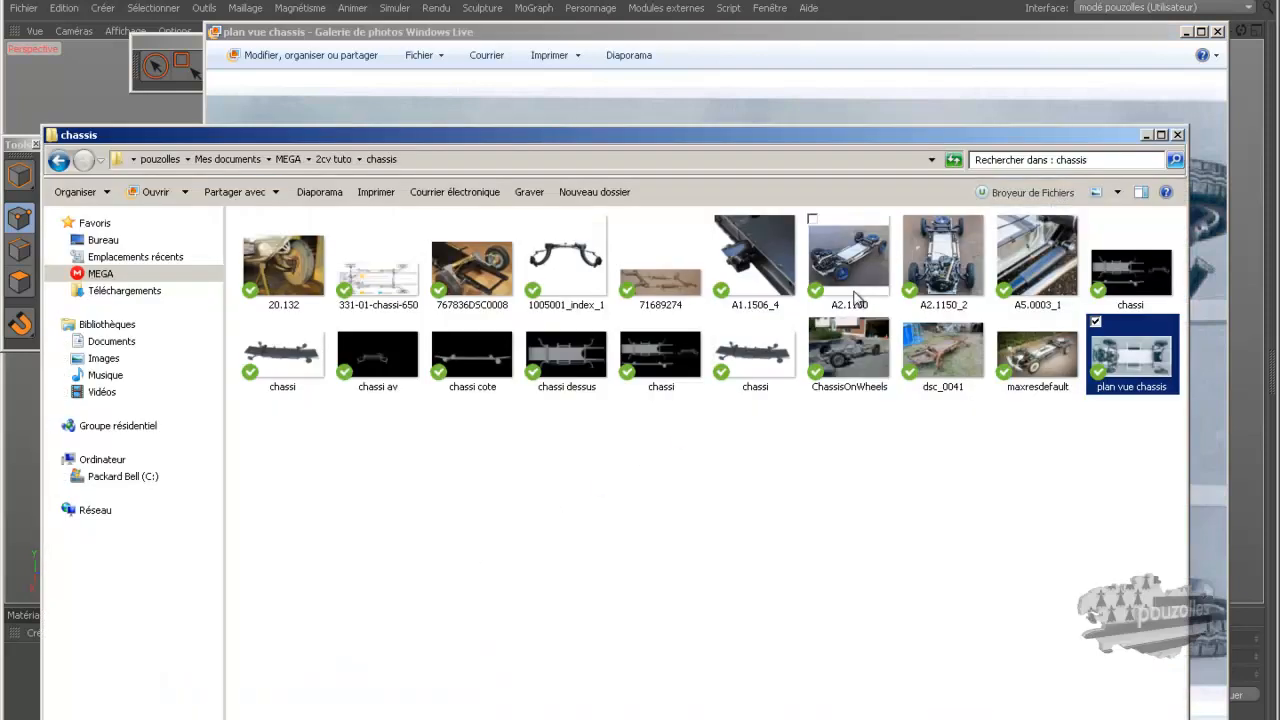
click(757, 263)
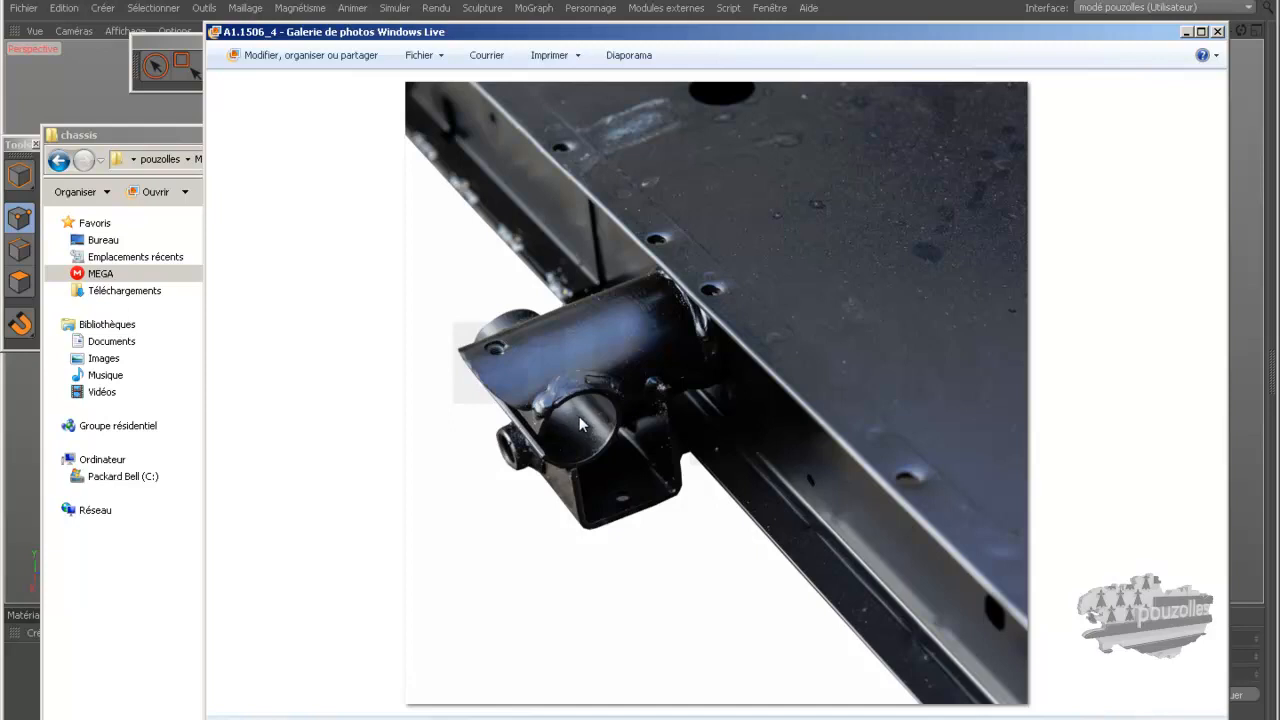
click(270, 714)
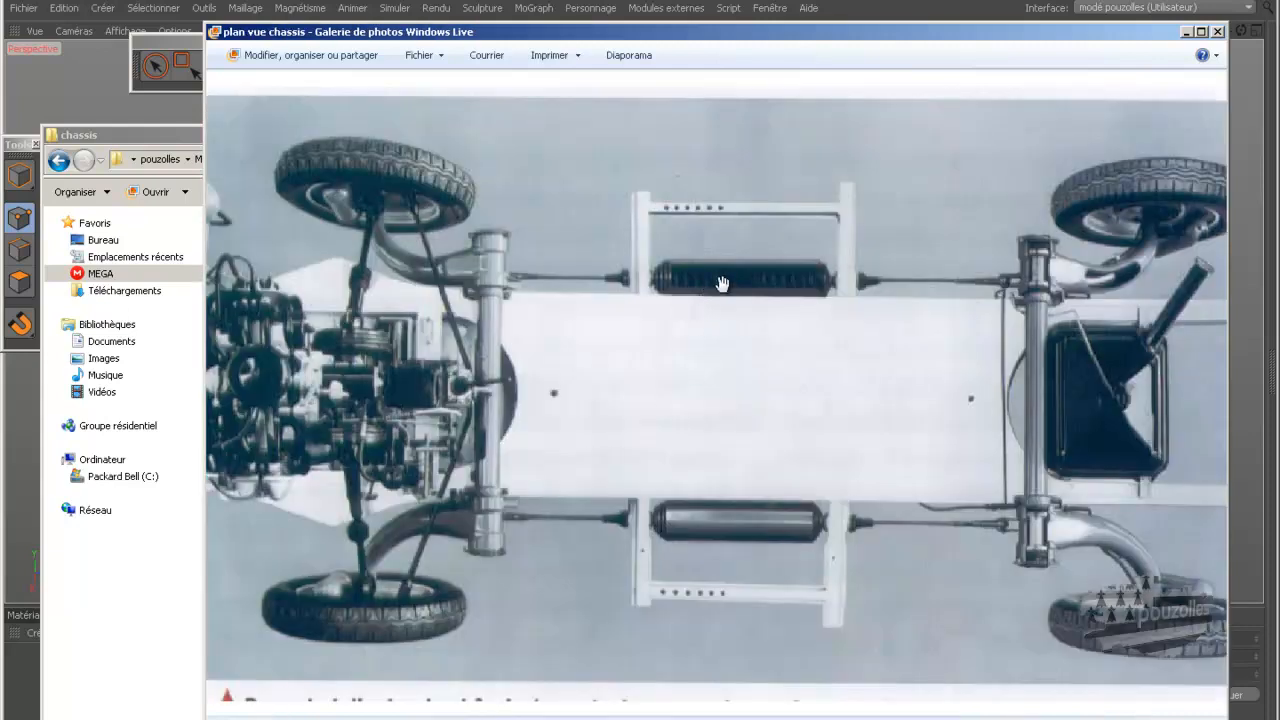
scroll(722, 284, up, 1)
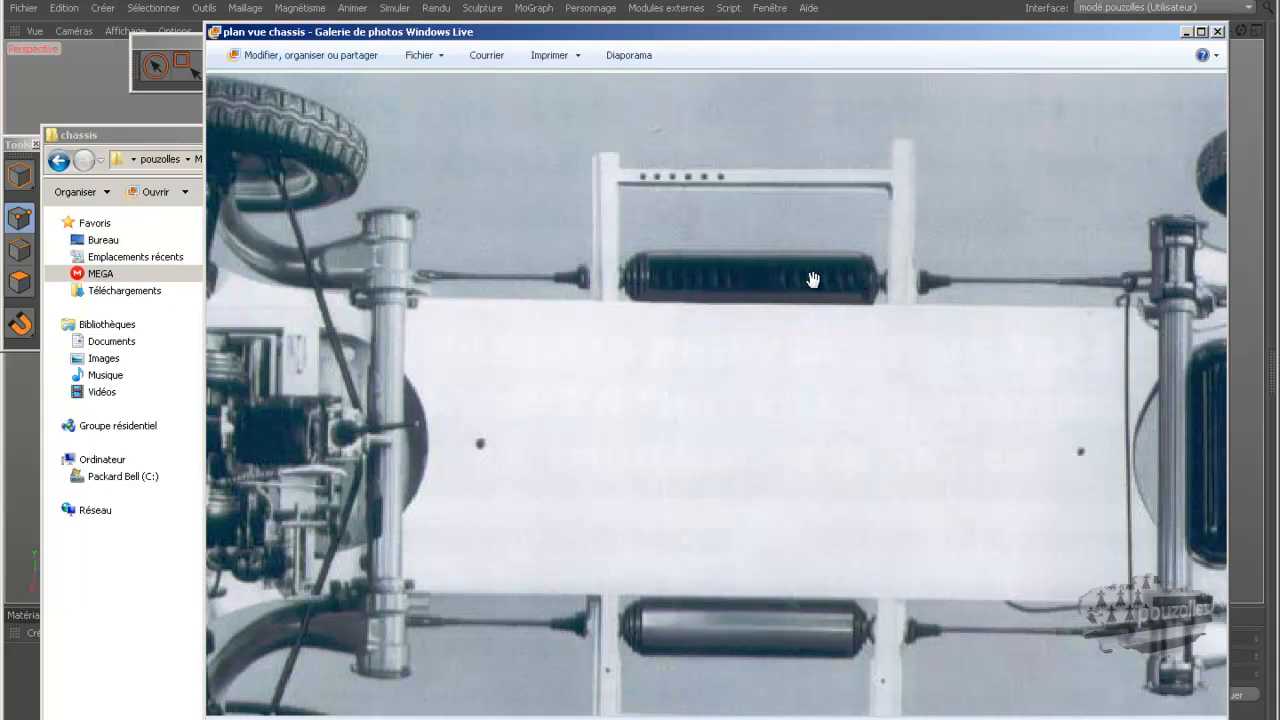
scroll(649, 306, down, 1)
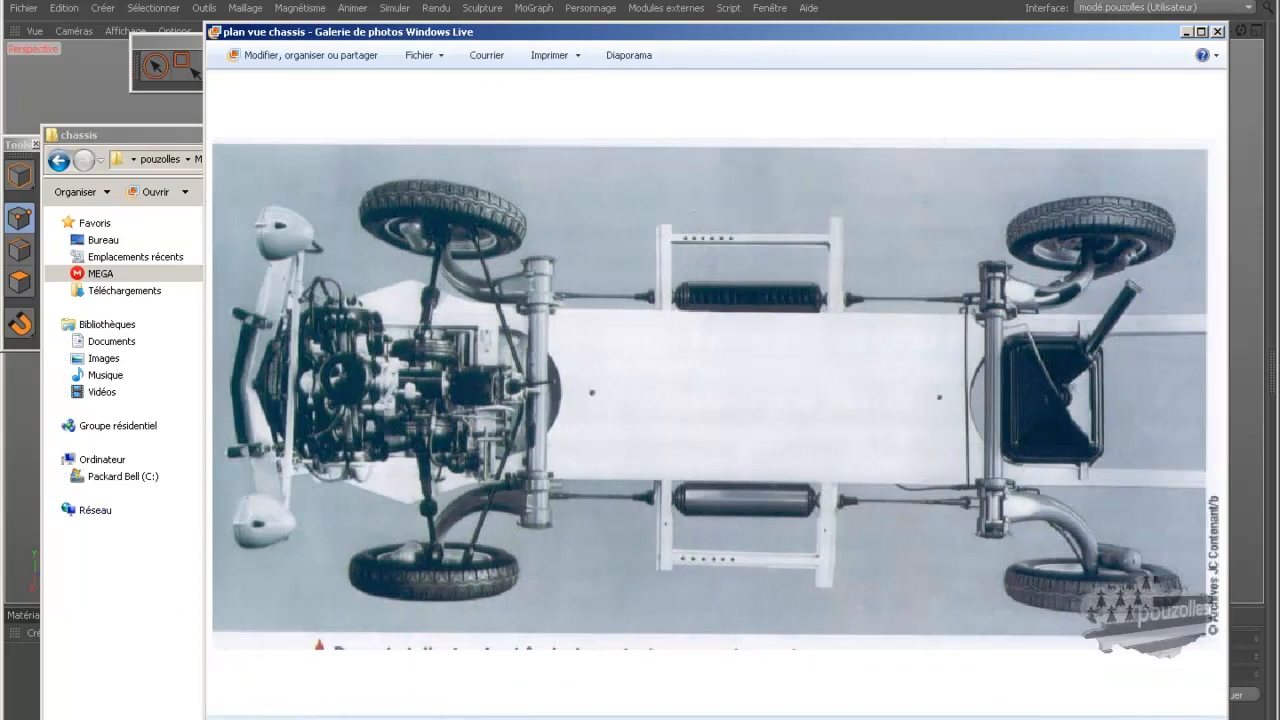
drag(610, 34, 396, 186)
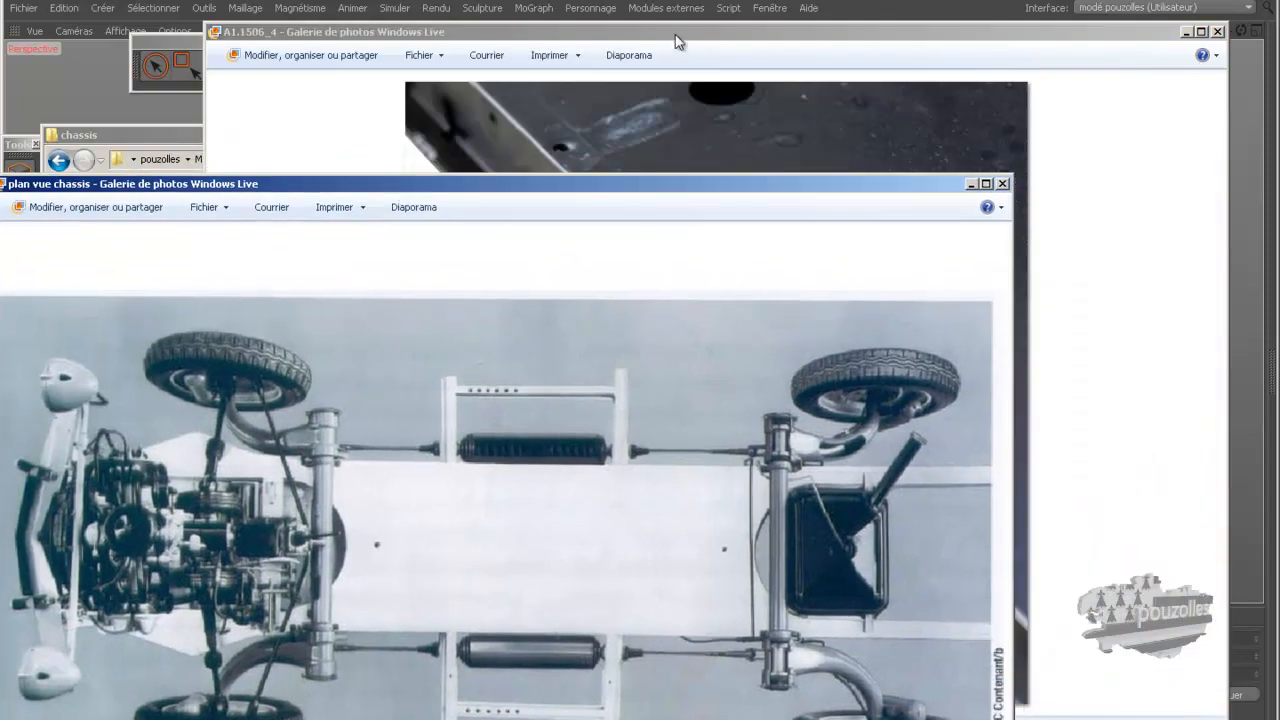
click(661, 78)
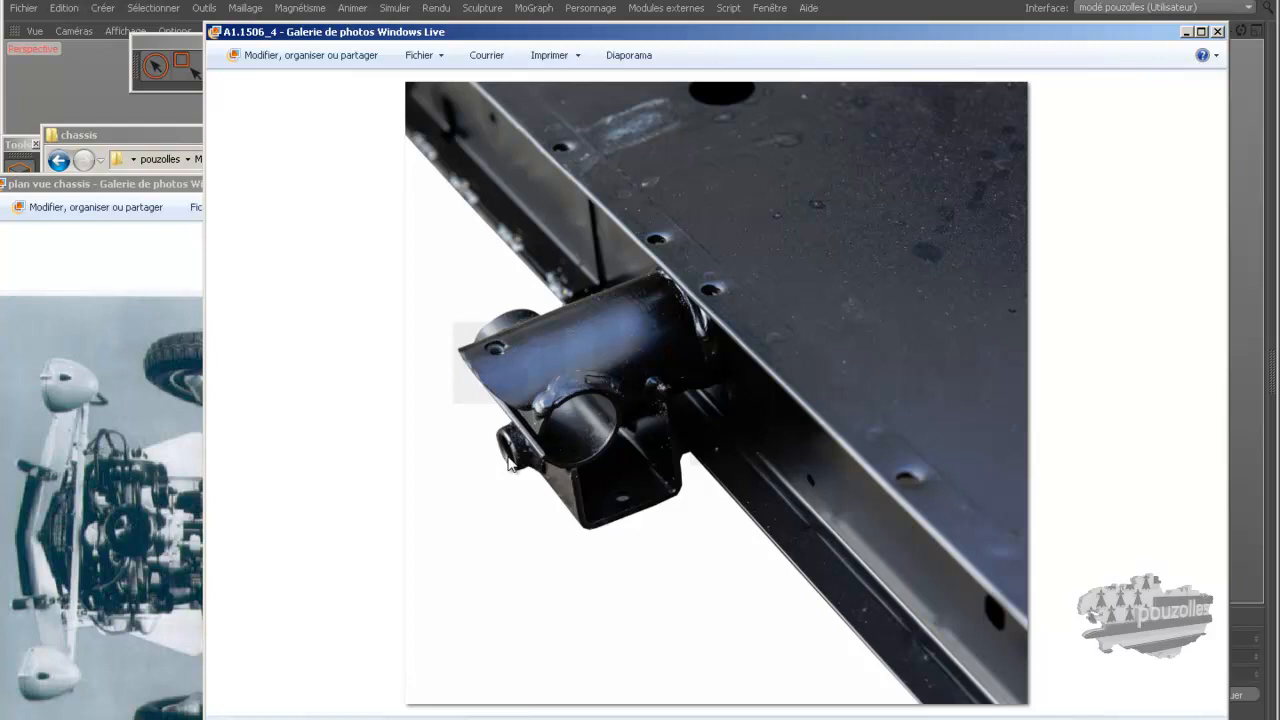
- View the A5.0003_1 photo from the chassis folder, close it and minimize the folder window
click(184, 146)
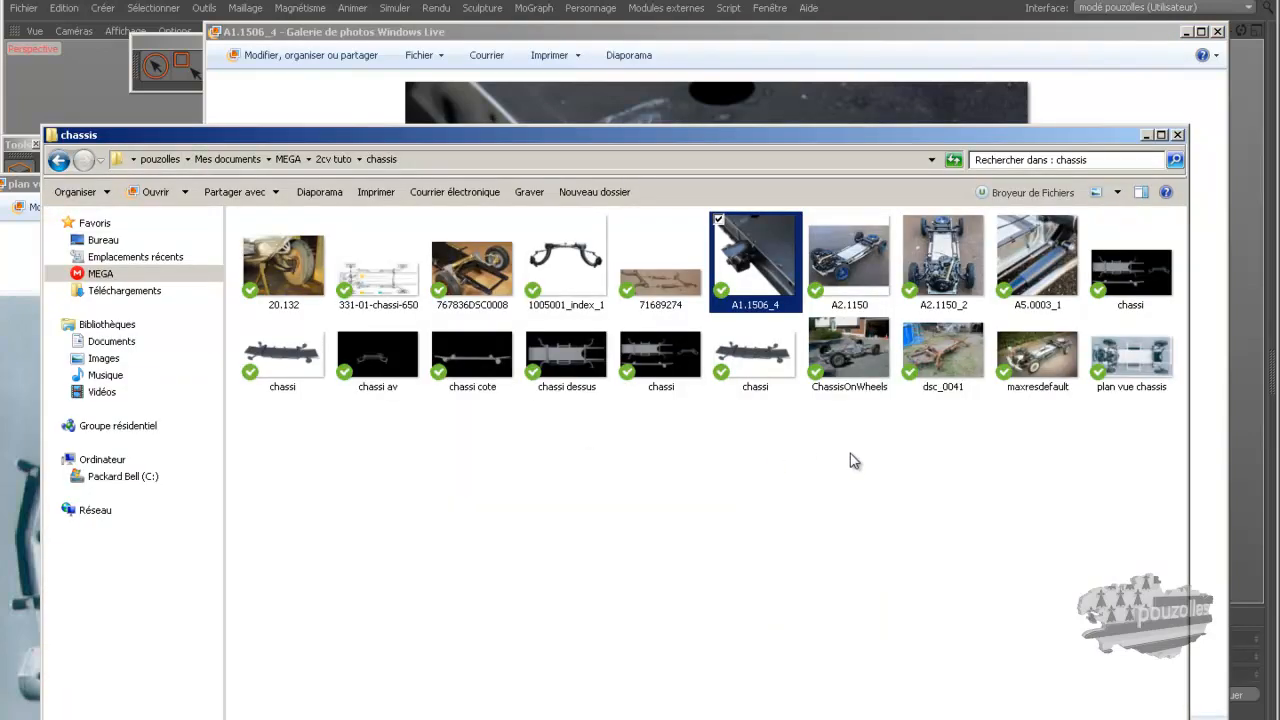
click(1028, 266)
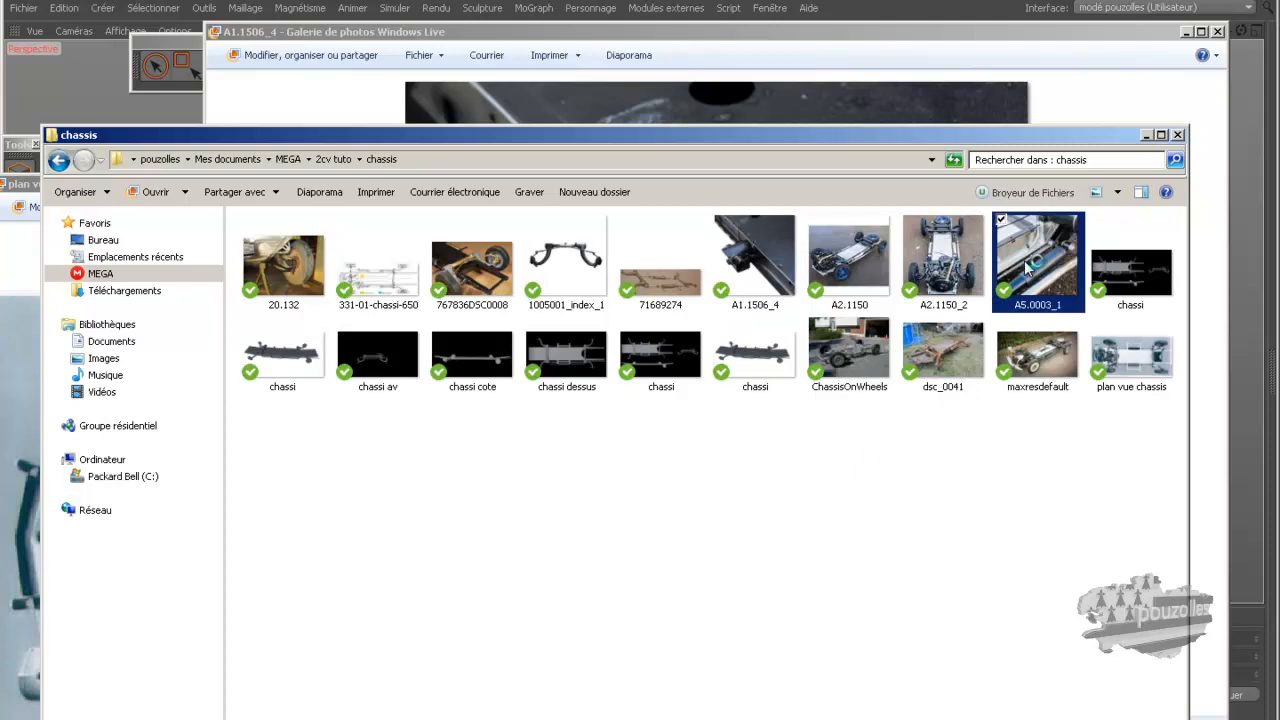
double_click(1028, 266)
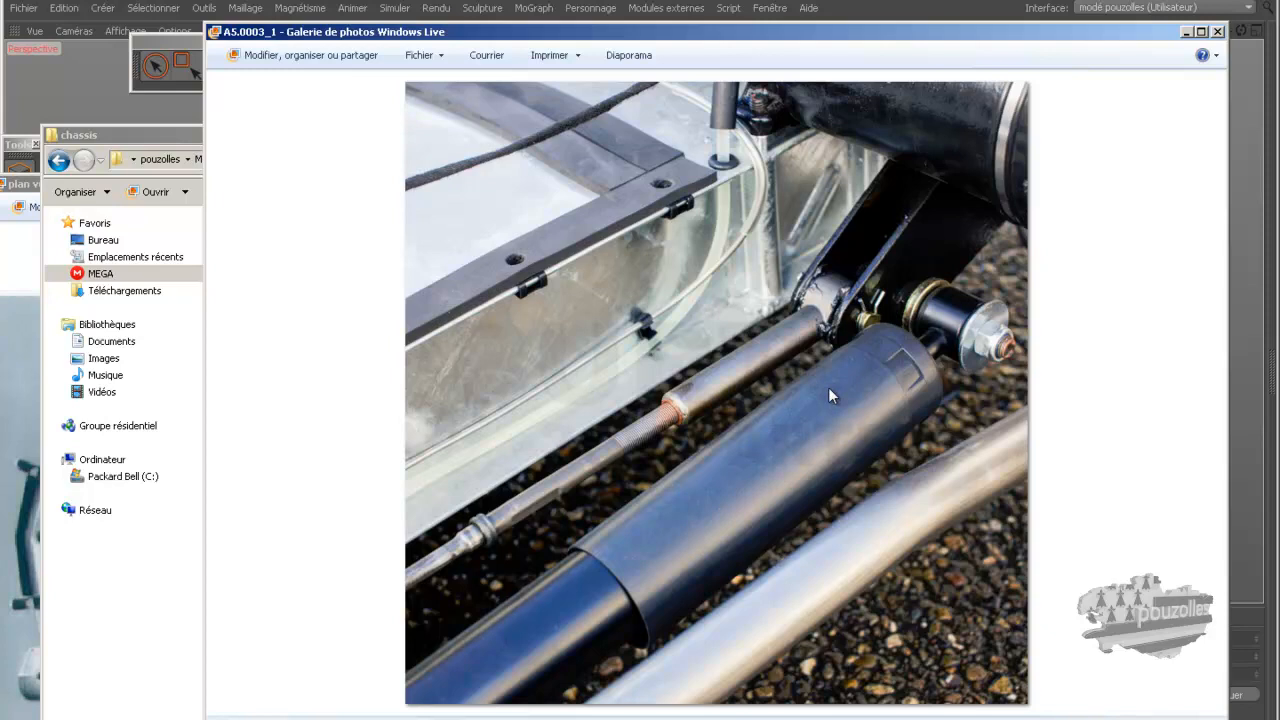
click(1218, 32)
click(1145, 134)
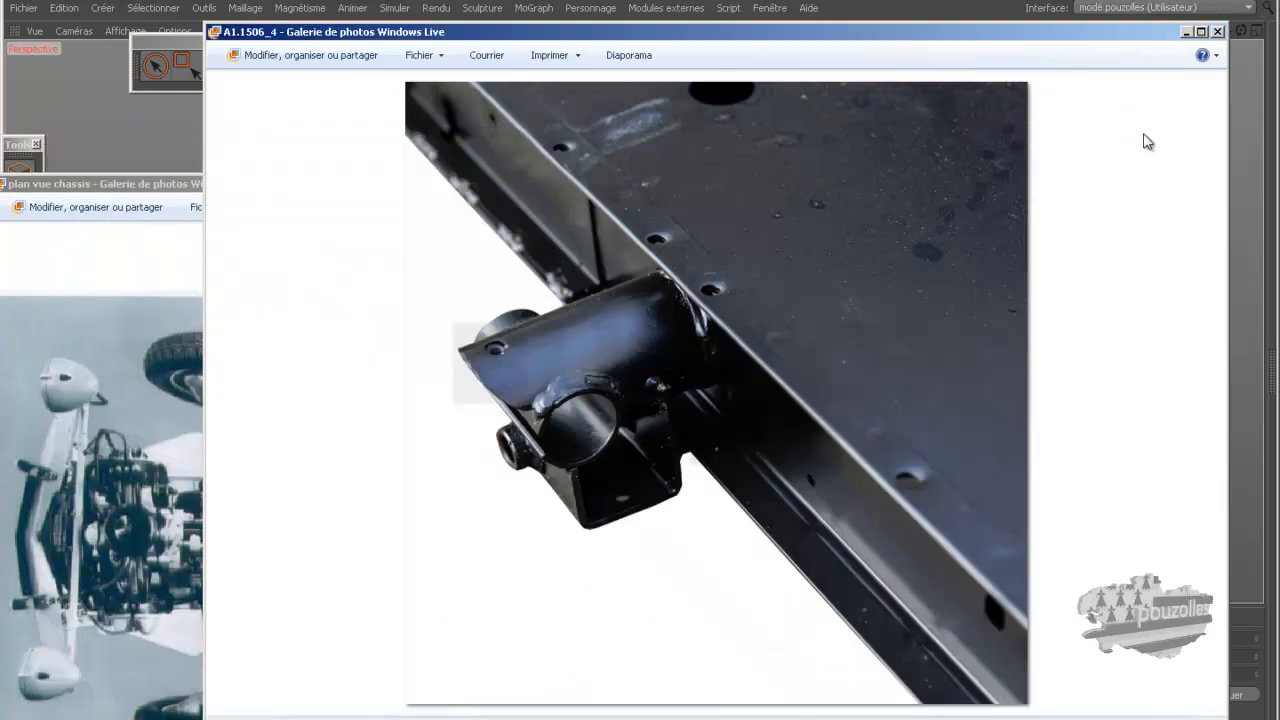
- Close the A1.1506_4 and plan vue chassis photos to return to the chassis model in Cinema 4D
click(1218, 32)
drag(772, 180, 936, 98)
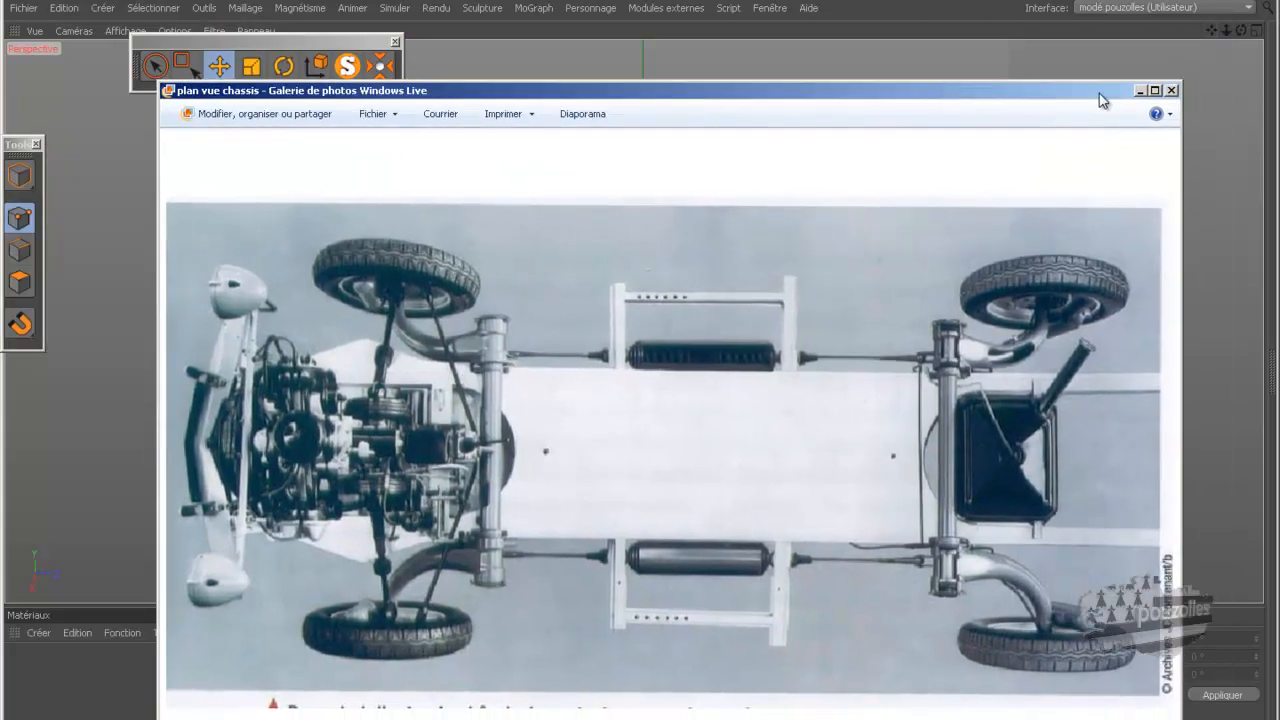
click(1172, 90)
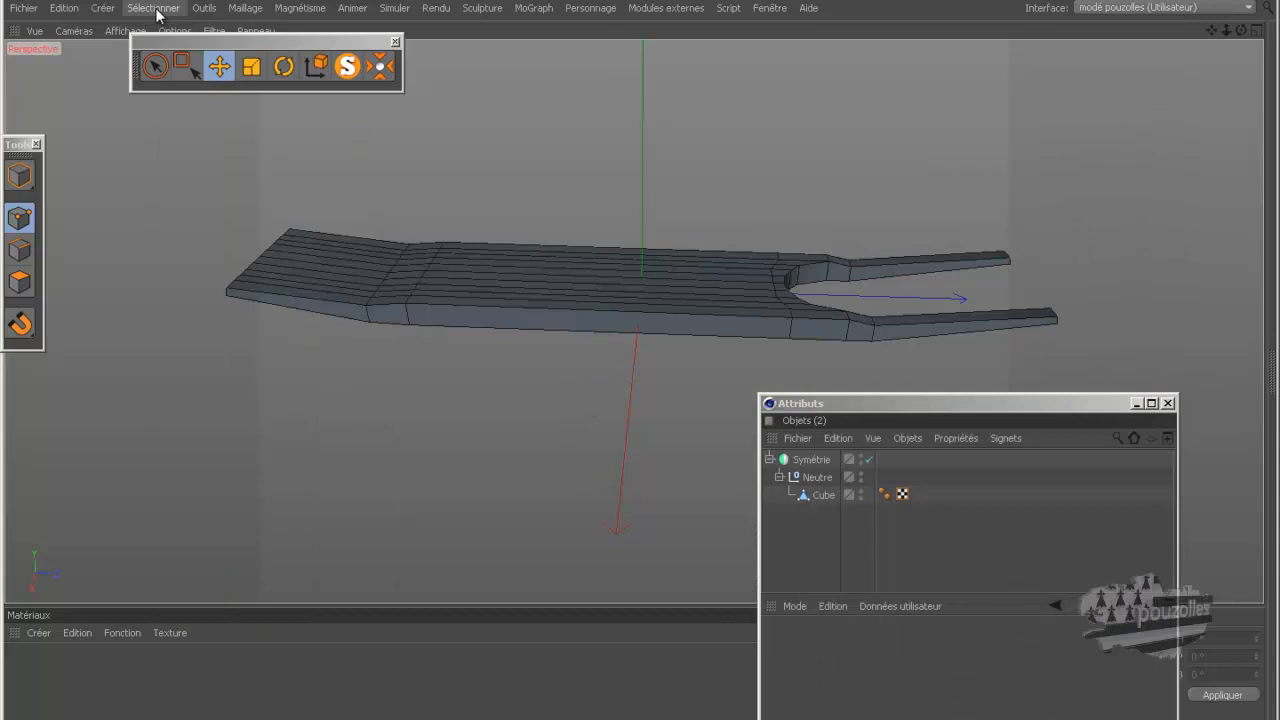
- Show the viewport's background (Fond) settings and shift the floating toolbar and Attributs window aside
drag(214, 43, 215, 70)
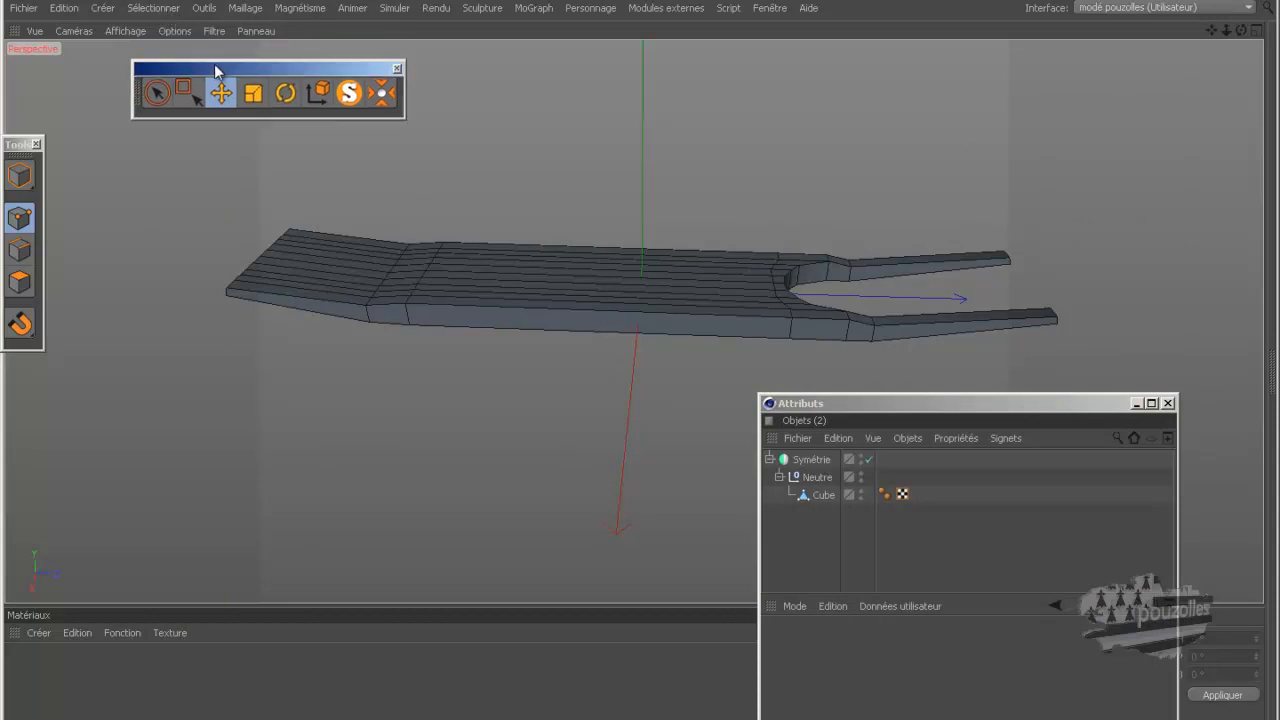
click(174, 31)
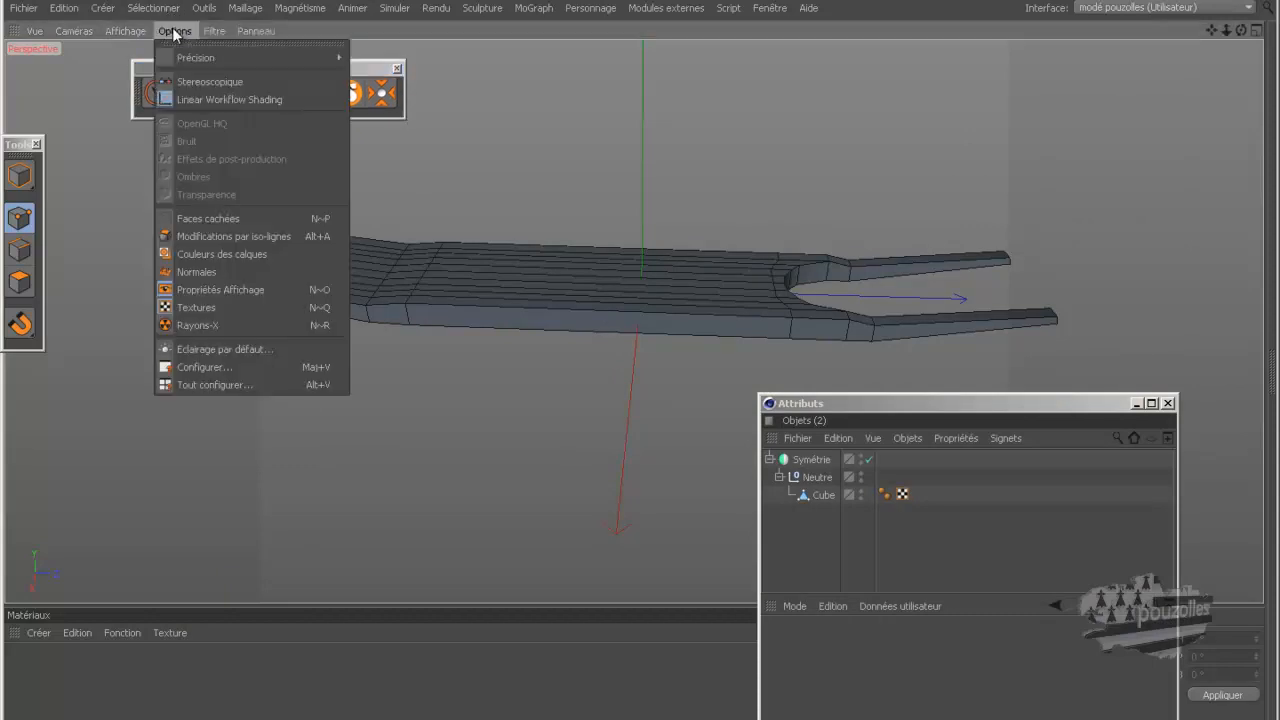
click(205, 367)
drag(995, 404, 1110, 130)
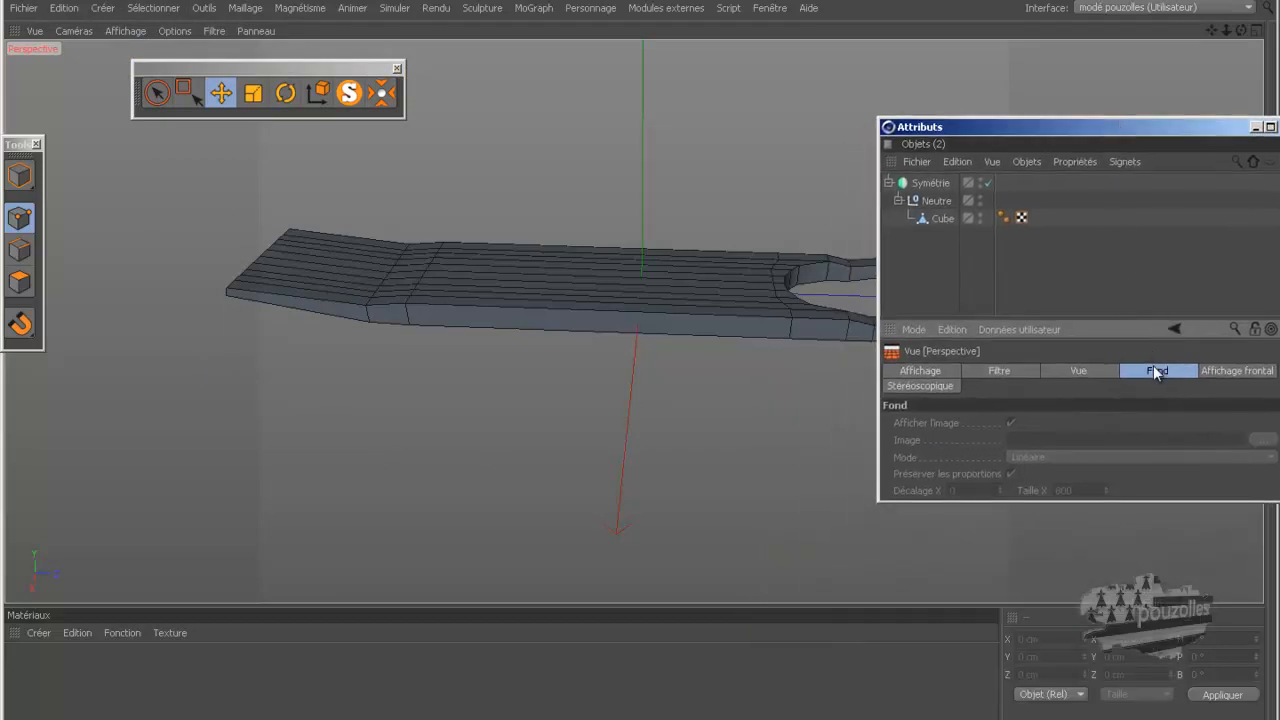
- Load the plan vue chassis photo from the chassis folder as the Haut view's background image, and minimize the folder window
middle_click(583, 380)
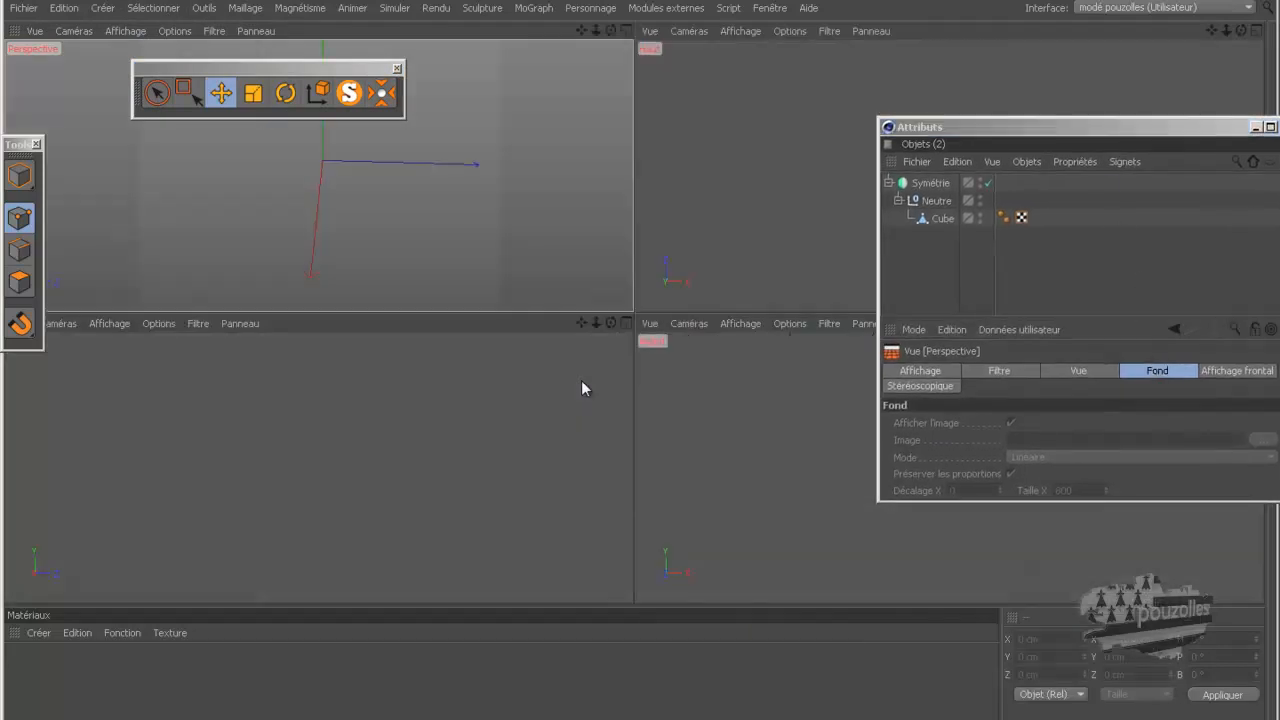
middle_click(738, 277)
scroll(554, 314, down, 3)
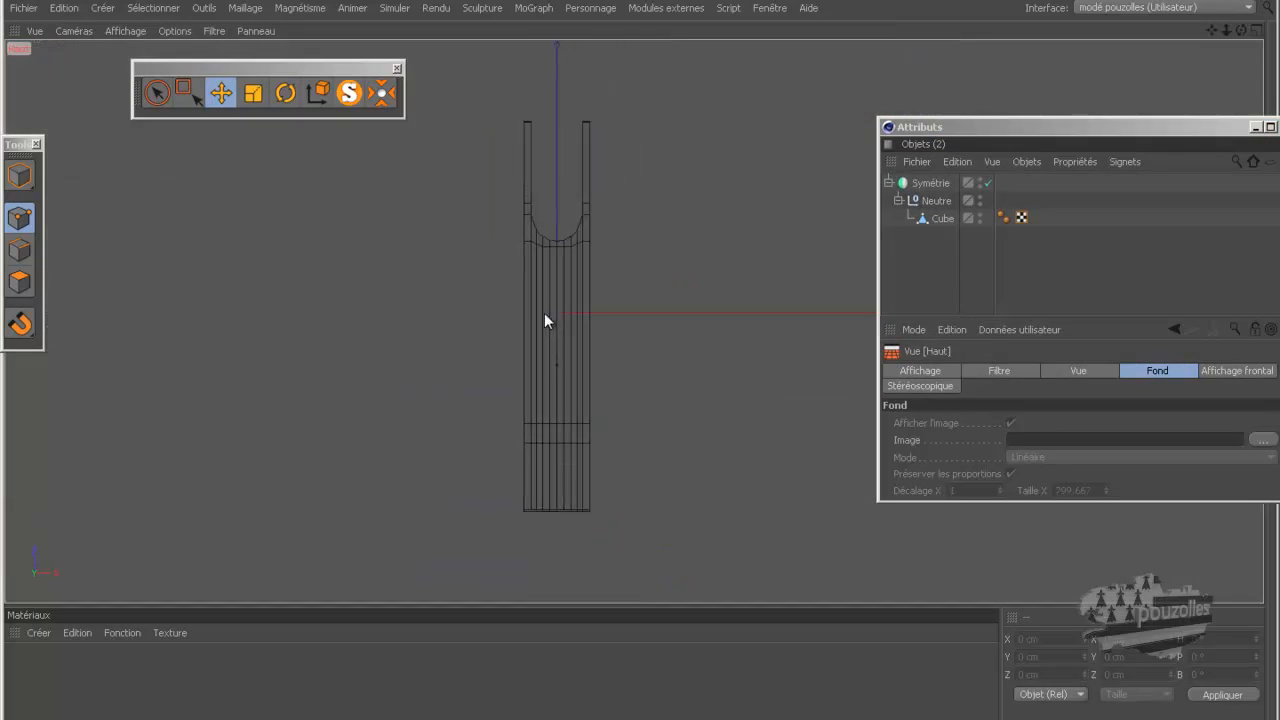
click(1089, 440)
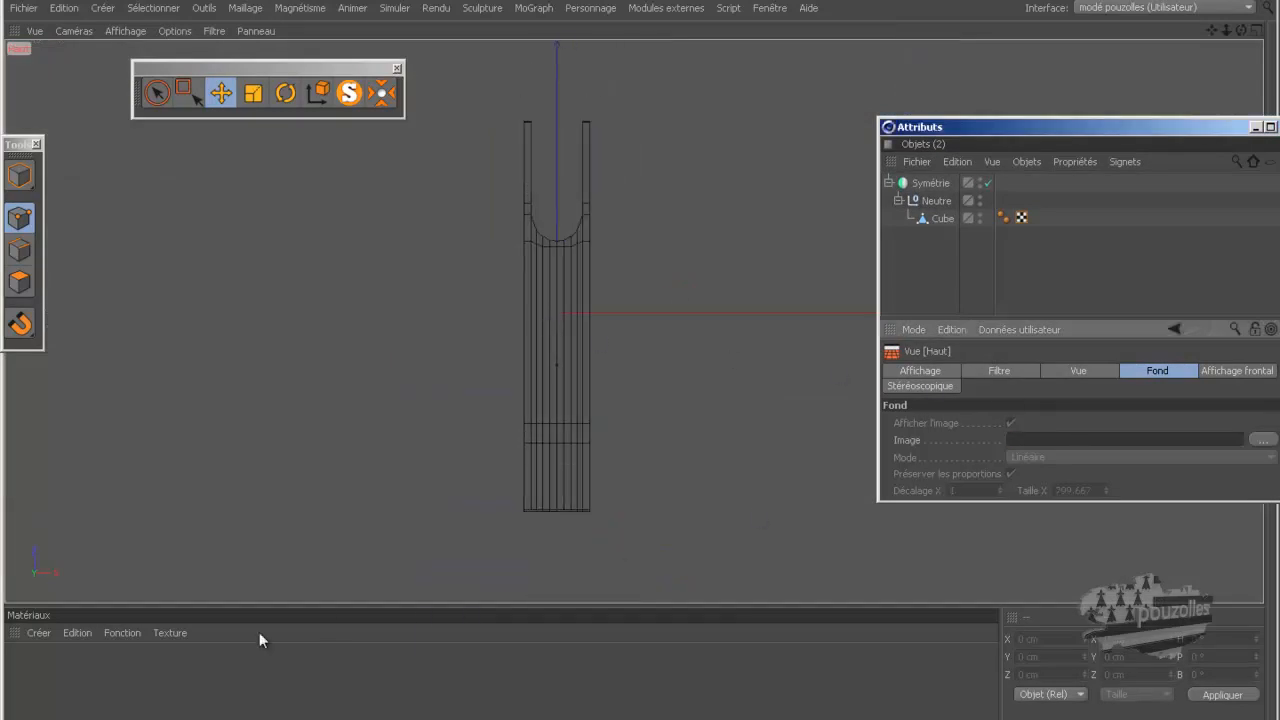
key(alt+Tab)
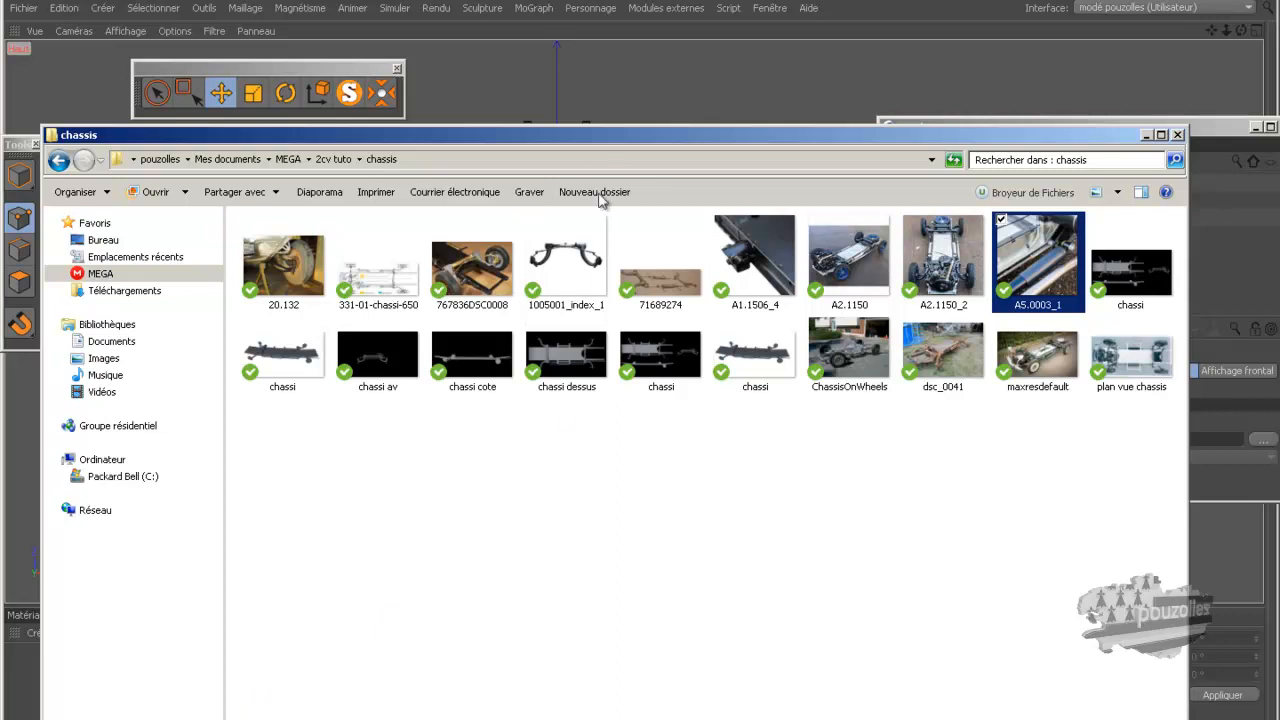
drag(601, 140, 705, 487)
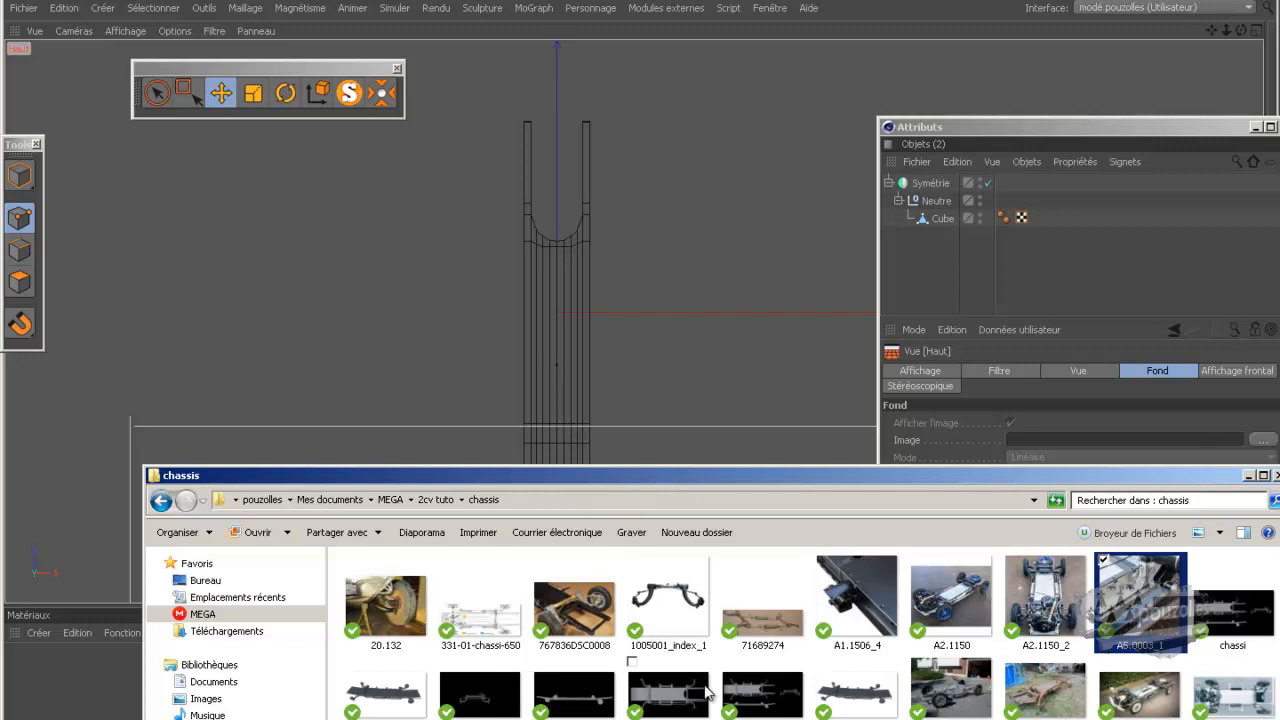
click(1230, 705)
drag(1230, 705, 1070, 433)
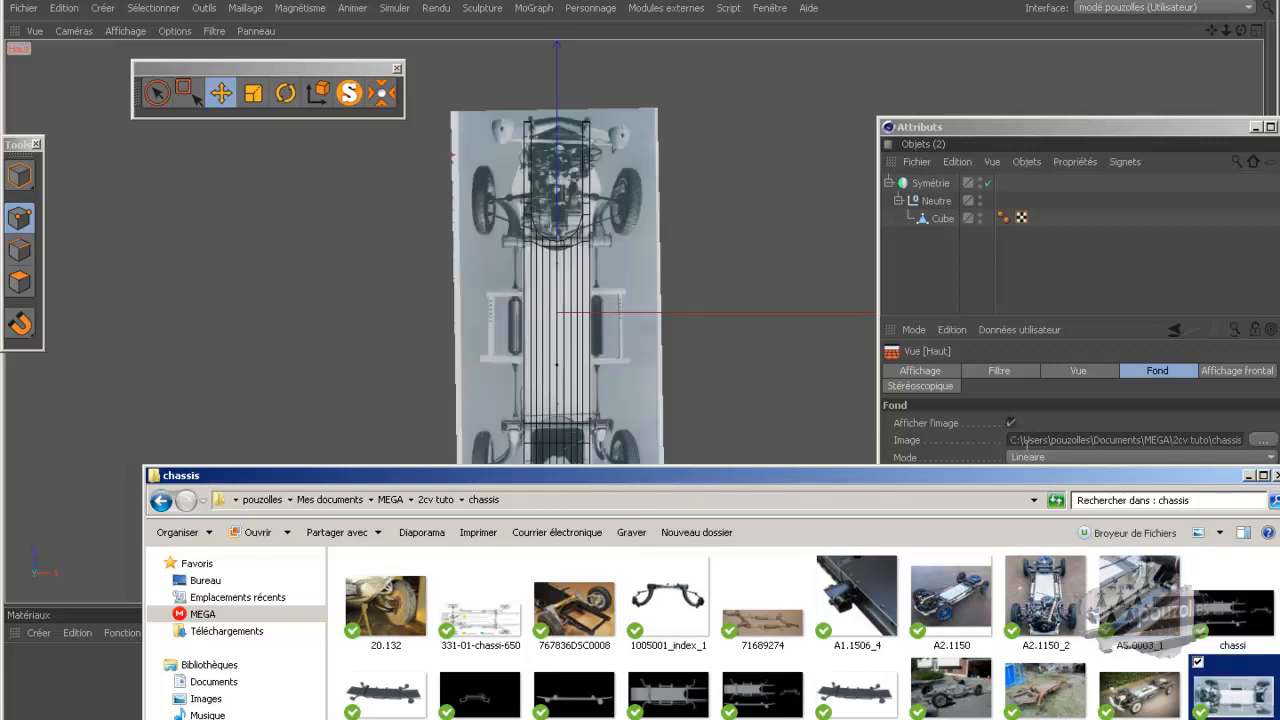
click(1248, 477)
- Move and enlarge the Attributs window so that all of the background image settings are displayed beside the chassis
scroll(567, 325, up, 6)
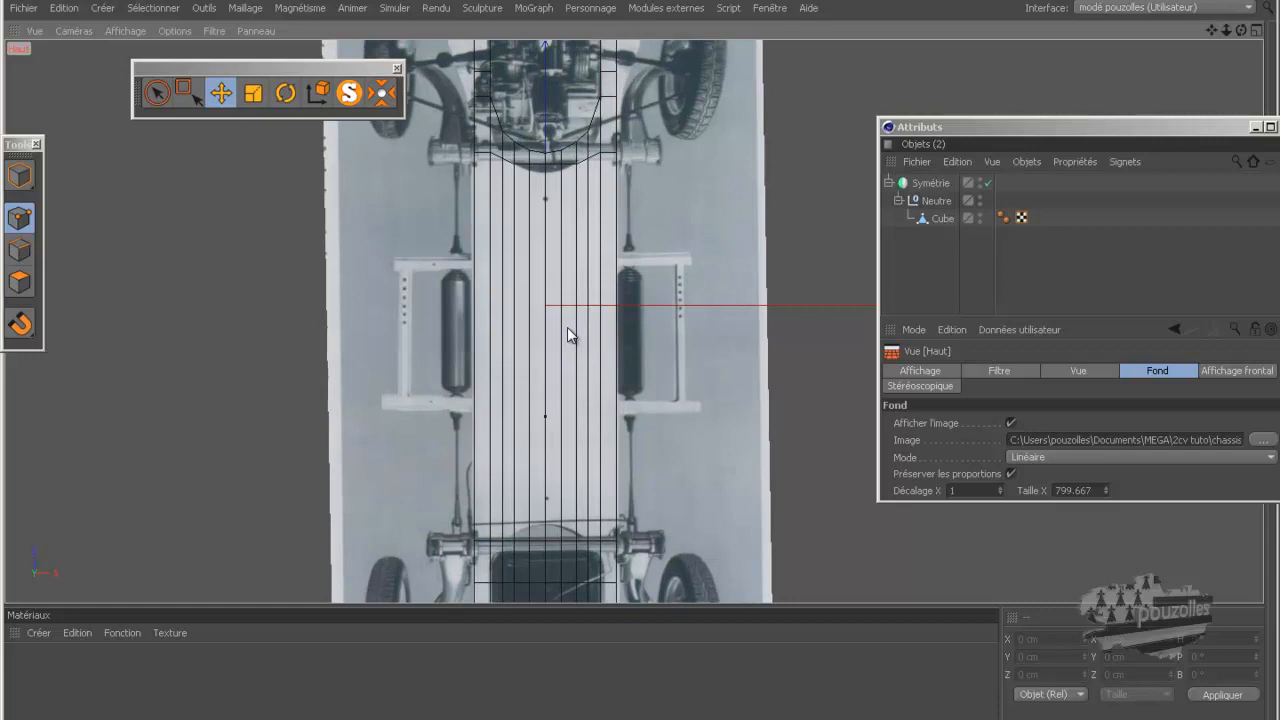
scroll(567, 330, down, 1)
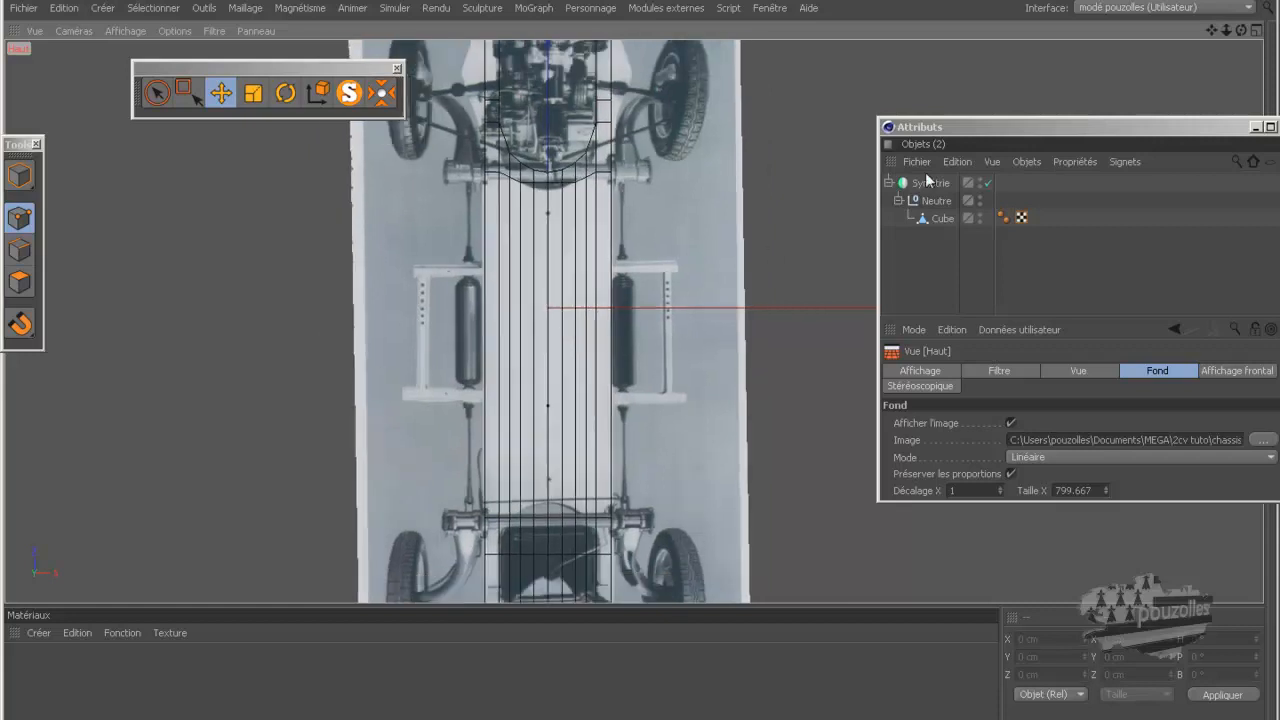
drag(1045, 127, 949, 82)
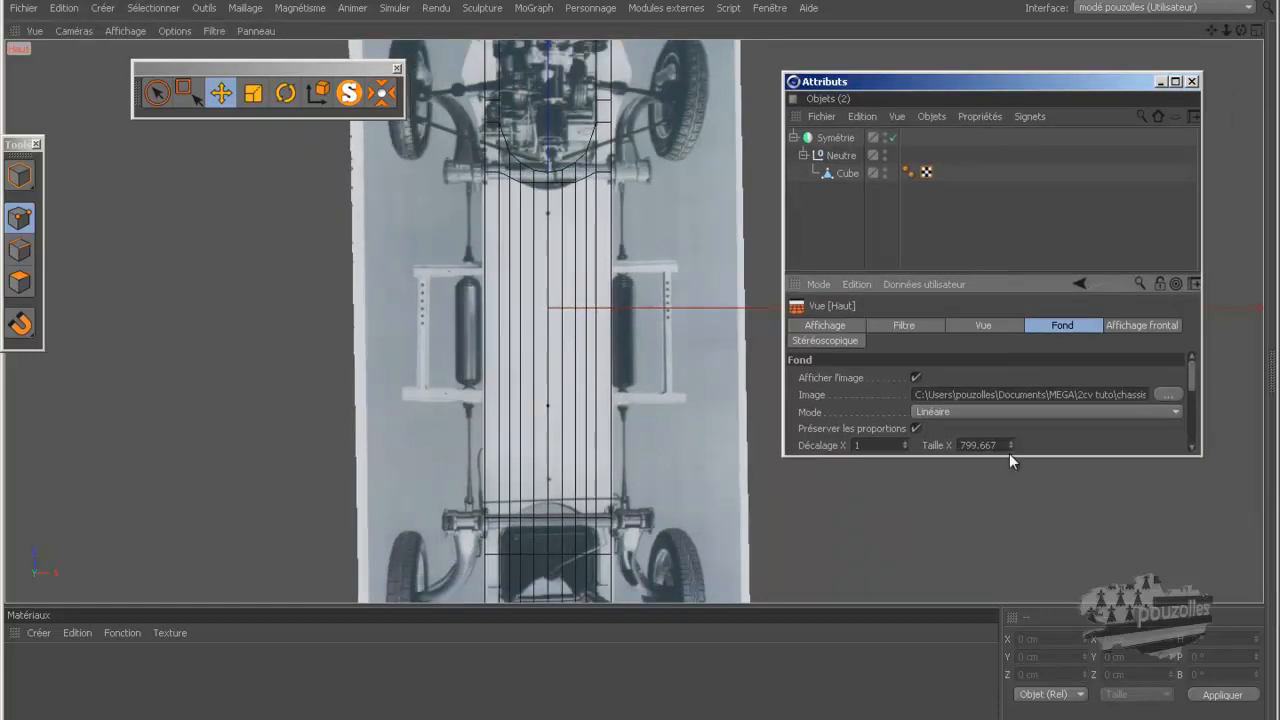
drag(1010, 457, 1006, 683)
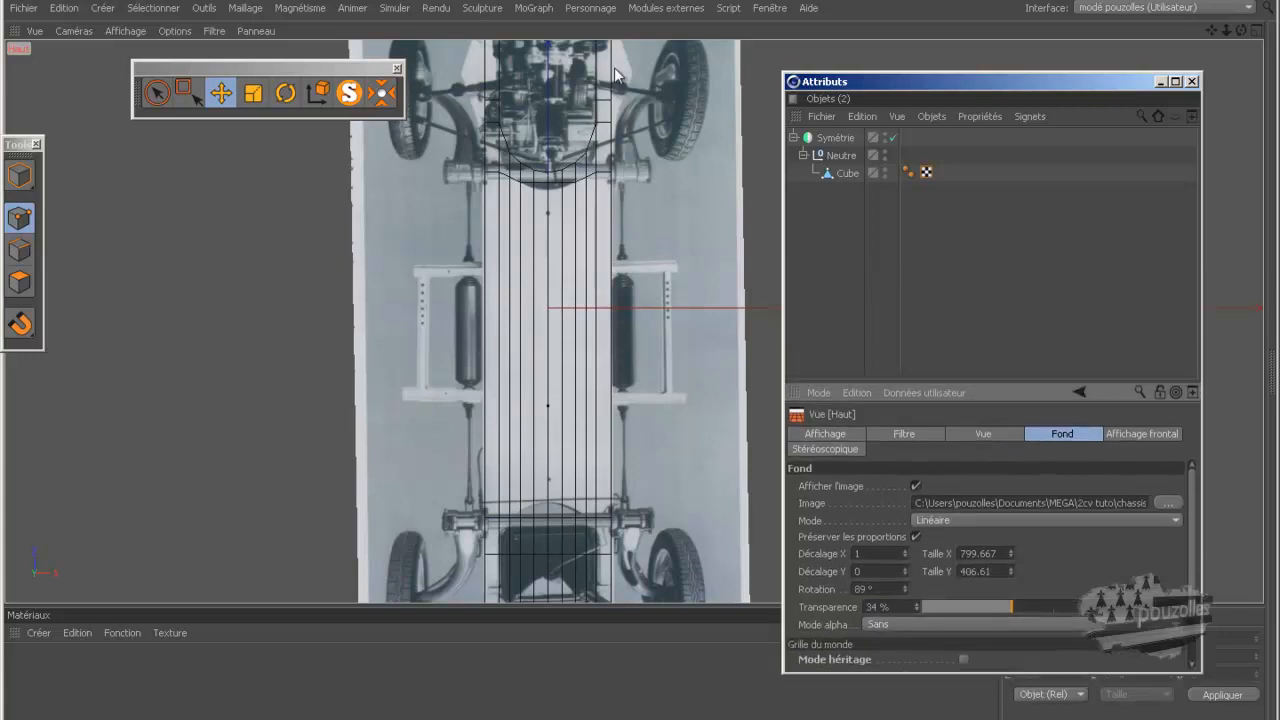
- Try a 90° rotation of the background photo against the chassis mesh, and set it back to 89°
drag(906, 586, 904, 592)
click(904, 592)
scroll(624, 383, up, 2)
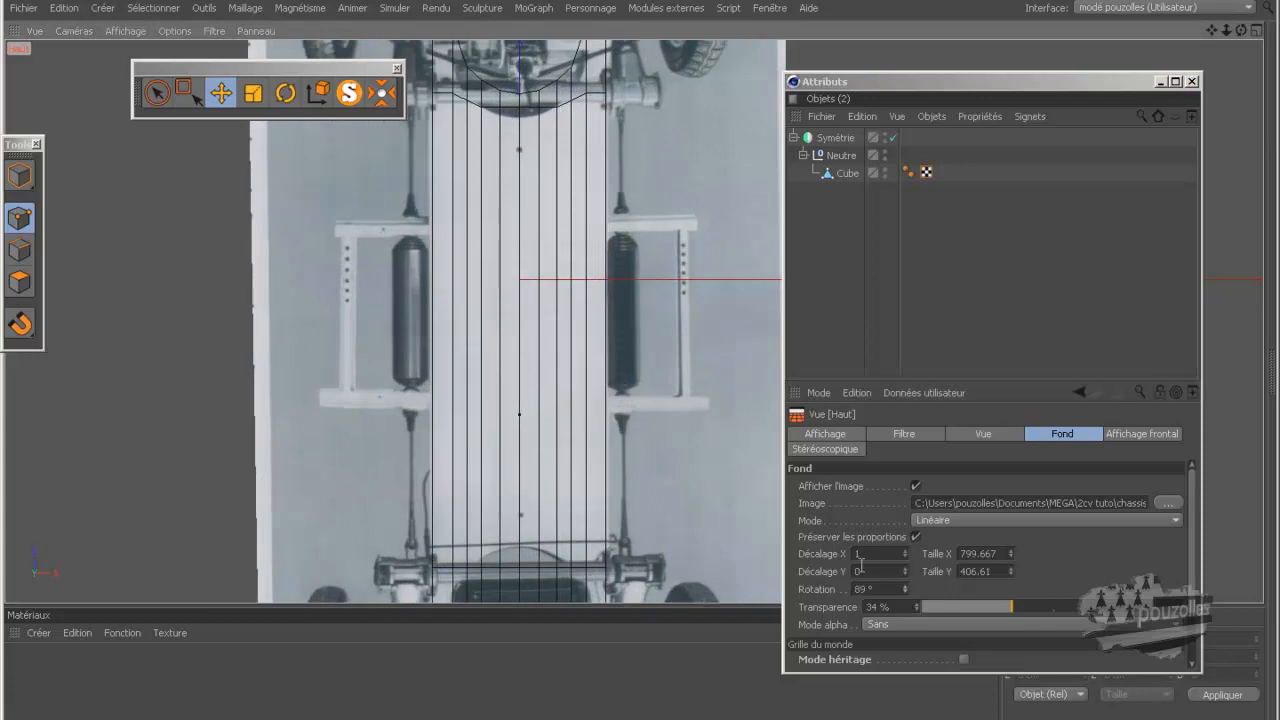
click(904, 586)
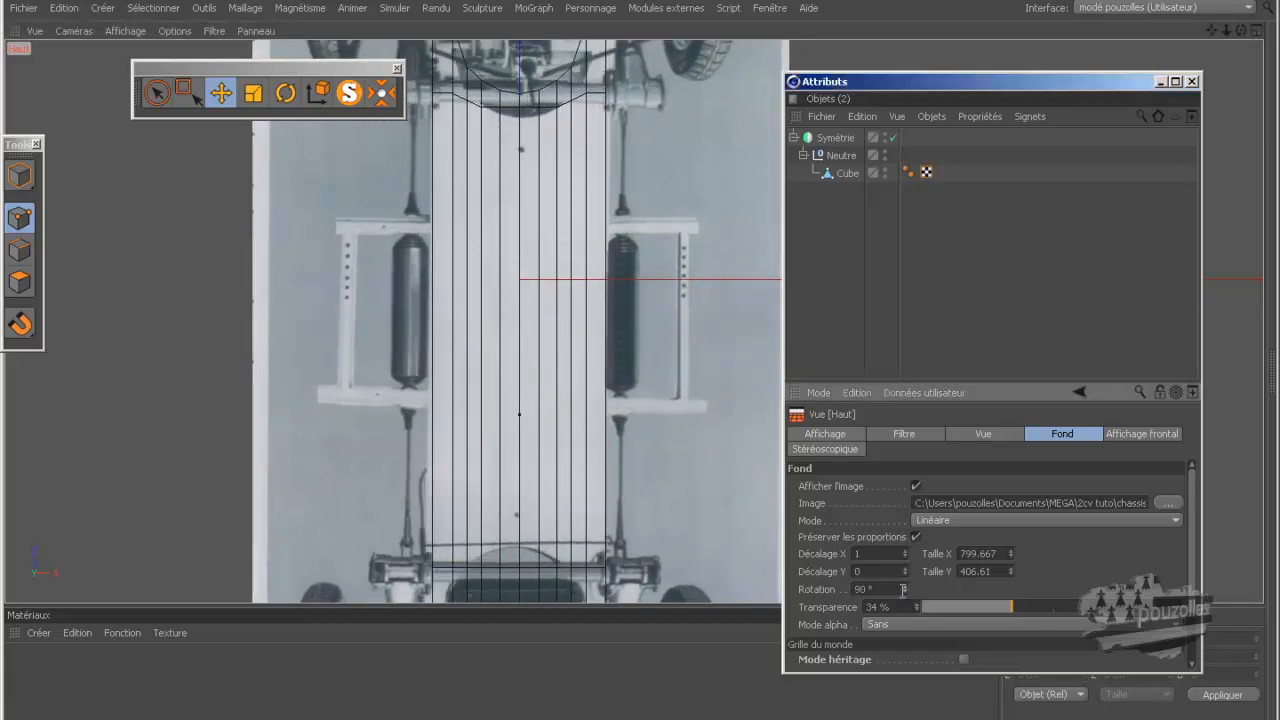
click(904, 593)
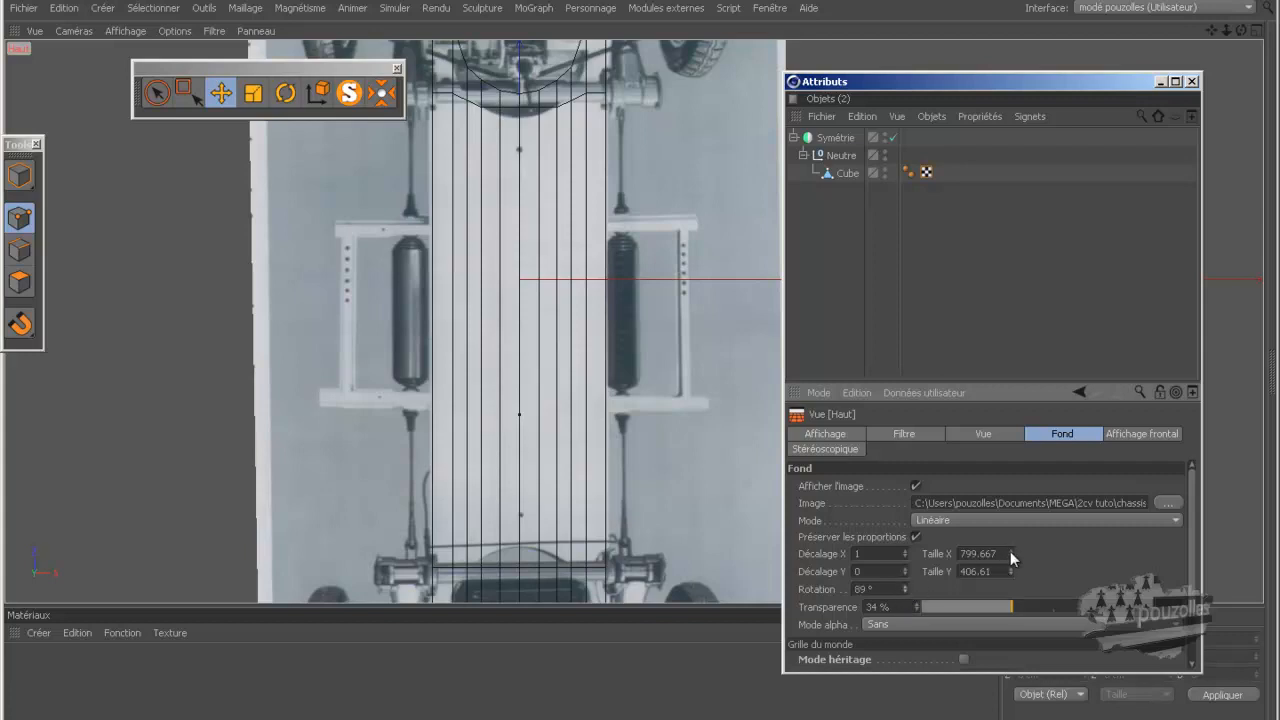
- Scale the background photo to a Taille X of 794.667 with proportions preserved, and check its fit along the whole chassis
mouse_move(1010, 551)
mouse_down()
mouse_move(994, 625)
mouse_move(1005, 544)
mouse_up()
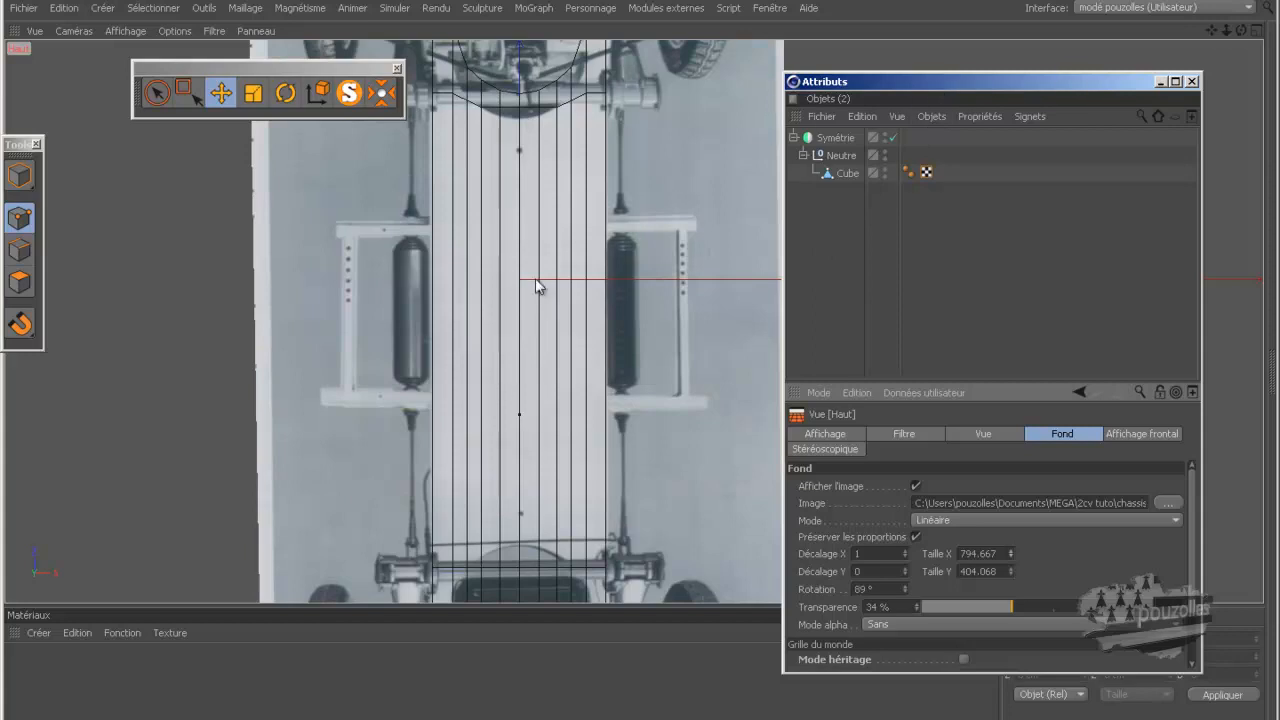
scroll(541, 286, down, 3)
scroll(516, 465, up, 3)
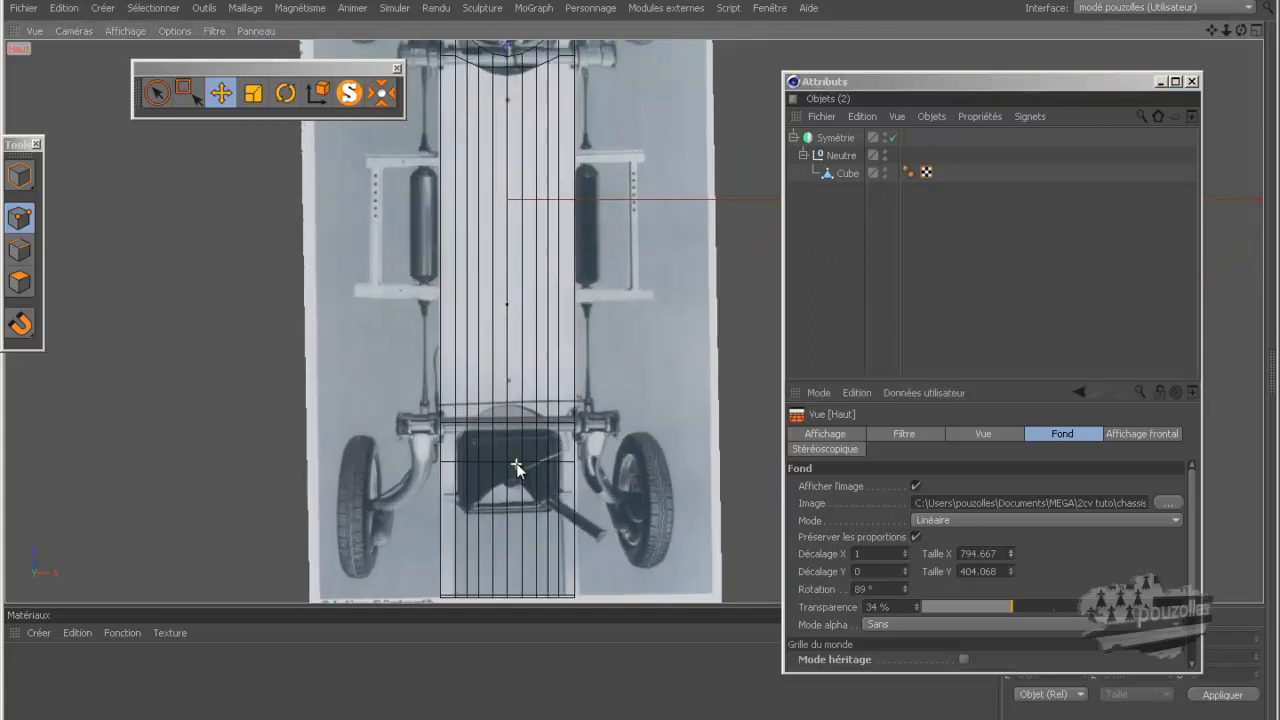
scroll(516, 463, down, 4)
scroll(516, 465, down, 3)
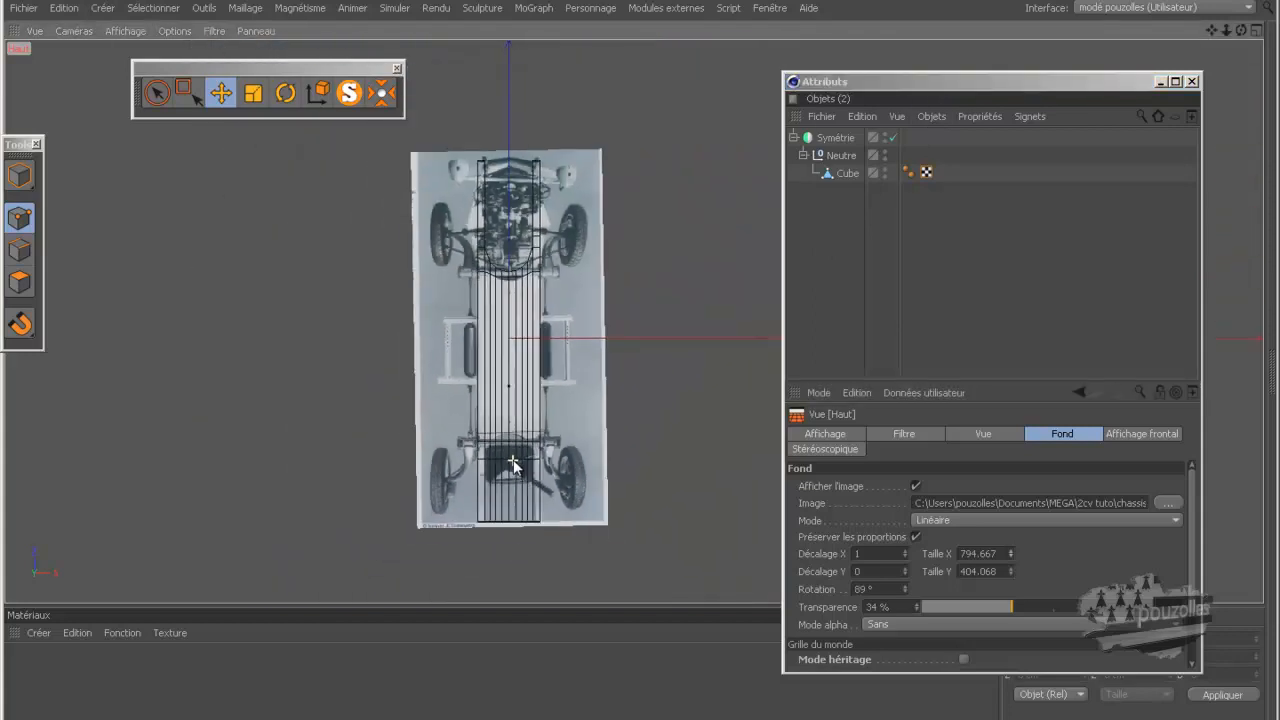
scroll(501, 140, up, 4)
scroll(501, 141, up, 2)
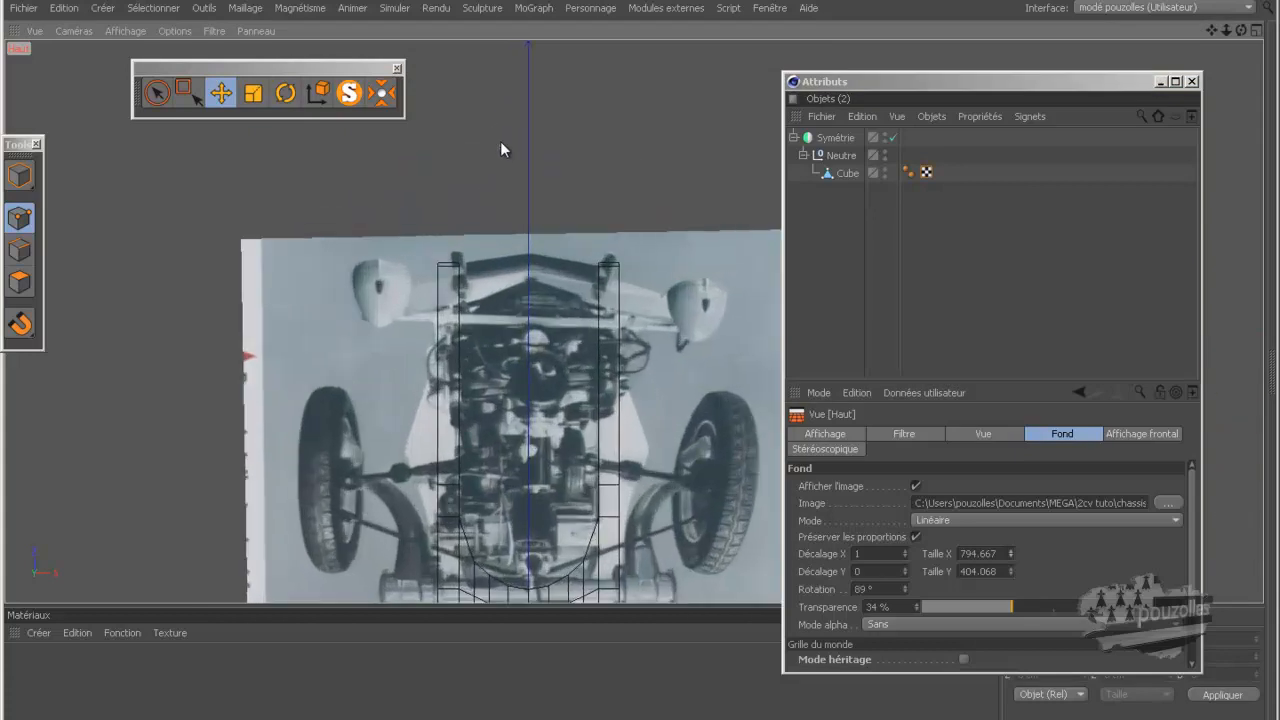
- Select the Cube chassis mesh in point mode and clear its current point selection
click(842, 174)
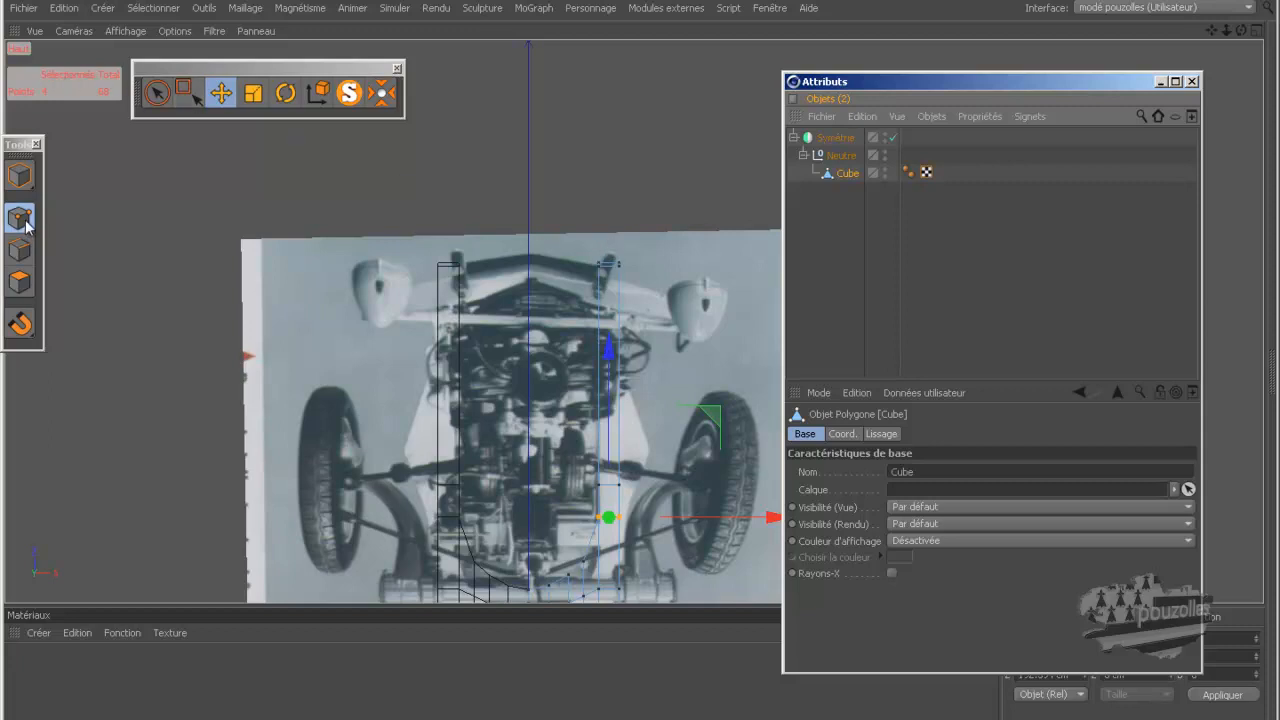
scroll(477, 213, down, 6)
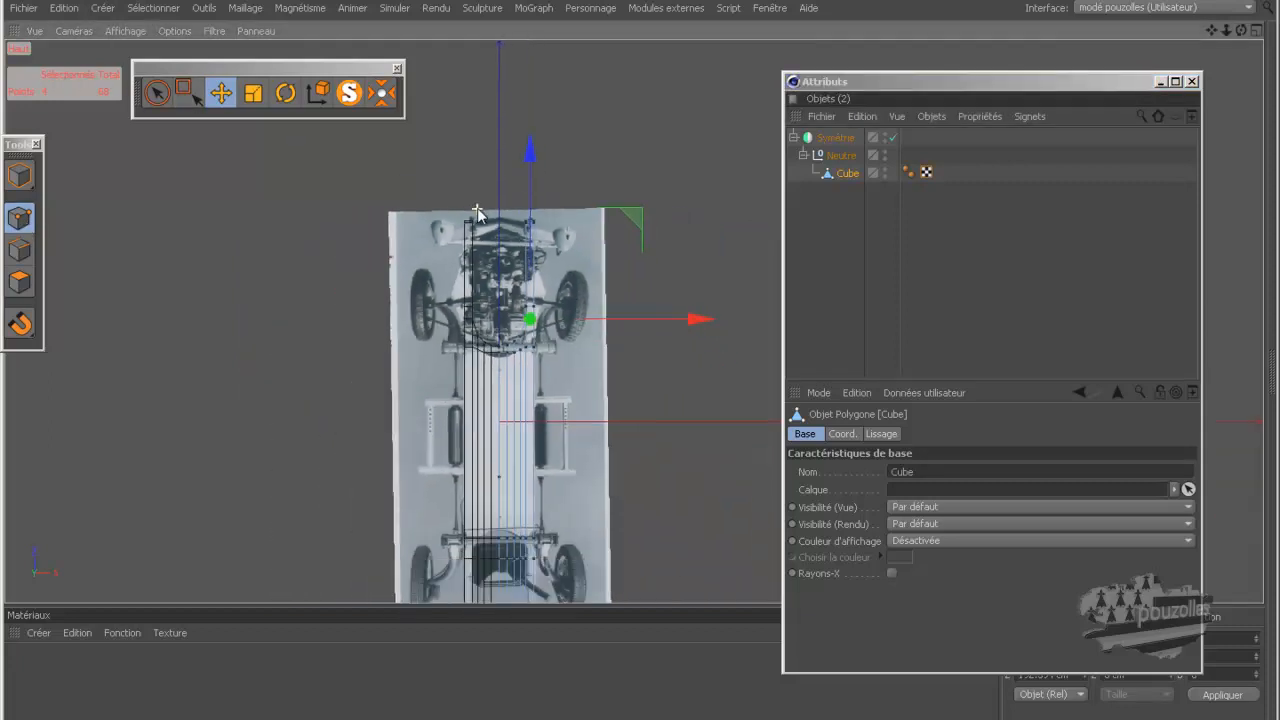
scroll(477, 213, down, 2)
scroll(530, 400, up, 5)
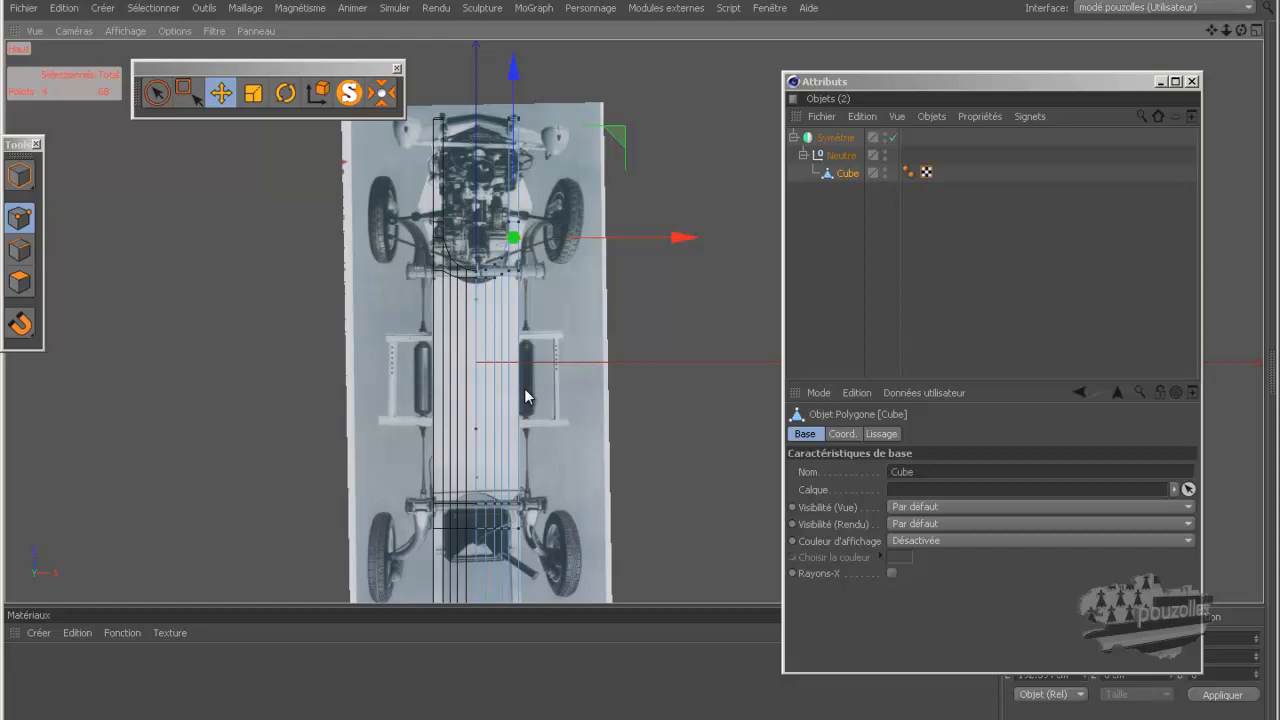
click(658, 317)
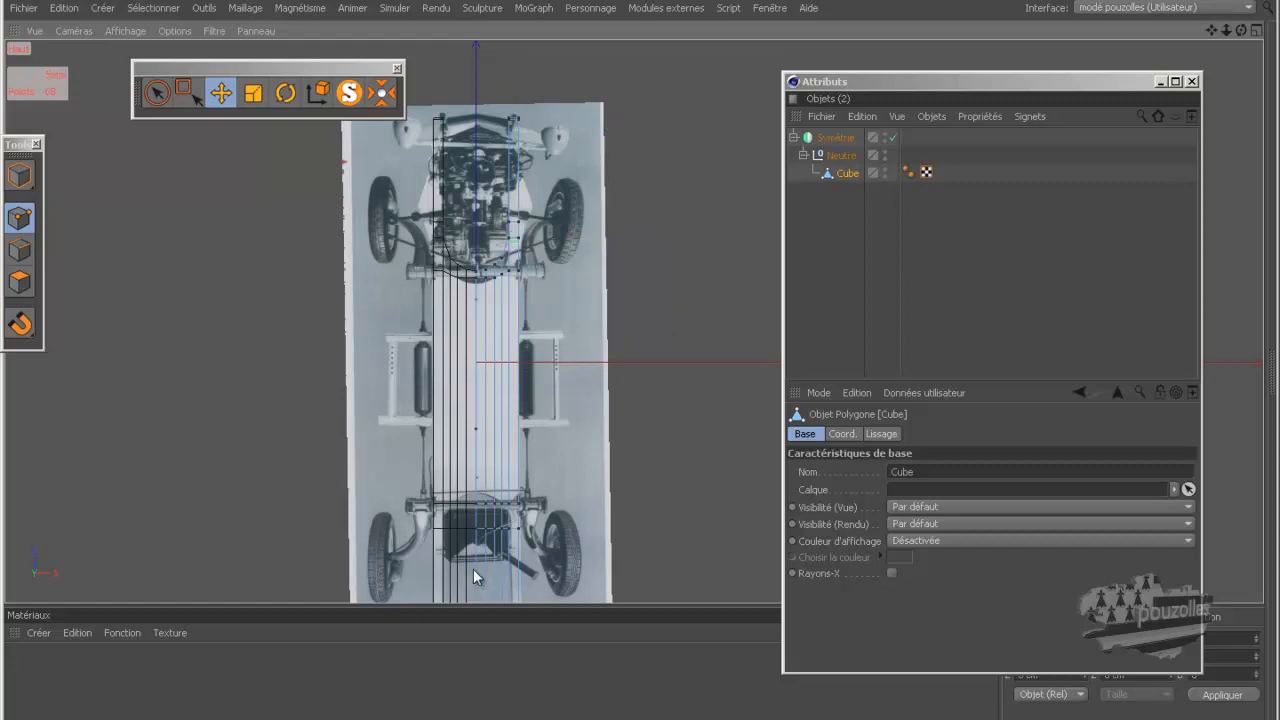
- Move all the chassis's front points, including the curved cutout, back along Z to match the photo, and deselect them
scroll(433, 222, up, 5)
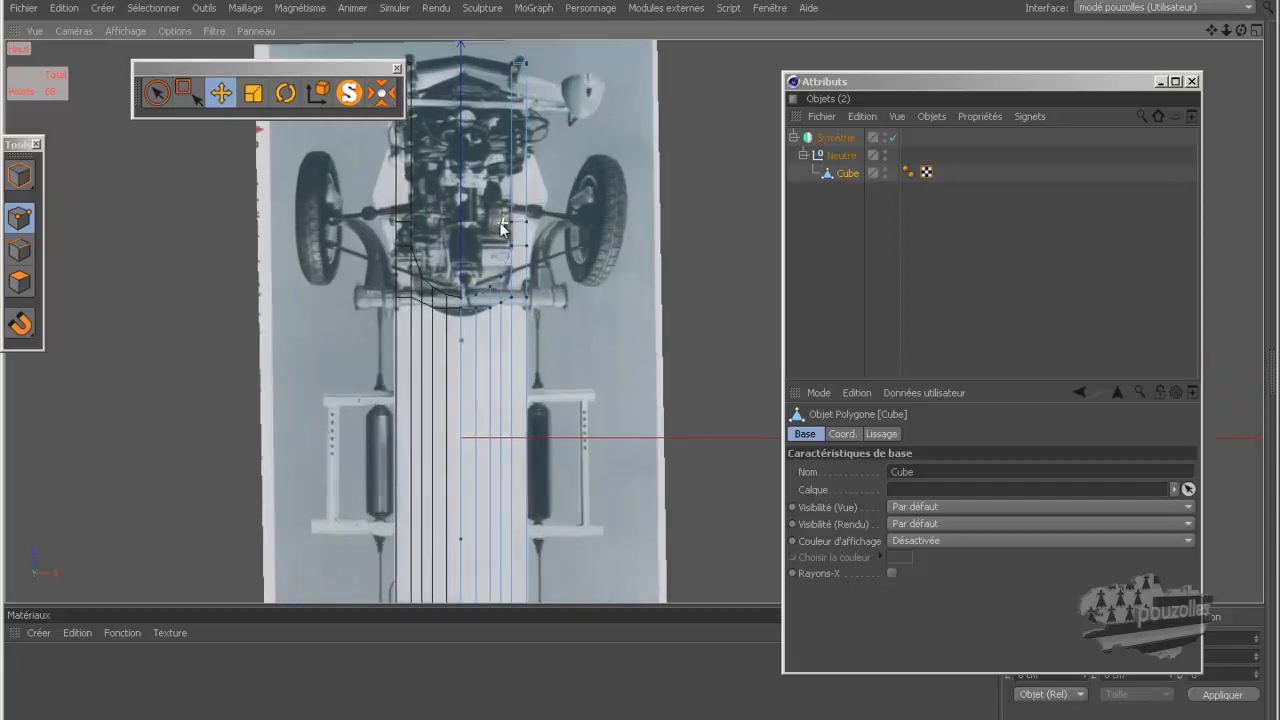
scroll(433, 222, up, 3)
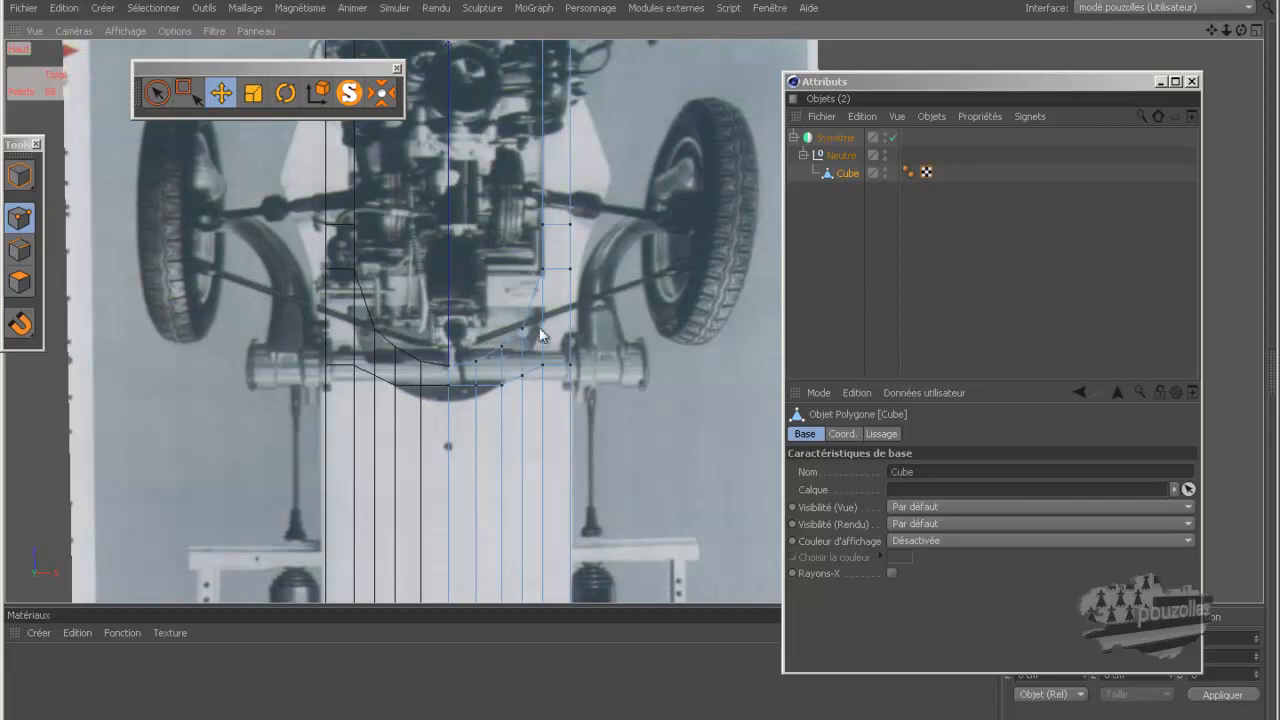
scroll(360, 386, down, 2)
scroll(360, 388, down, 1)
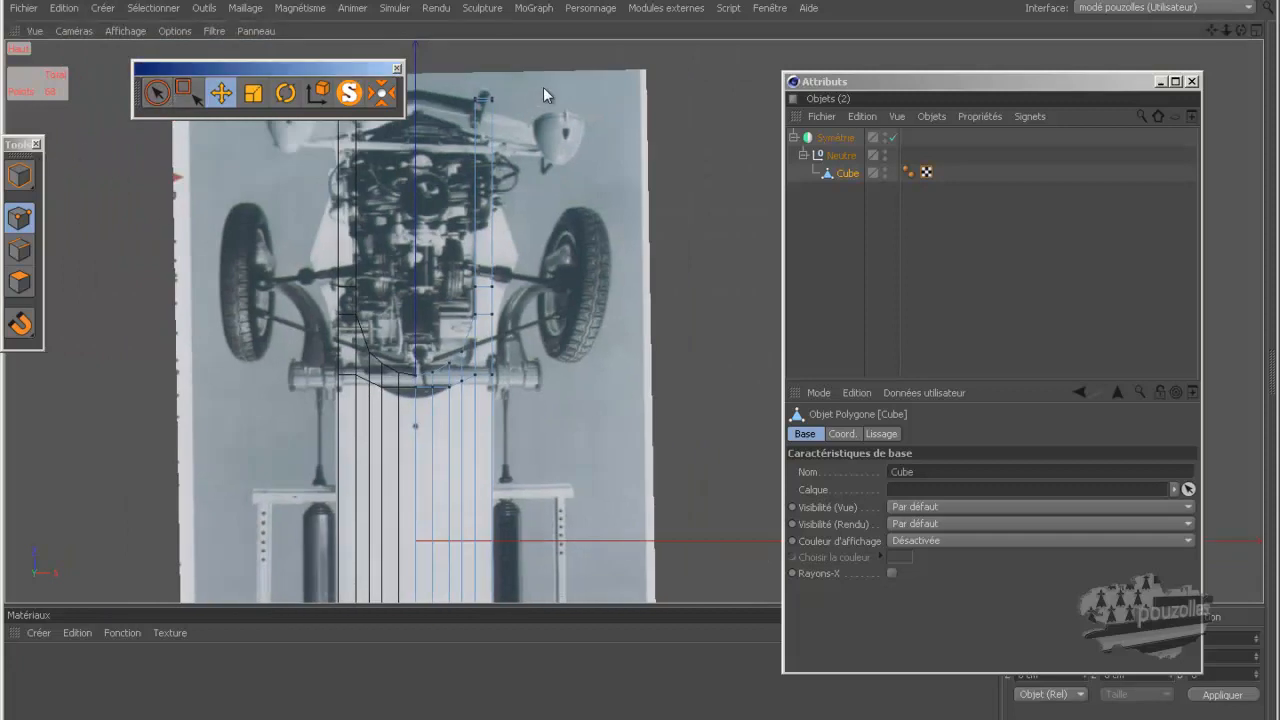
click(188, 94)
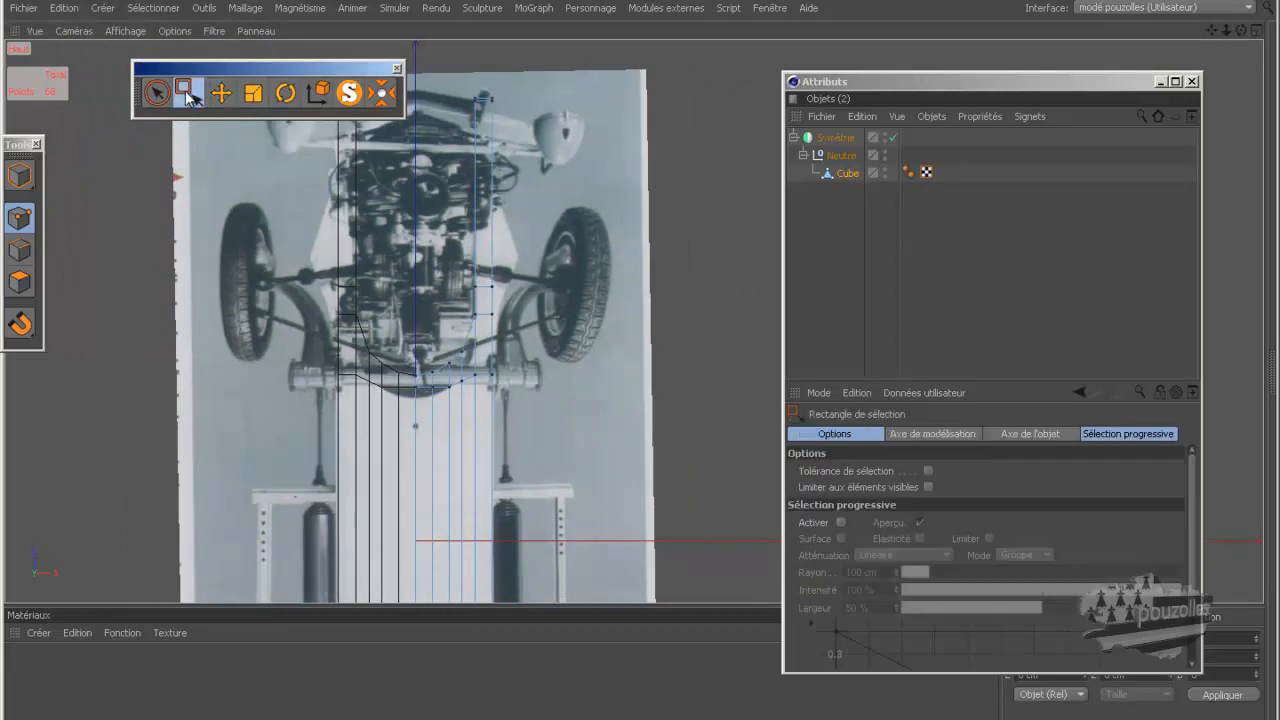
drag(570, 76, 293, 460)
drag(450, 75, 449, 104)
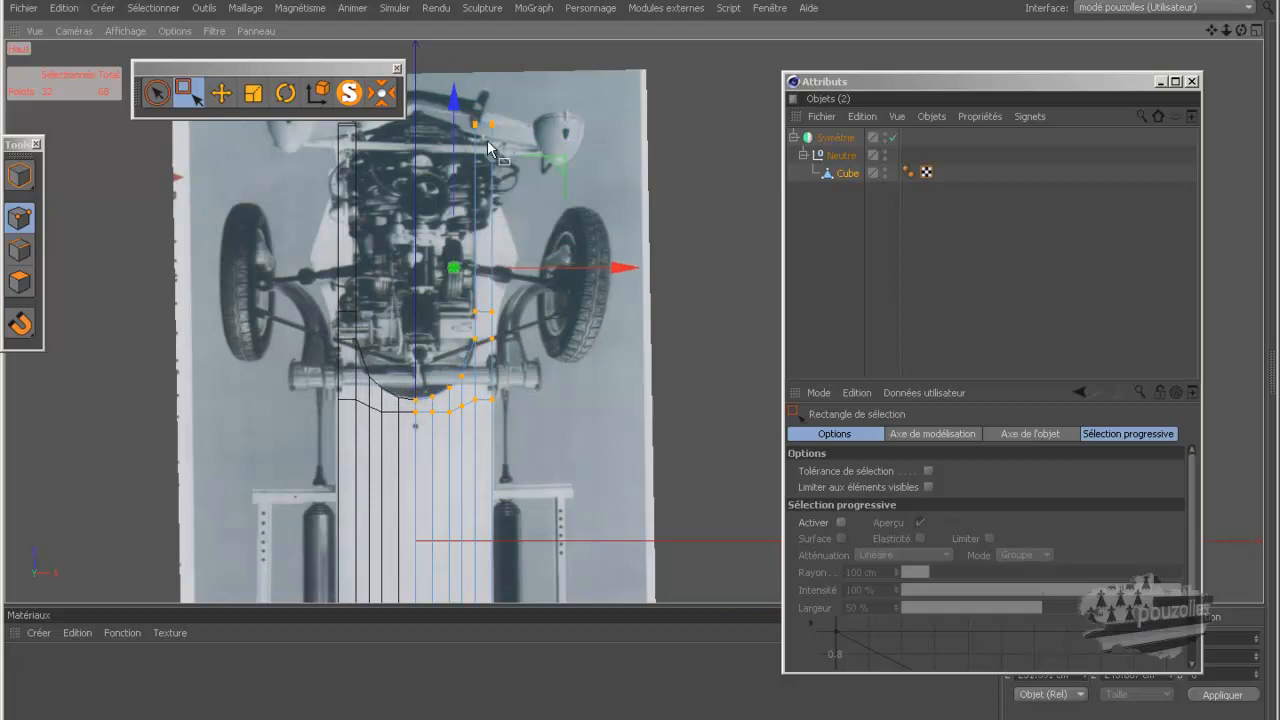
click(668, 156)
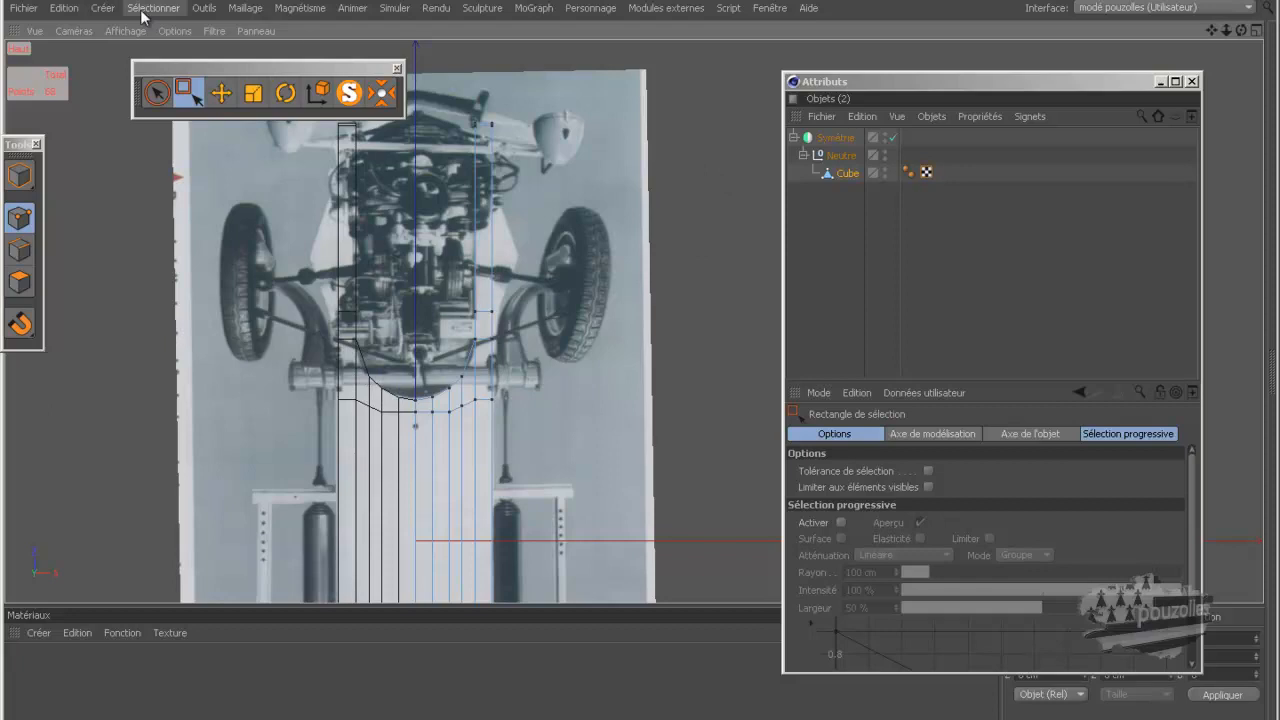
- Add a cylinder primitive to the scene and select it
click(103, 8)
mouse_move(110, 34)
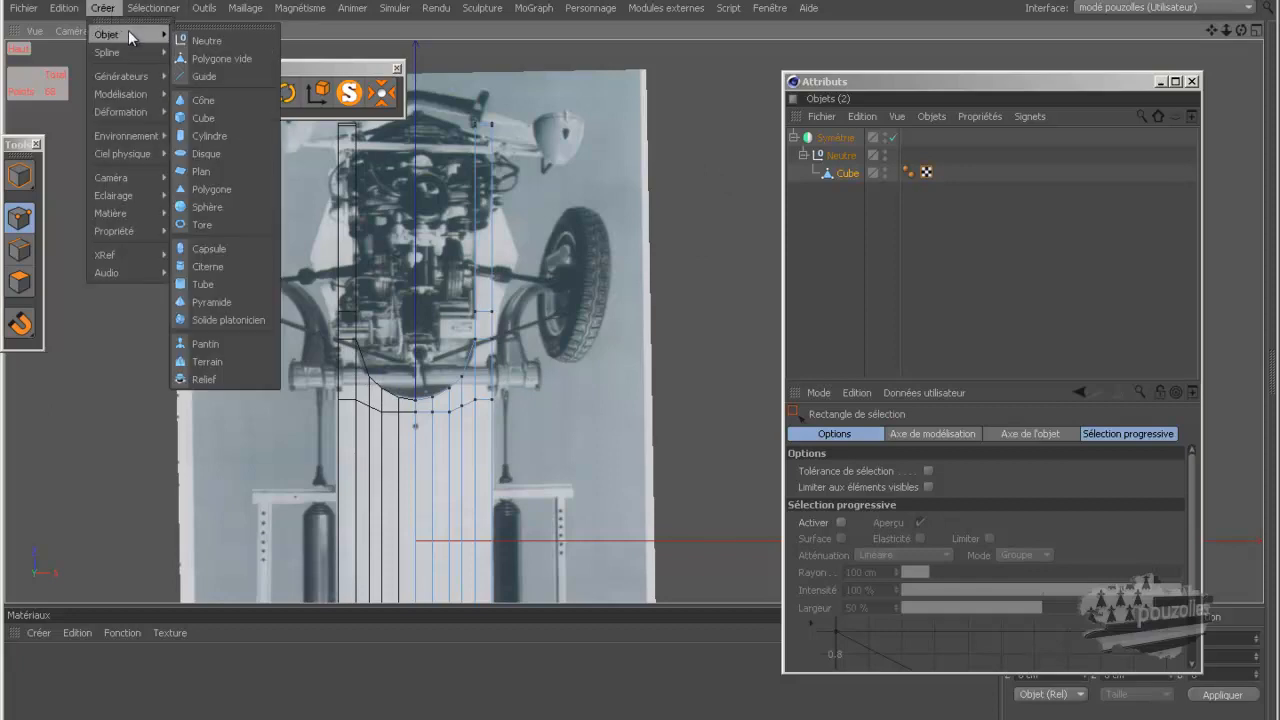
click(218, 134)
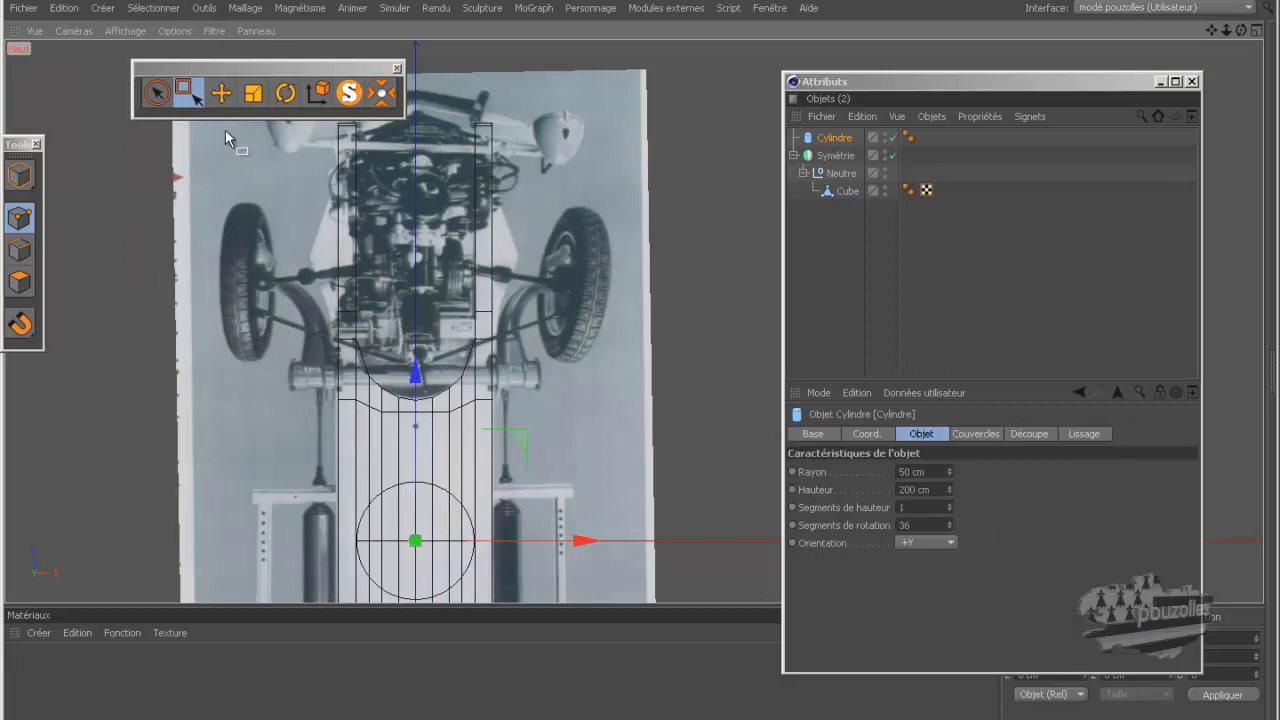
click(837, 139)
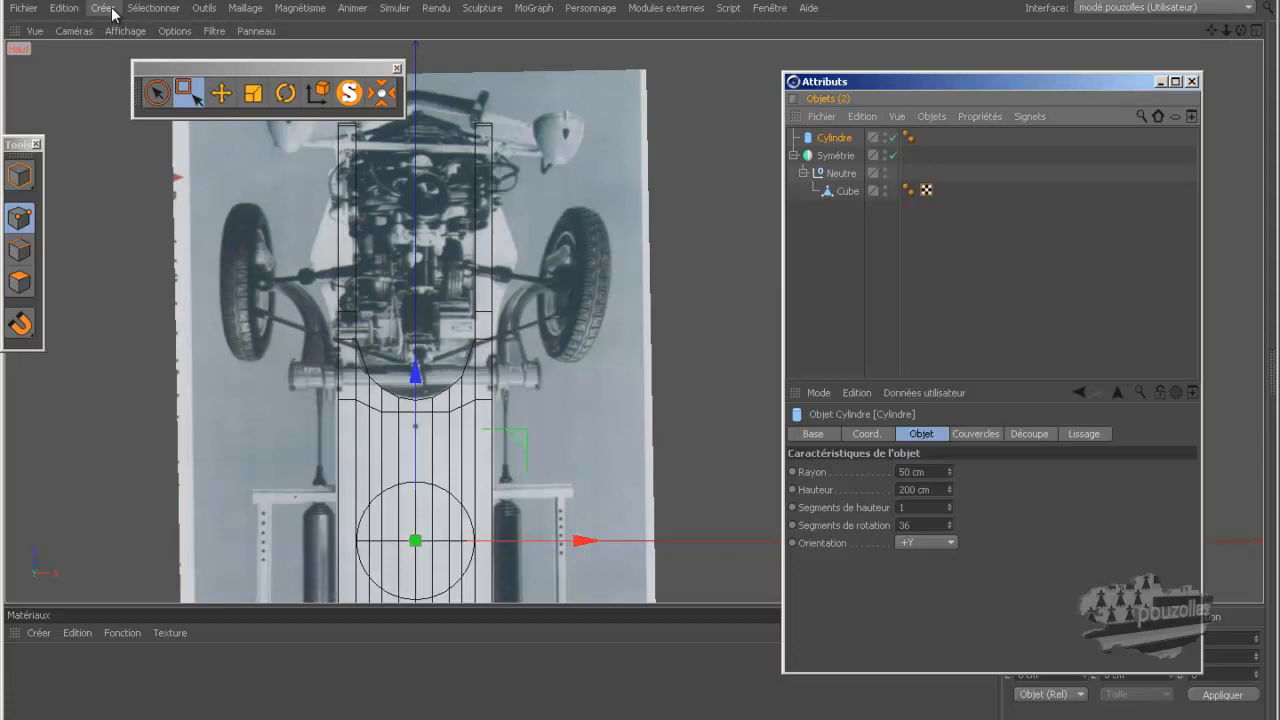
- Switch the interface layout to Interface de démarrage
click(1136, 11)
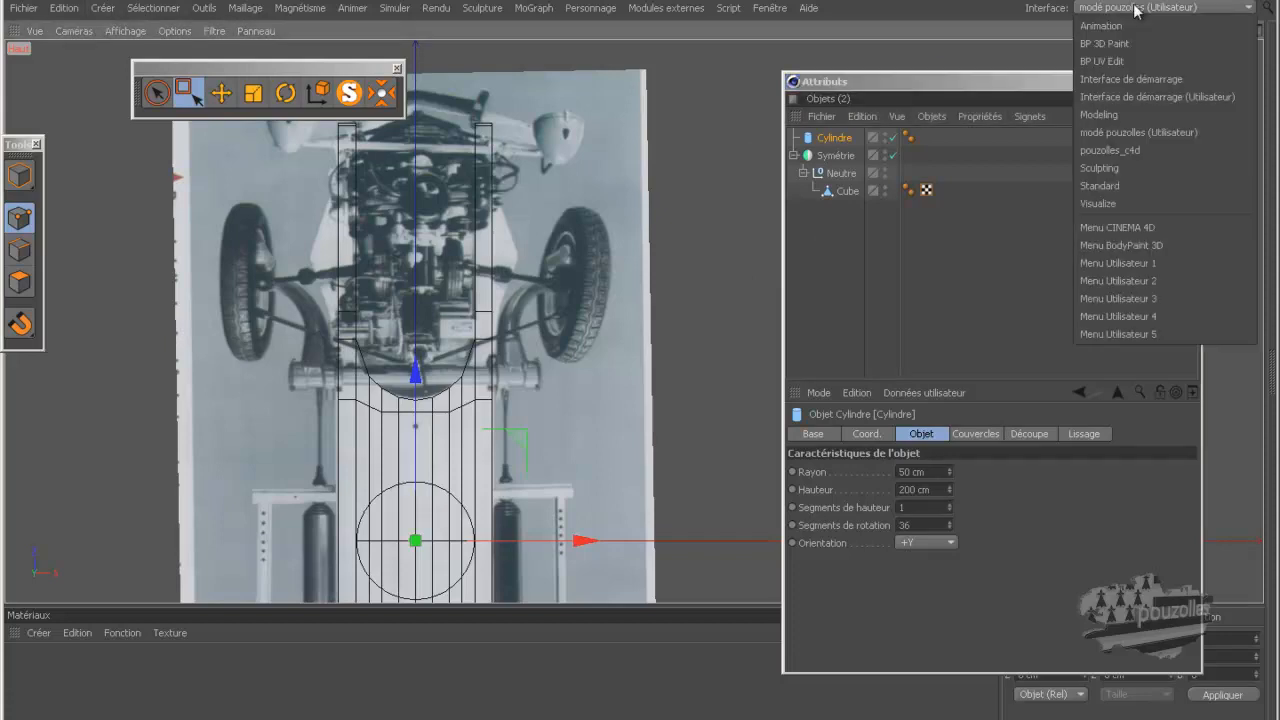
click(1129, 80)
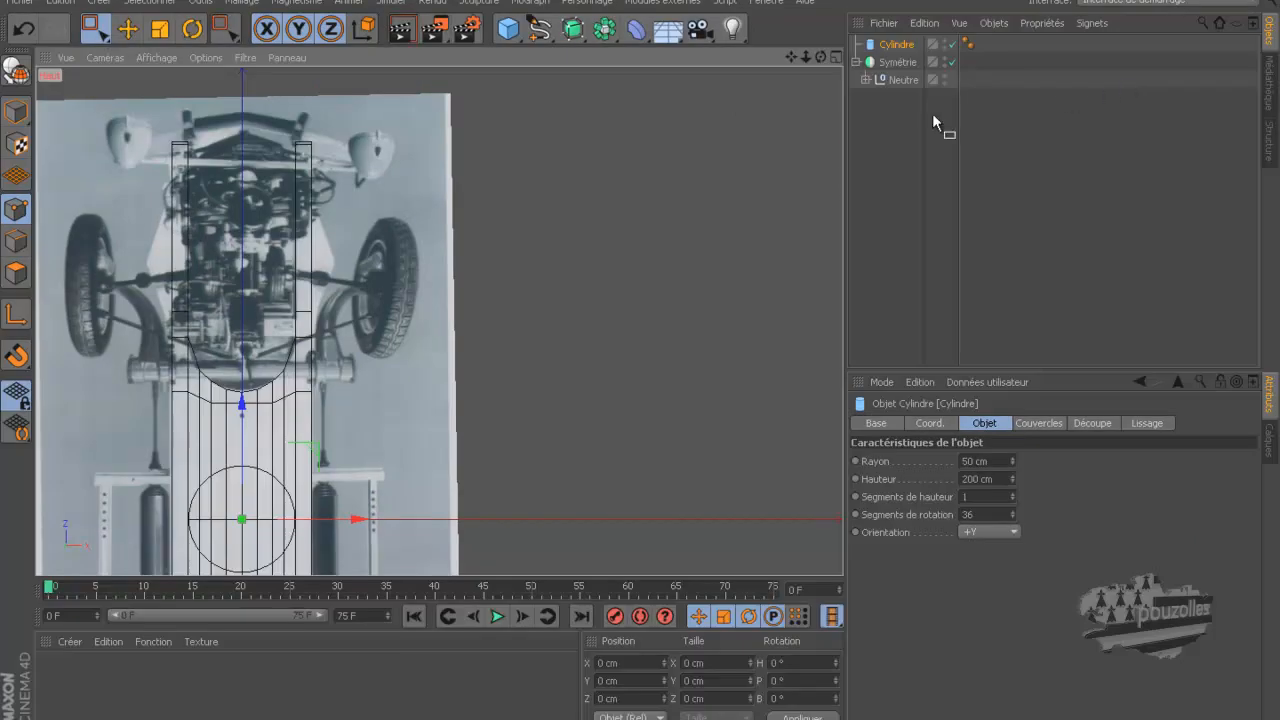
click(508, 28)
click(572, 30)
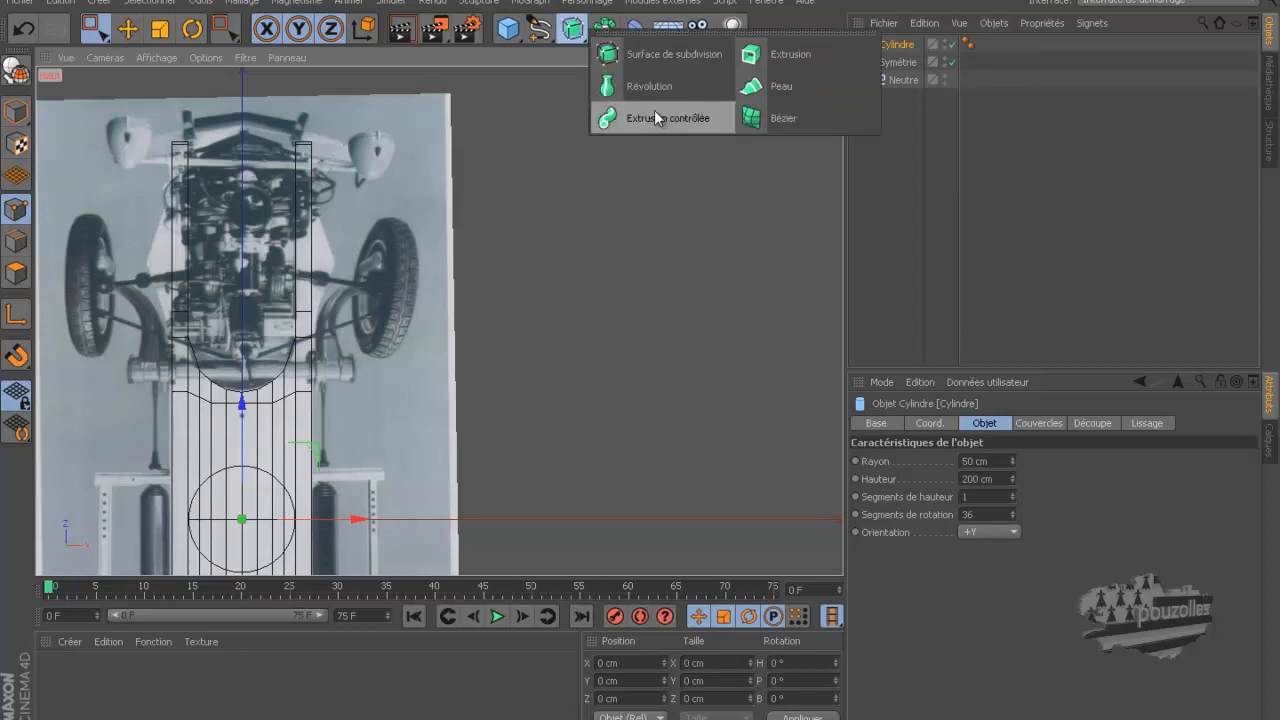
click(604, 30)
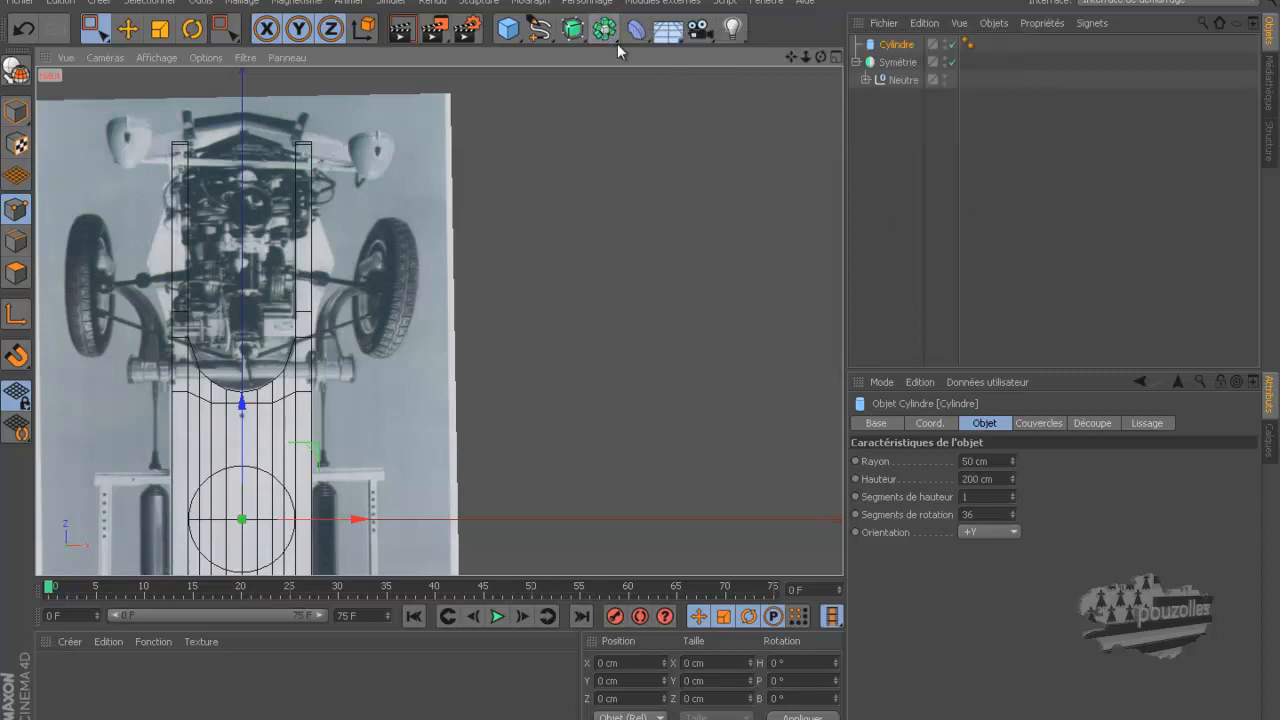
- Switch the interface layout back to modé pouzolles (Utilisateur)
click(1137, 6)
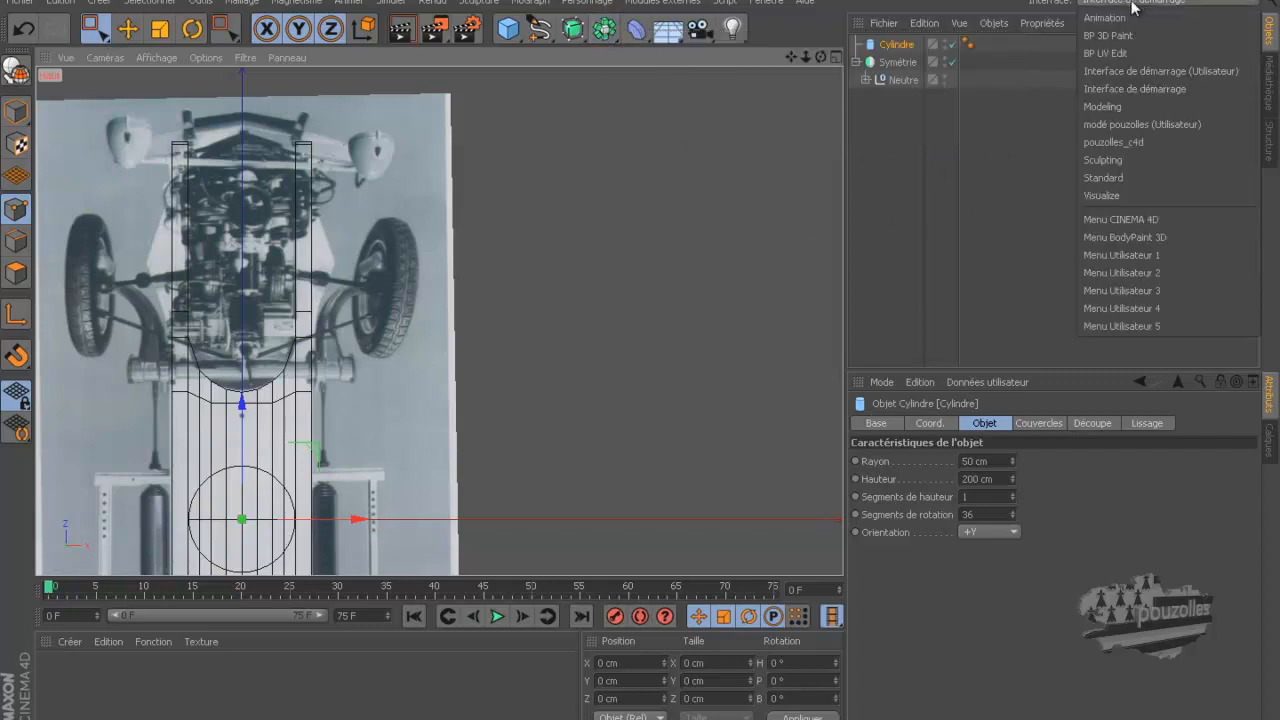
click(1126, 116)
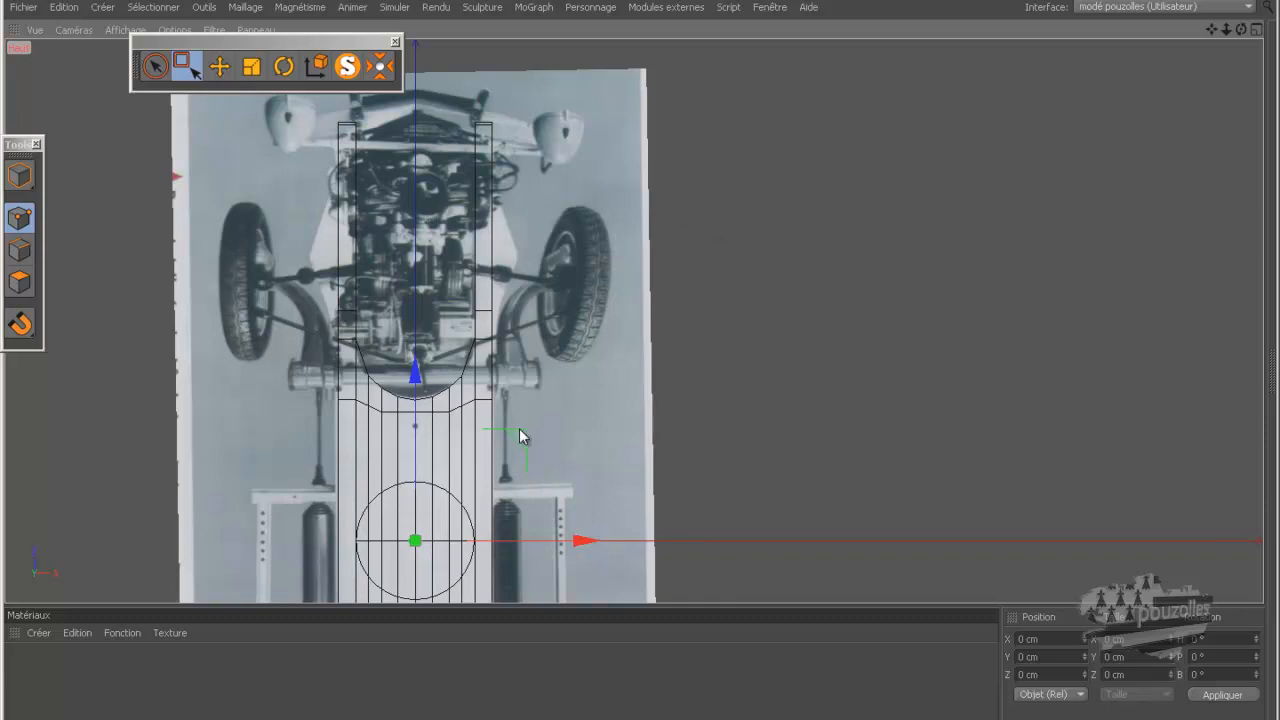
drag(520, 434, 527, 279)
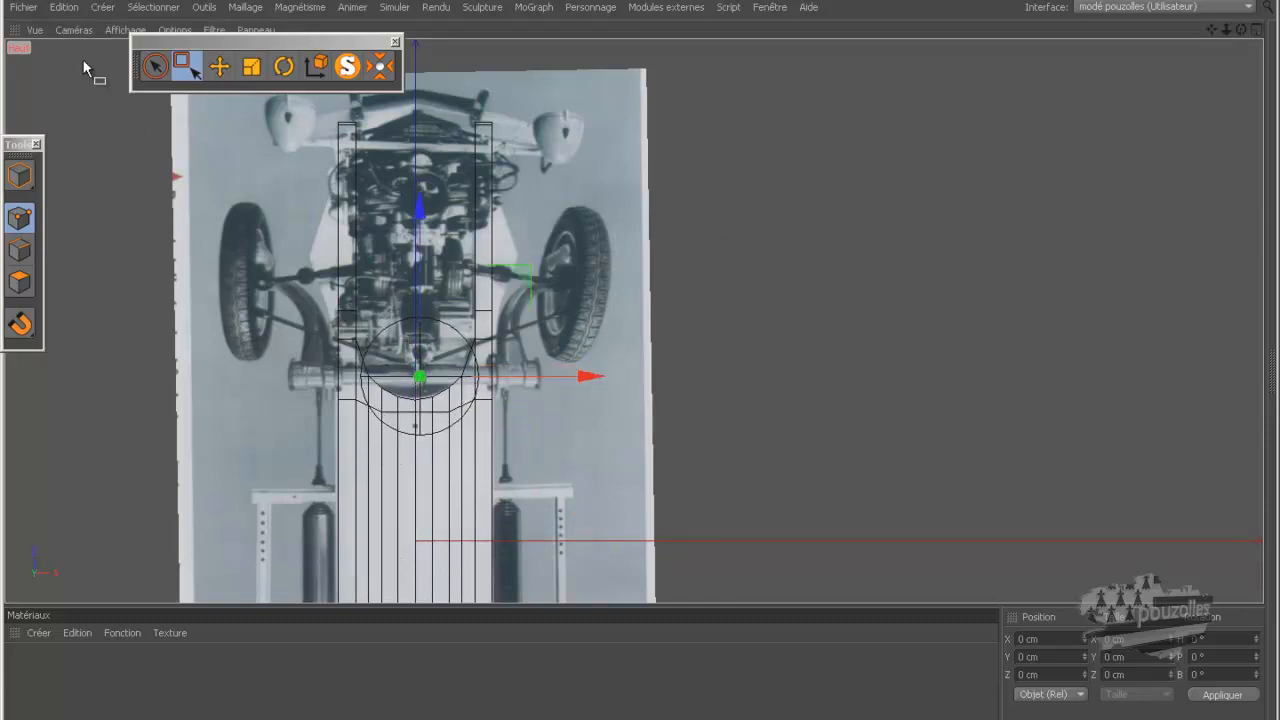
click(78, 10)
click(86, 29)
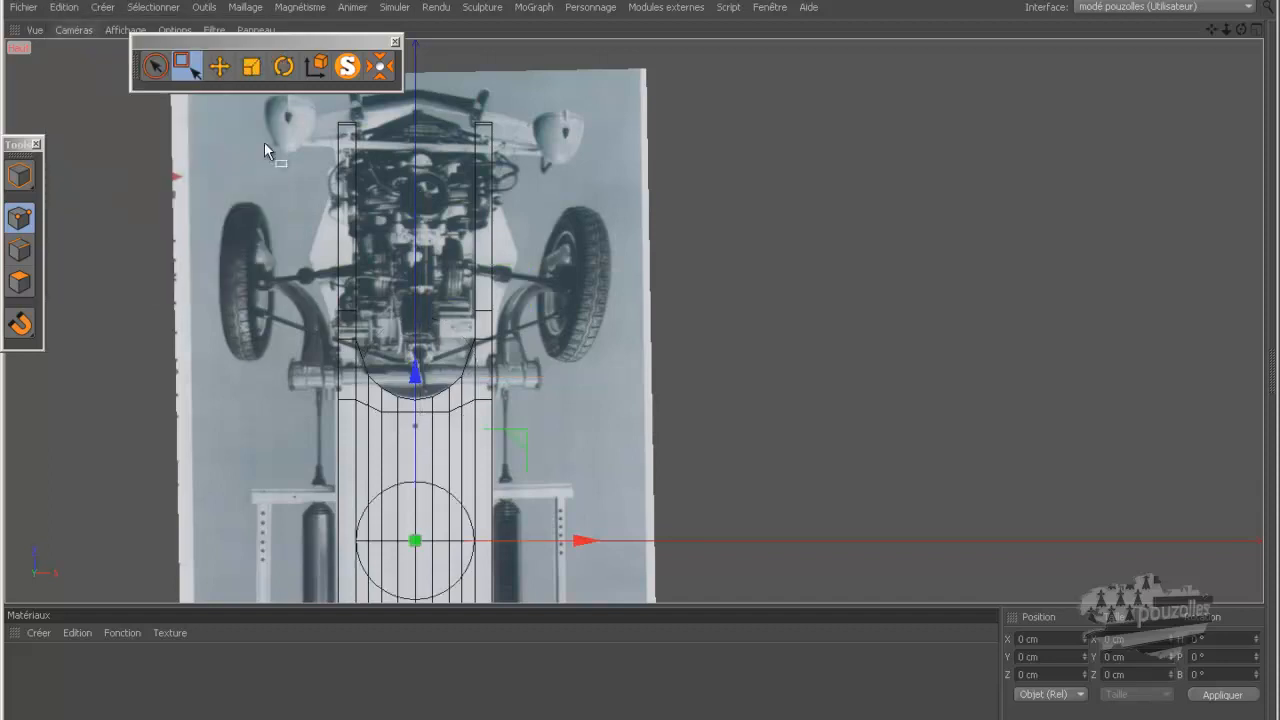
- Move the cylinder forward along Z to about 139.5 cm, over the front cross tube in the photo, and rotate its bank to 90°
drag(413, 378, 436, 214)
scroll(427, 375, up, 4)
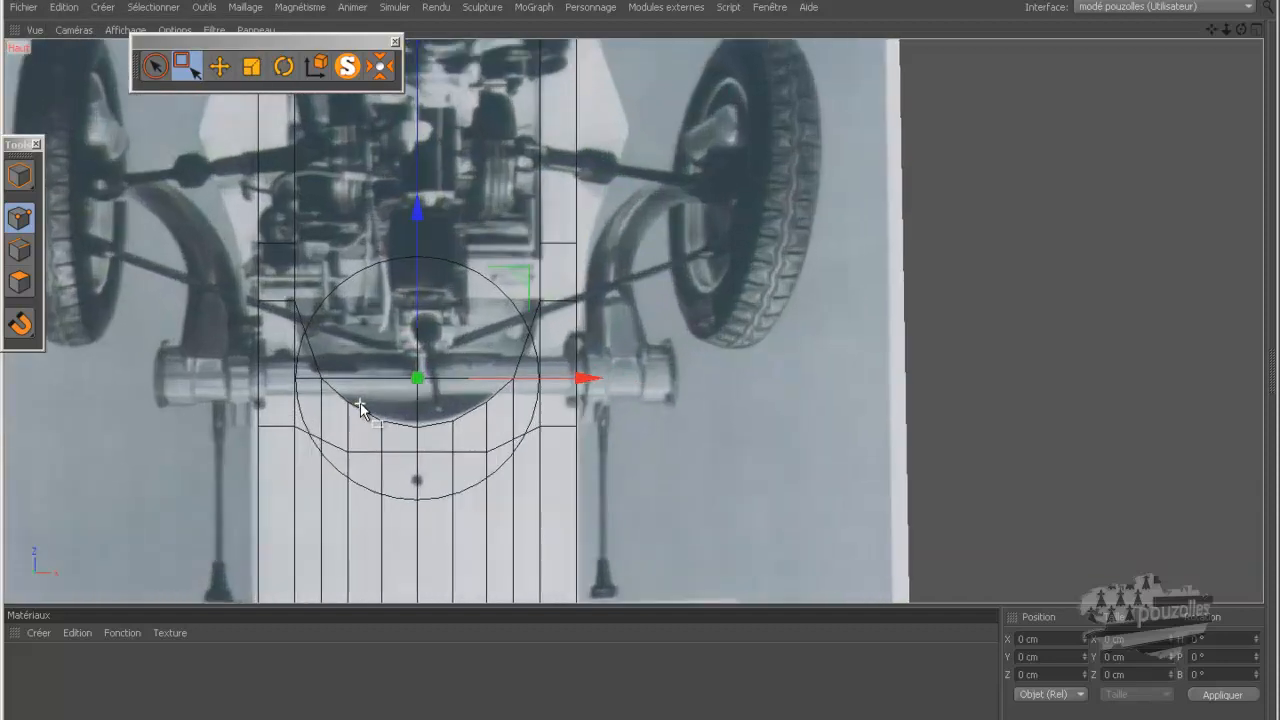
click(284, 68)
drag(471, 392, 668, 393)
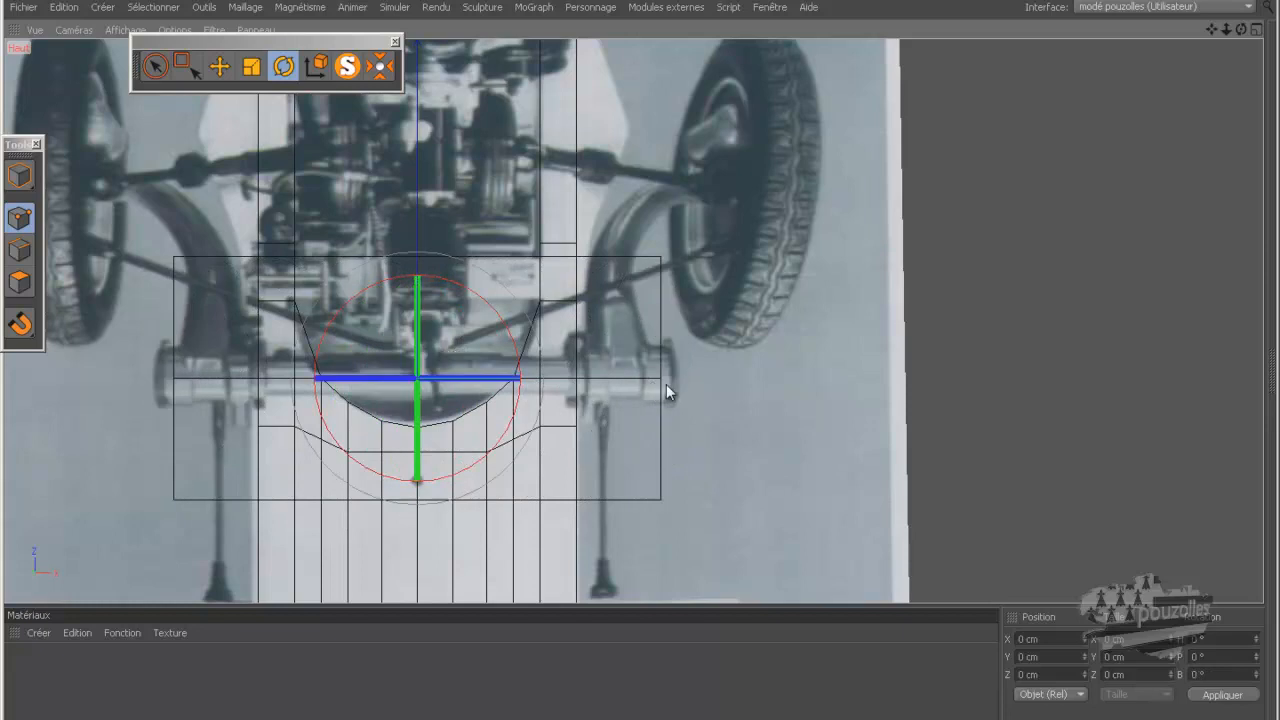
- In model mode, shorten the cylinder's height to about 156.6 cm using its end handle
click(219, 68)
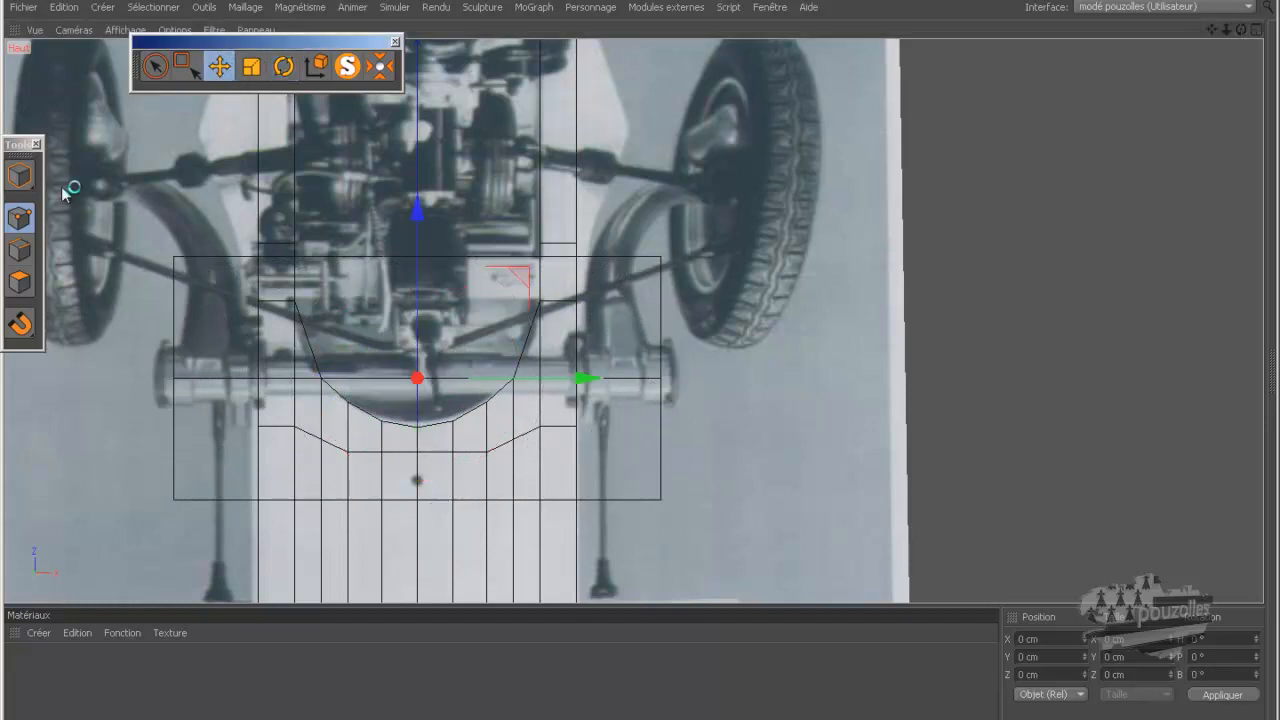
click(20, 176)
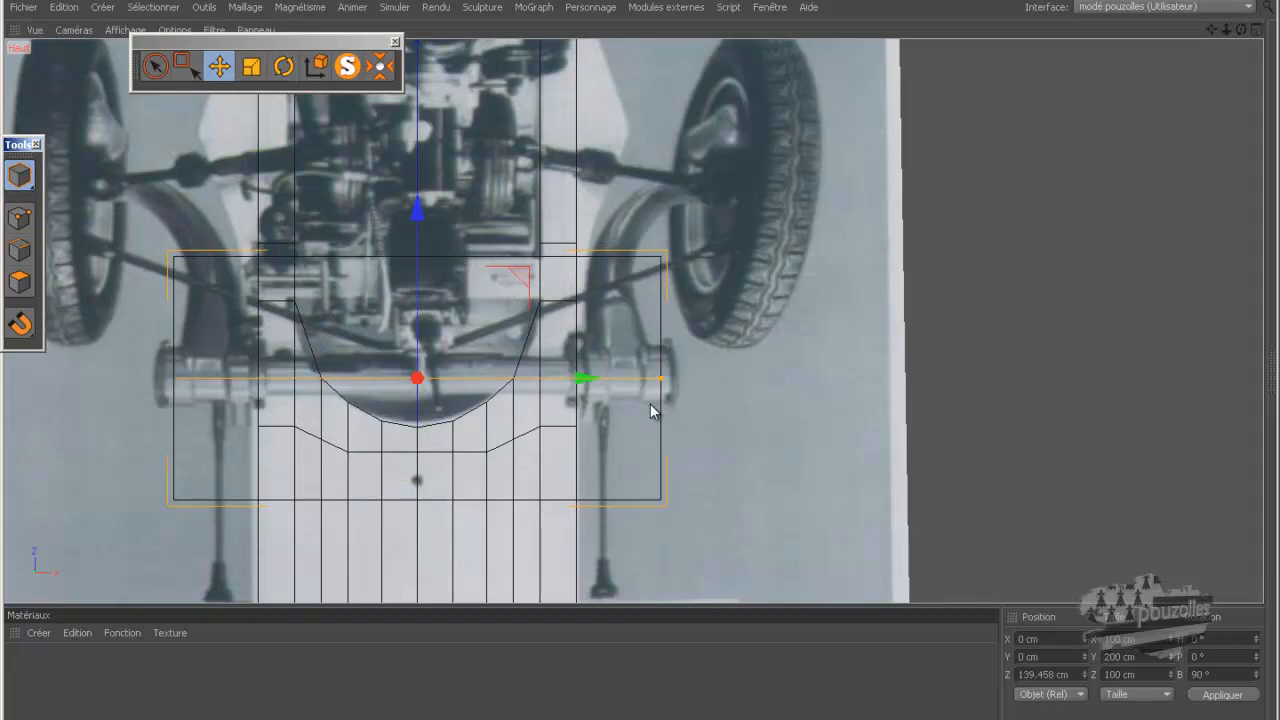
scroll(650, 403, up, 1)
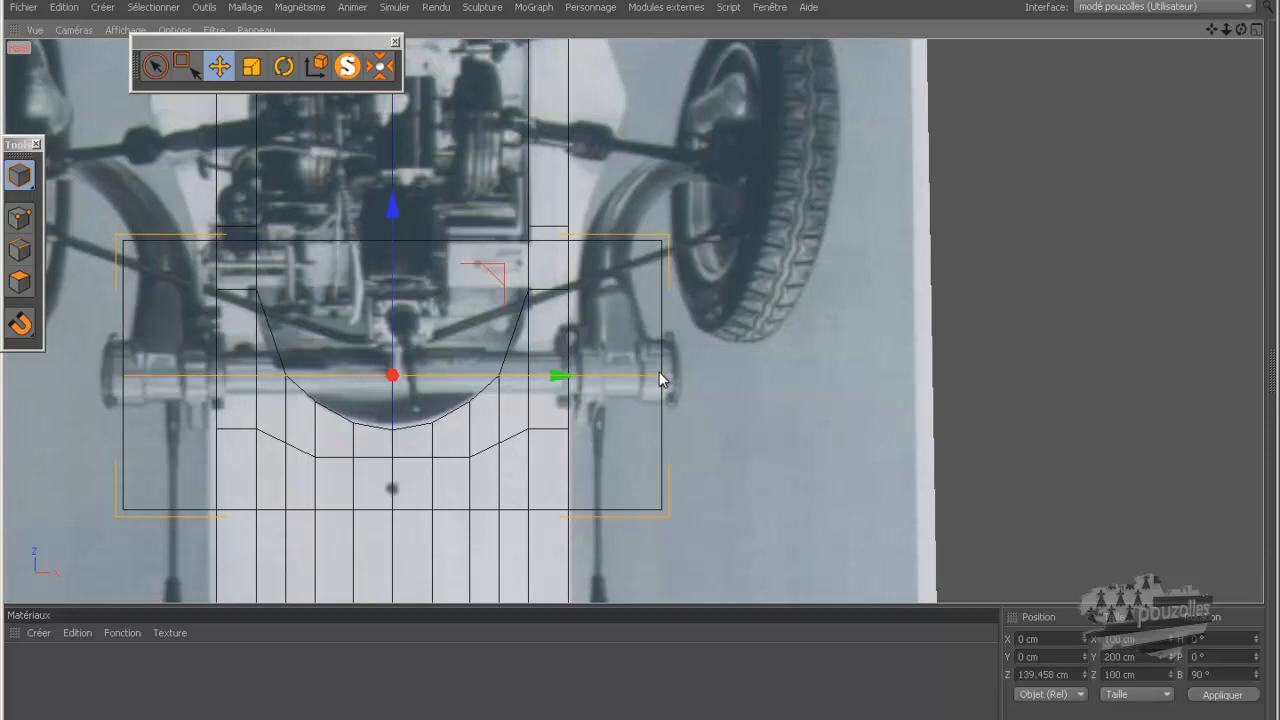
drag(660, 380, 634, 375)
click(60, 7)
click(80, 32)
drag(660, 378, 603, 377)
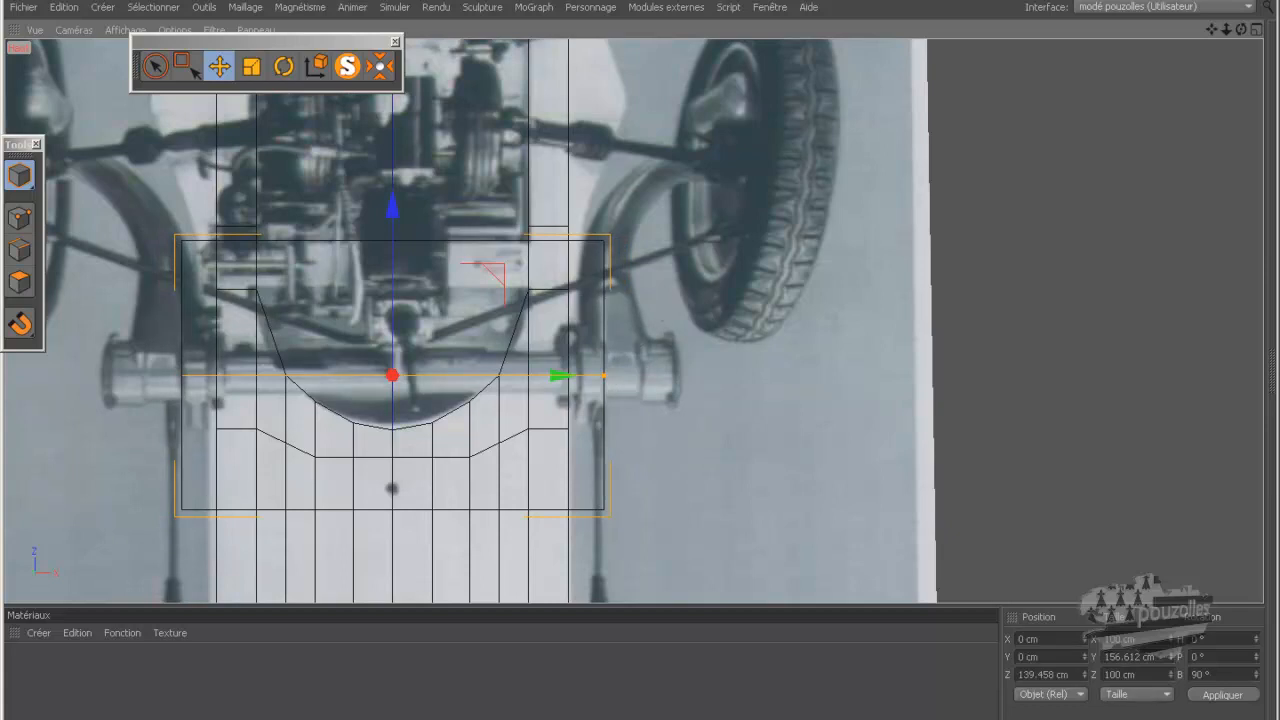
- Set the cylinder's radius to 7 cm and nudge it along Z to about 140.4 cm to match the photo's tube
click(405, 718)
drag(728, 161, 986, 124)
click(829, 178)
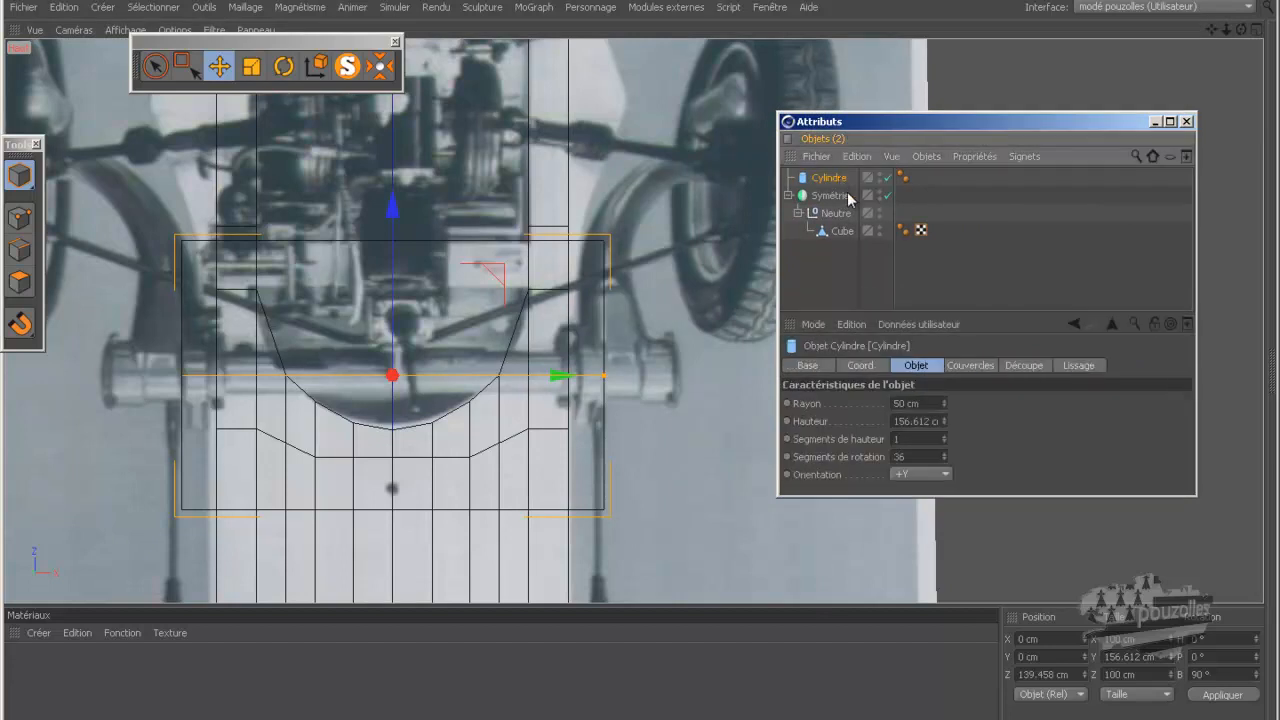
drag(942, 406, 943, 406)
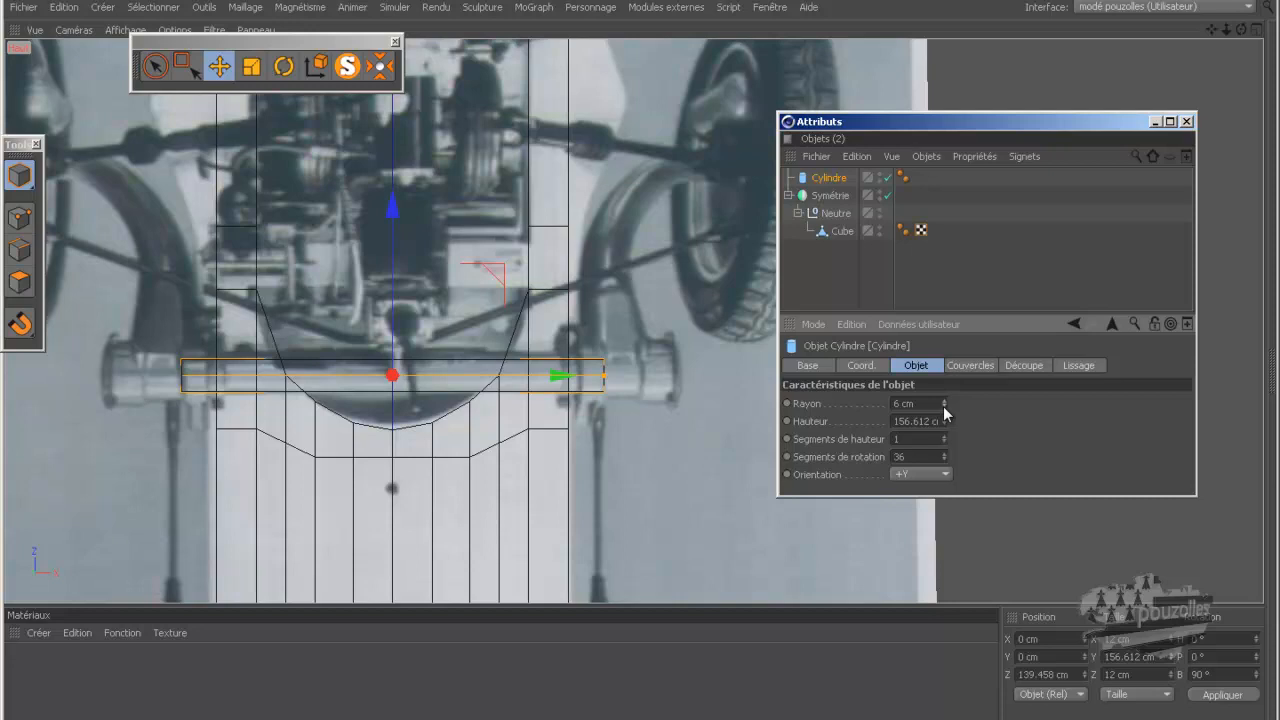
drag(395, 258, 405, 256)
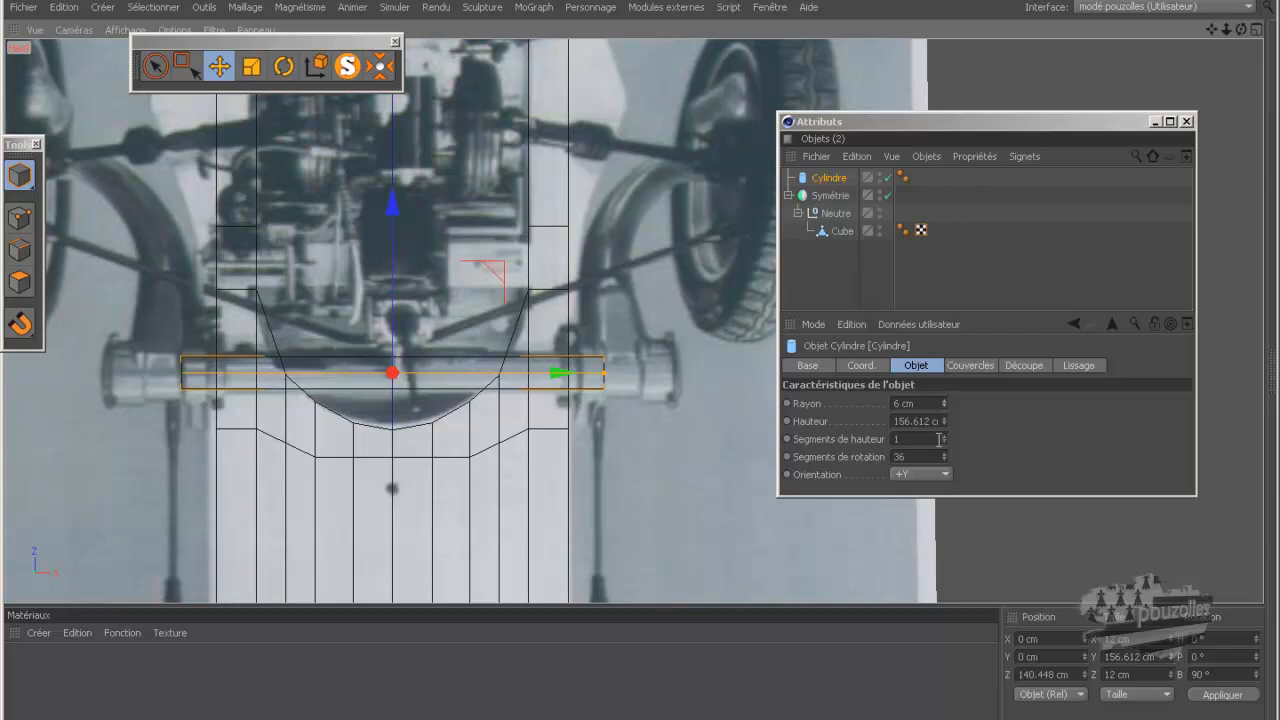
click(947, 399)
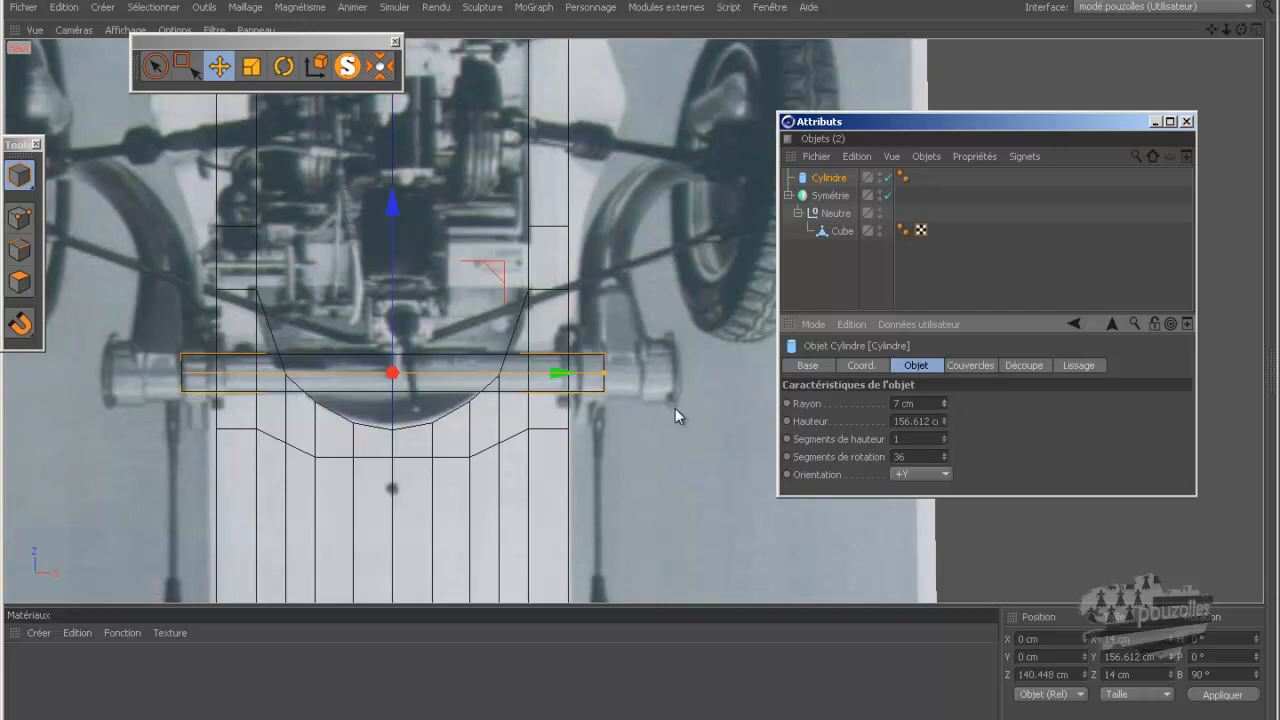
- In the side view, raise the cylinder to about Y 19.2 cm so it rests on top of the chassis
middle_click(326, 231)
middle_click(349, 214)
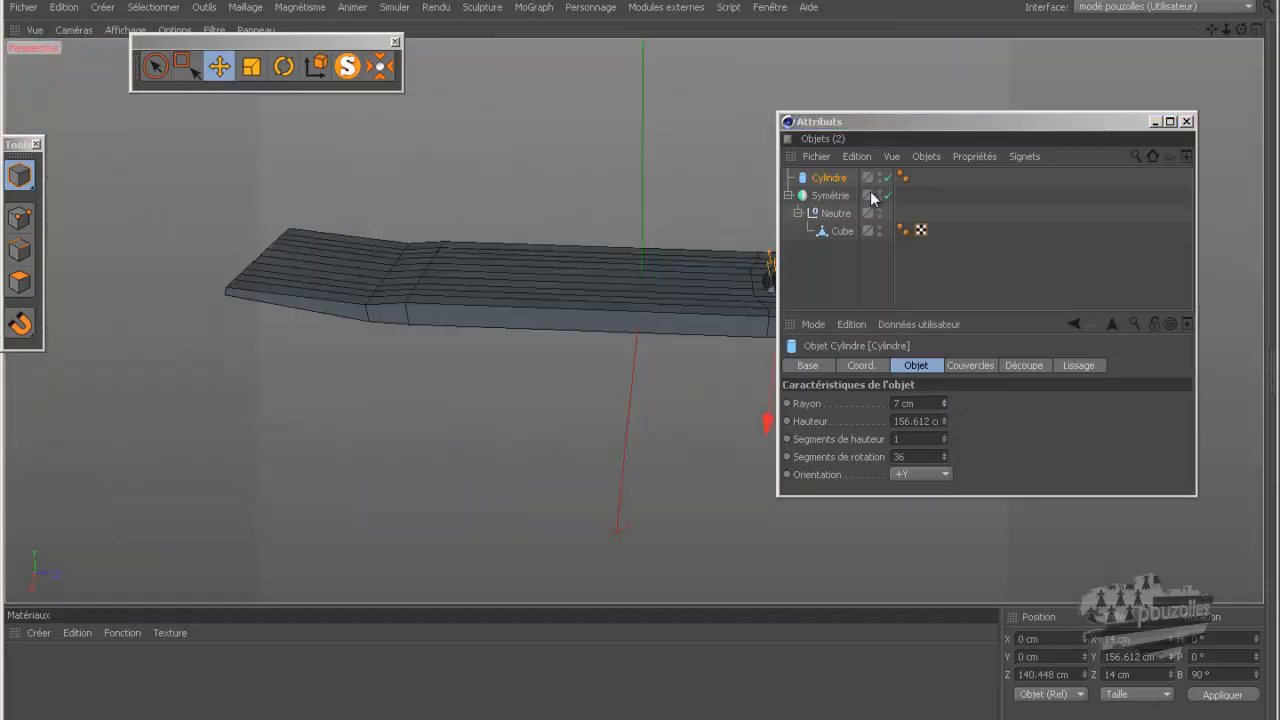
drag(1211, 29, 639, 361)
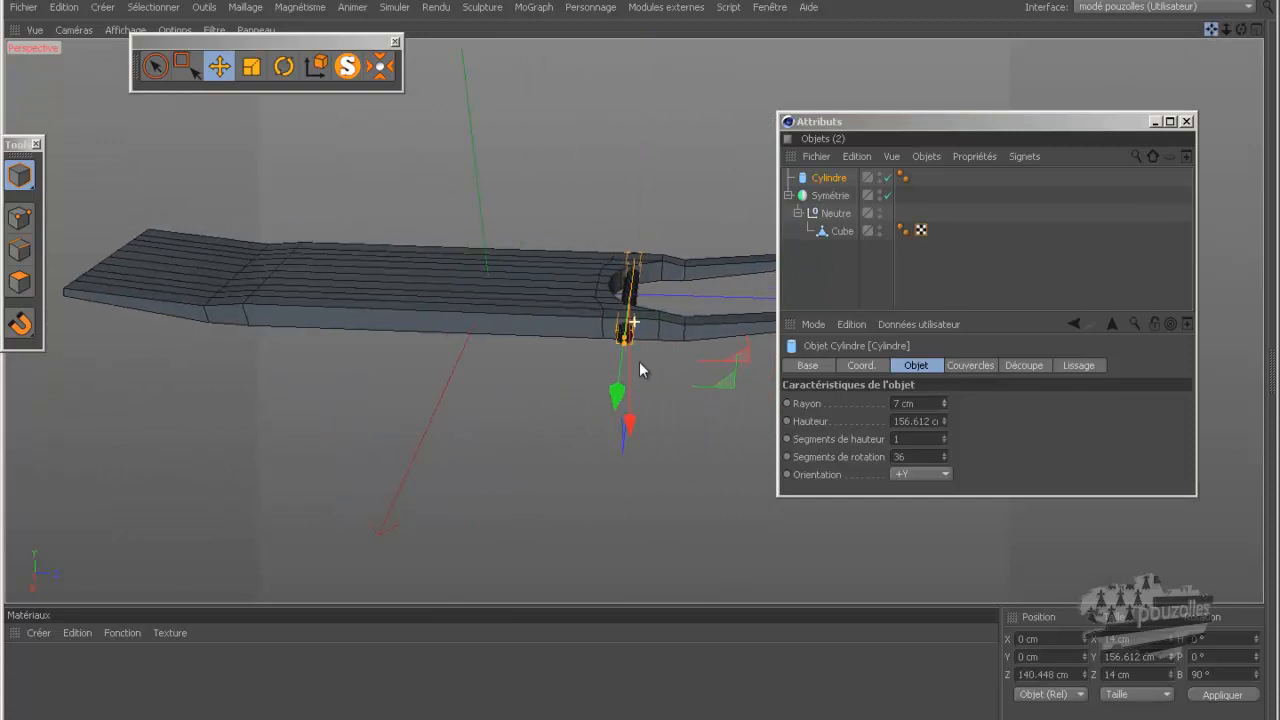
middle_click(549, 488)
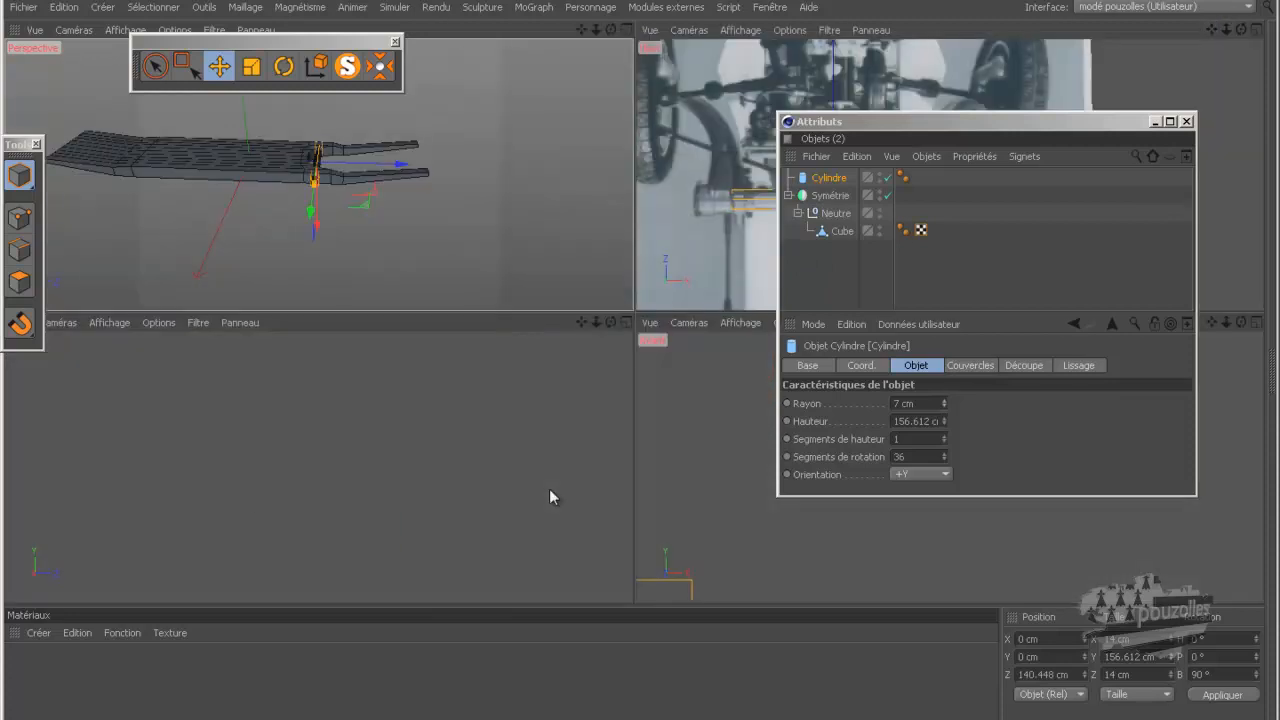
middle_click(542, 486)
scroll(200, 407, down, 5)
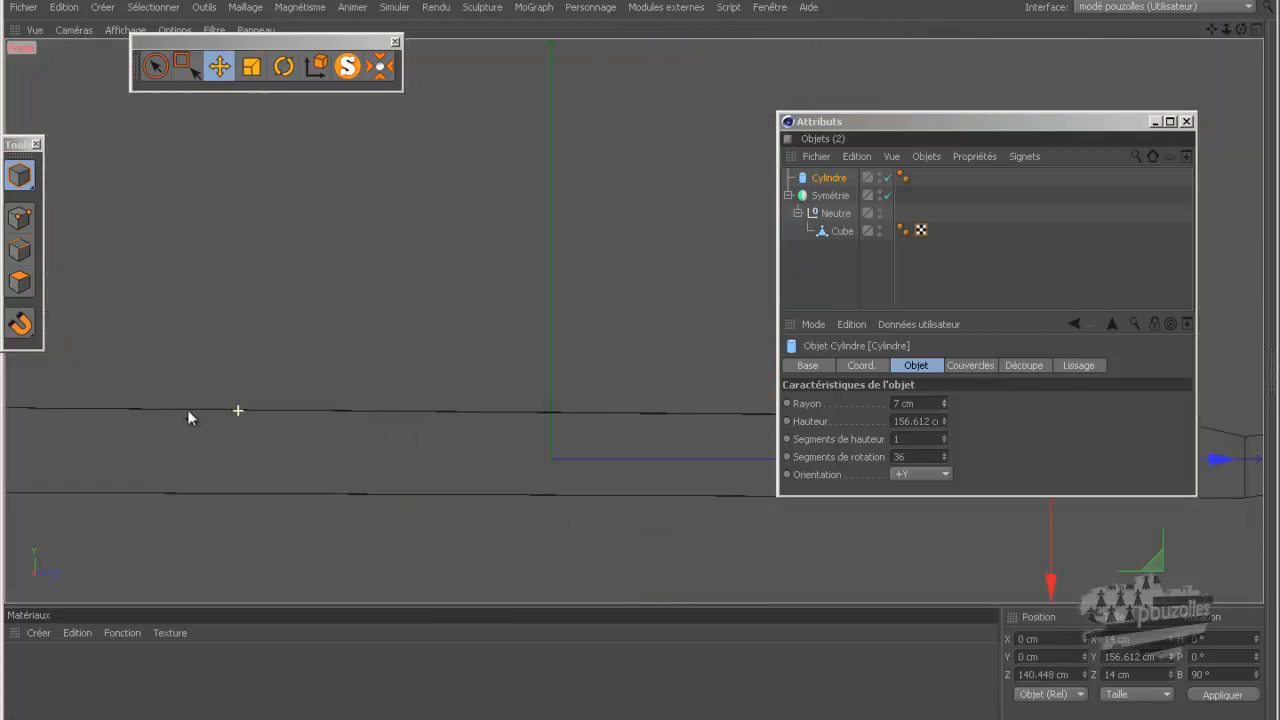
drag(670, 588, 688, 543)
scroll(725, 419, up, 3)
scroll(714, 437, up, 2)
drag(577, 535, 576, 549)
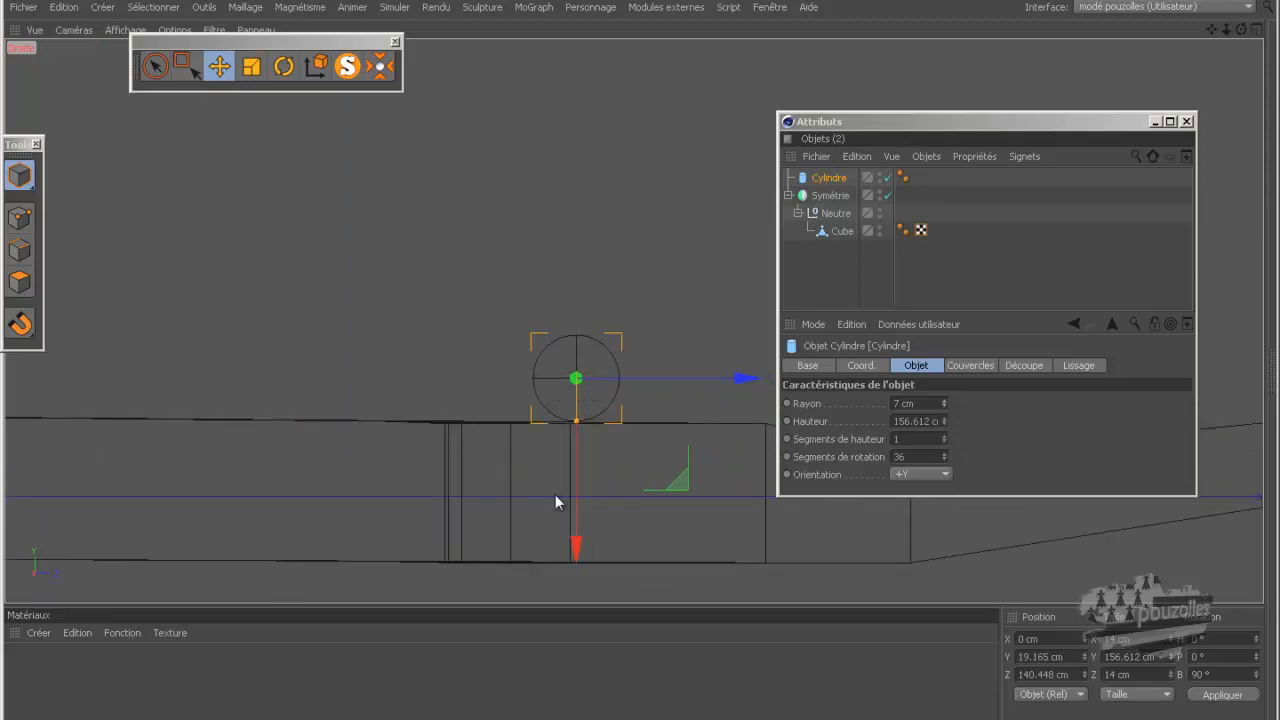
- Check the raised tube in the perspective view and set its rotation segments to 18
middle_click(451, 337)
middle_click(389, 260)
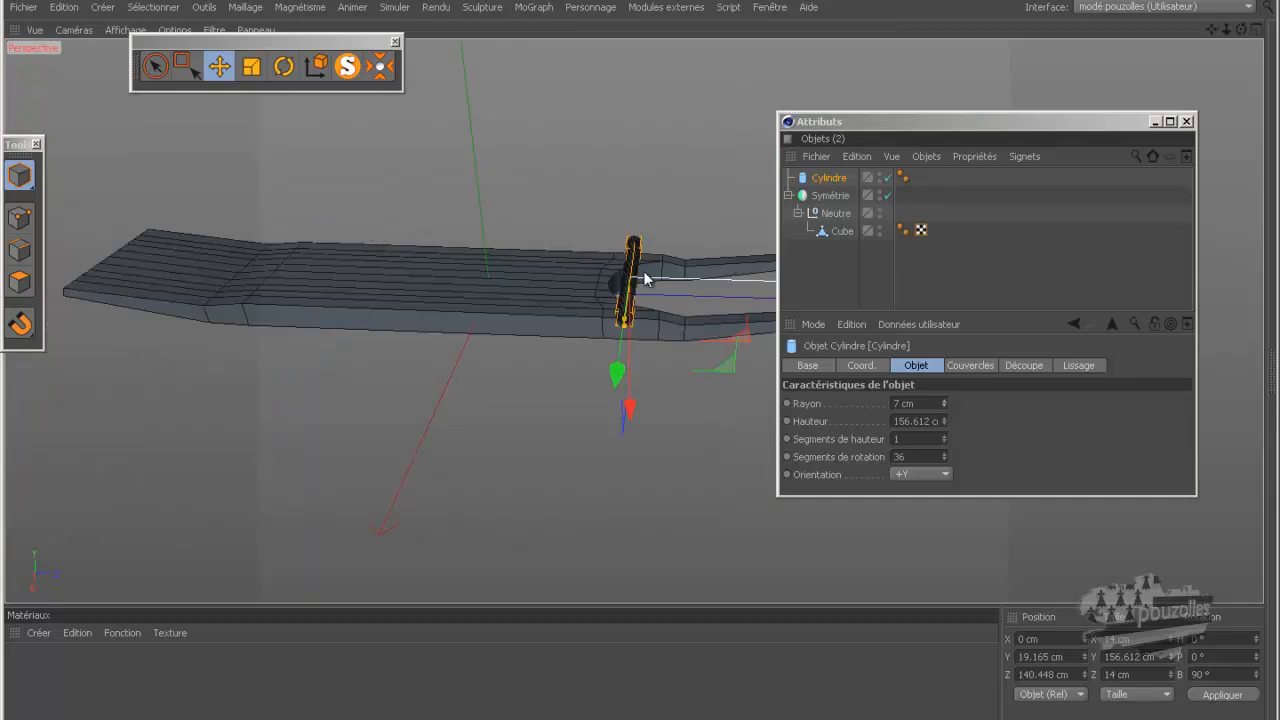
scroll(661, 287, up, 5)
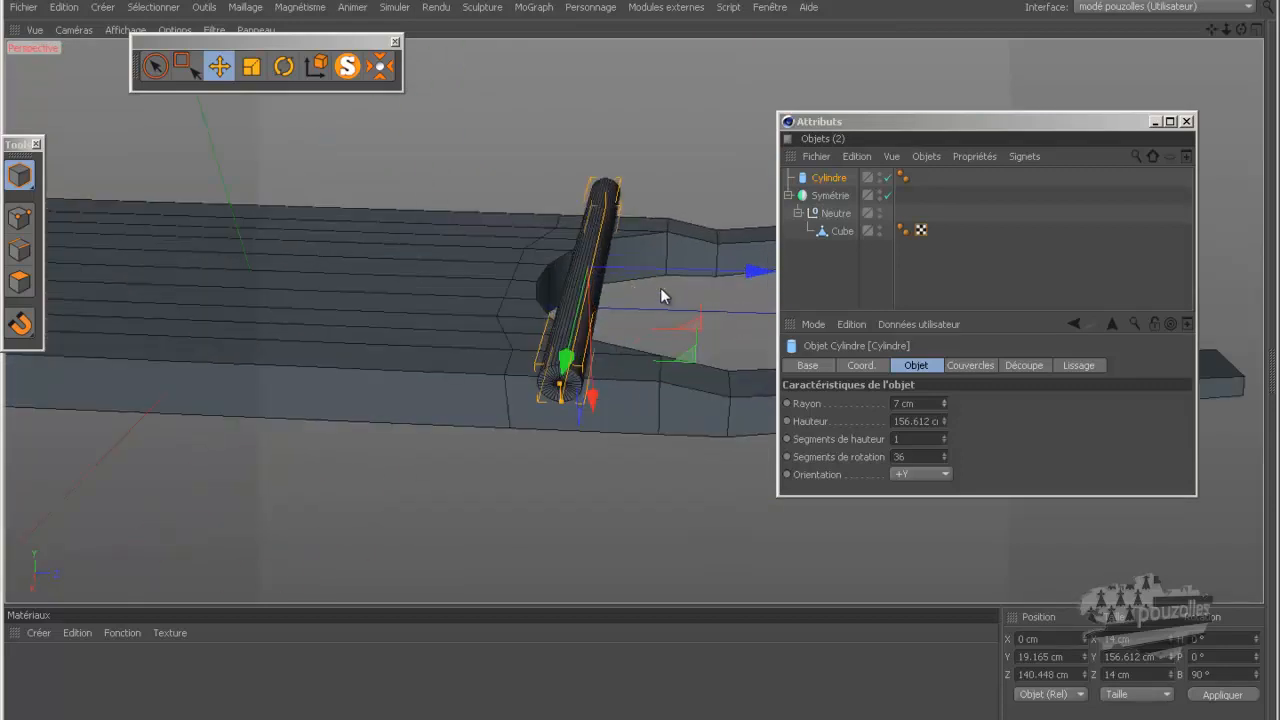
scroll(660, 291, up, 2)
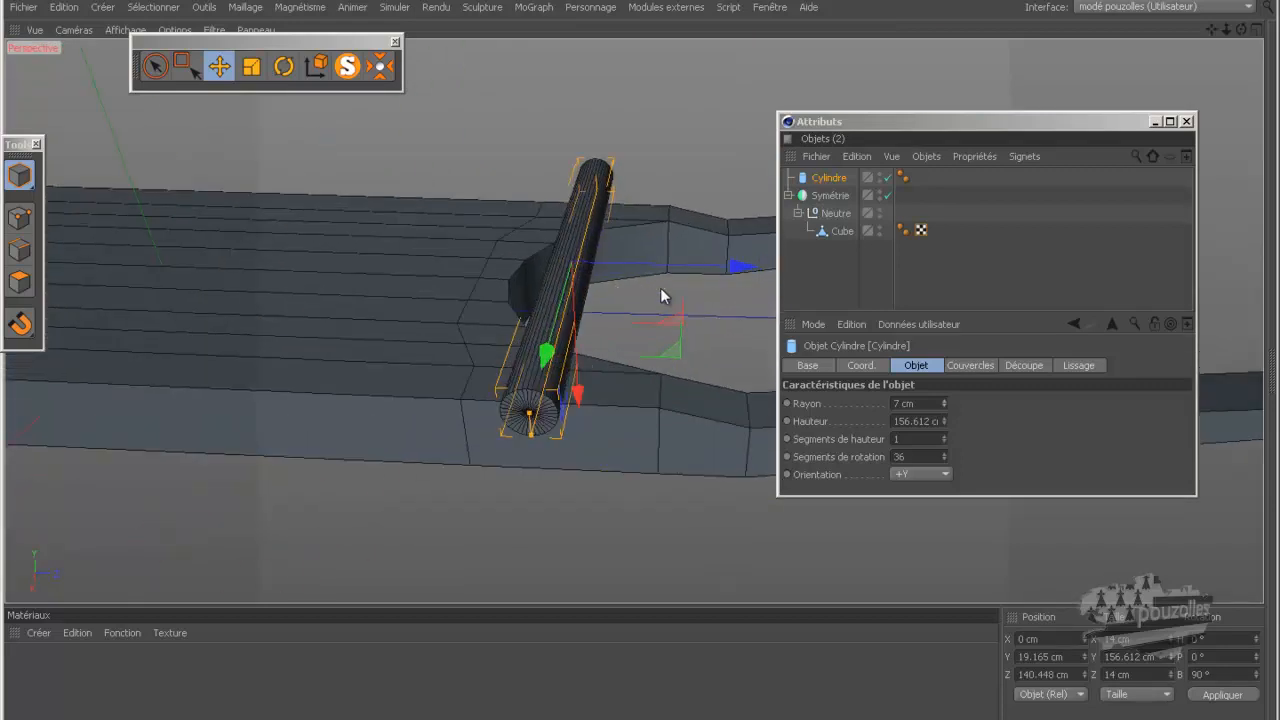
click(912, 457)
text(18)
key(Return)
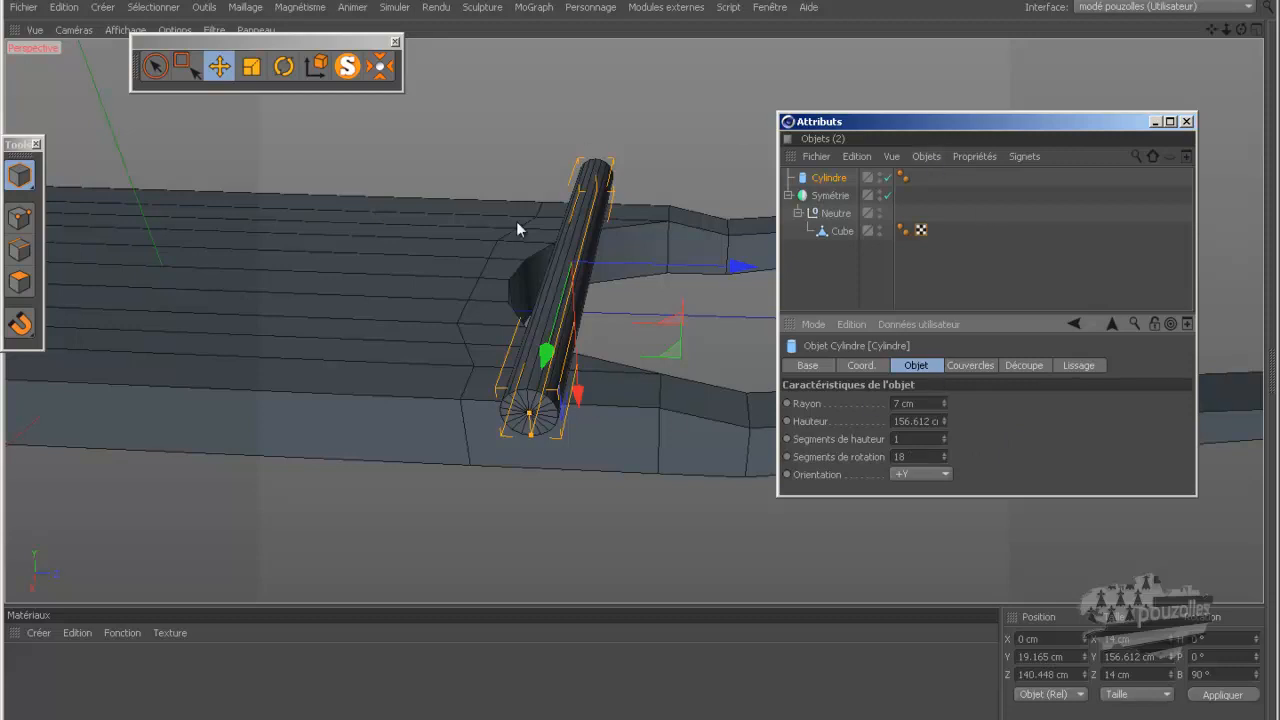
- Duplicate the cylinder and disable the copy, keeping the original selected
drag(830, 178, 836, 190)
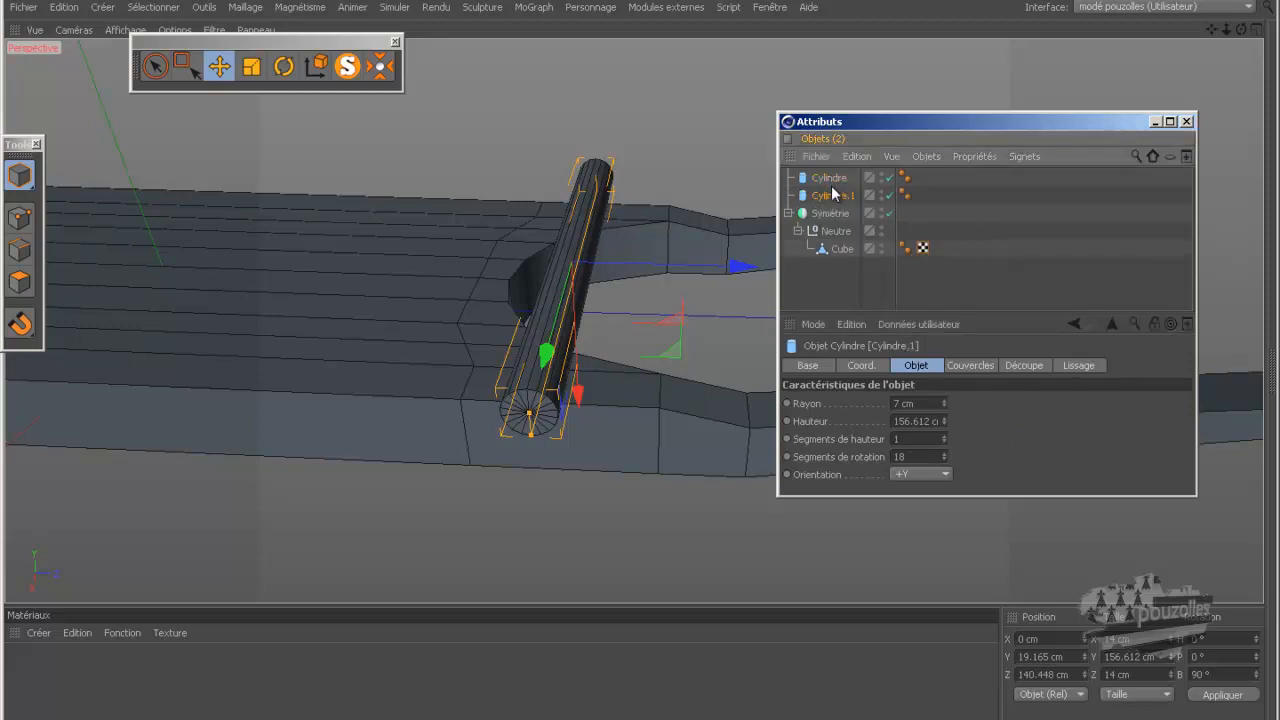
click(830, 178)
click(889, 195)
- Remove the original cylinder's caps and convert it to an editable polygon object
click(966, 366)
click(849, 402)
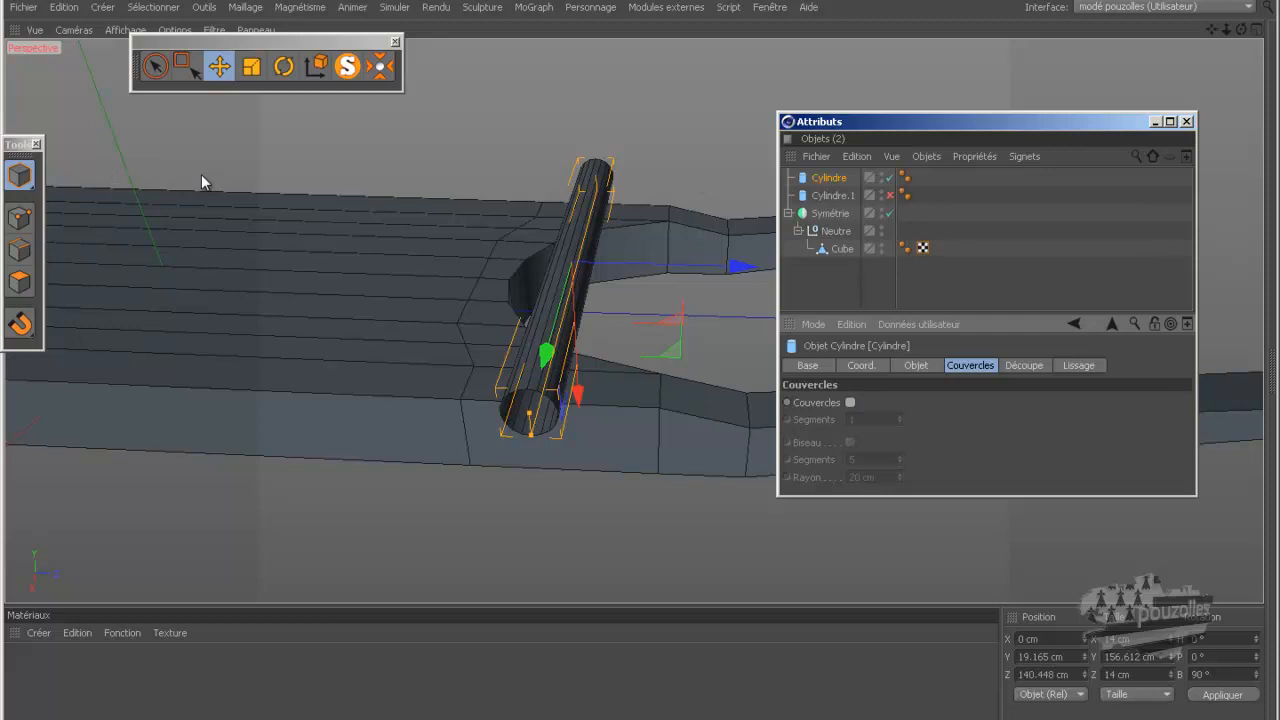
key(c)
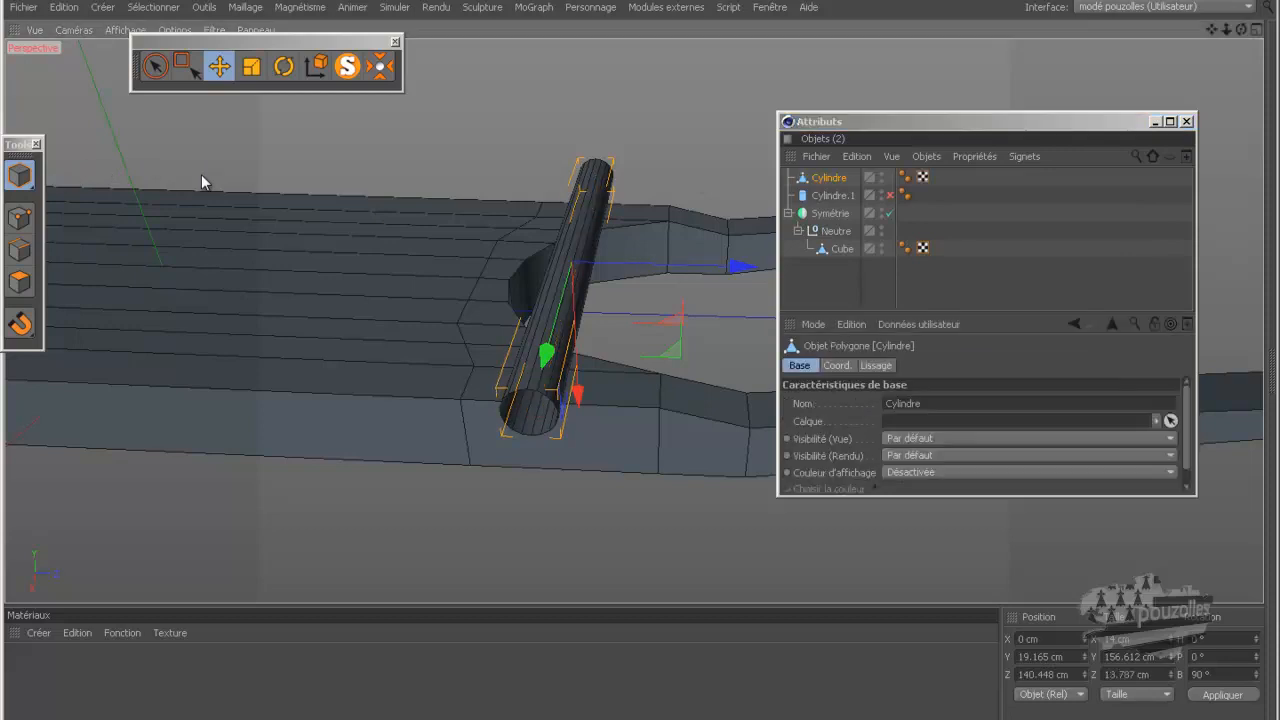
- Nest the editable Cylindre under the Neutre null inside Symétrie, above Cube, and select it
click(829, 183)
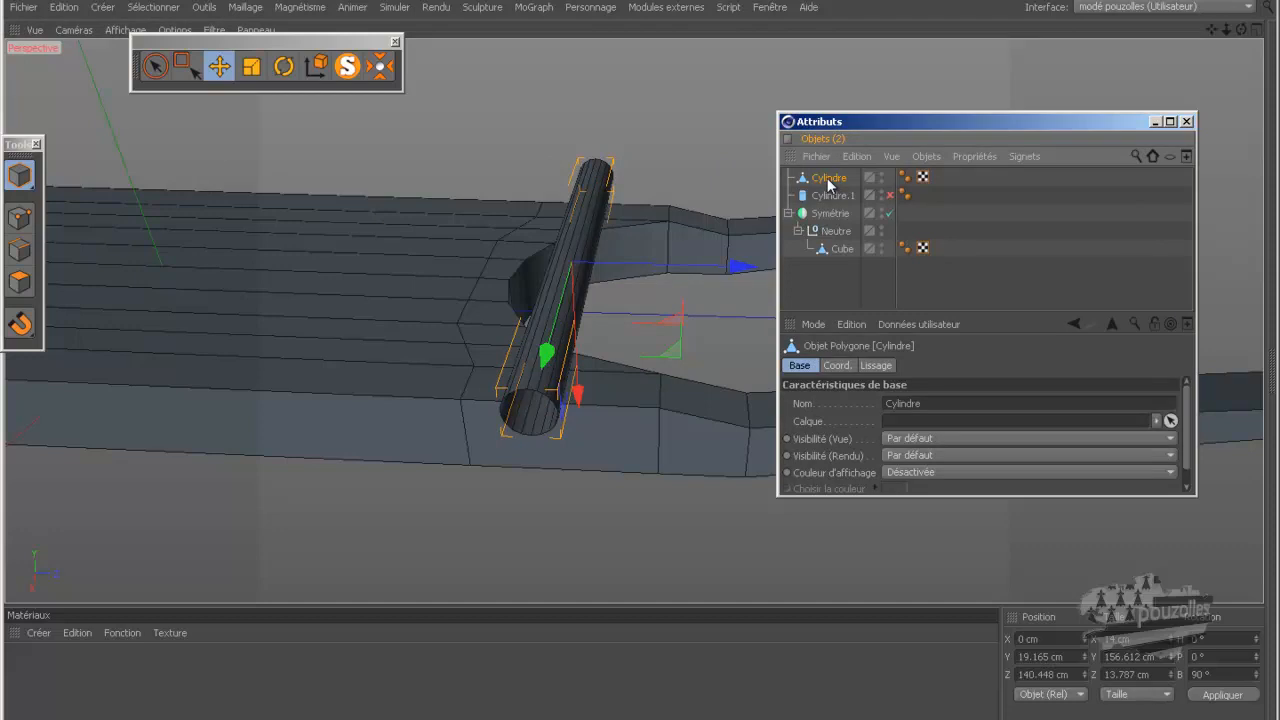
drag(829, 183, 840, 243)
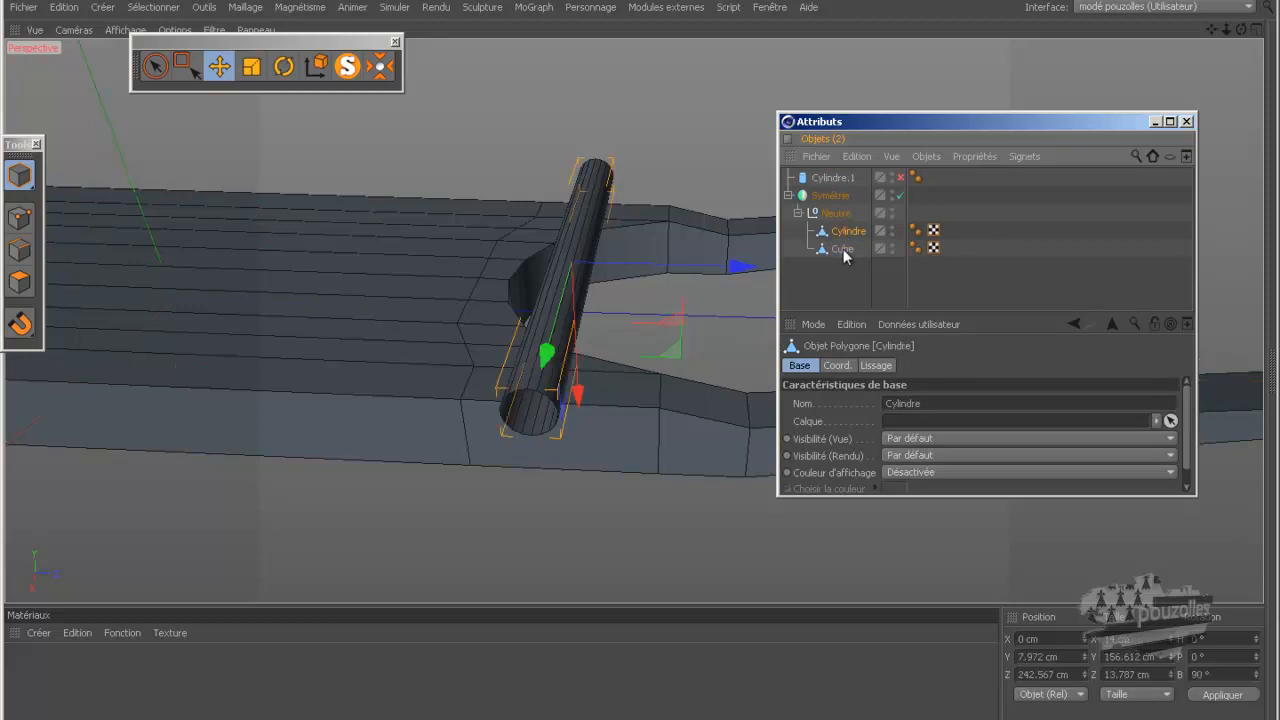
click(843, 250)
click(842, 236)
drag(939, 125, 1023, 107)
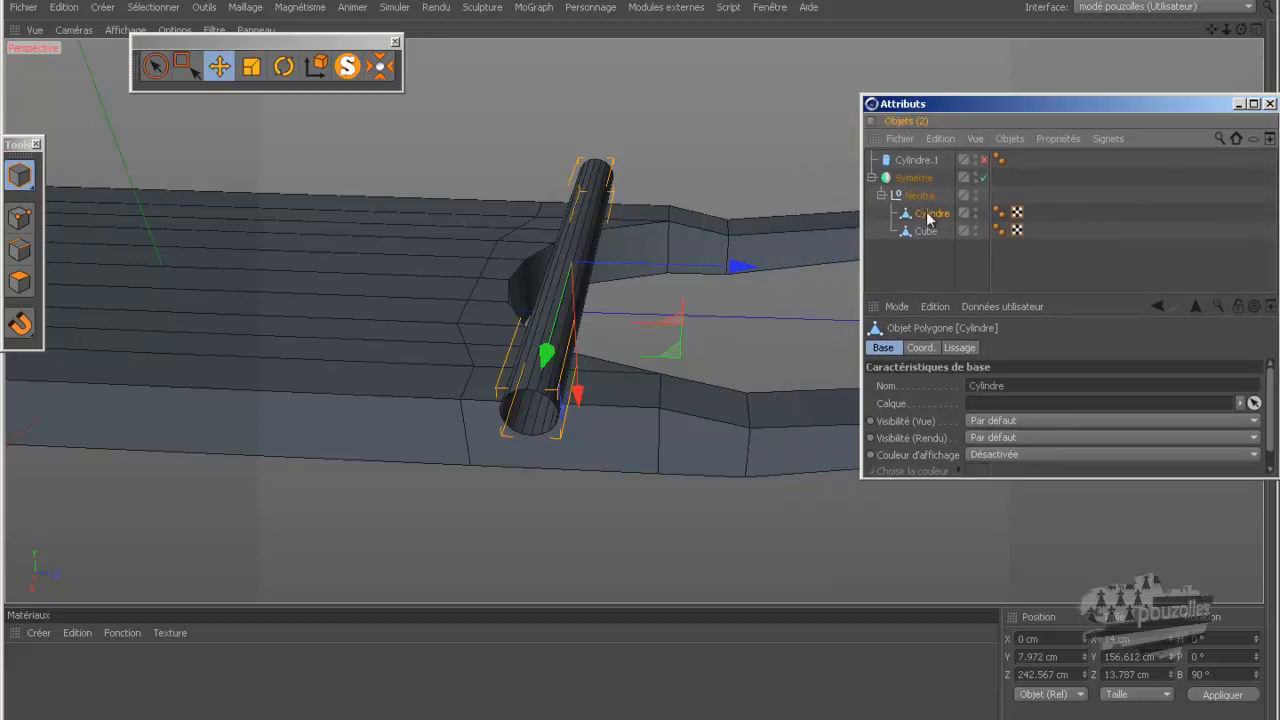
- In the top view, select all points at the cylinder's left end with a rectangle selection in point mode
middle_click(458, 330)
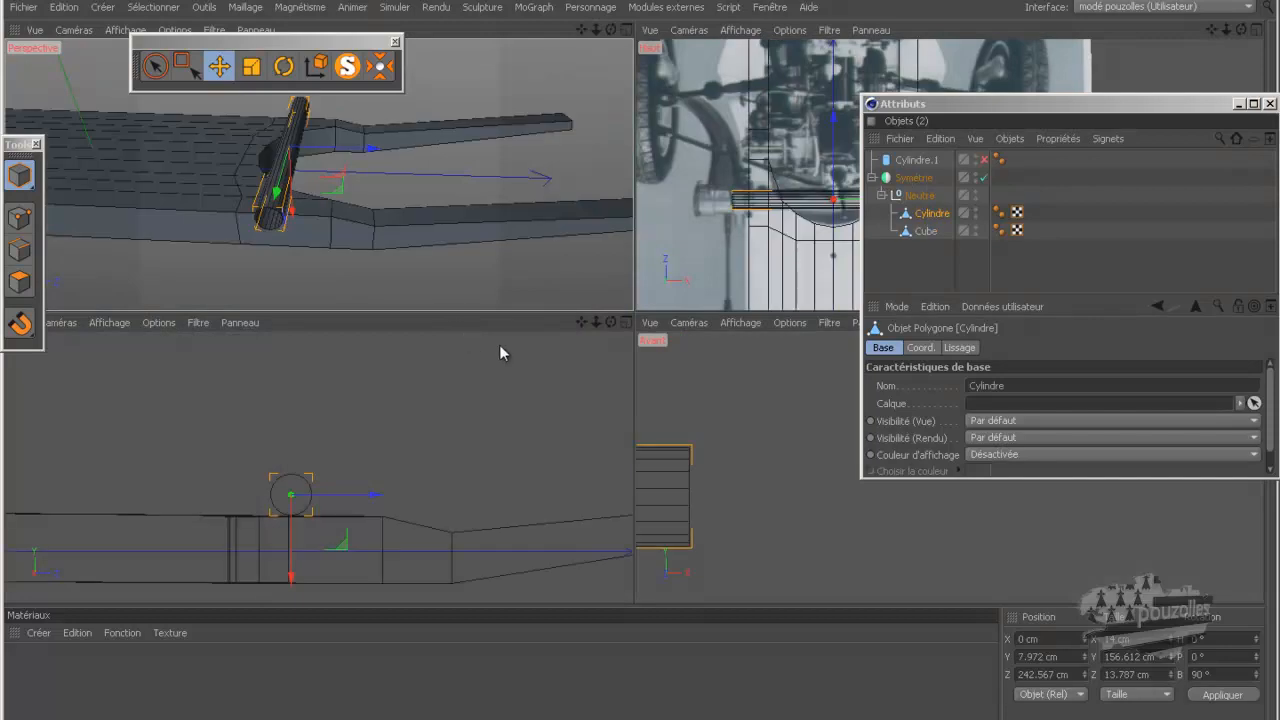
middle_click(663, 258)
scroll(650, 257, up, 5)
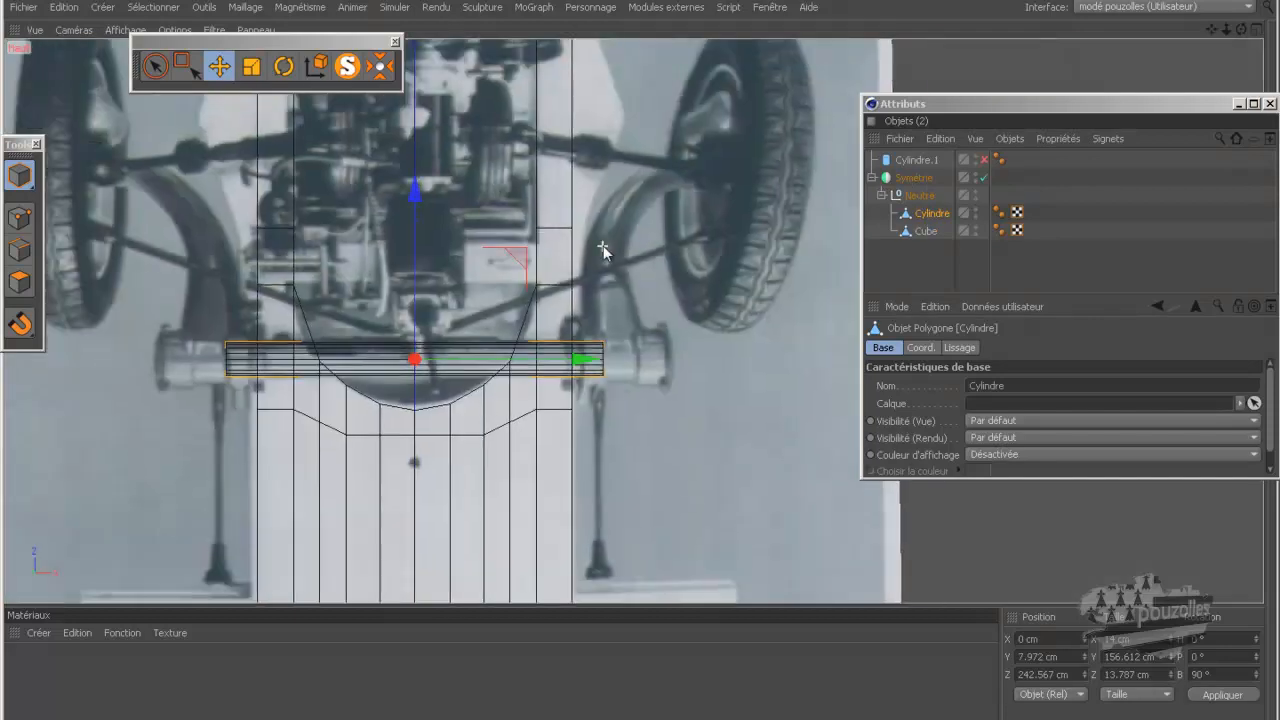
scroll(599, 249, down, 1)
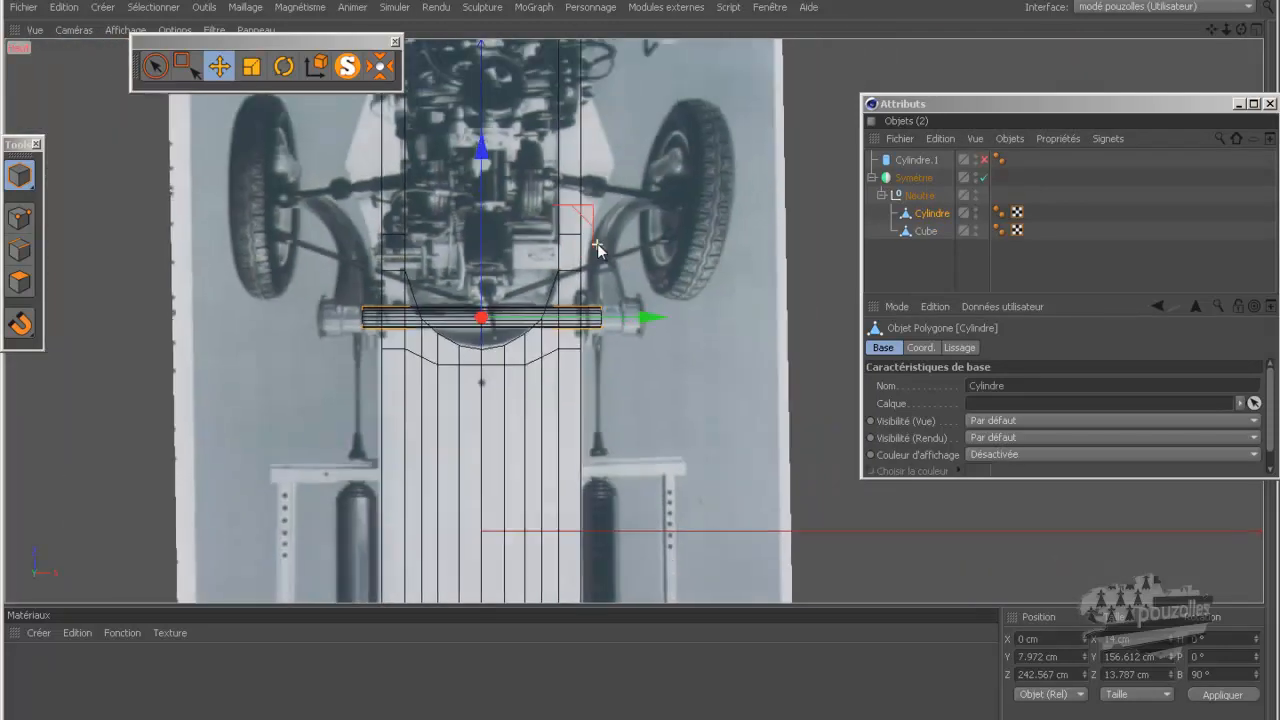
click(19, 216)
click(184, 66)
drag(309, 272, 425, 380)
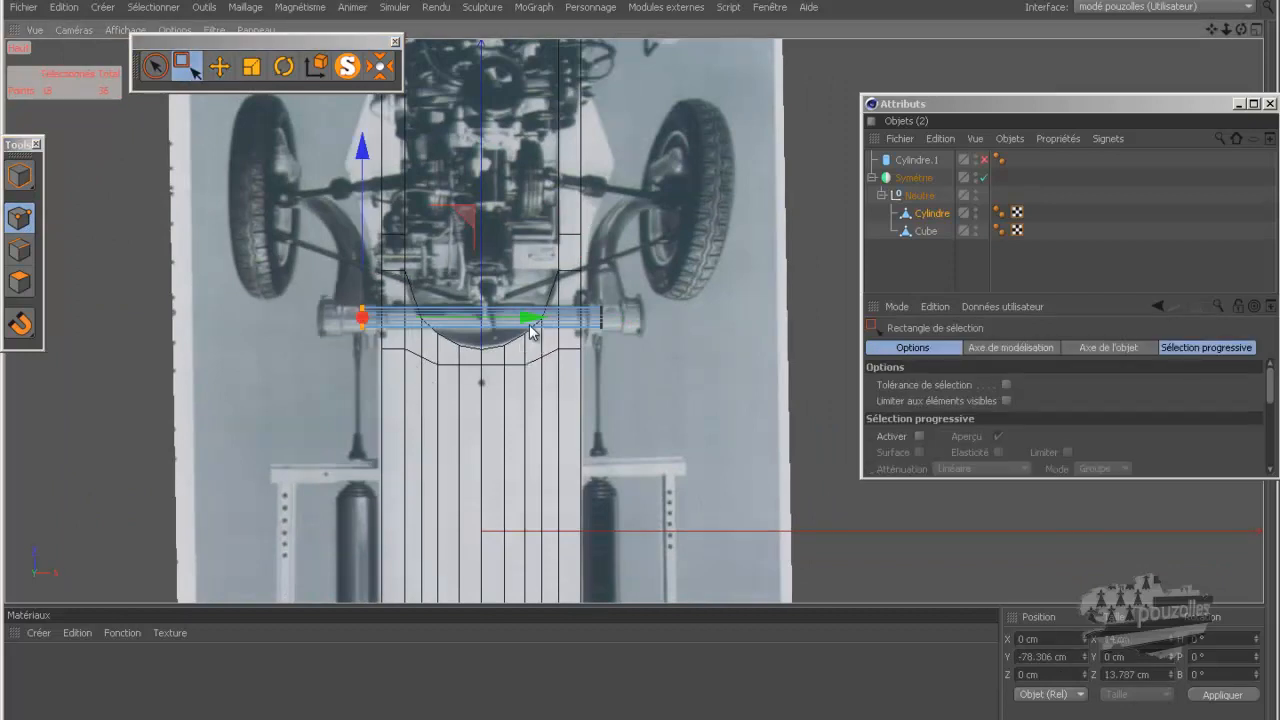
- Move the selected end points of Cylindre to the symmetry plane at Y 0 cm and deselect them
drag(528, 318, 668, 322)
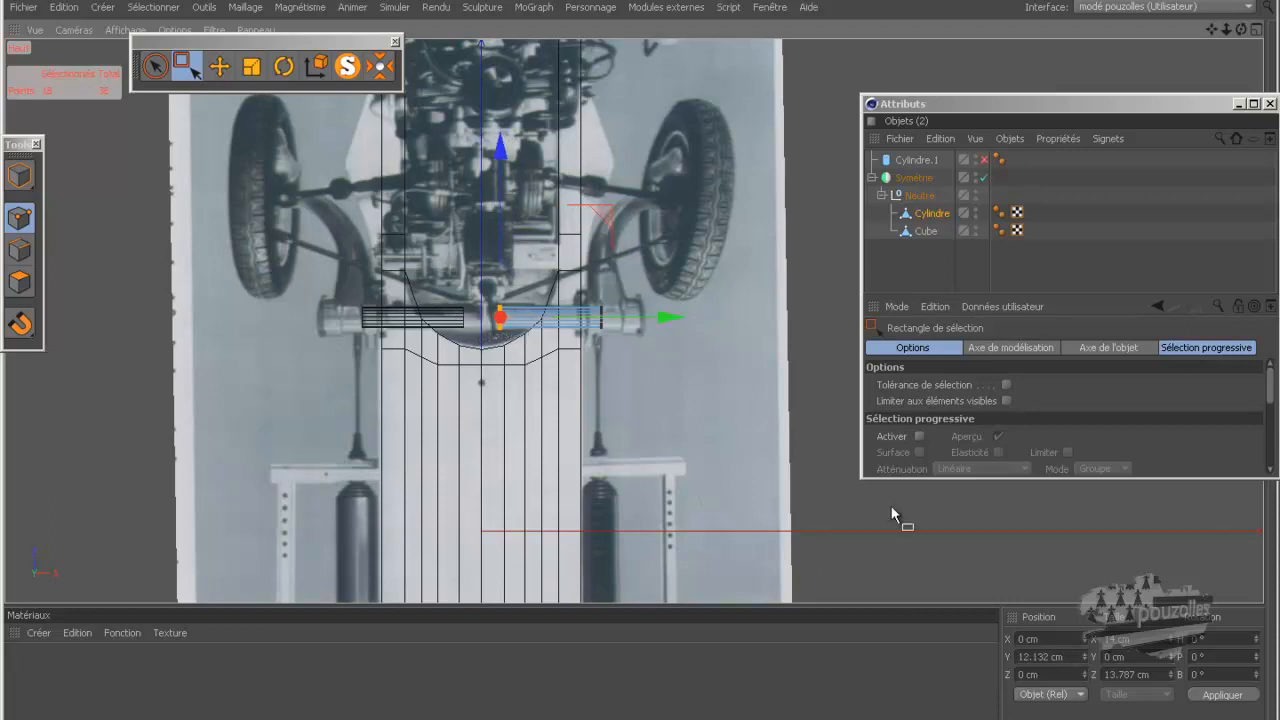
double_click(1048, 656)
text(0)
key(Return)
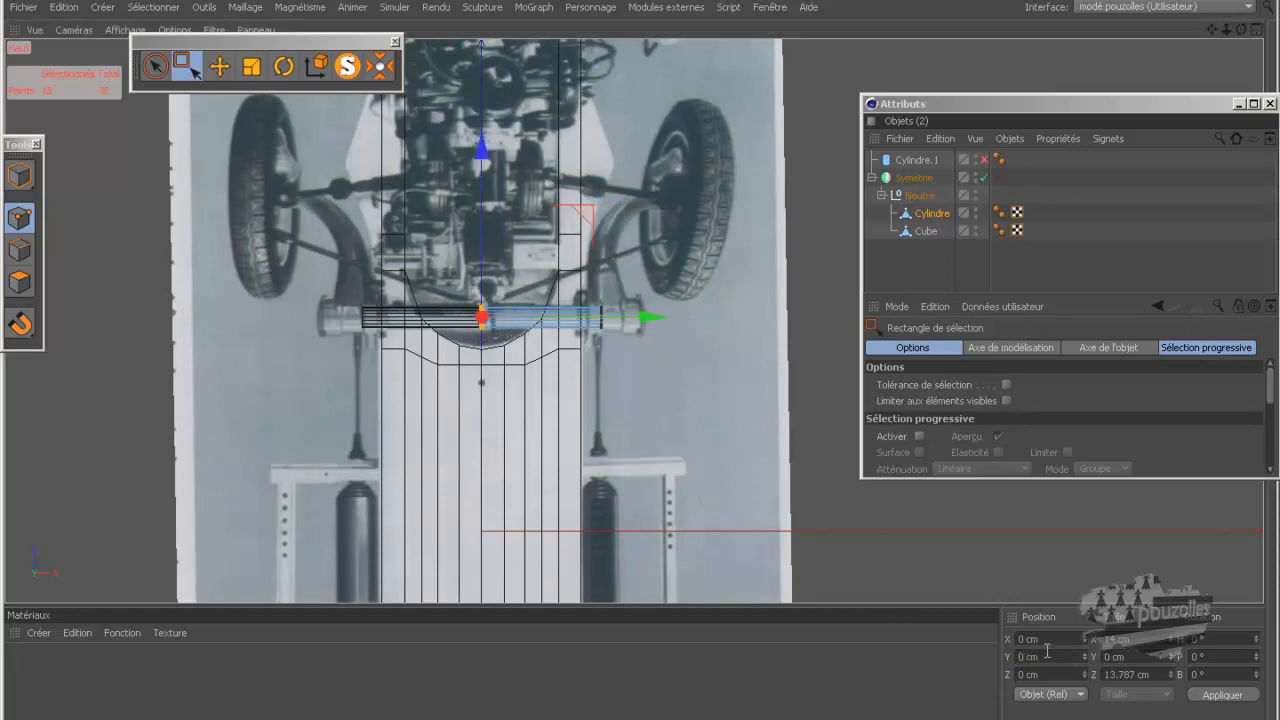
click(823, 328)
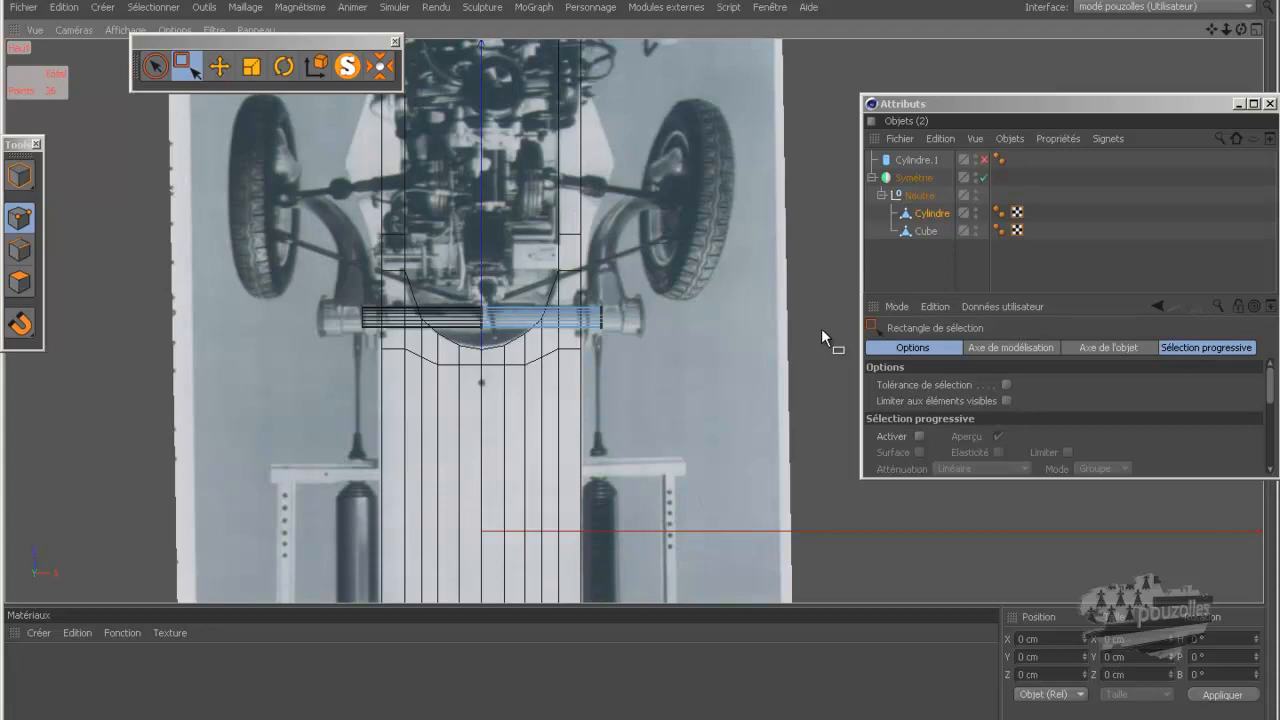
- Nest Cylindre.1 under Cylindre, slide it outward along its axis to the suspension arm's hub at about Y 86 cm, and enable it
click(921, 160)
drag(922, 167, 936, 198)
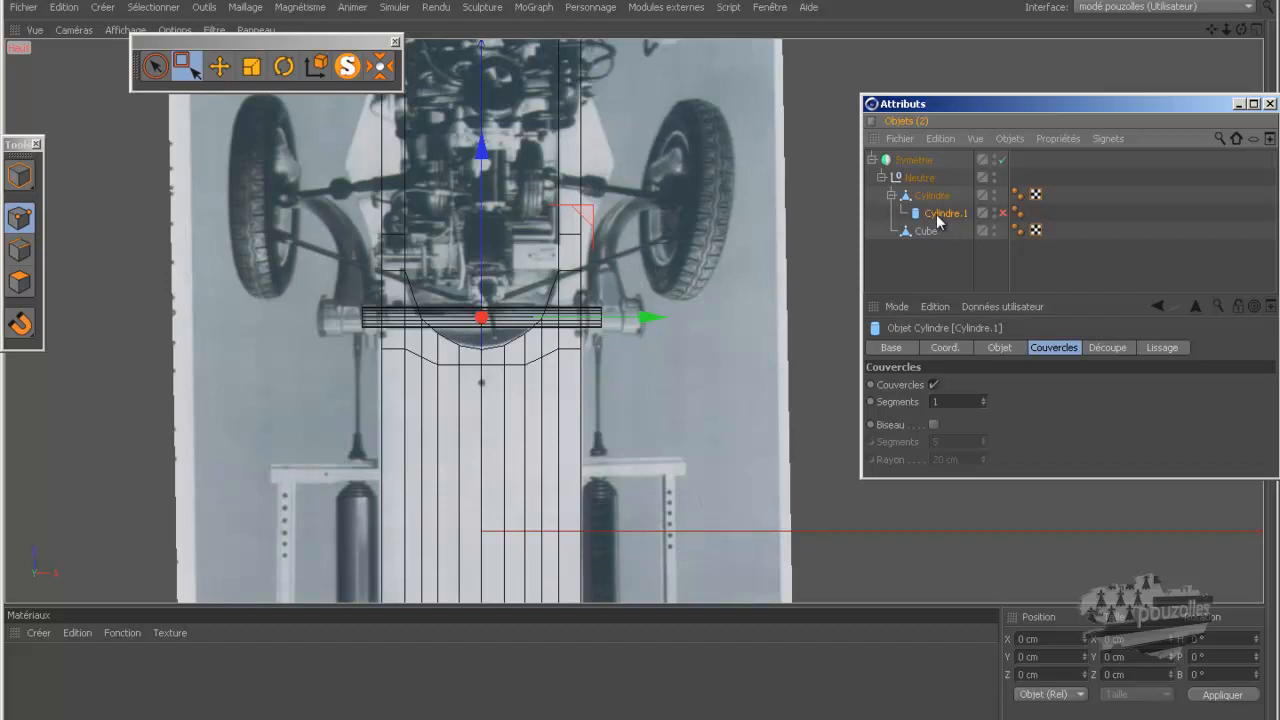
scroll(547, 353, up, 5)
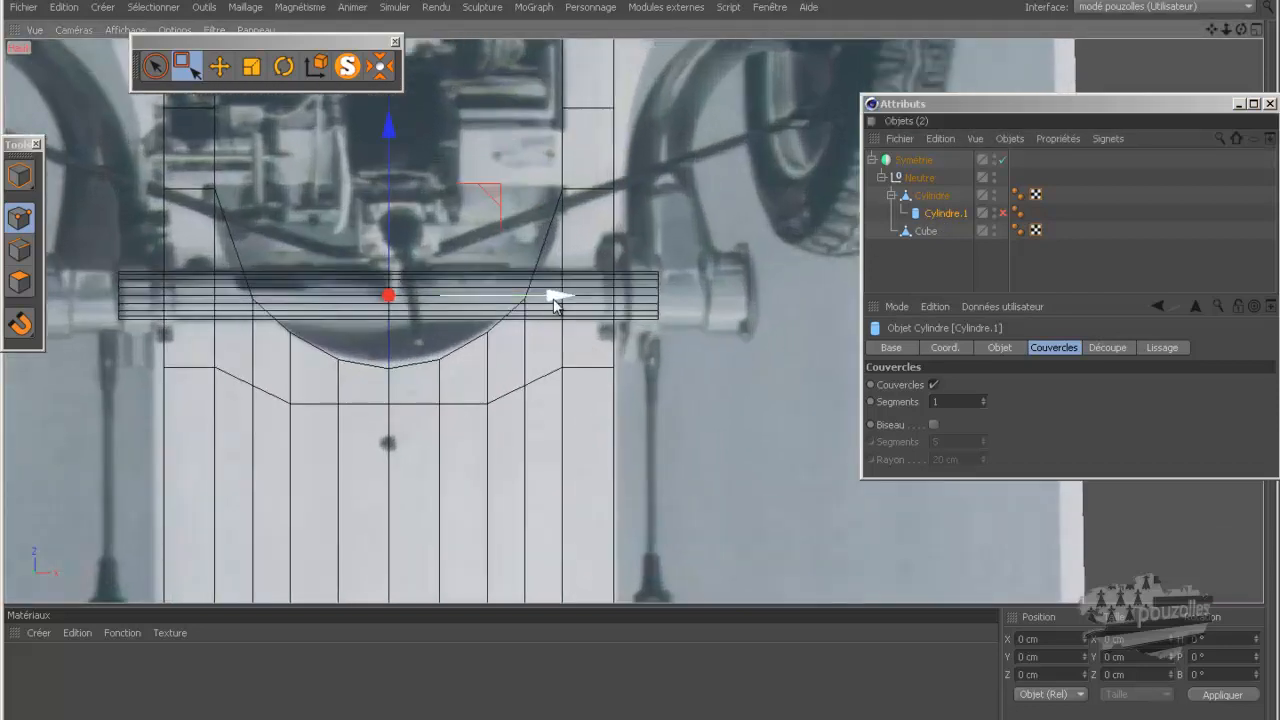
drag(557, 304, 855, 309)
click(1003, 213)
scroll(490, 354, down, 2)
alt+middle_drag(462, 352, 257, 366)
scroll(428, 329, up, 2)
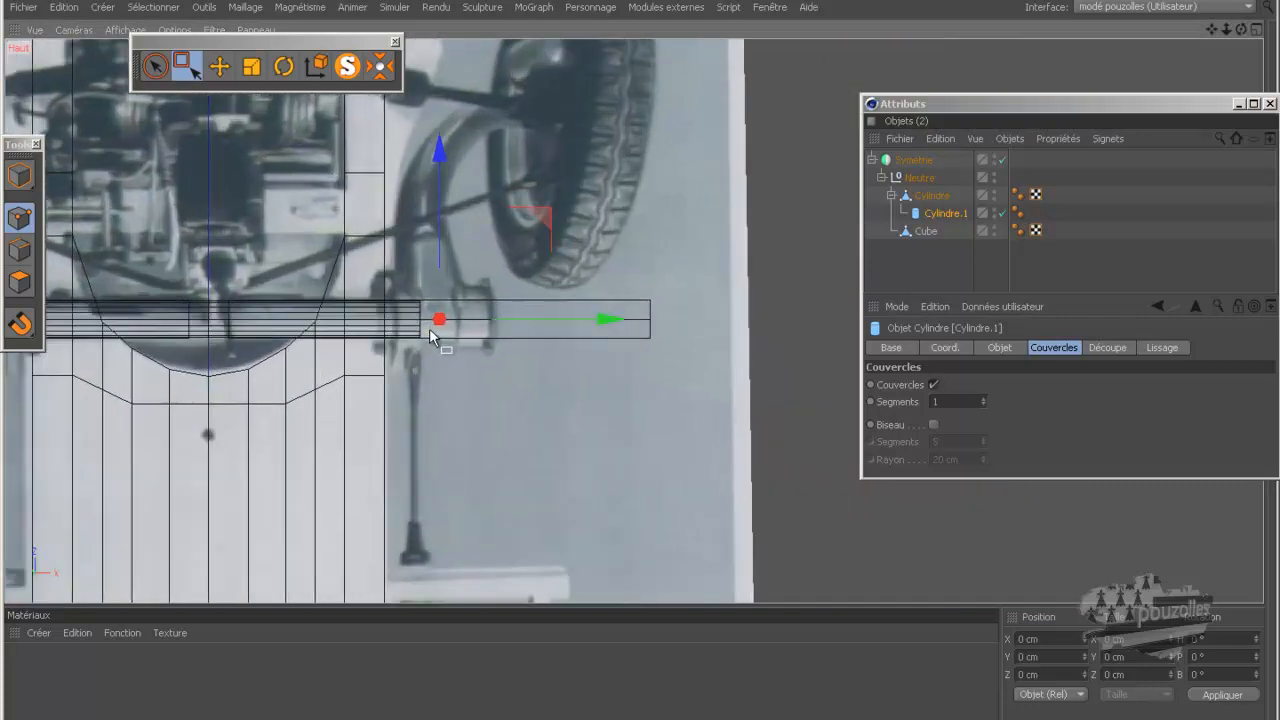
- Shorten Cylindre.1 to about 35.3 cm to fit the arm hub in the photo and nudge it outward to about Y 86 cm
click(219, 66)
click(20, 176)
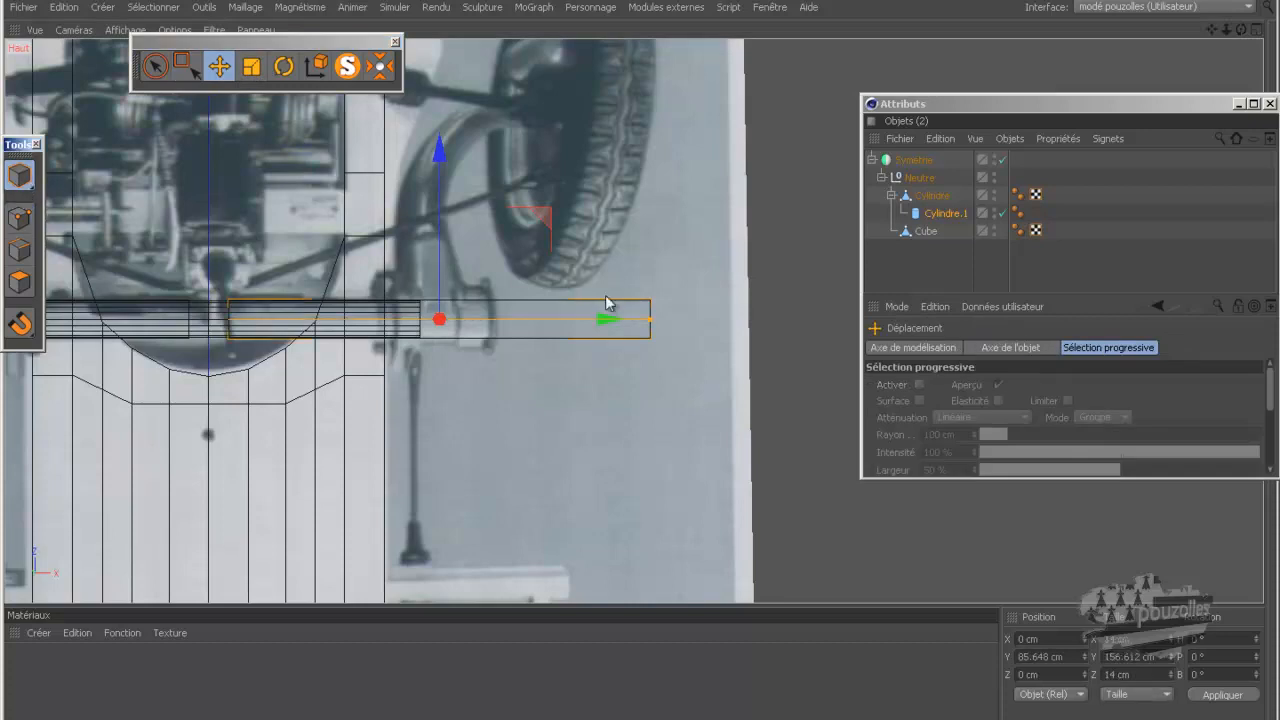
click(652, 330)
drag(652, 330, 487, 354)
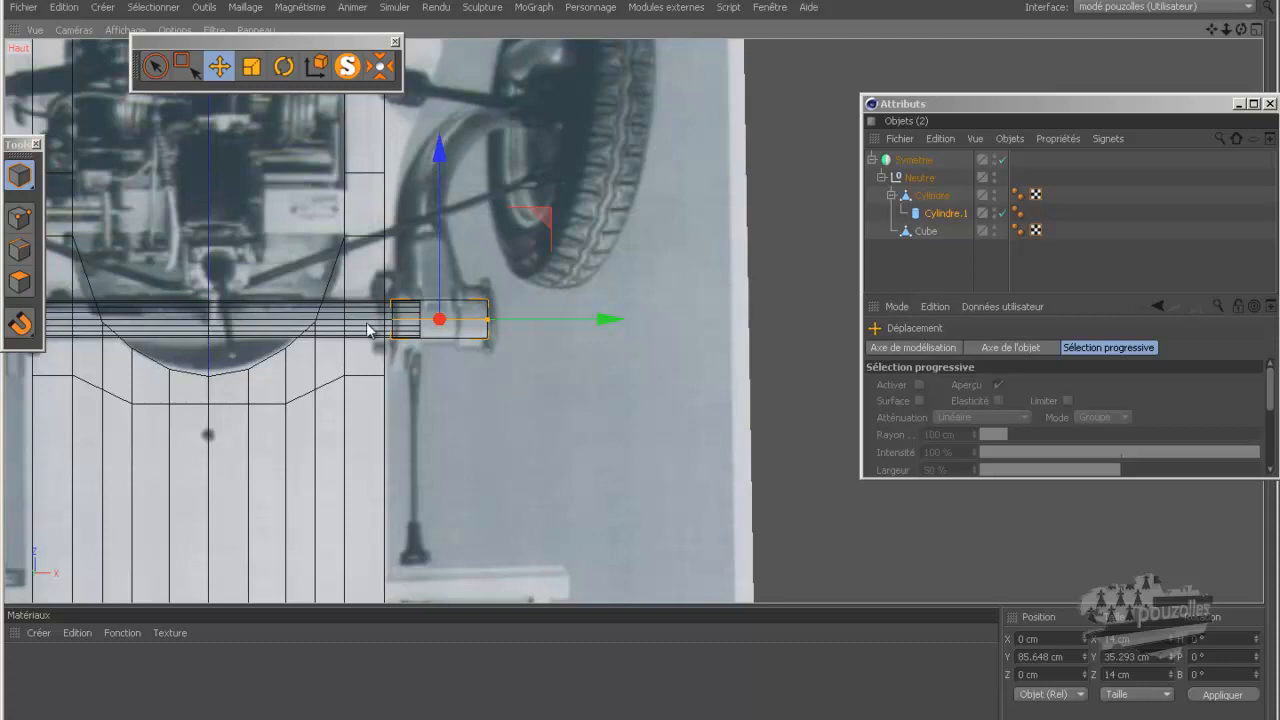
drag(508, 326, 508, 327)
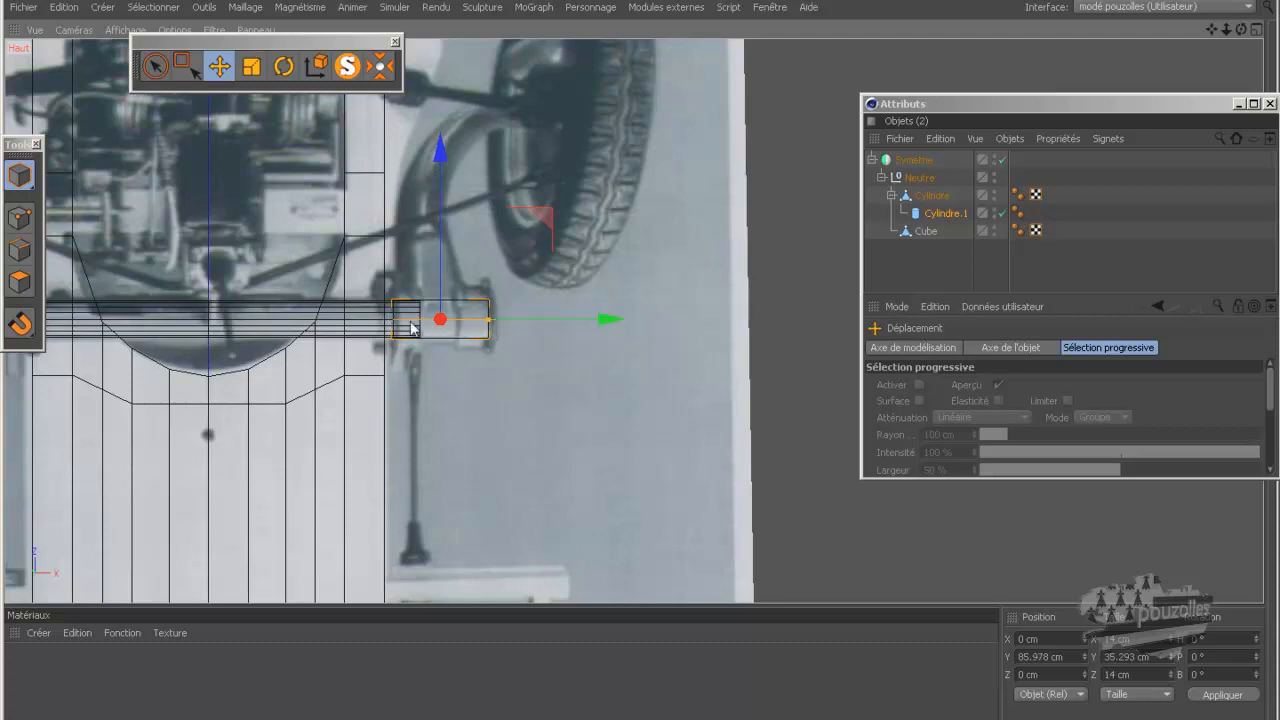
- Set the radius of Cylindre.1 to 10 cm and check the cross tube in the perspective view
scroll(412, 325, up, 5)
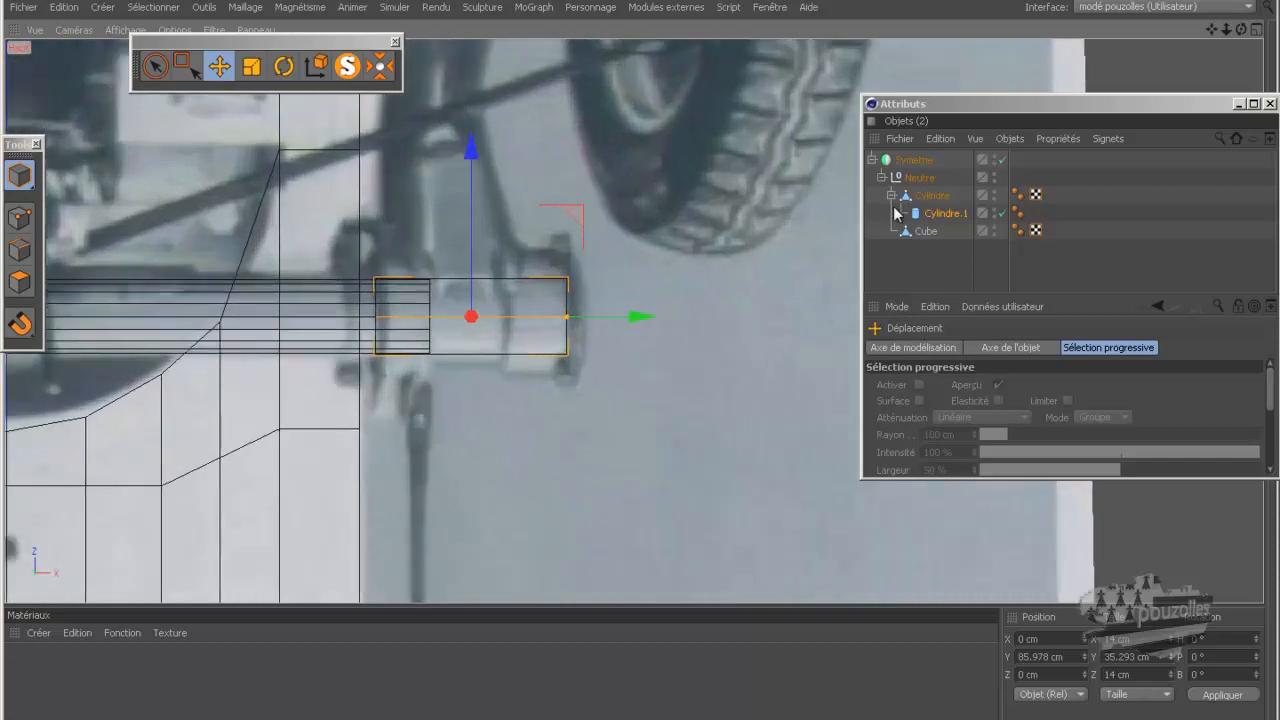
click(937, 213)
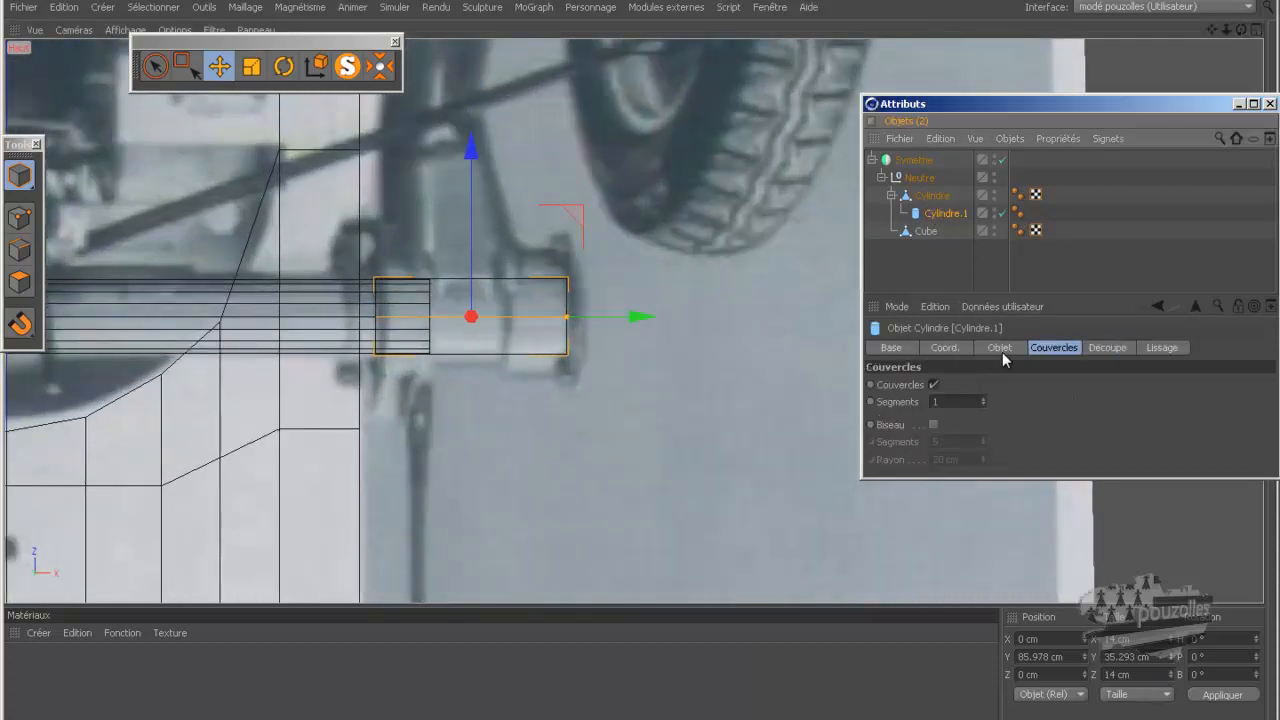
click(1001, 350)
click(1025, 382)
click(1025, 382)
click(1025, 382)
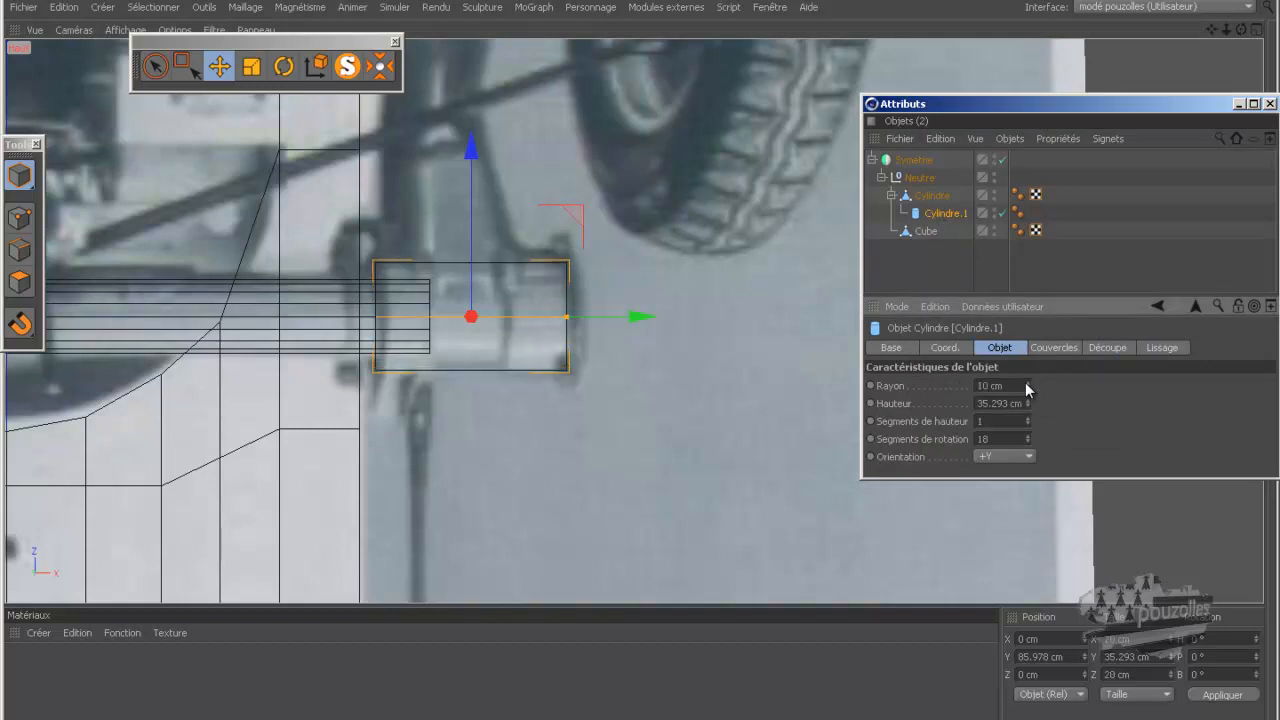
middle_click(394, 349)
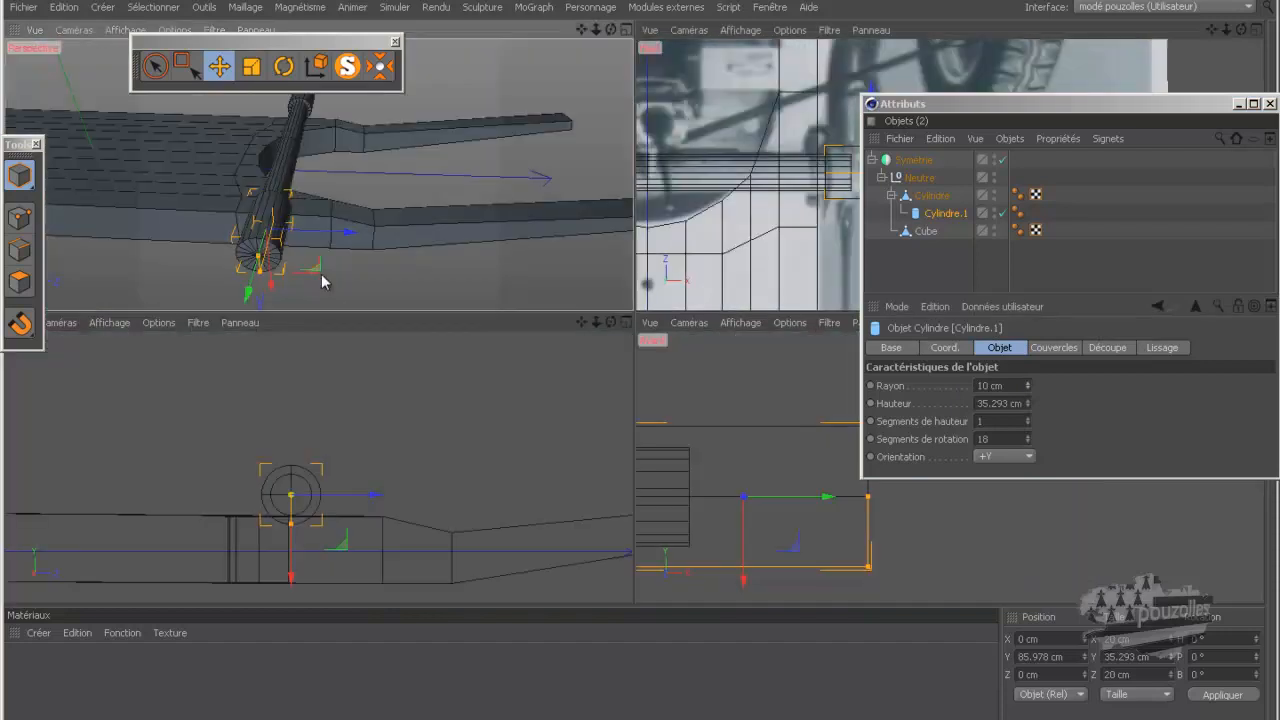
middle_click(322, 281)
alt+drag(646, 358, 741, 333)
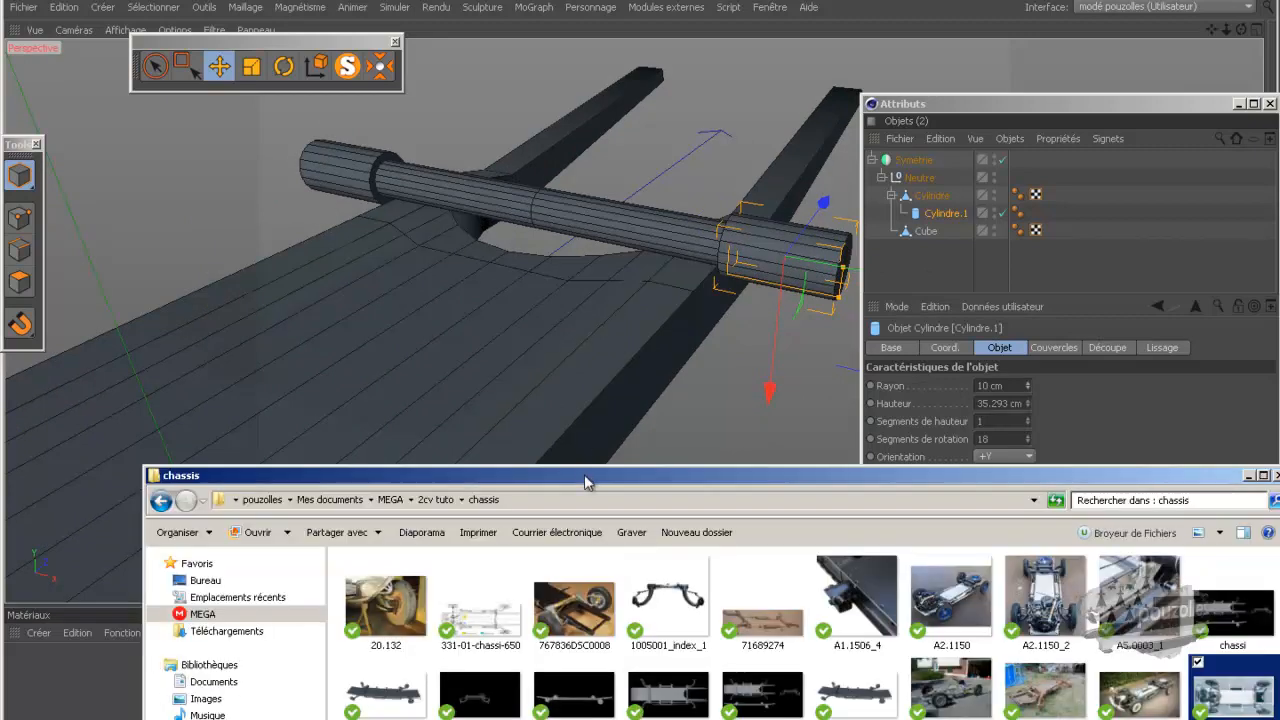
- Open the reference photo 767836DSC0008 from the chassis folder and examine the front cross tube and its arm hubs
drag(545, 549, 537, 265)
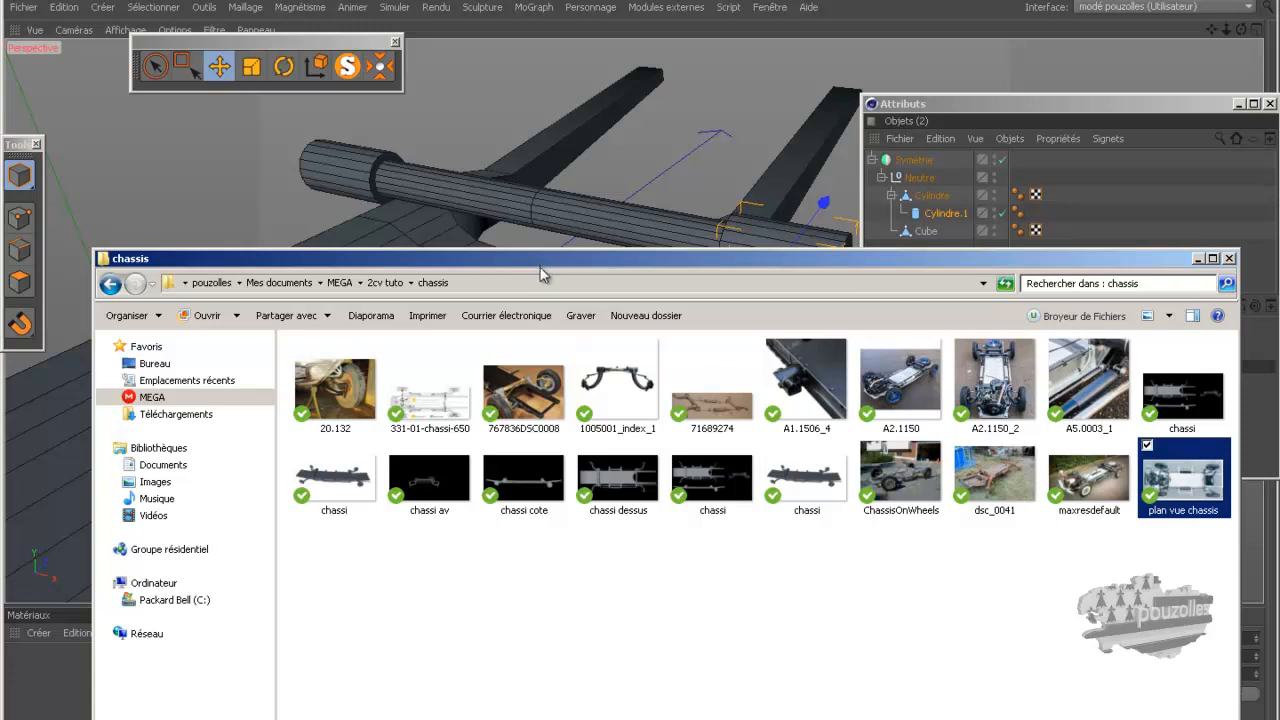
click(520, 394)
double_click(520, 394)
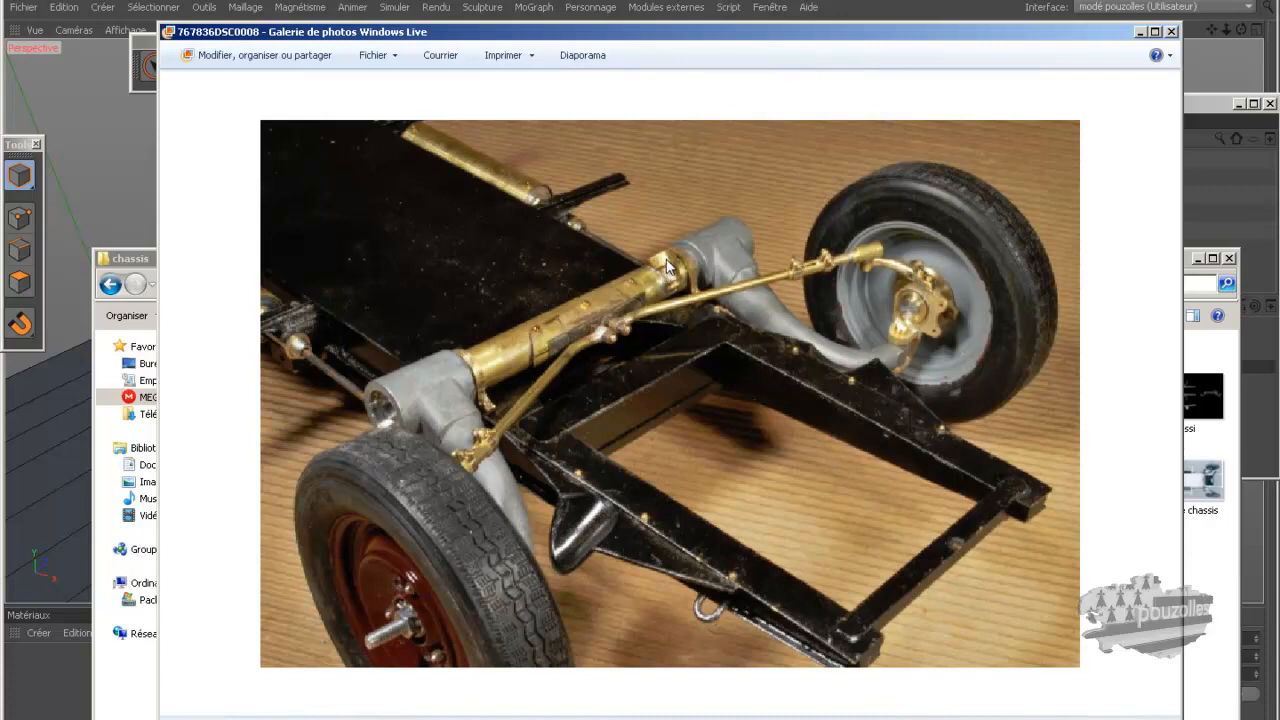
click(1141, 33)
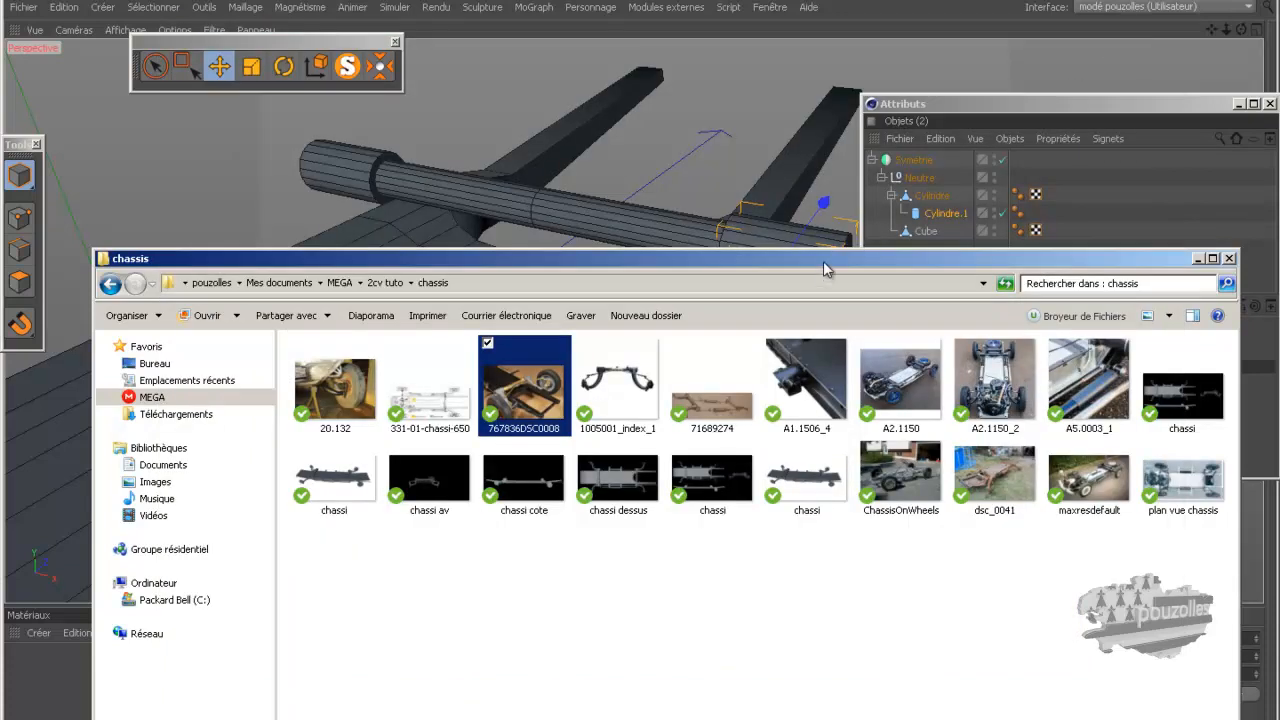
drag(823, 263, 810, 280)
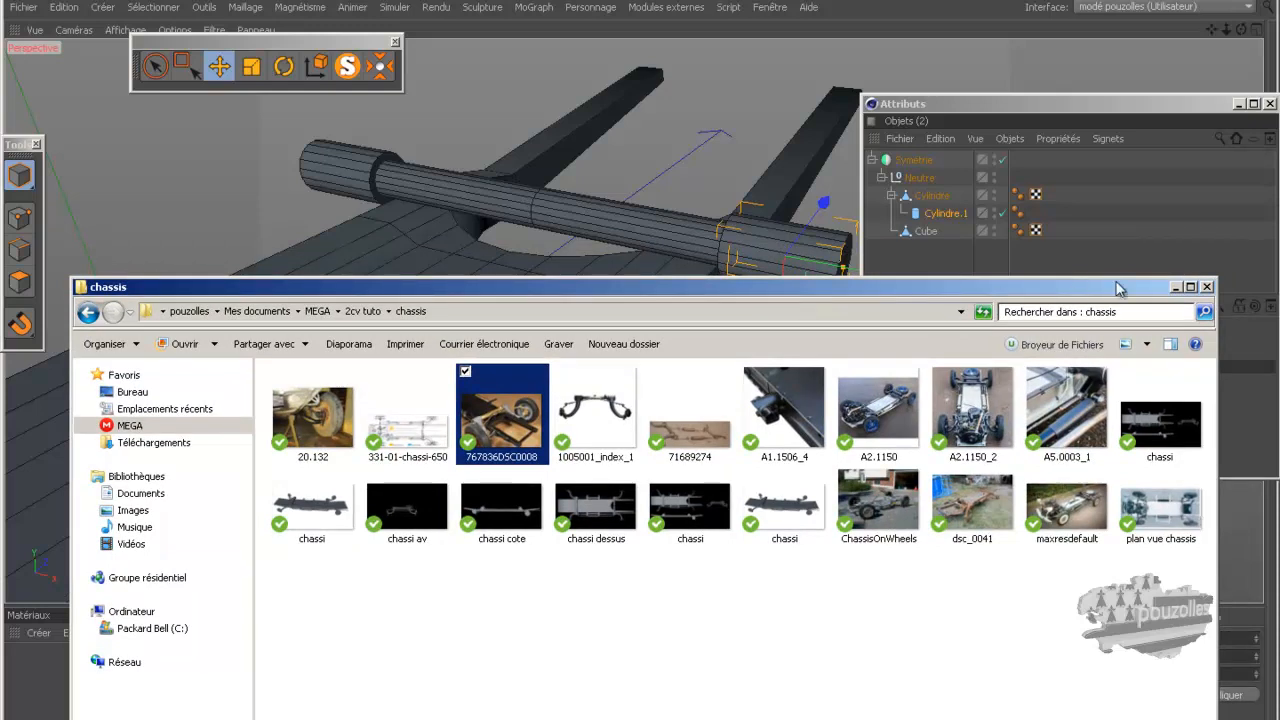
click(1176, 286)
- Convert Cylindre.1 to an editable polygon object in the top view, with polygon mode active
scroll(516, 330, down, 3)
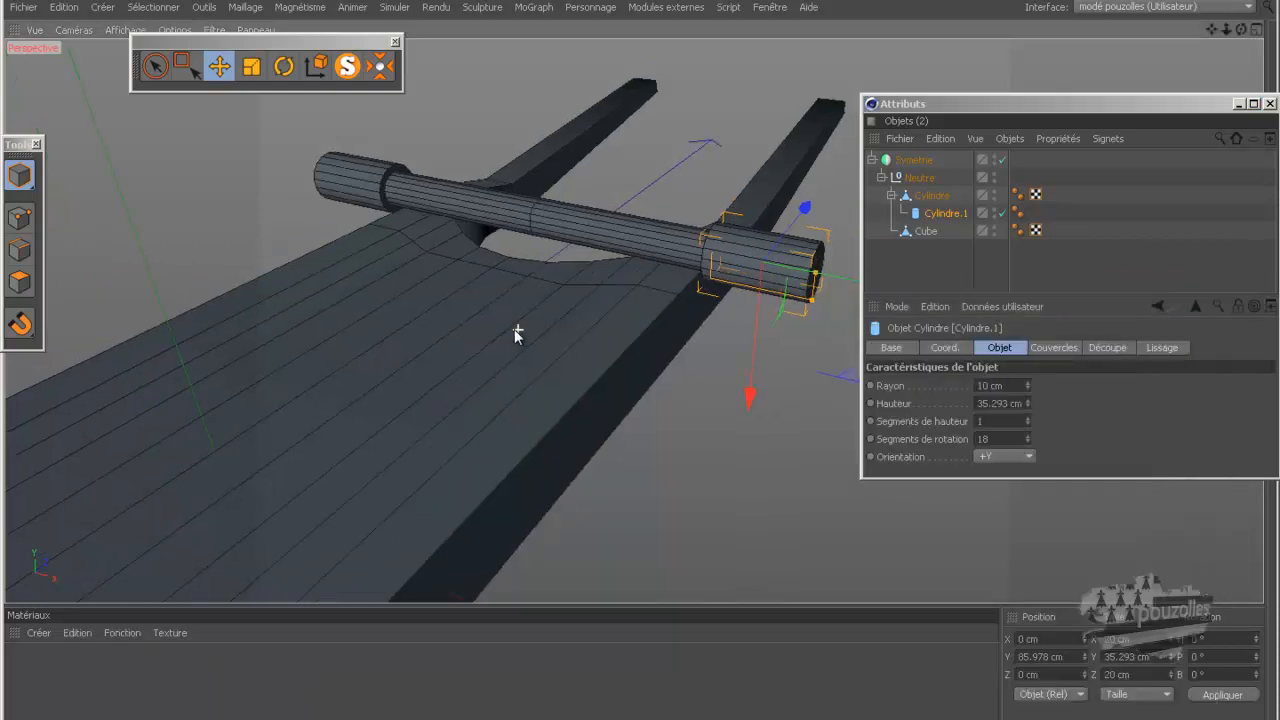
scroll(723, 276, up, 3)
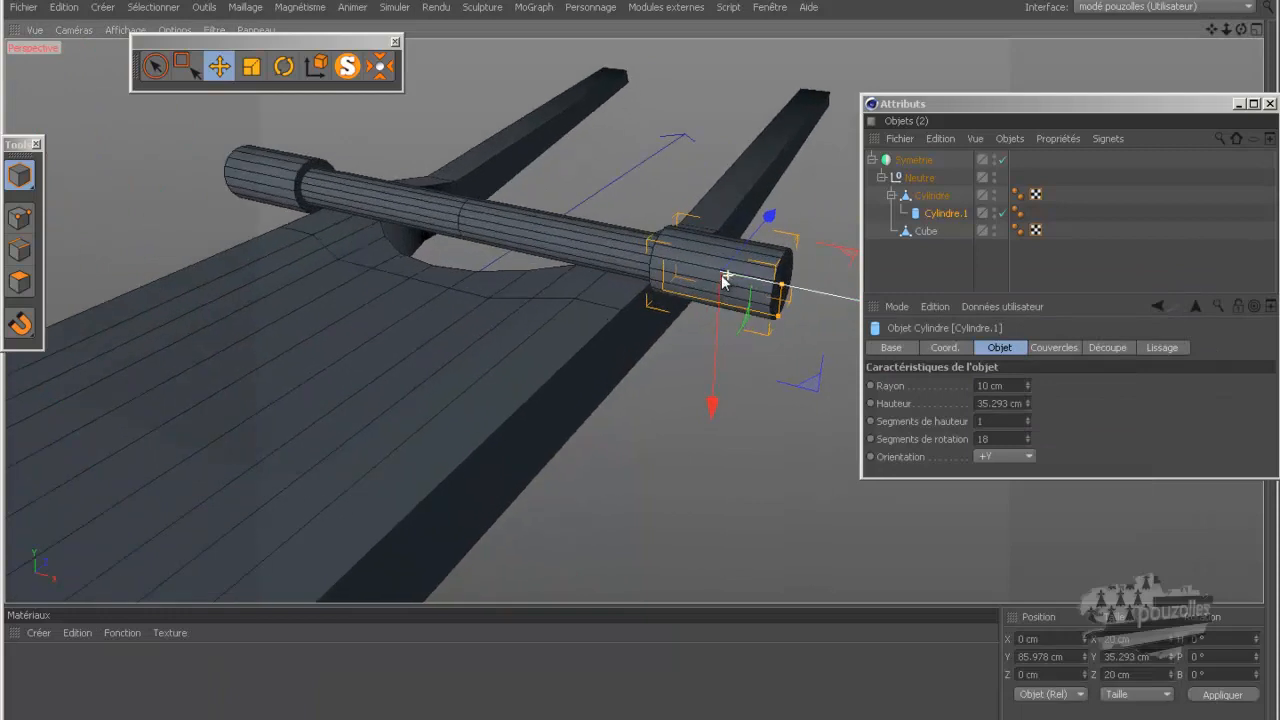
middle_click(634, 349)
middle_click(697, 207)
scroll(697, 207, down, 4)
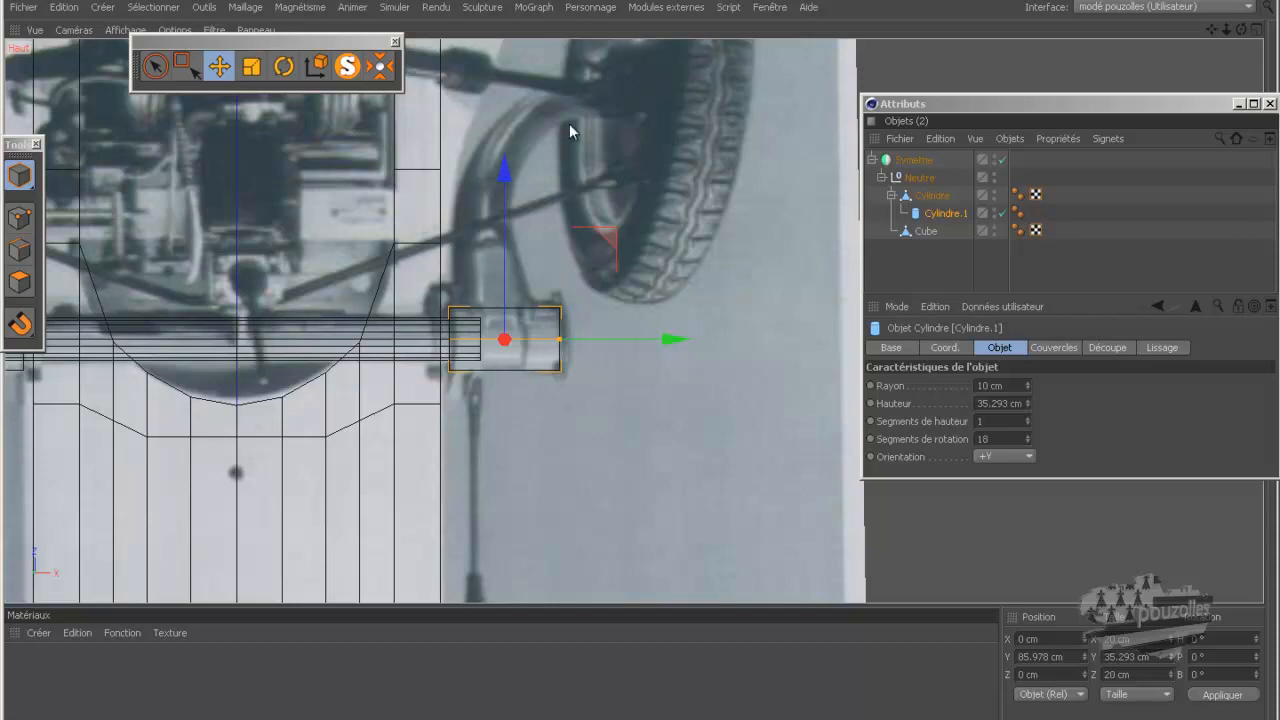
right_click(569, 127)
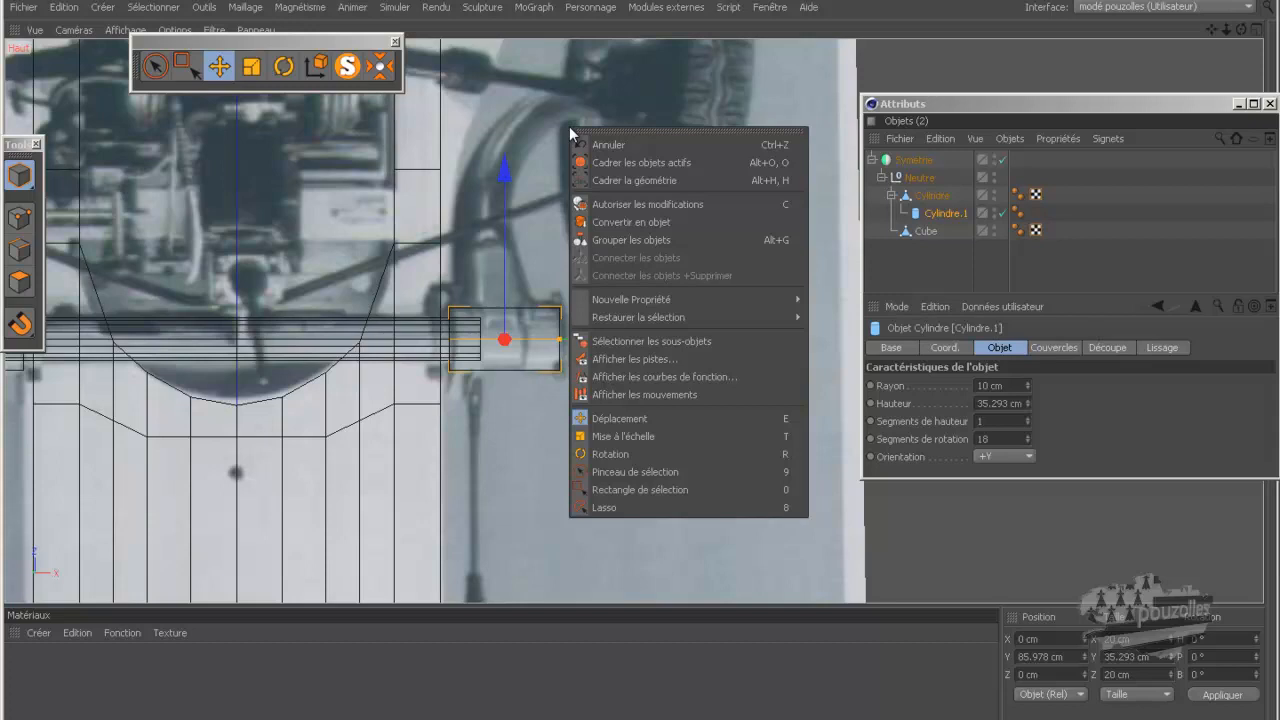
click(210, 193)
click(21, 218)
click(20, 282)
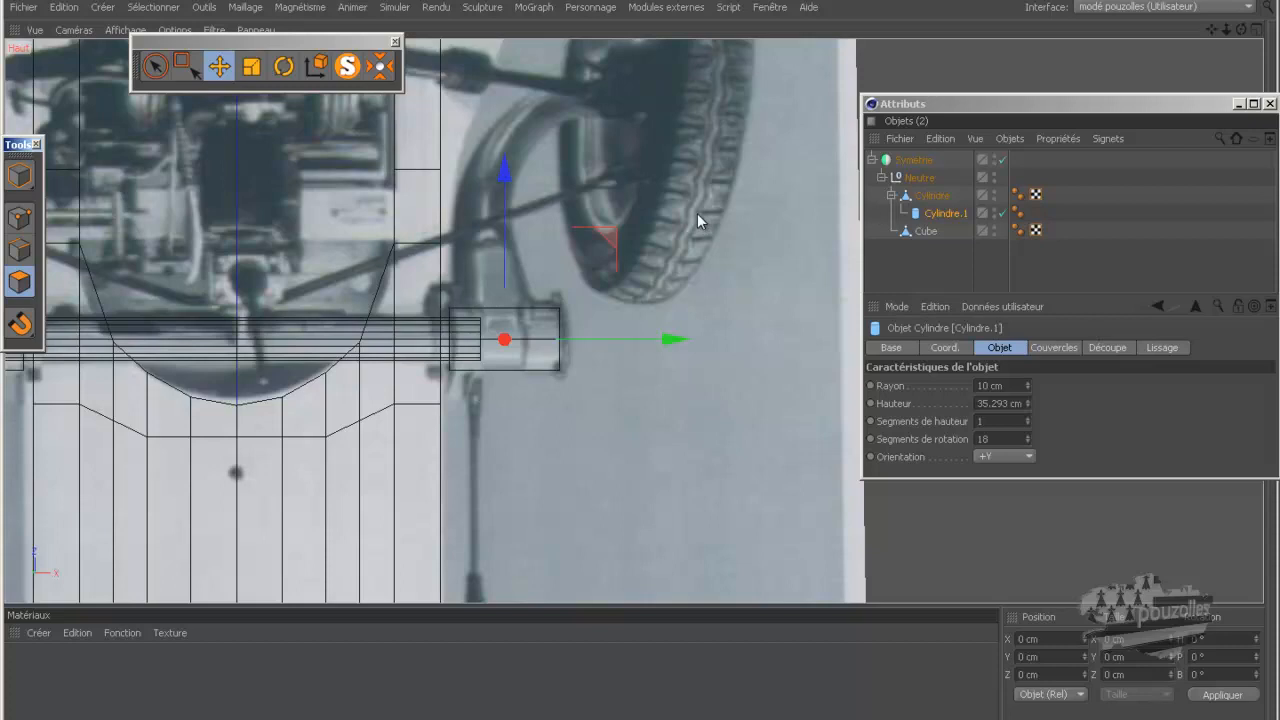
key(v)
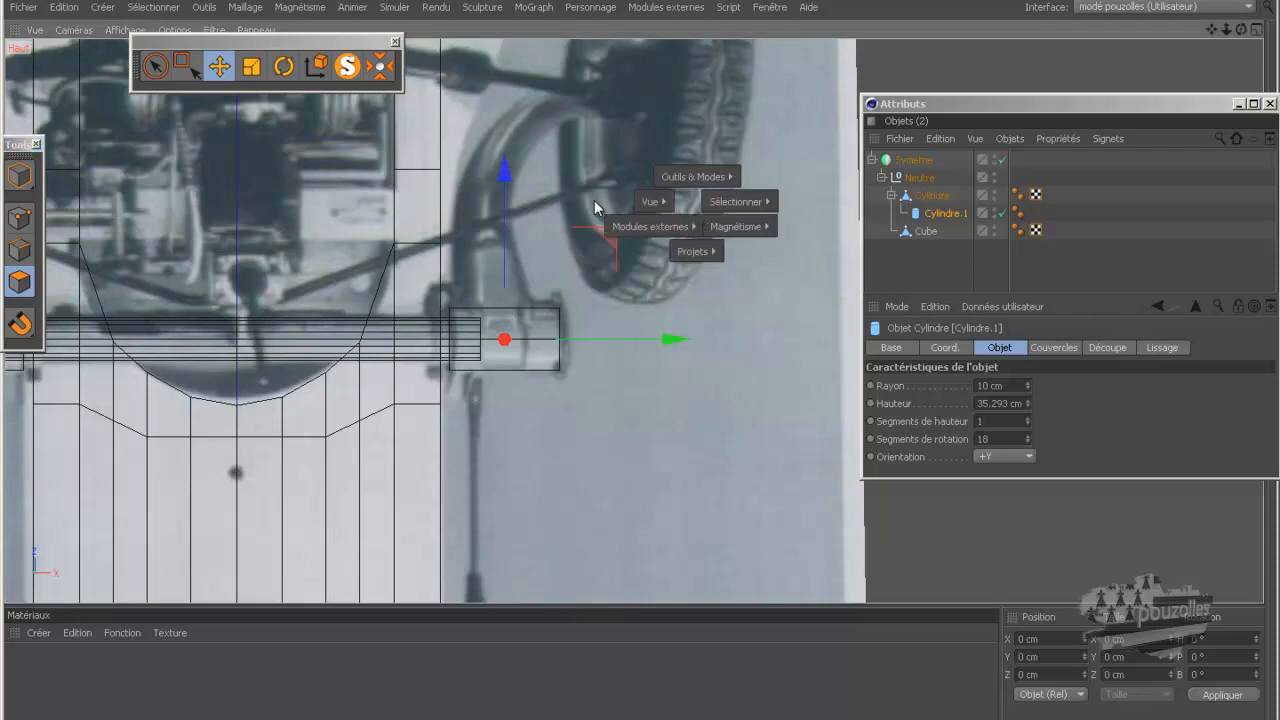
key(c)
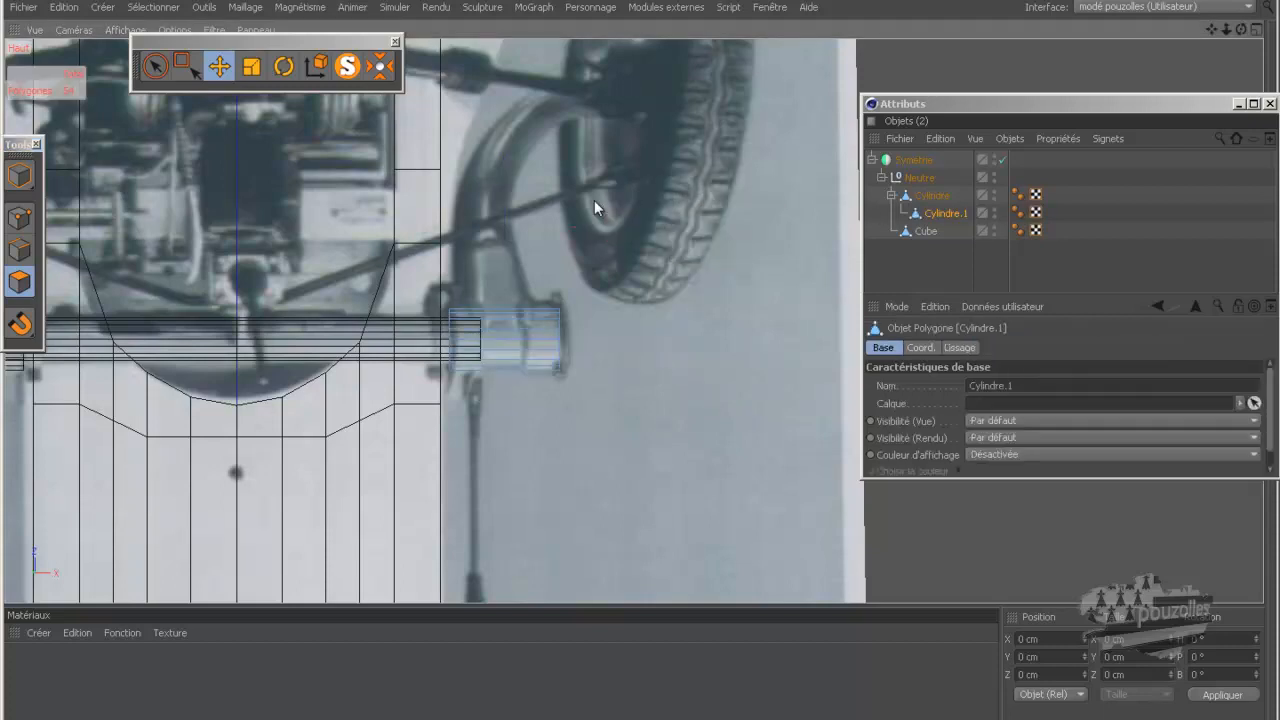
click(514, 316)
right_click(700, 183)
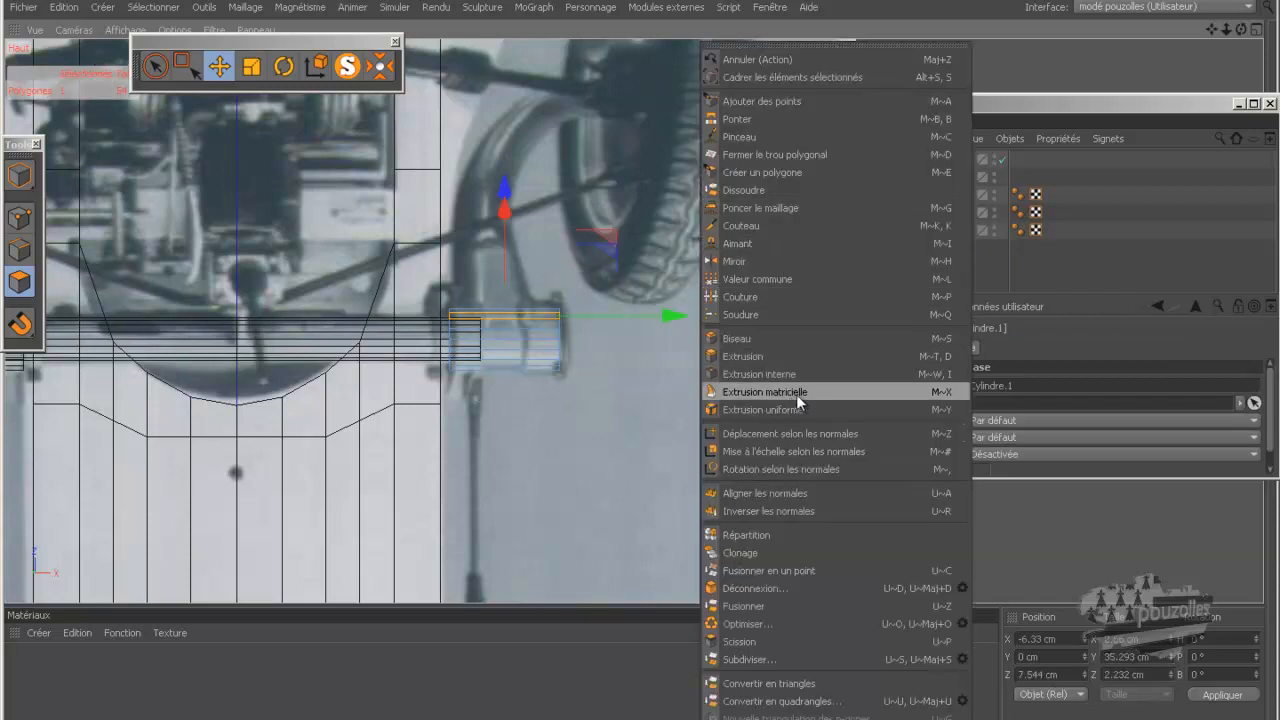
click(653, 139)
click(653, 139)
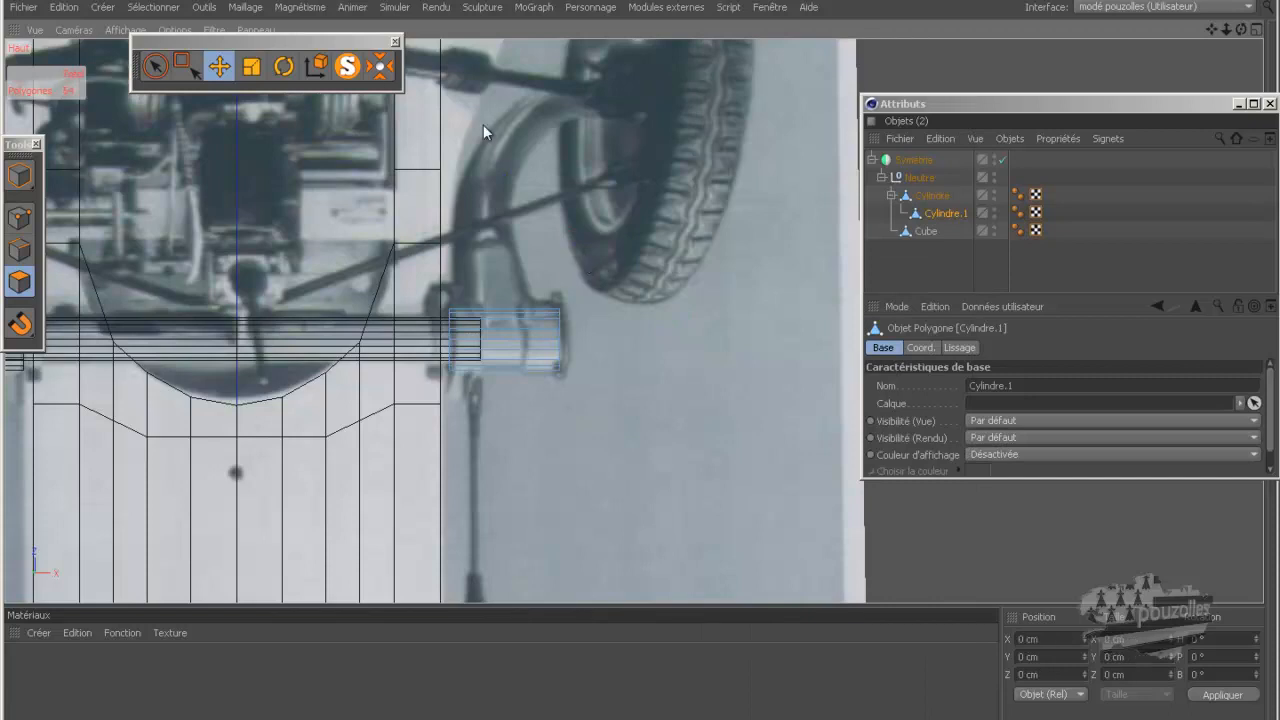
- Add a 200 cm cube primitive to the scene and disable it
click(102, 7)
mouse_move(110, 33)
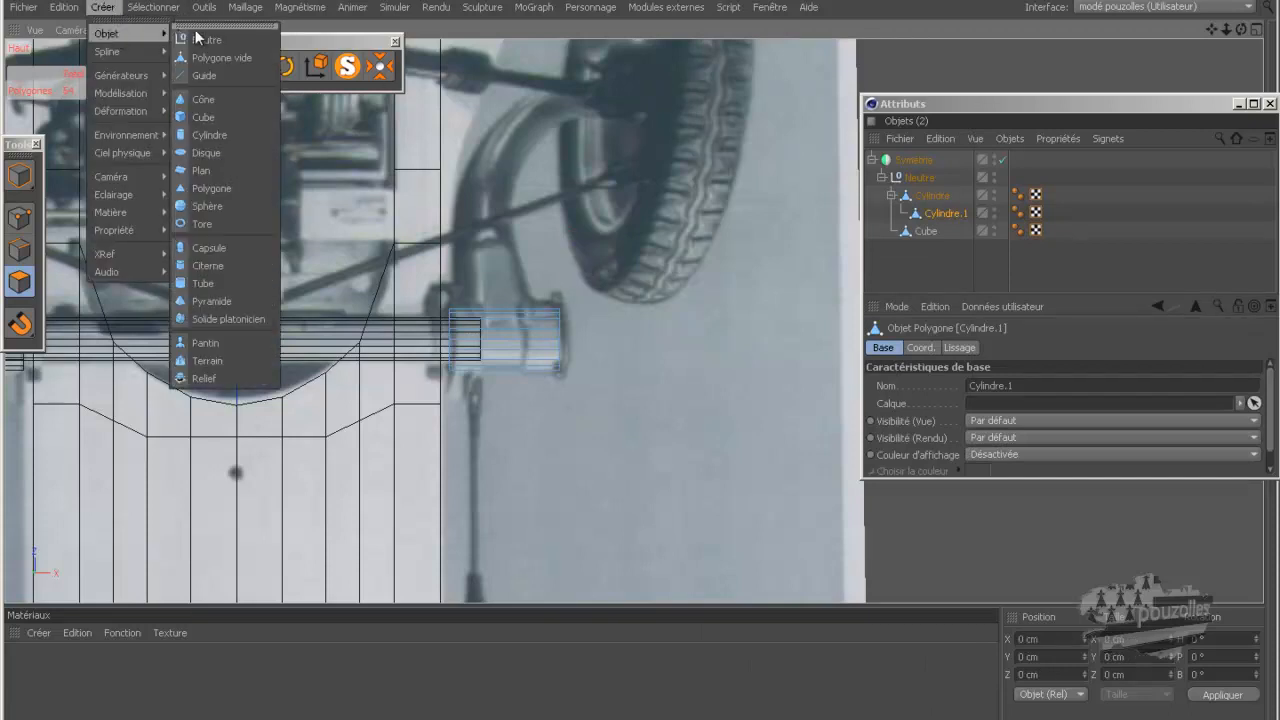
click(221, 112)
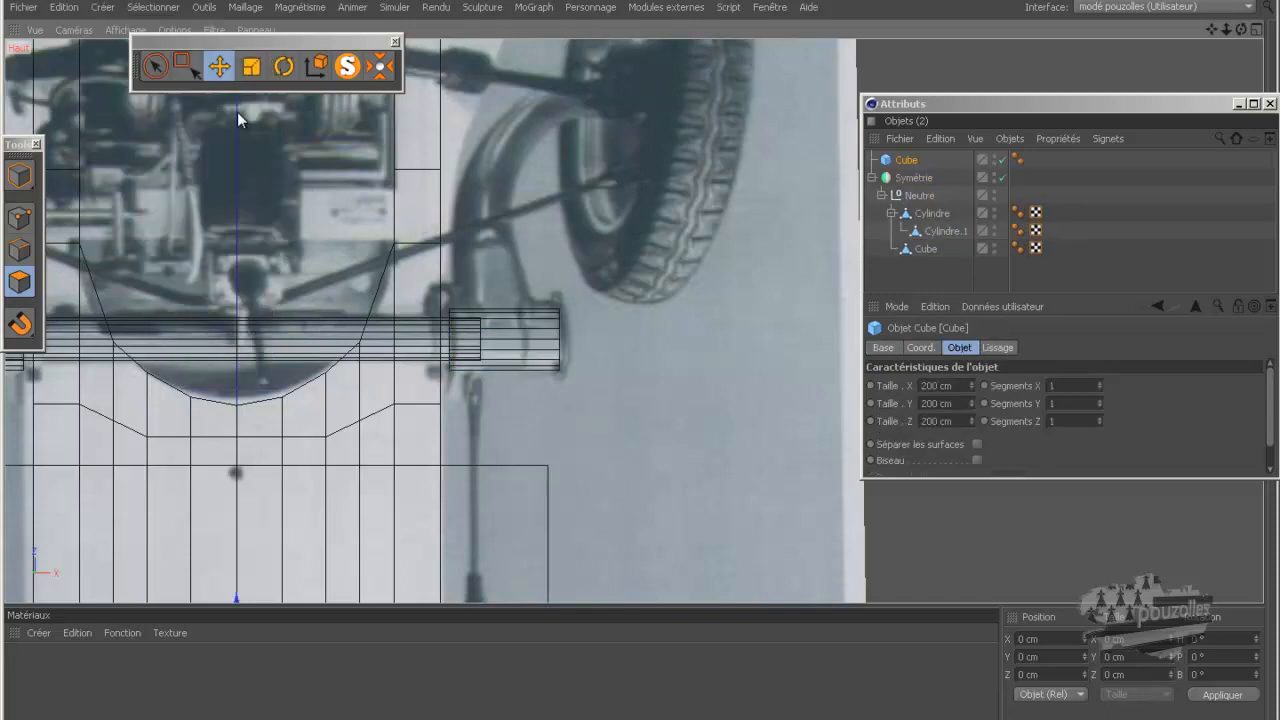
scroll(563, 203, down, 7)
drag(549, 395, 686, 163)
middle_click(245, 278)
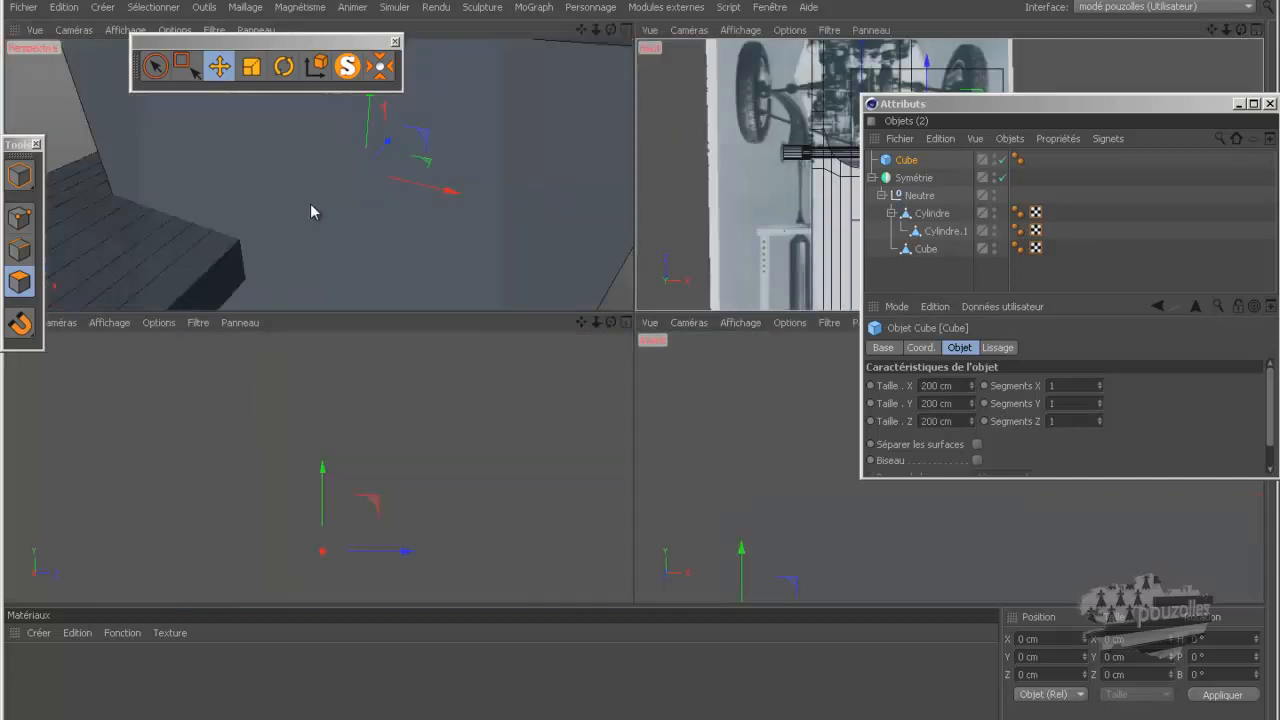
middle_click(310, 203)
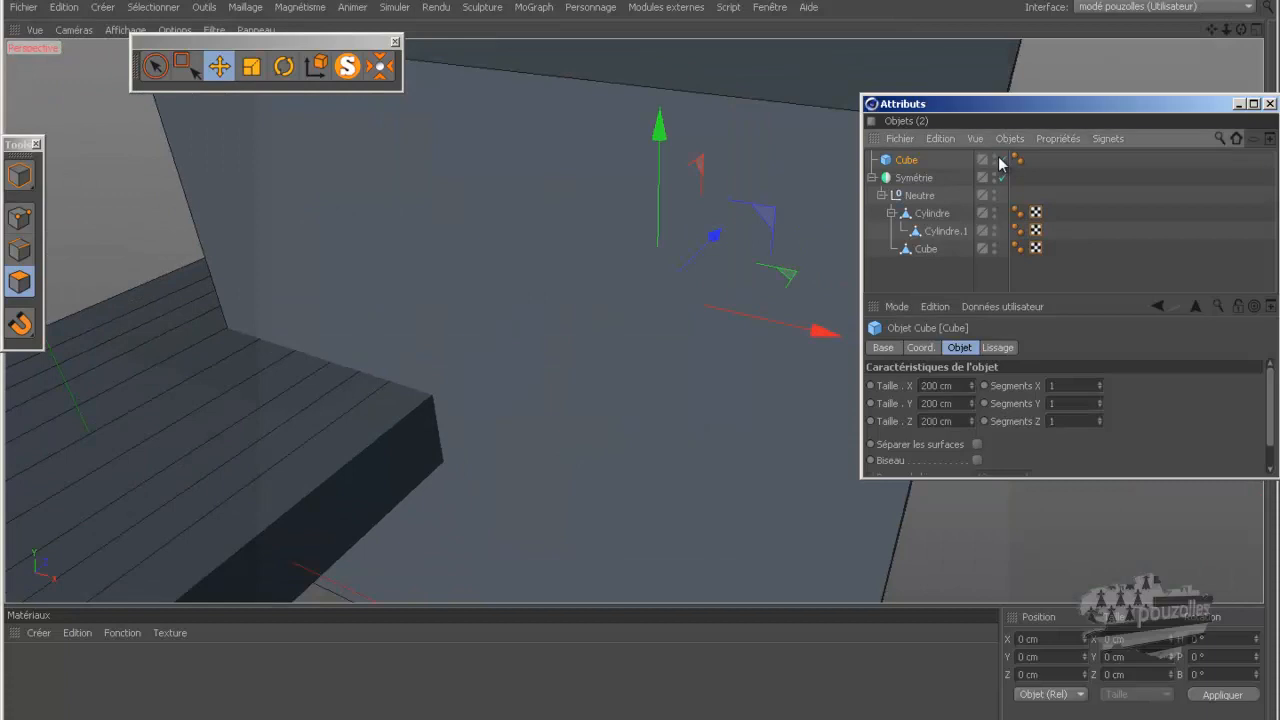
click(1002, 160)
- Delete the disabled cube primitive above Symétrie, with the perspective view facing the cylinder's end cap
drag(1241, 30, 440, 360)
drag(1212, 30, 1101, 71)
scroll(530, 338, up, 3)
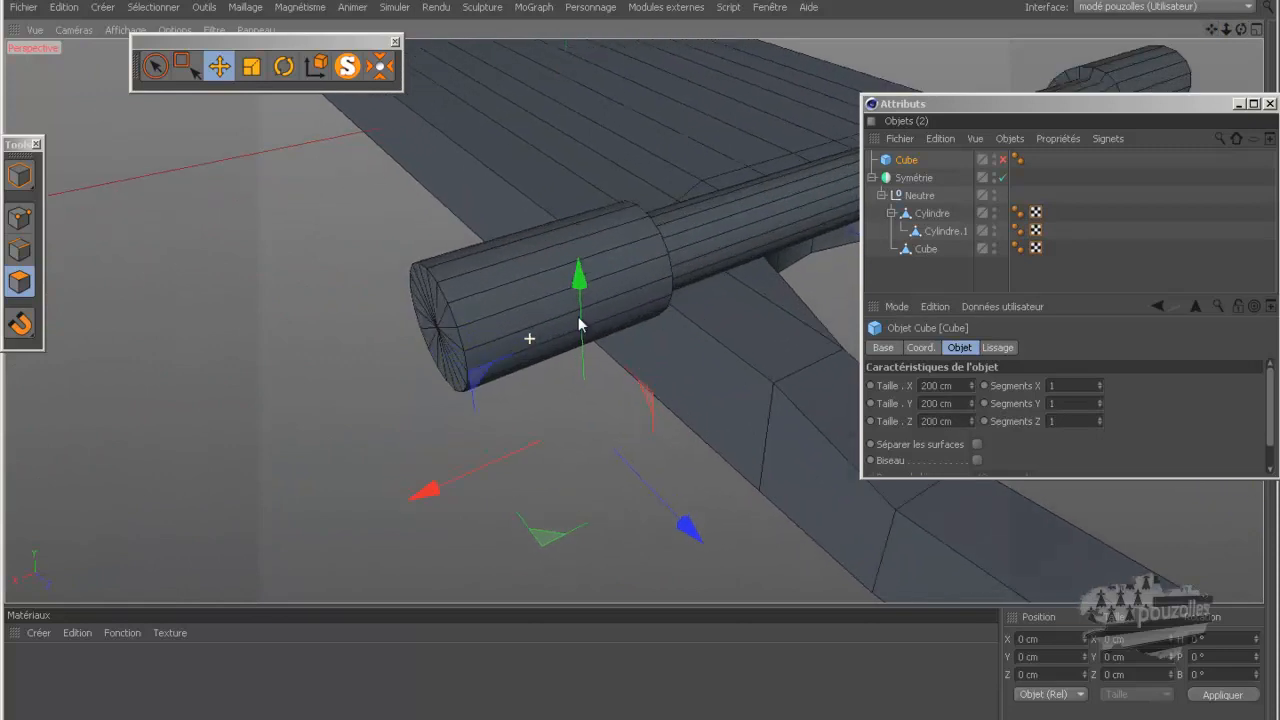
drag(1245, 30, 640, 361)
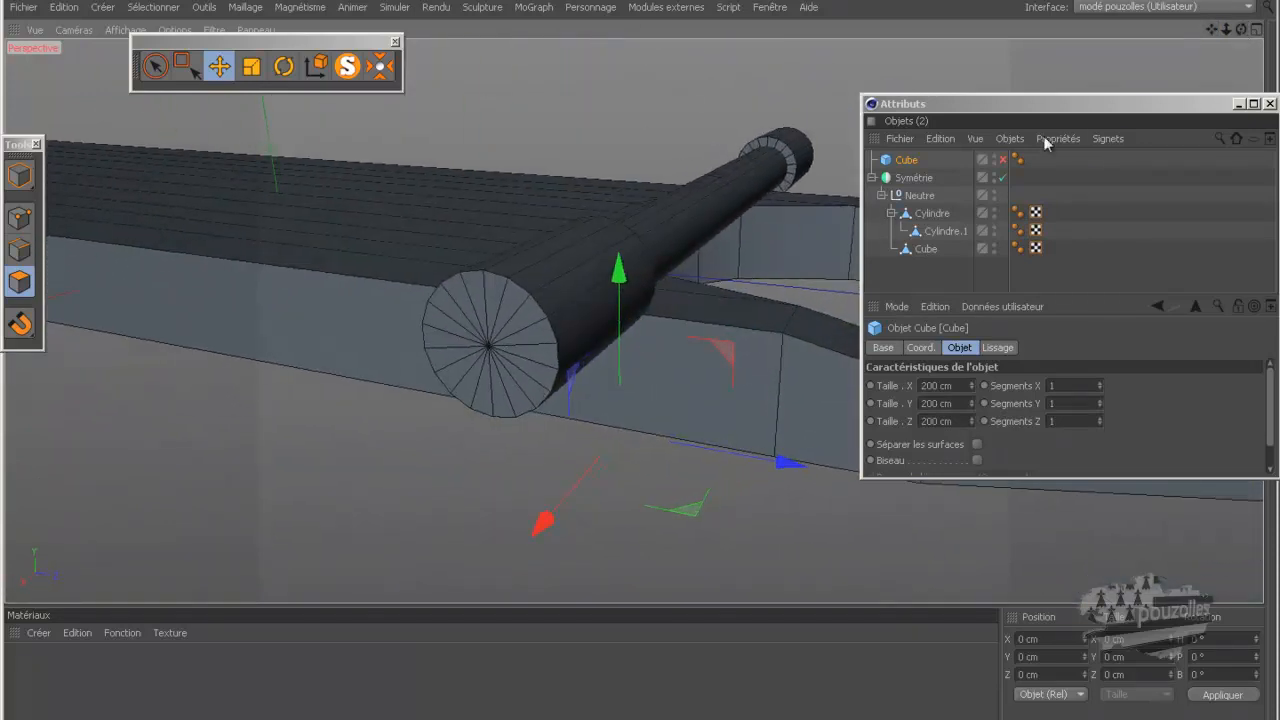
click(912, 163)
key(Delete)
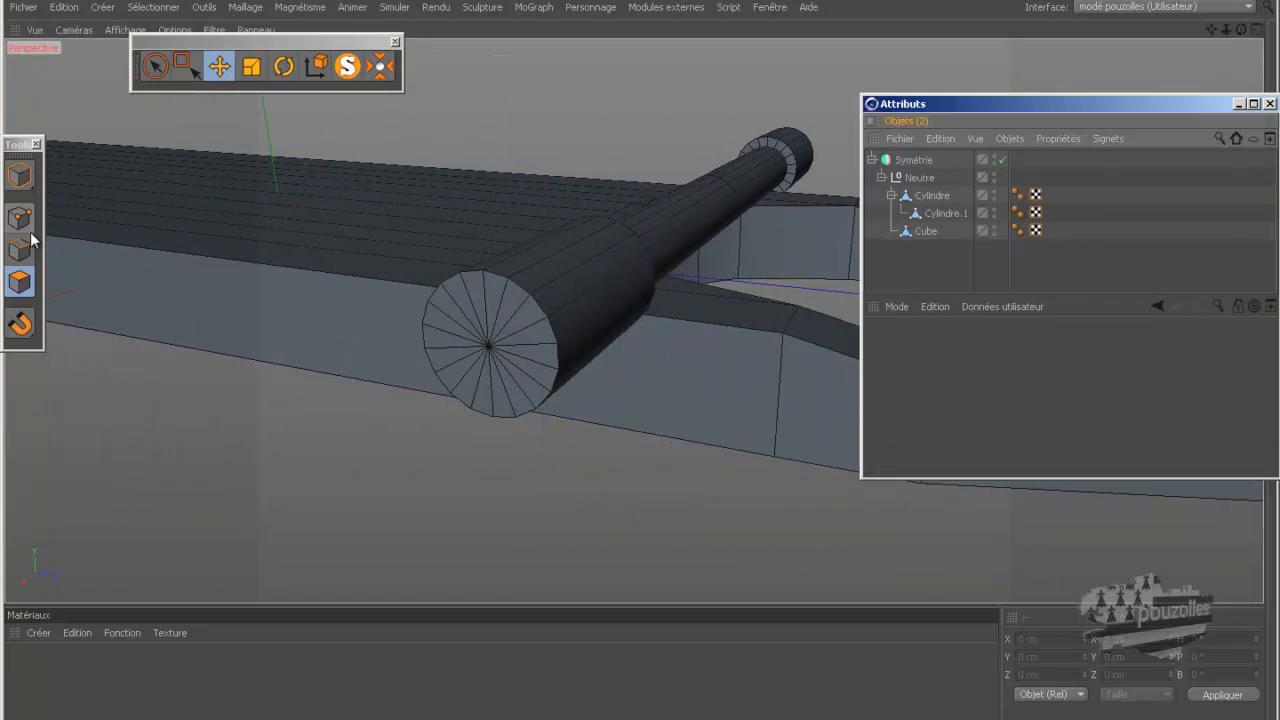
- Select the five side polygons of Cylindre.1 that face the suspension arm, using the selection brush limited to visible elements
click(155, 66)
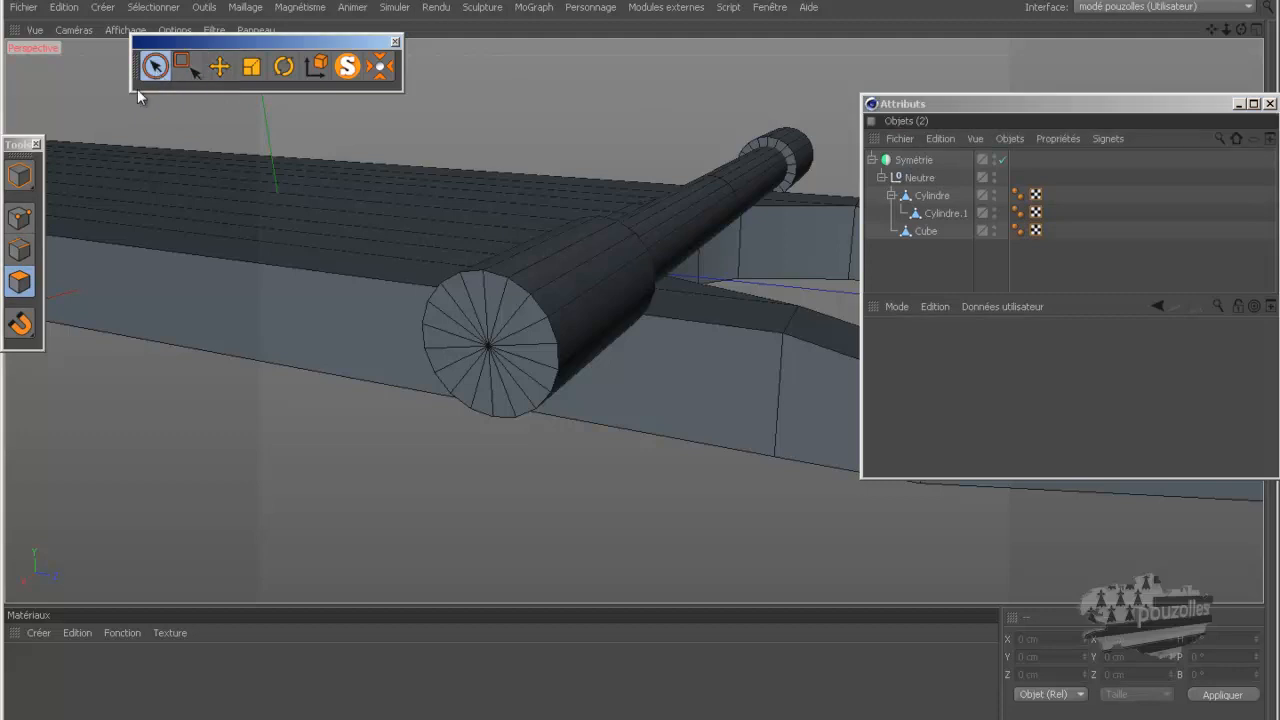
click(1075, 418)
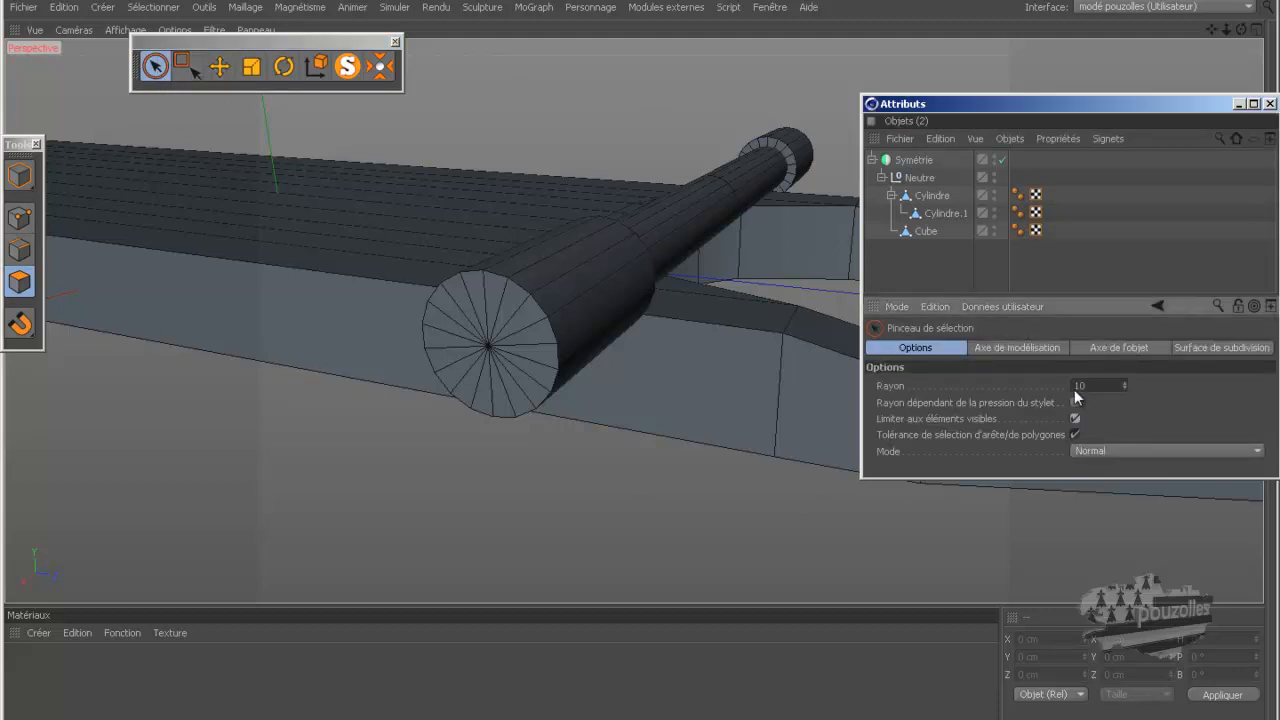
drag(1241, 29, 1203, 56)
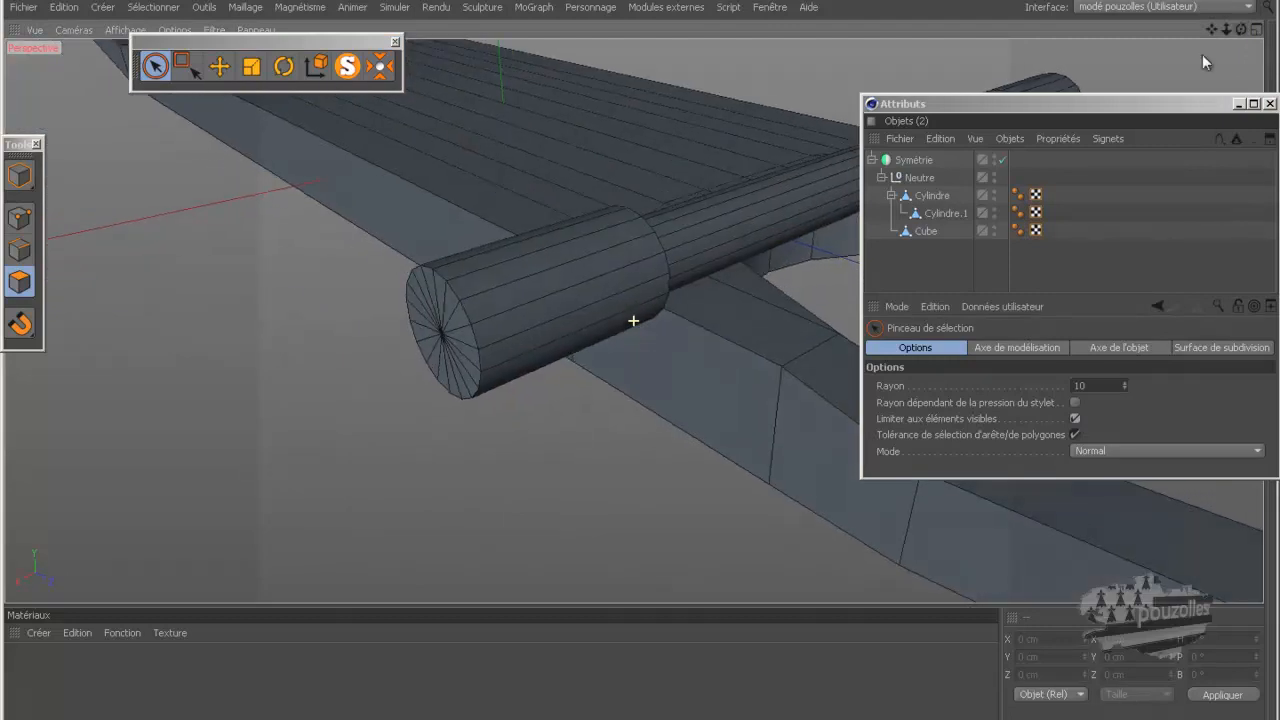
click(943, 216)
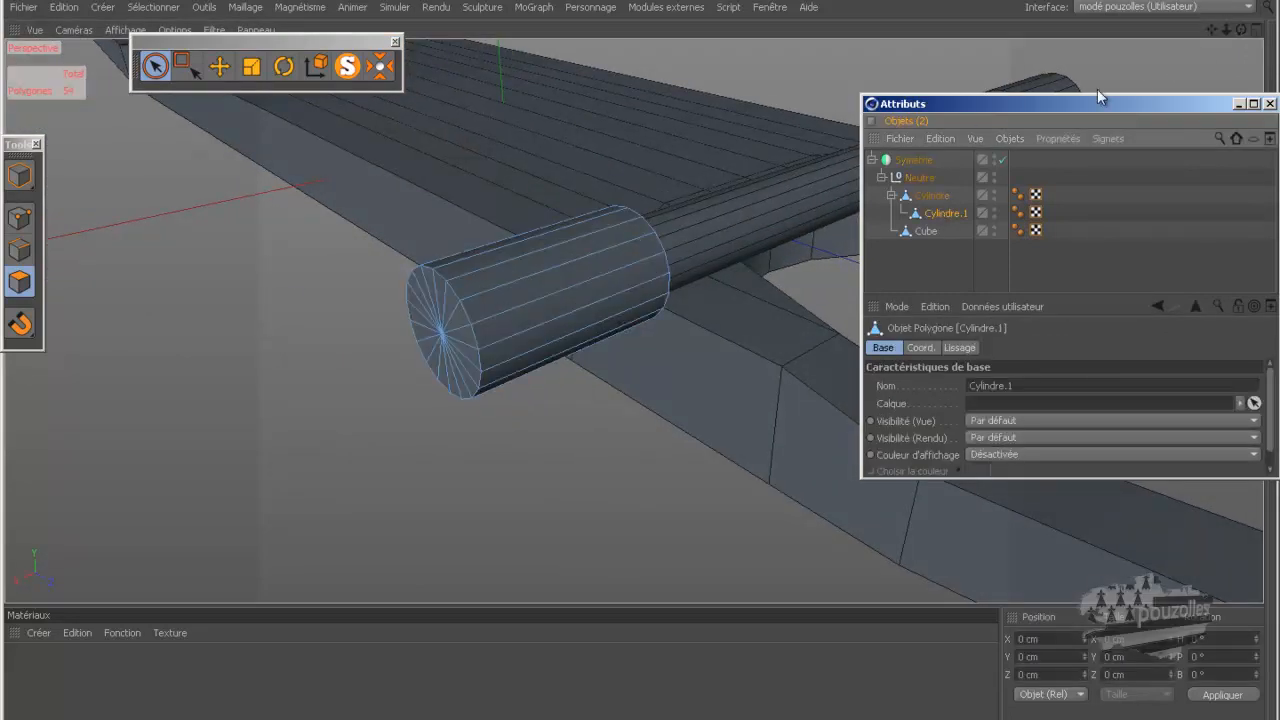
drag(531, 306, 540, 368)
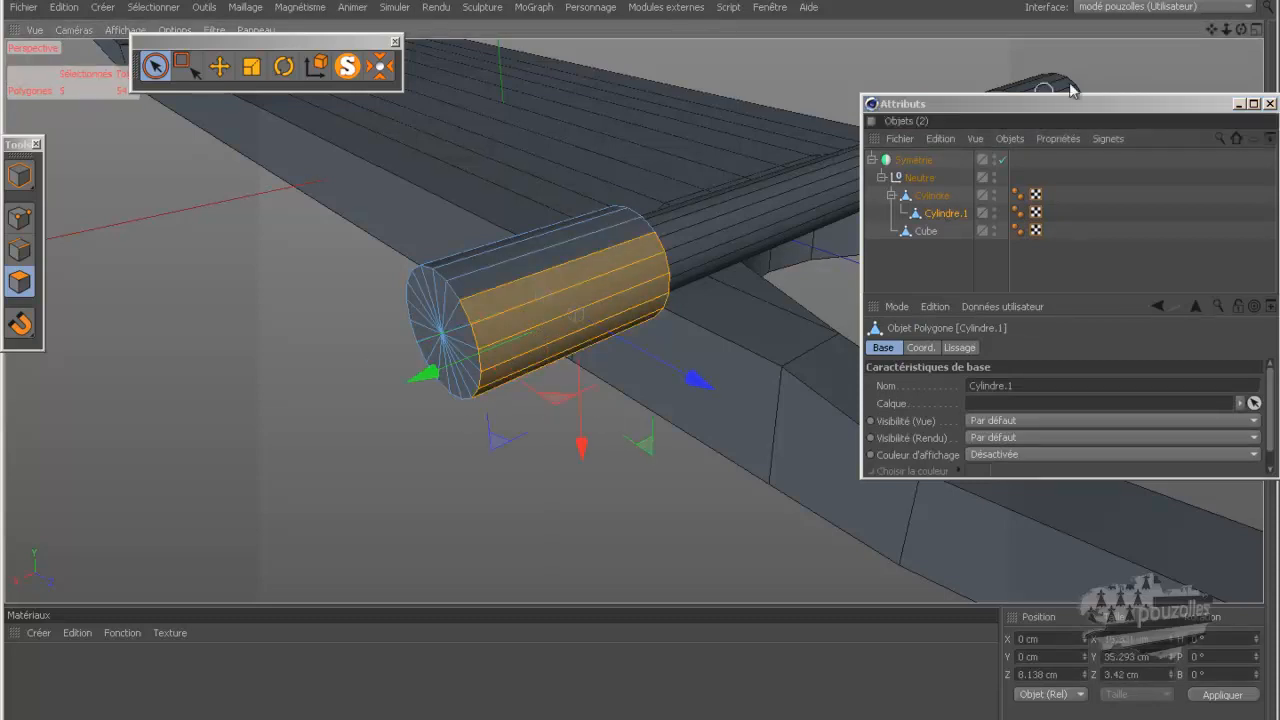
drag(1241, 31, 641, 361)
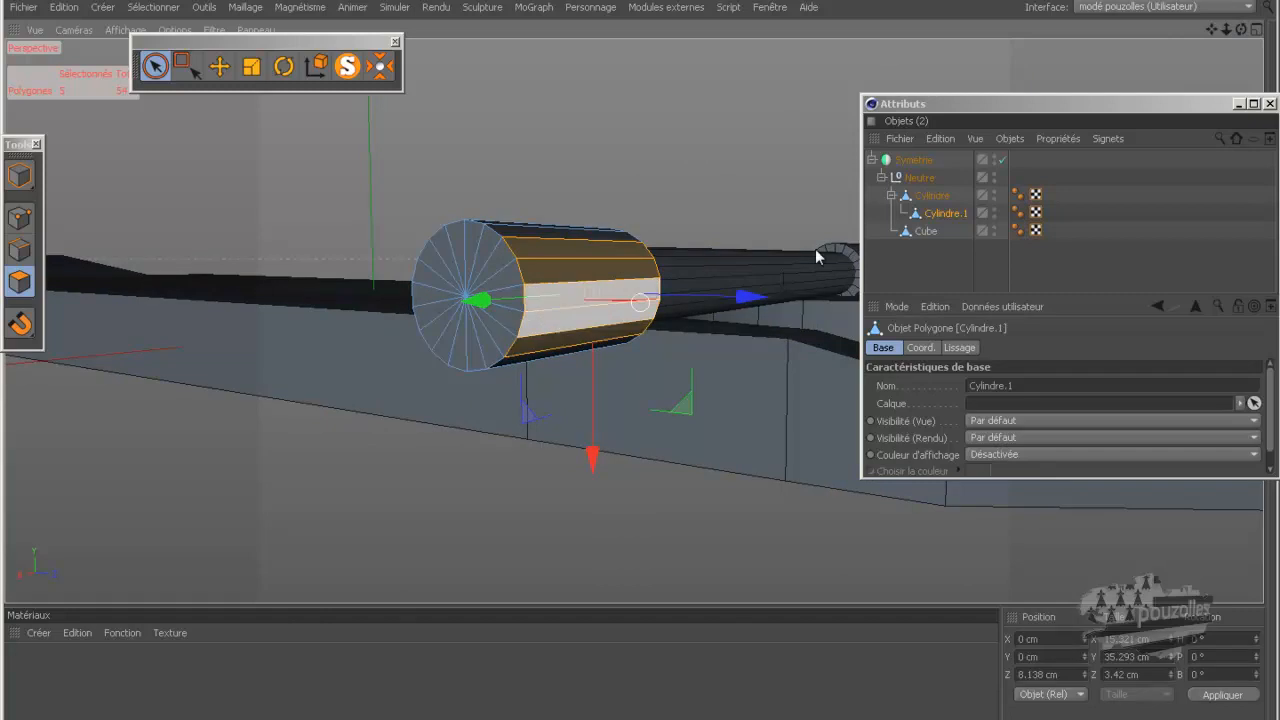
drag(1241, 30, 639, 360)
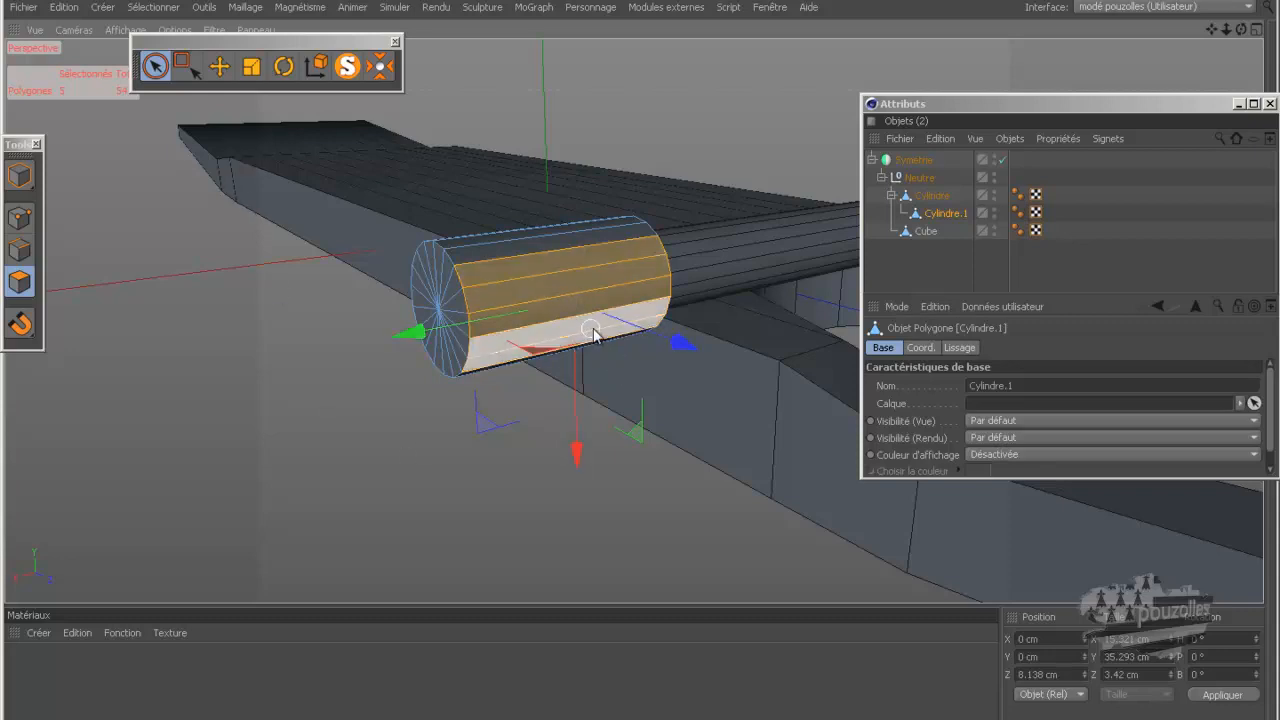
- Cut two edge loops around Cylindre.1 with the Knife in loop mode, one near each end, following the arm's edges in the top-view photo
click(16, 219)
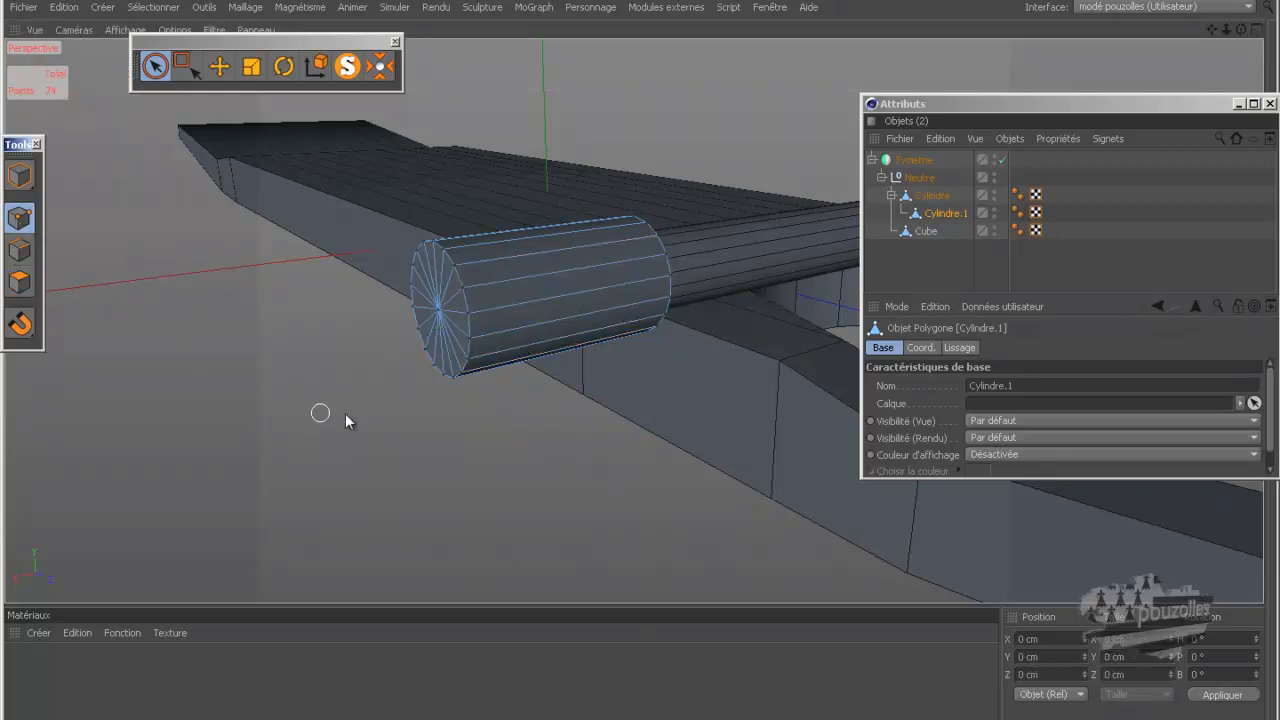
key(k)
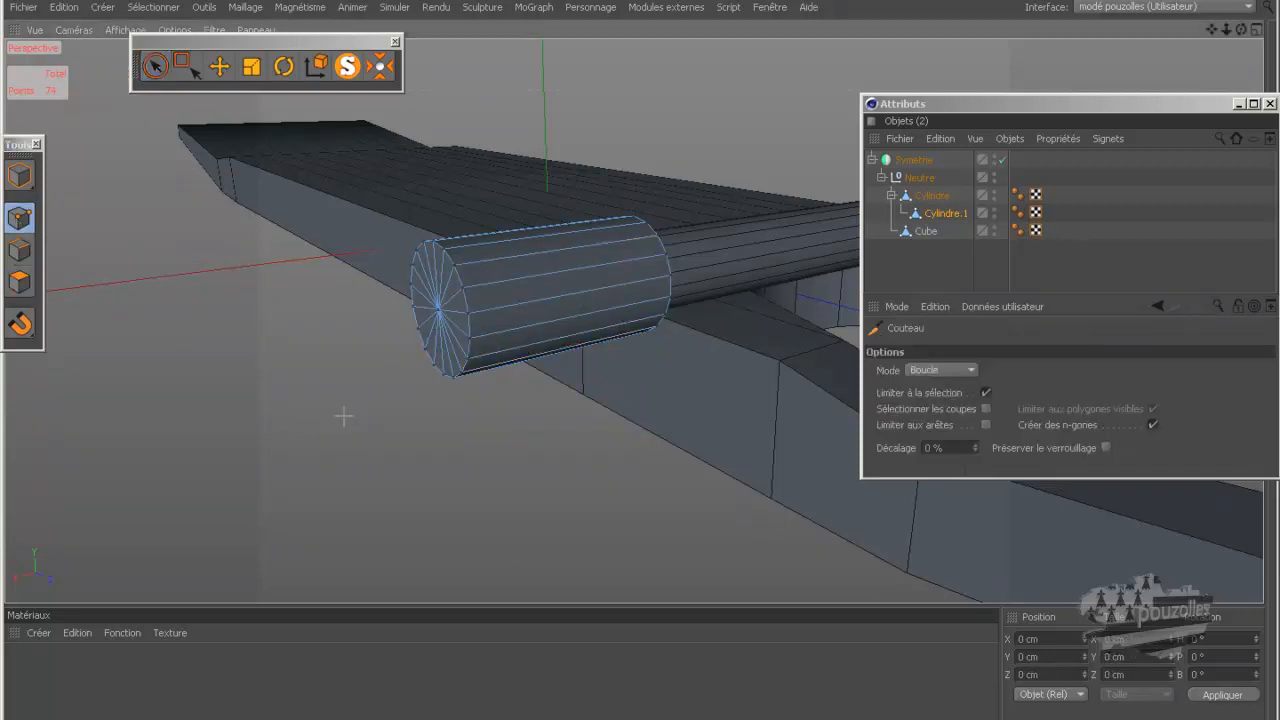
middle_click(452, 426)
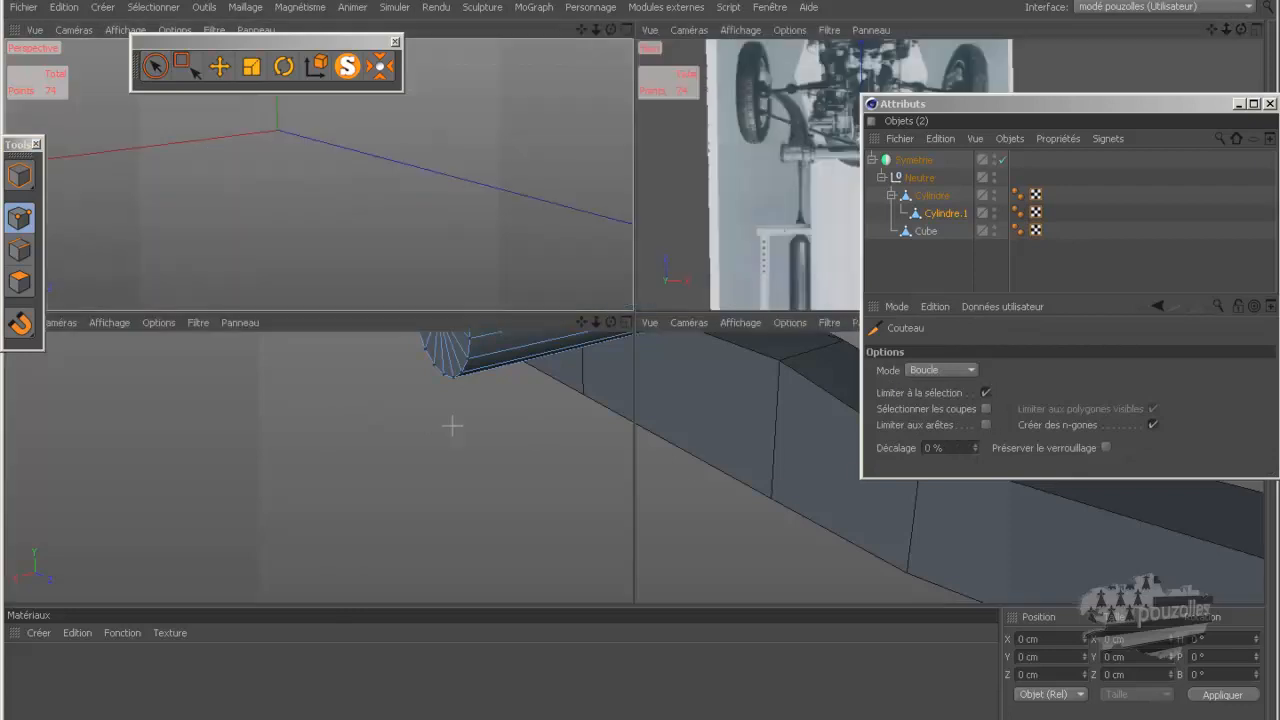
middle_click(674, 243)
scroll(583, 294, up, 8)
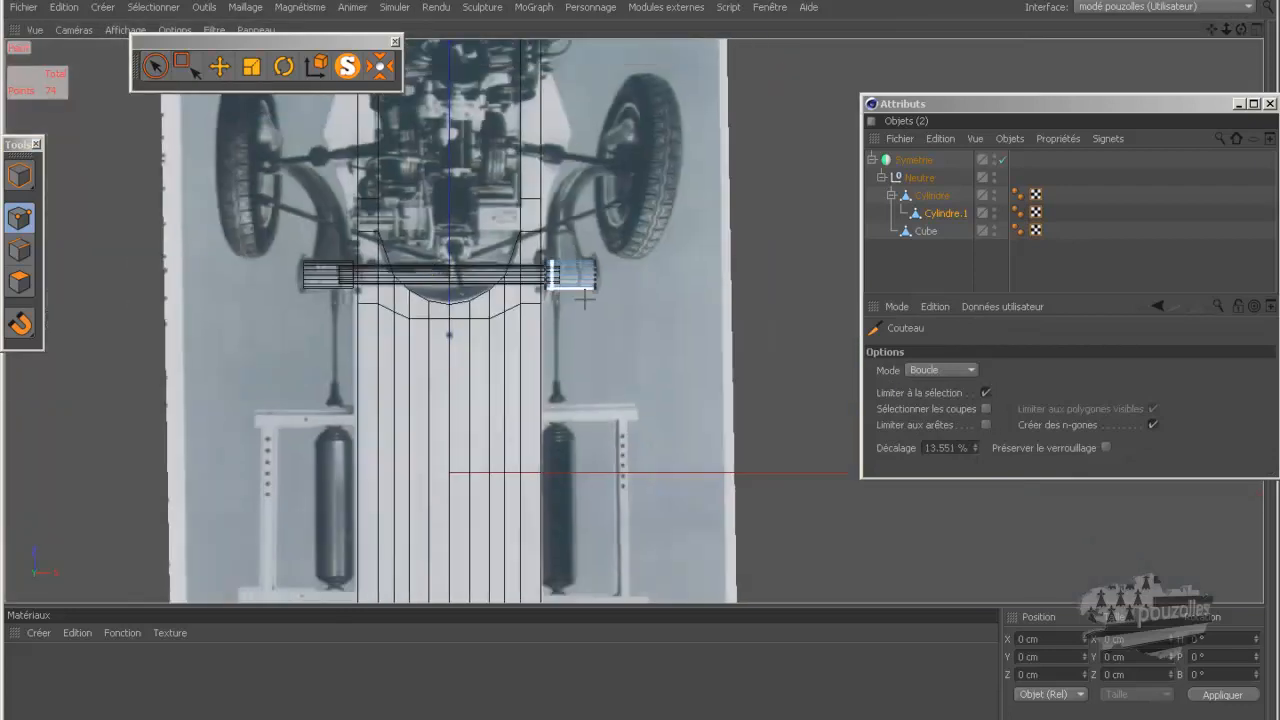
scroll(540, 253, up, 1)
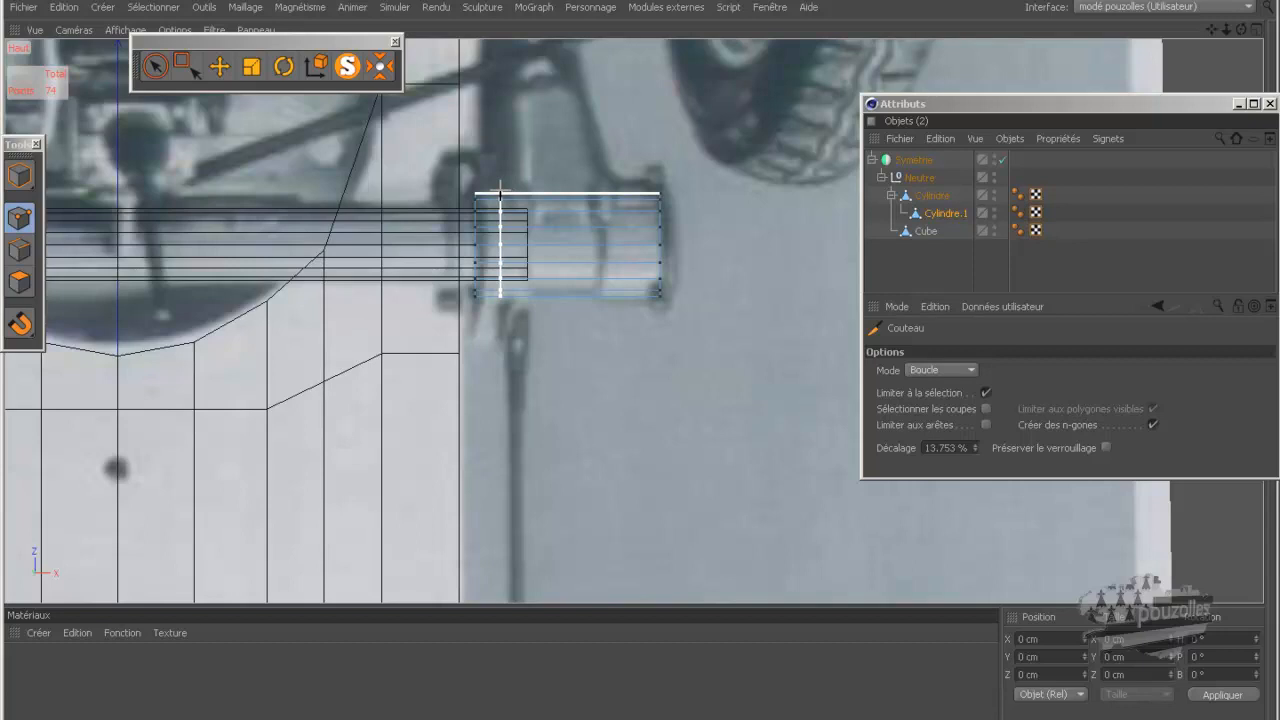
click(500, 190)
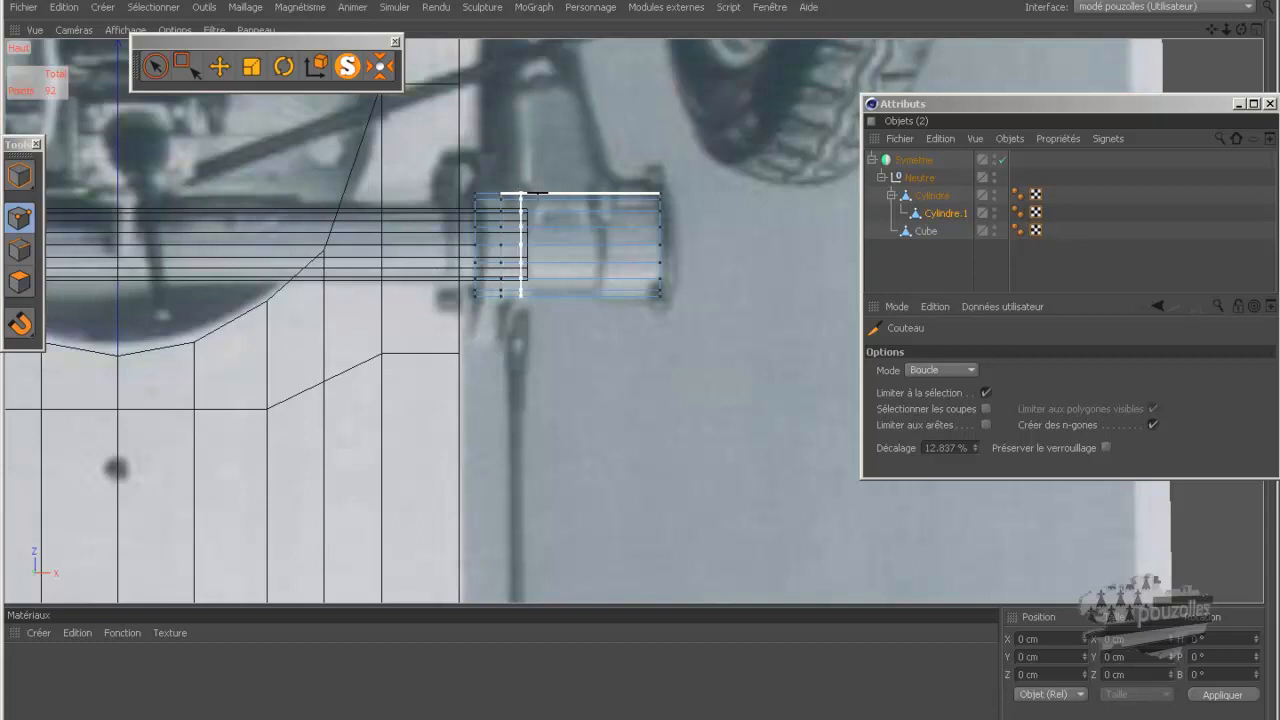
click(618, 192)
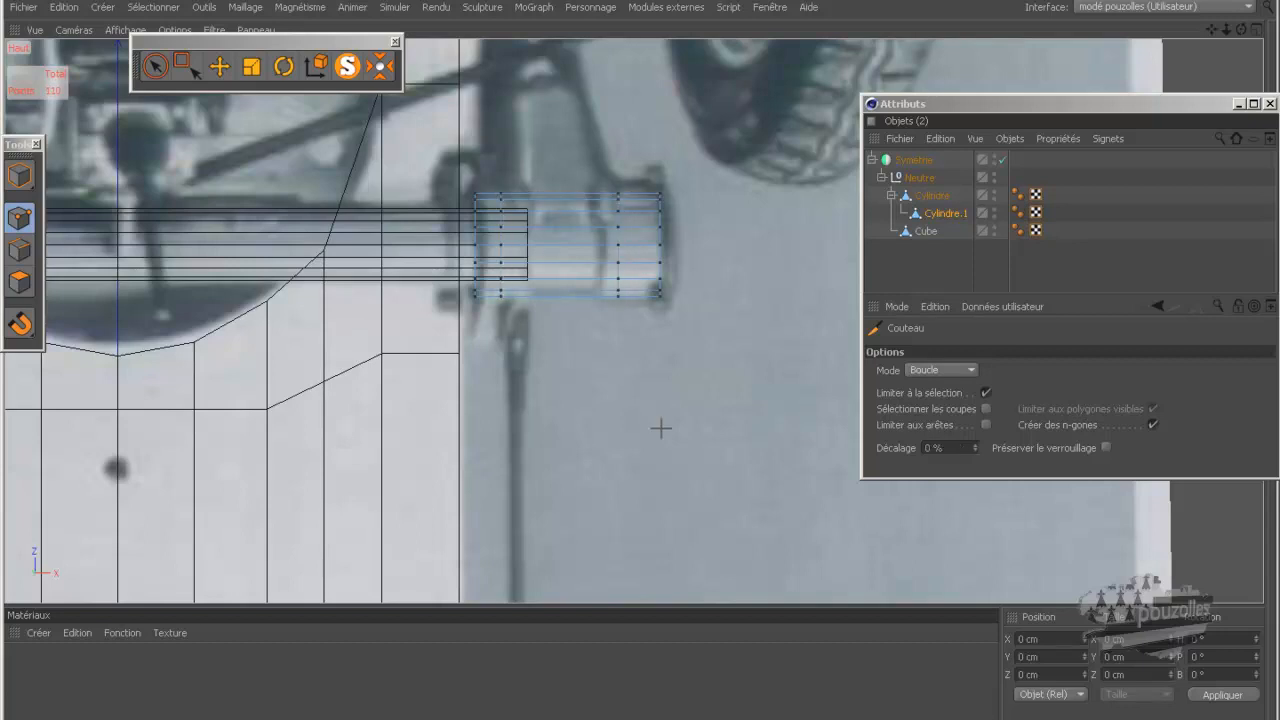
scroll(465, 145, up, 3)
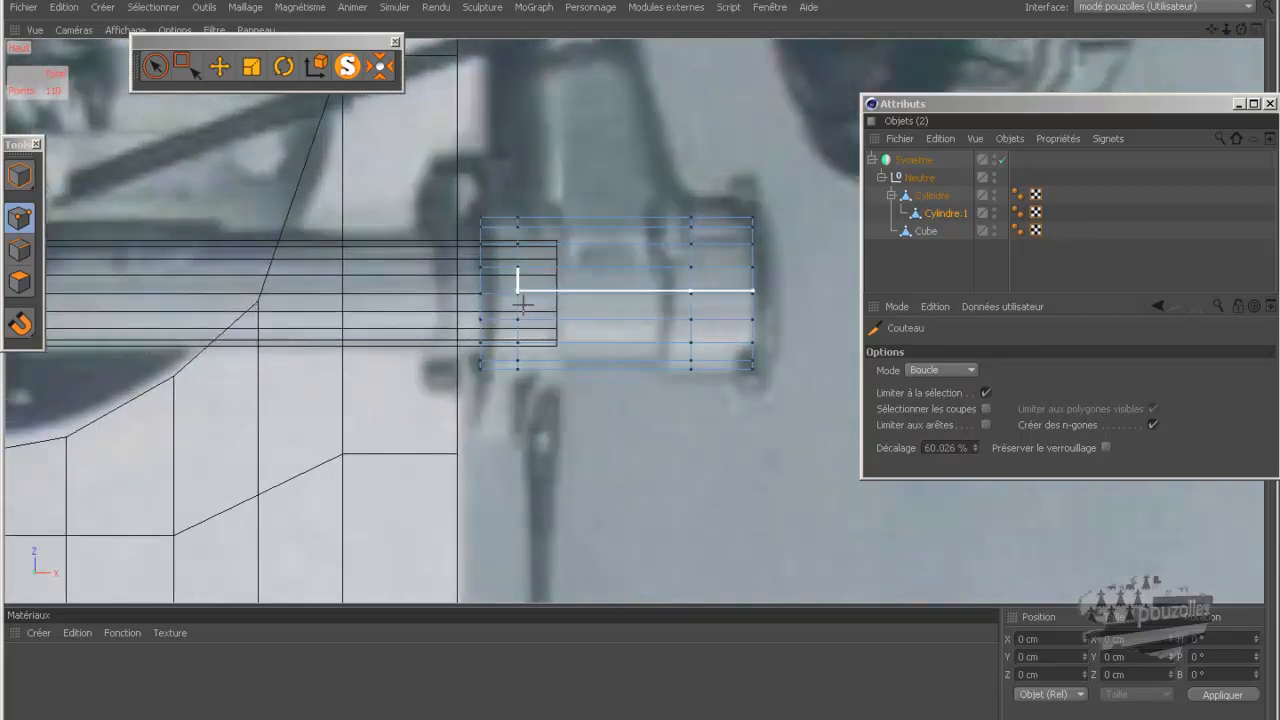
scroll(518, 300, down, 6)
scroll(518, 308, down, 2)
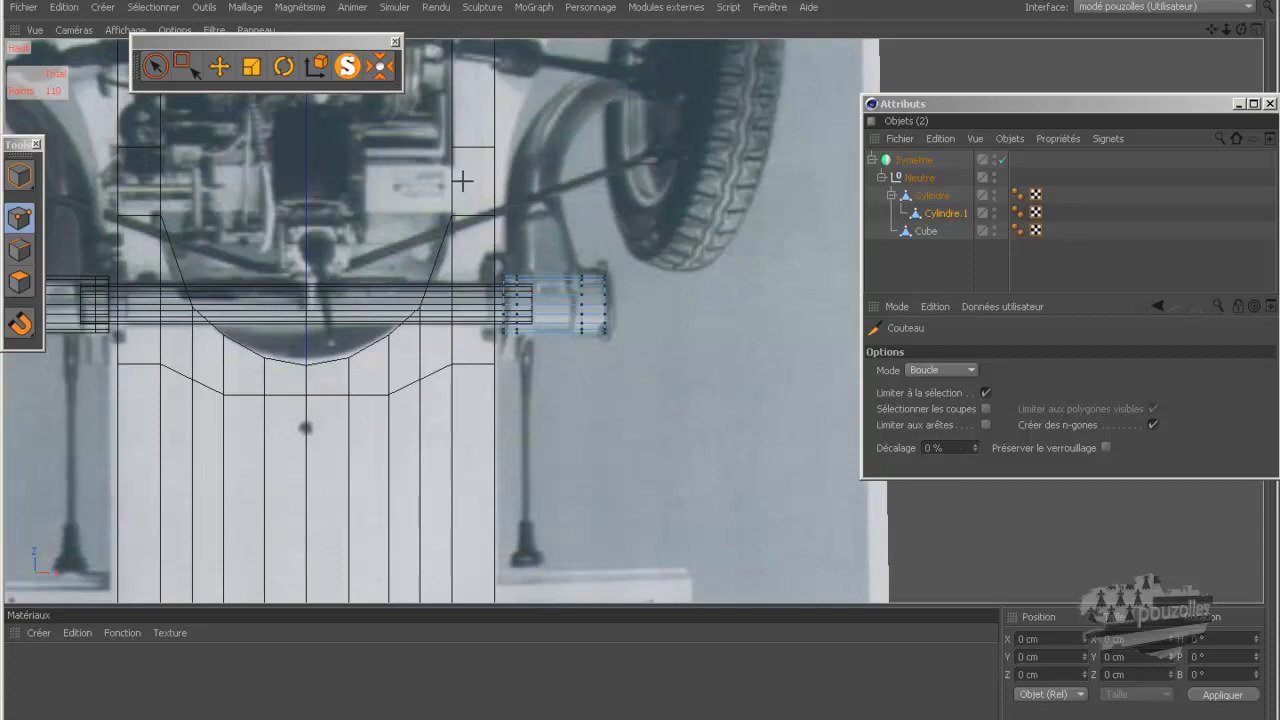
- In the perspective view, remove both end bands from Cylindre.1's polygon selection, keeping only the five polygons of the middle band
middle_click(497, 477)
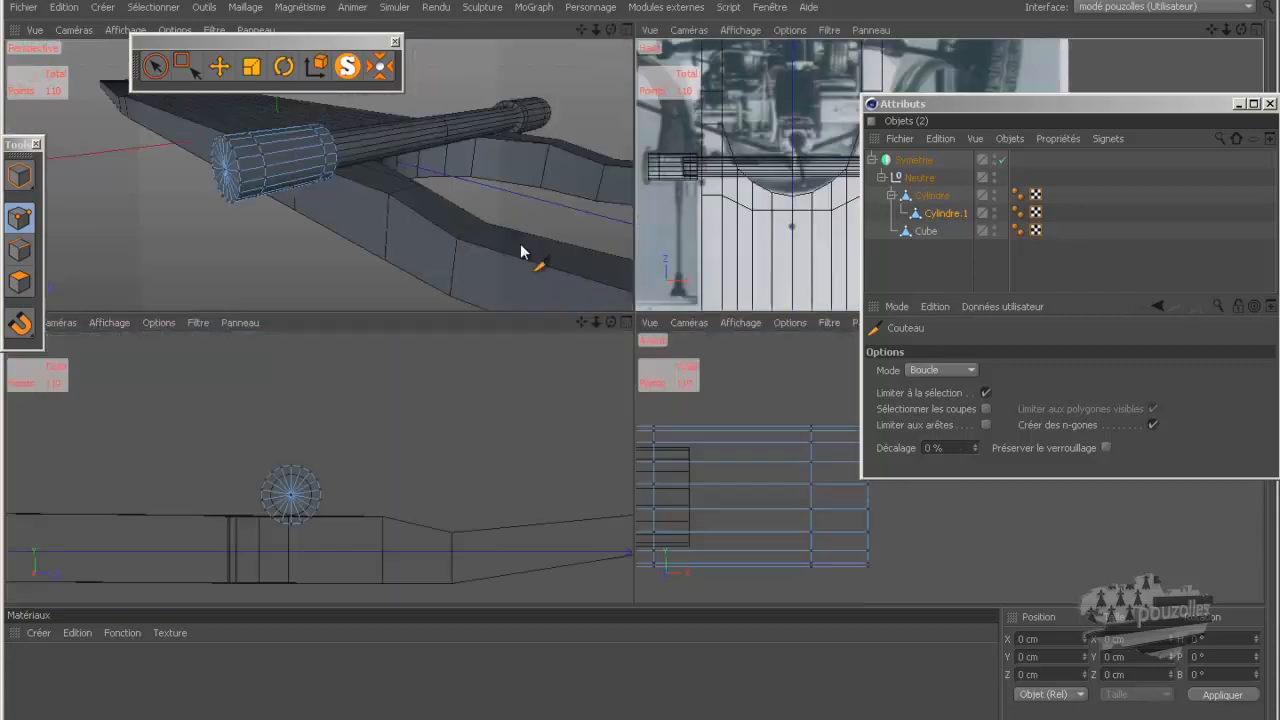
middle_click(534, 257)
scroll(520, 243, down, 3)
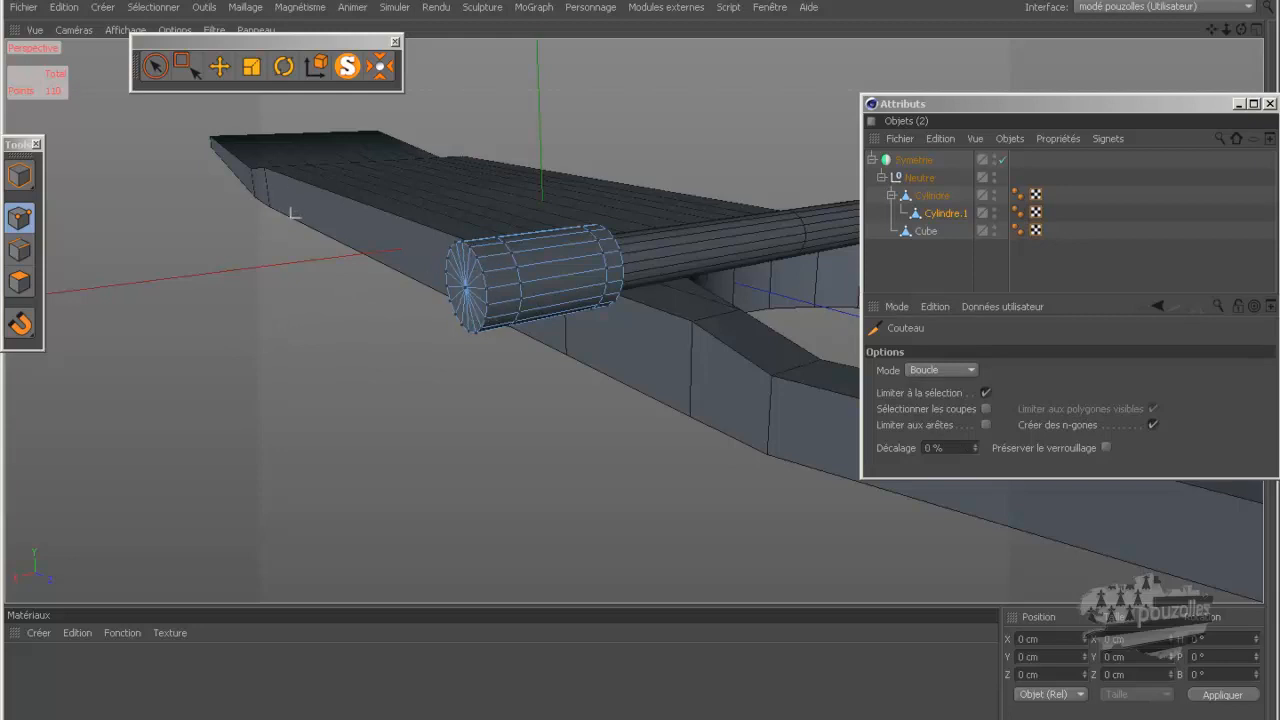
alt+drag(293, 218, 293, 226)
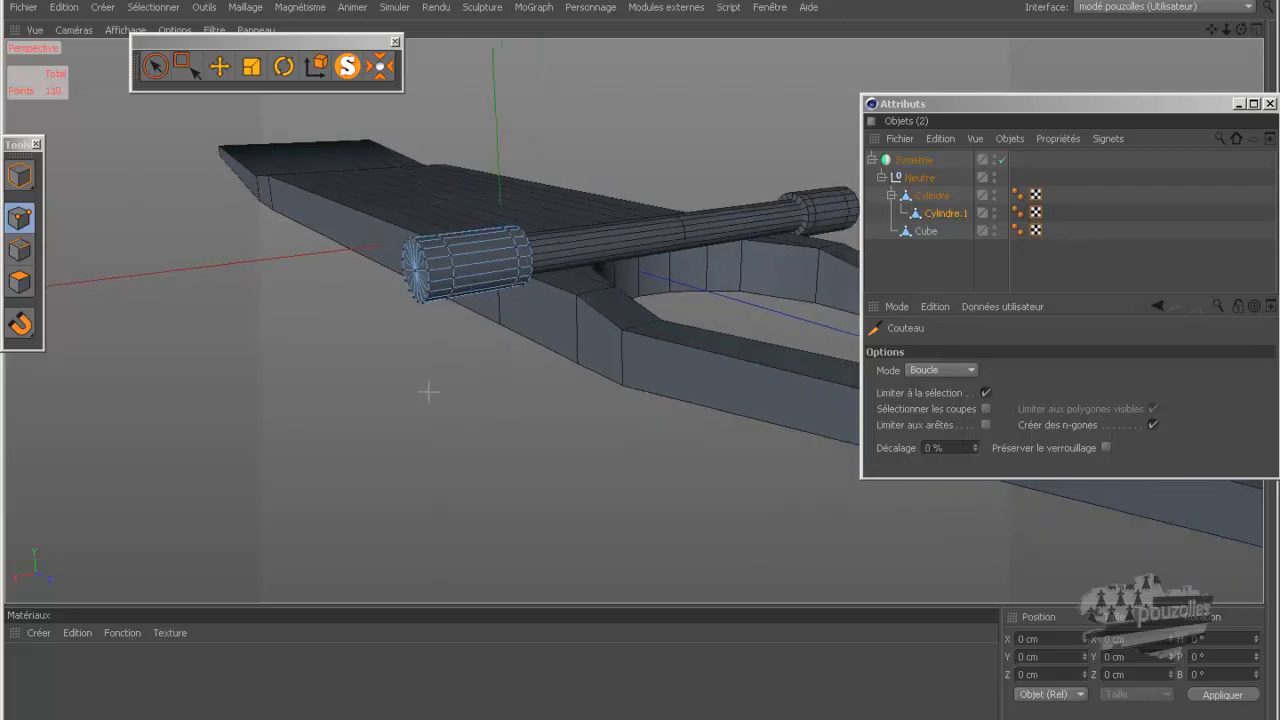
click(19, 282)
click(219, 67)
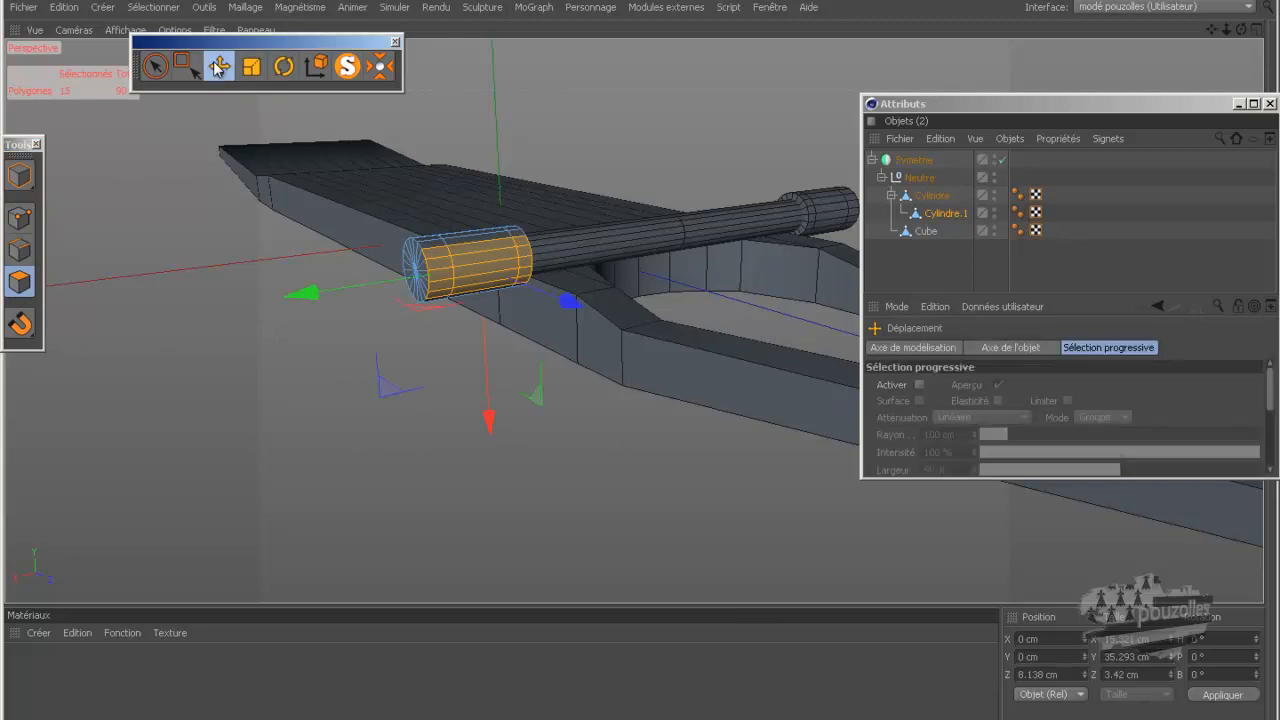
click(155, 66)
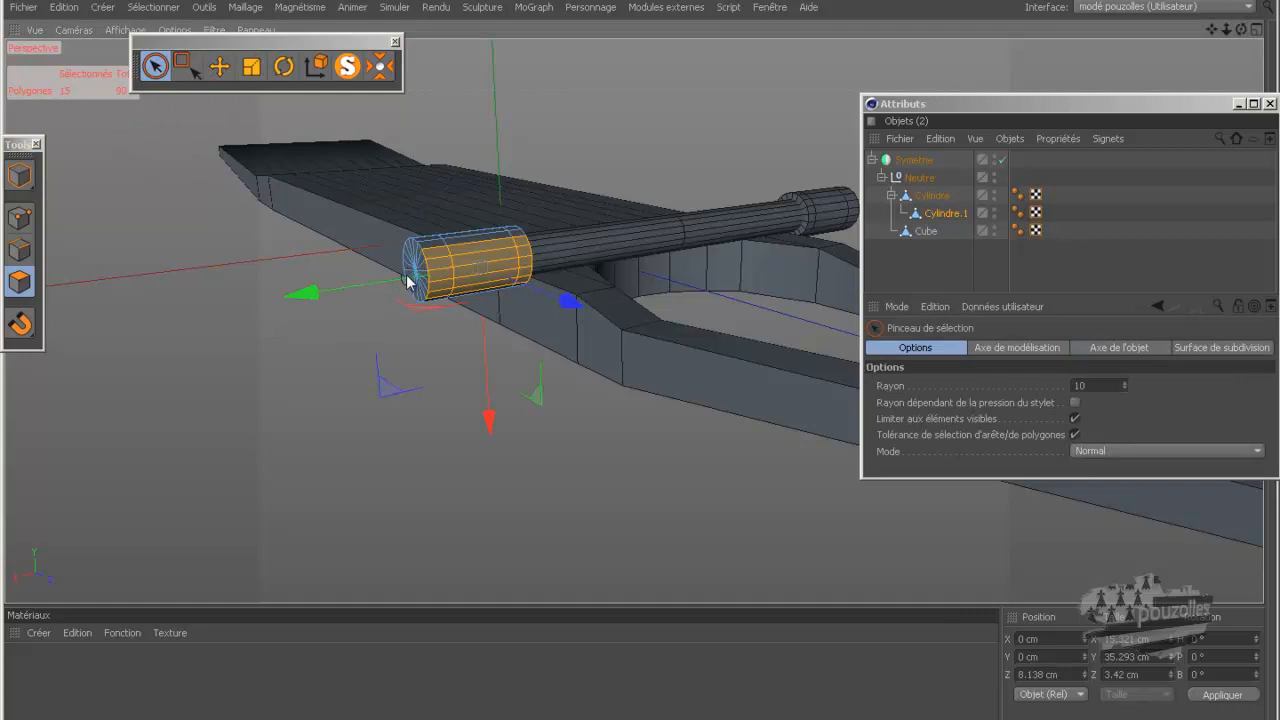
mouse_move(400, 240)
ctrl+mouse_down()
mouse_move(423, 246)
mouse_move(431, 294)
ctrl+mouse_up()
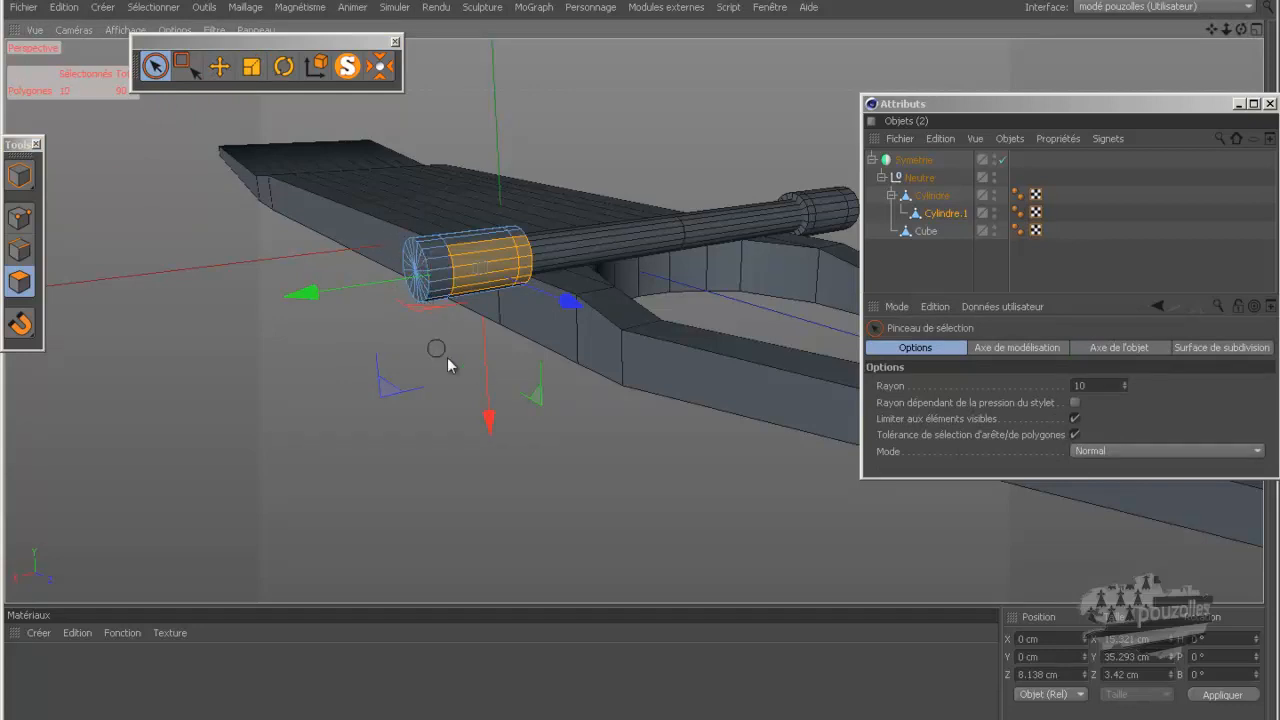
ctrl+drag(536, 232, 543, 226)
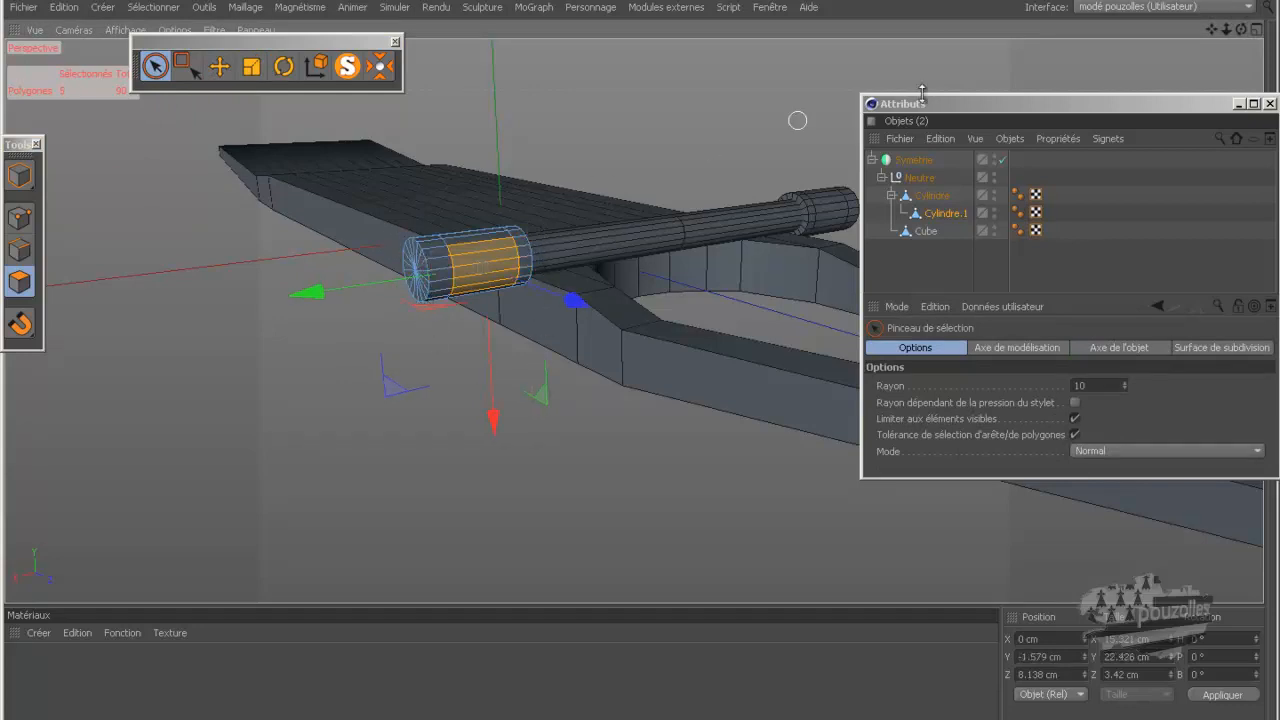
mouse_move(1241, 30)
mouse_down()
mouse_move(641, 350)
mouse_move(654, 371)
mouse_move(643, 363)
mouse_up()
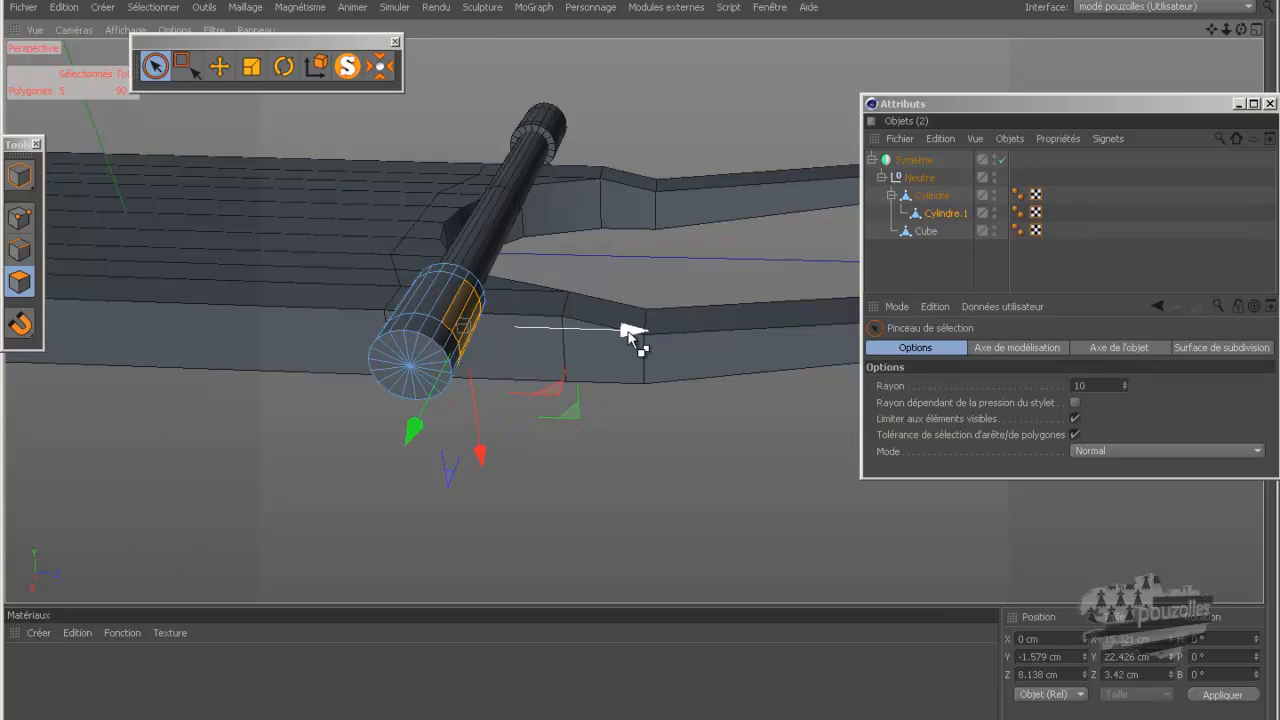
drag(630, 333, 694, 339)
drag(1245, 27, 640, 363)
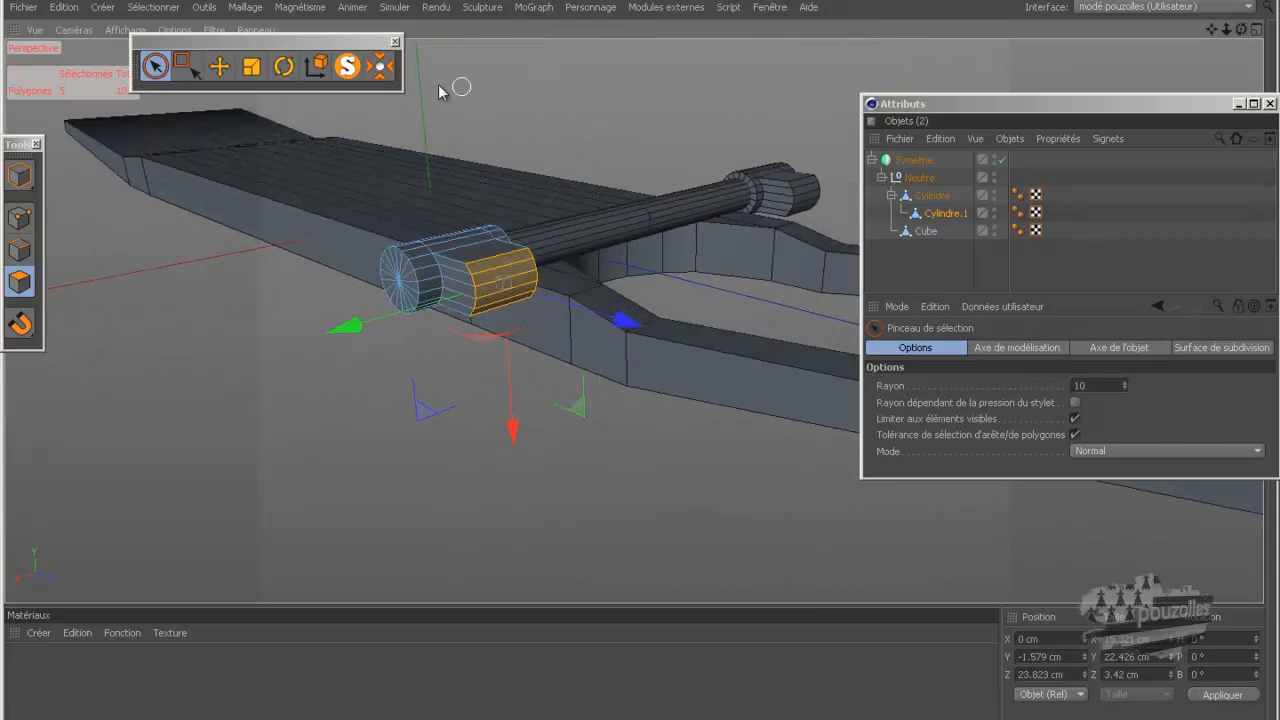
click(64, 7)
click(72, 34)
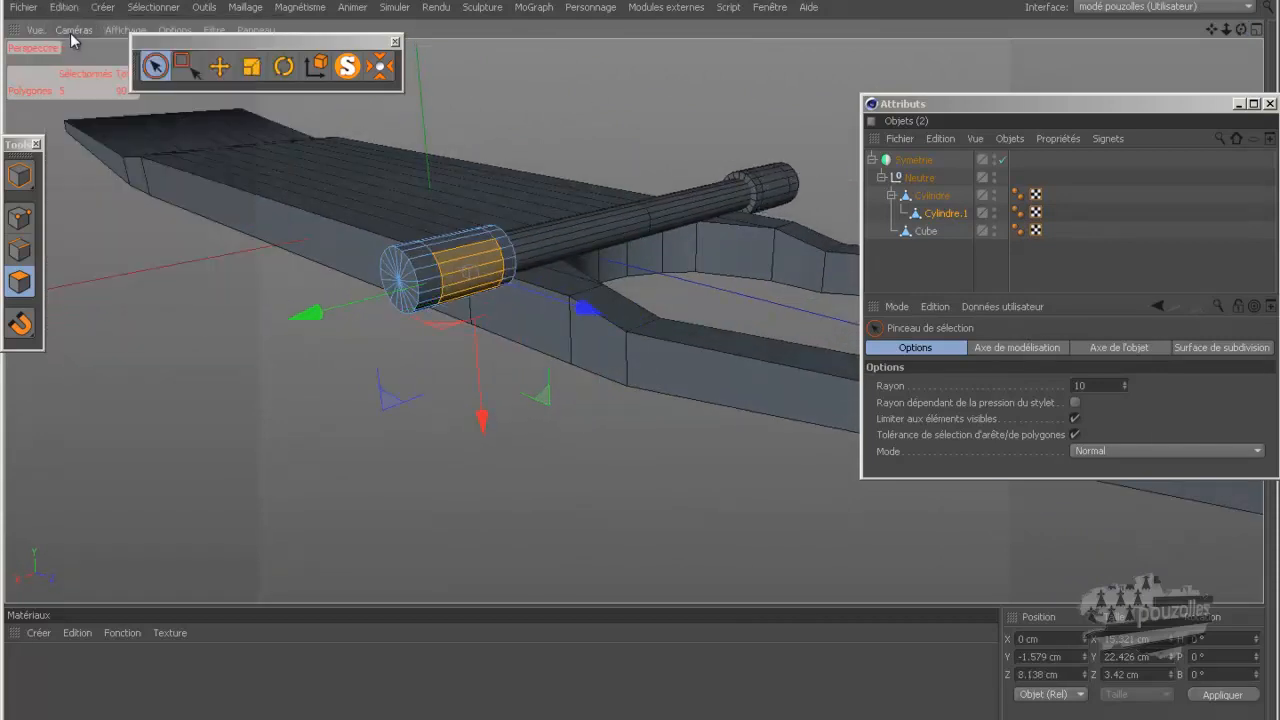
- Add the adjoining upper and lower polygons of the middle band to the selection and extrude all seven to about Z 26.9 cm
click(219, 66)
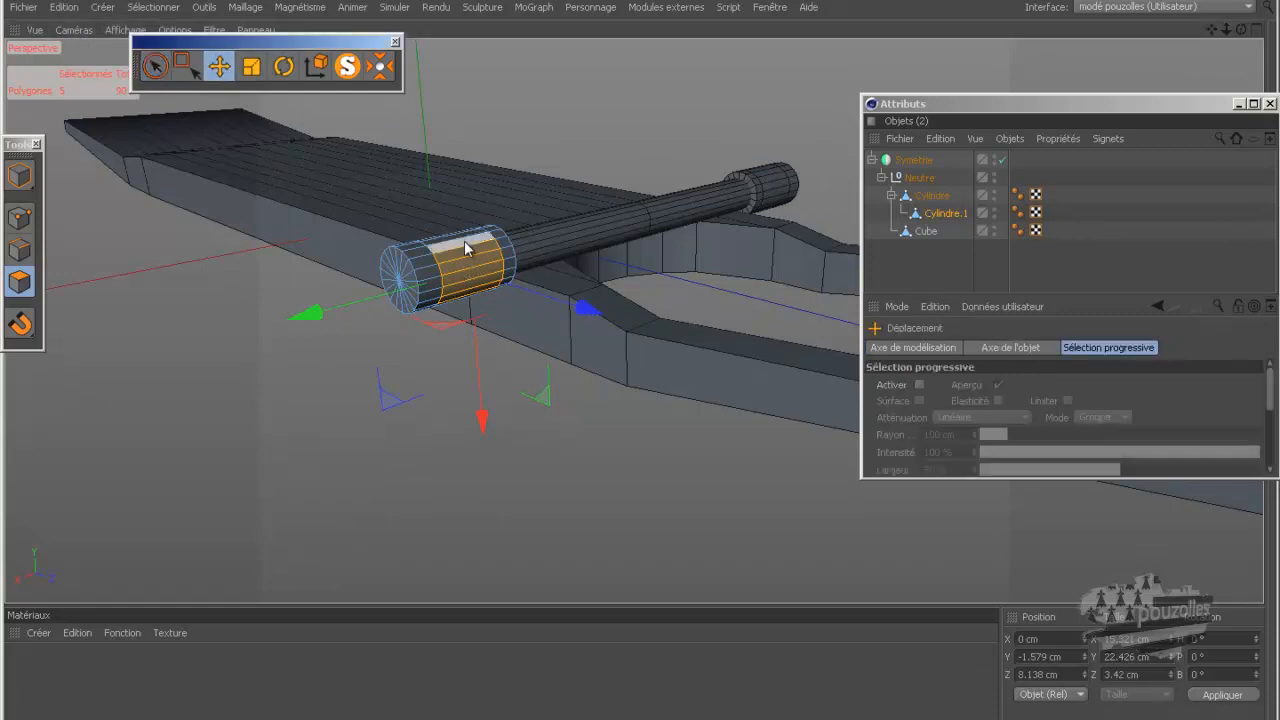
shift+click(464, 242)
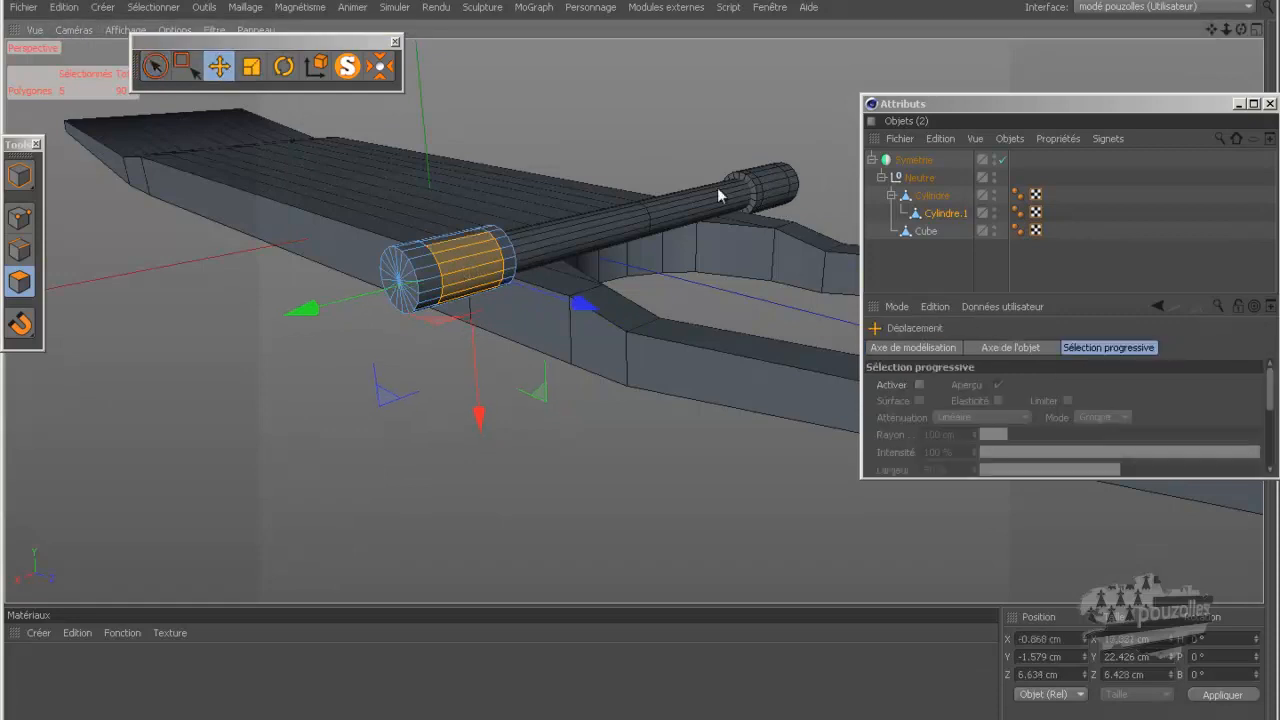
drag(1240, 29, 645, 338)
shift+click(450, 316)
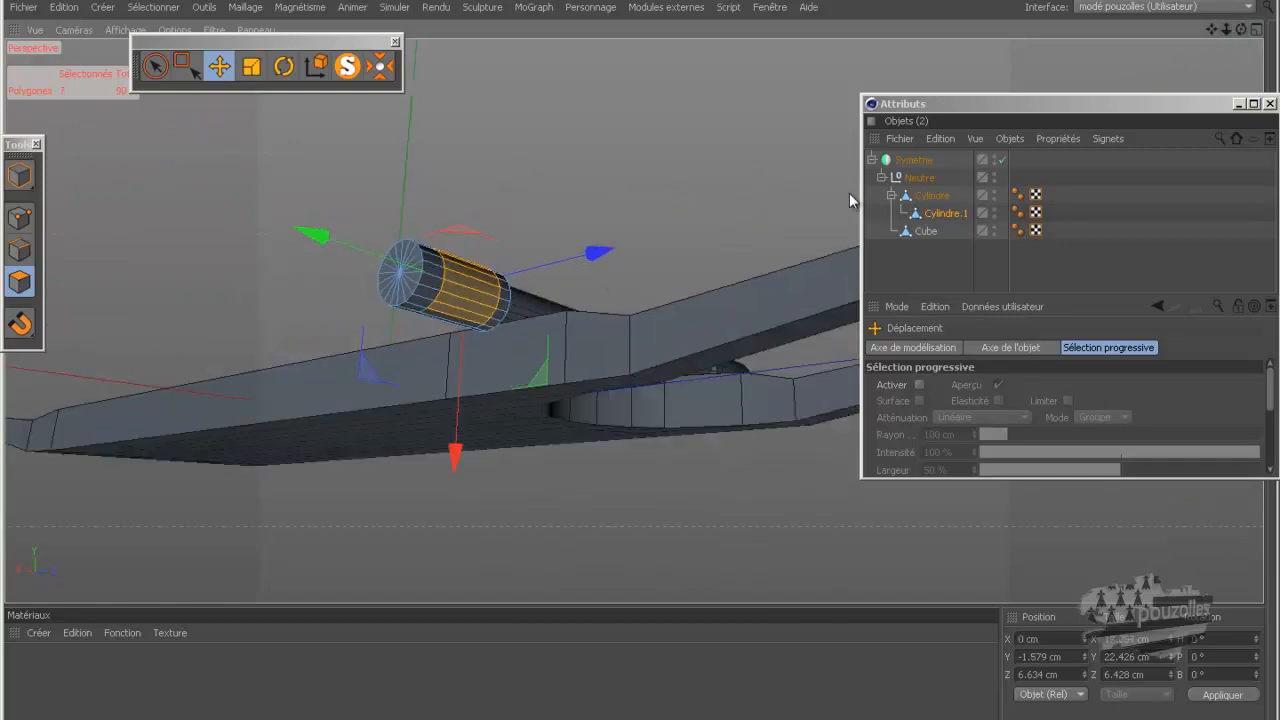
drag(1240, 30, 643, 366)
drag(617, 321, 650, 350)
drag(1241, 29, 641, 365)
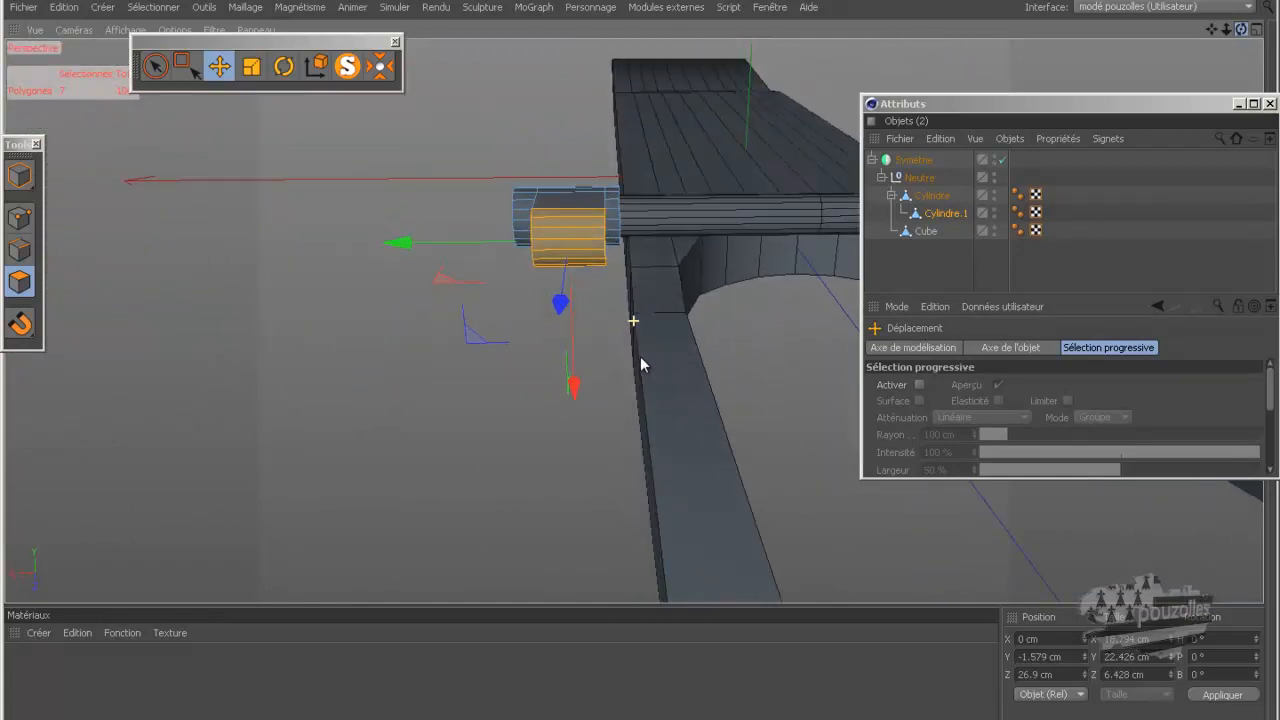
- Scale the extruded end polygons along the Y axis to a width of about 21 cm
click(251, 66)
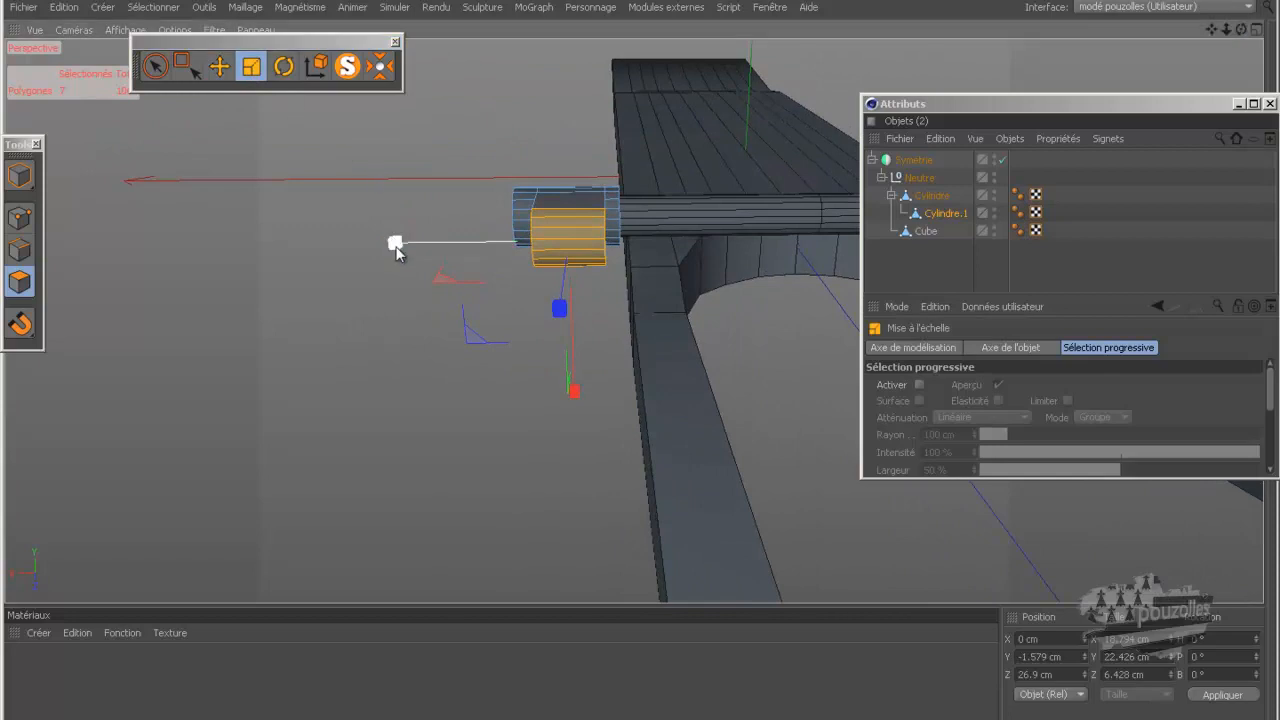
drag(397, 252, 411, 249)
drag(1241, 29, 1082, 125)
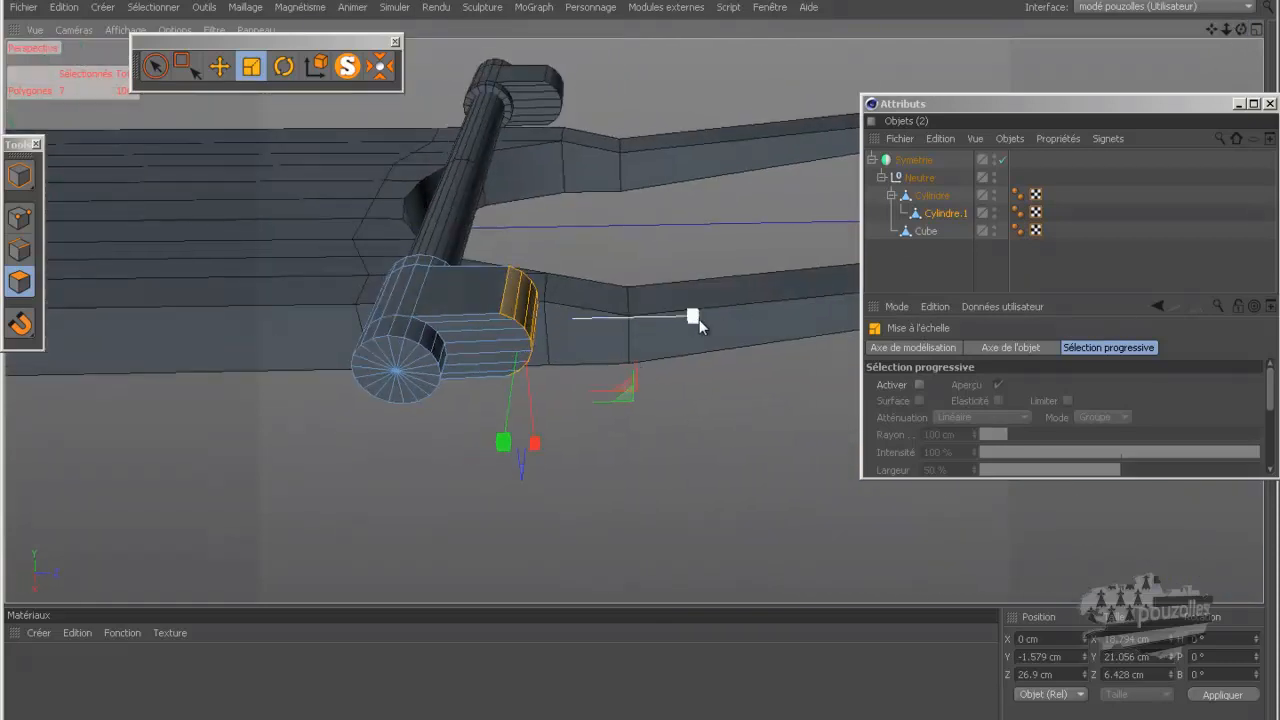
drag(692, 316, 531, 341)
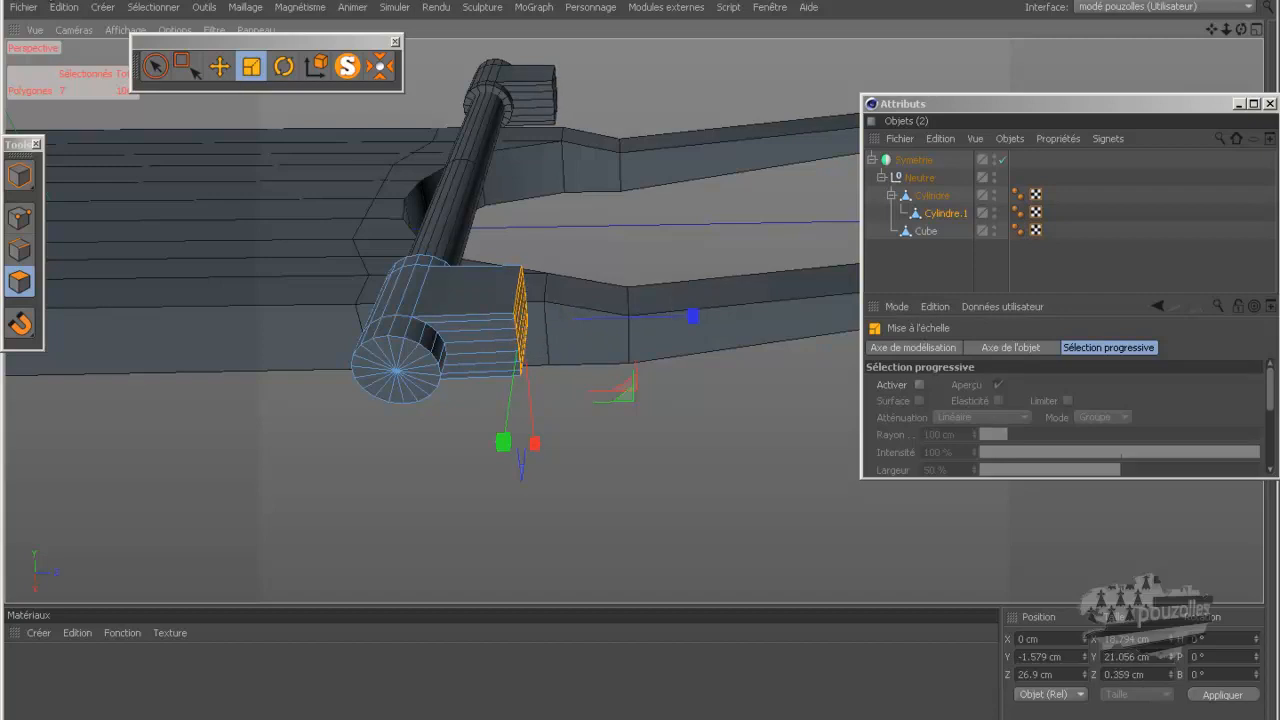
click(63, 7)
click(82, 31)
drag(697, 320, 546, 326)
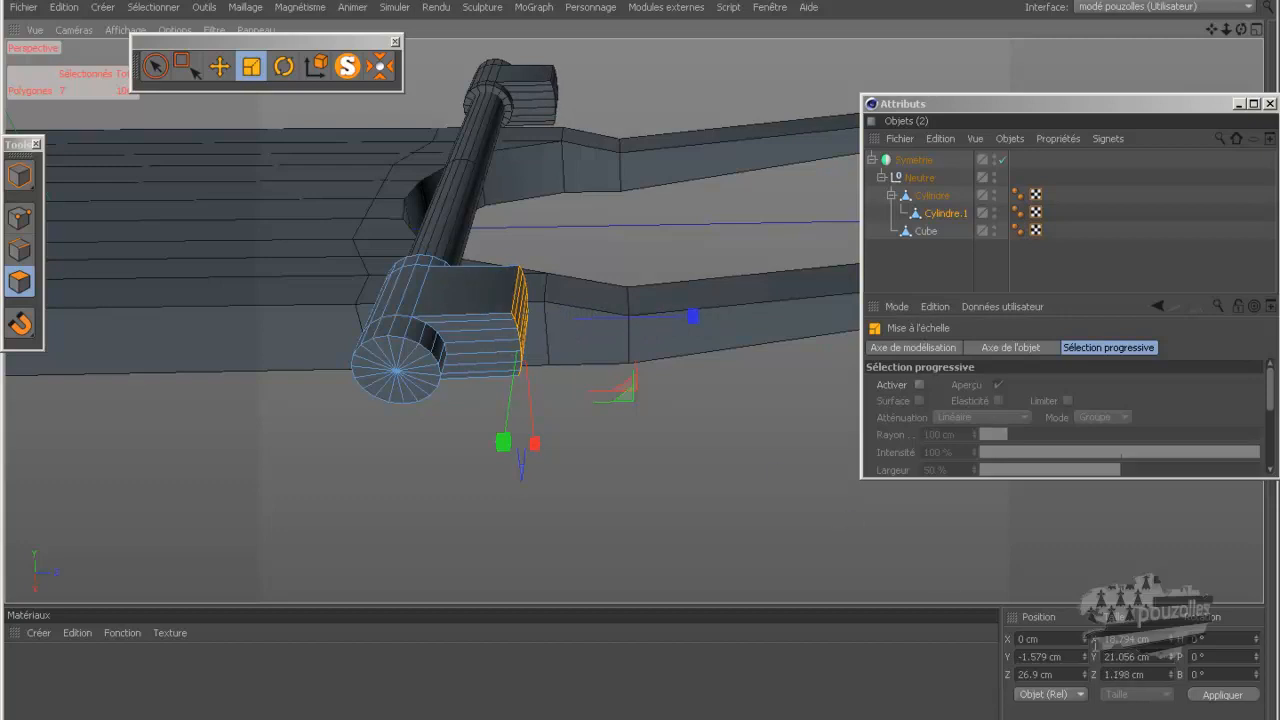
- Flatten Cylindre.1's extruded end polygons by setting their Z size to 0 cm
click(1122, 675)
text(0)
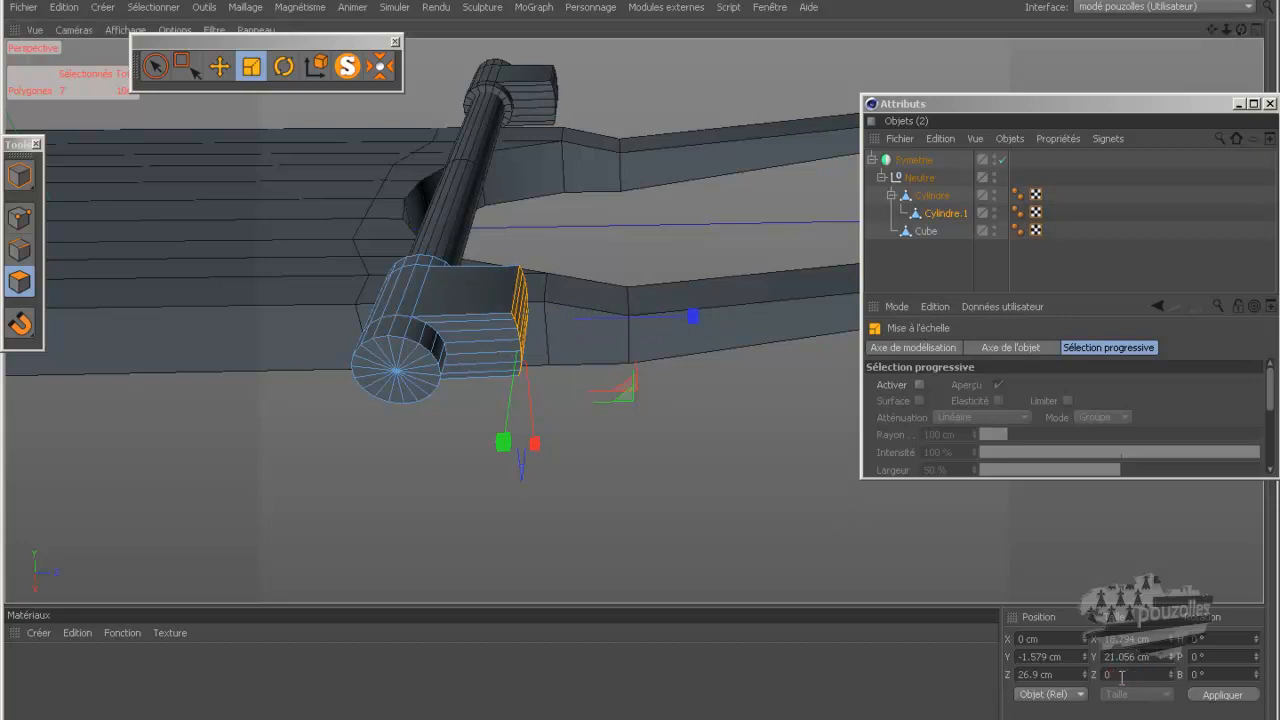
key(Return)
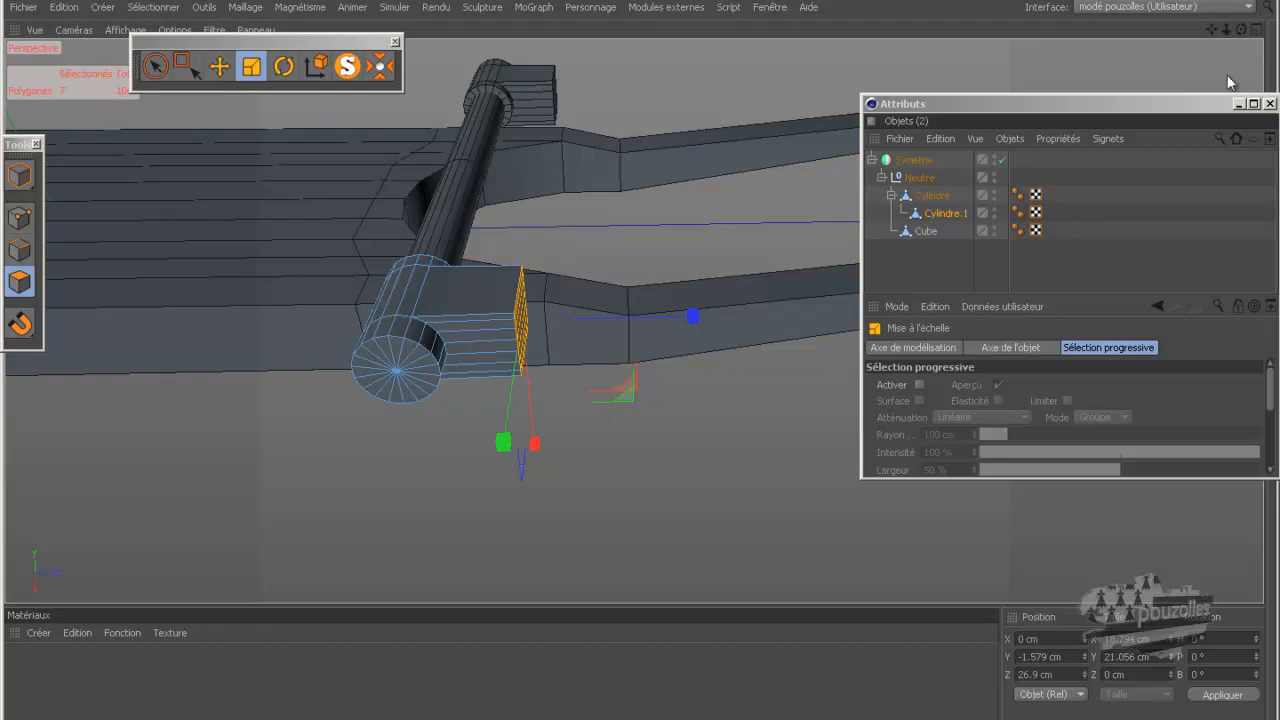
- Try an 8-step Matrix Extrude on the block's end polygons using polygon coordinates, and undo it
drag(1241, 29, 641, 358)
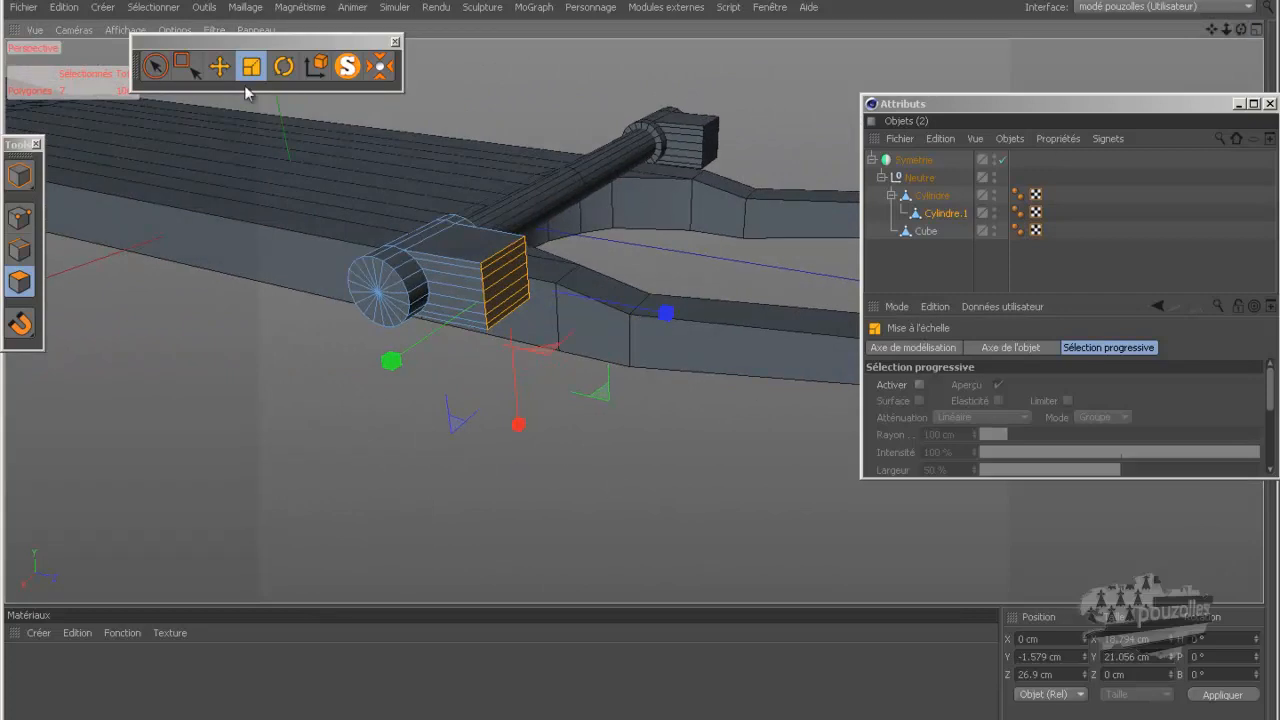
click(219, 66)
right_click(247, 365)
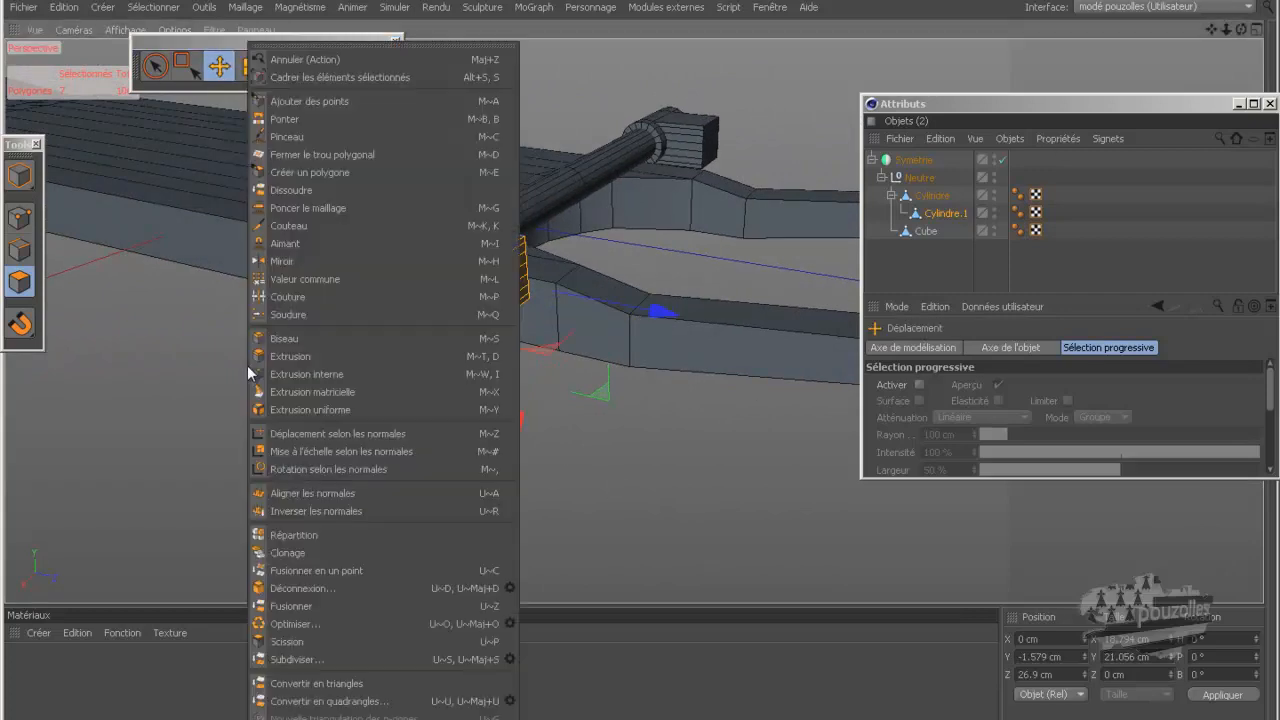
click(290, 372)
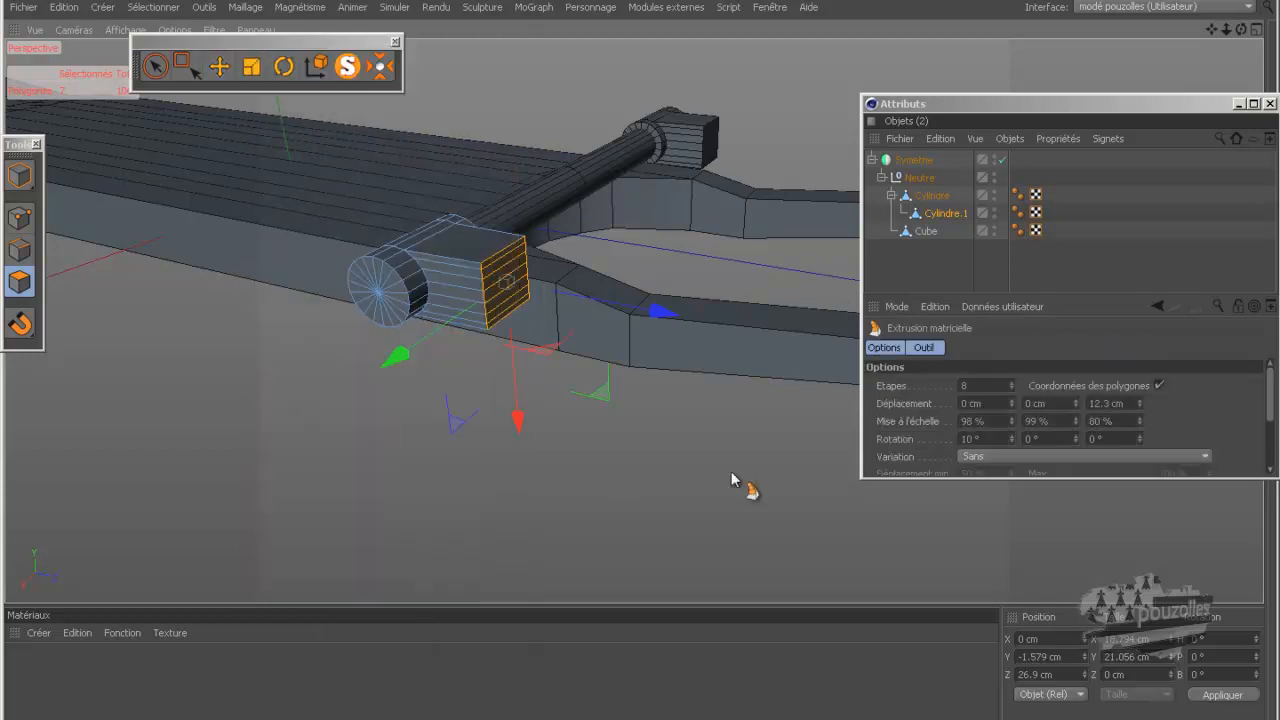
drag(732, 480, 643, 370)
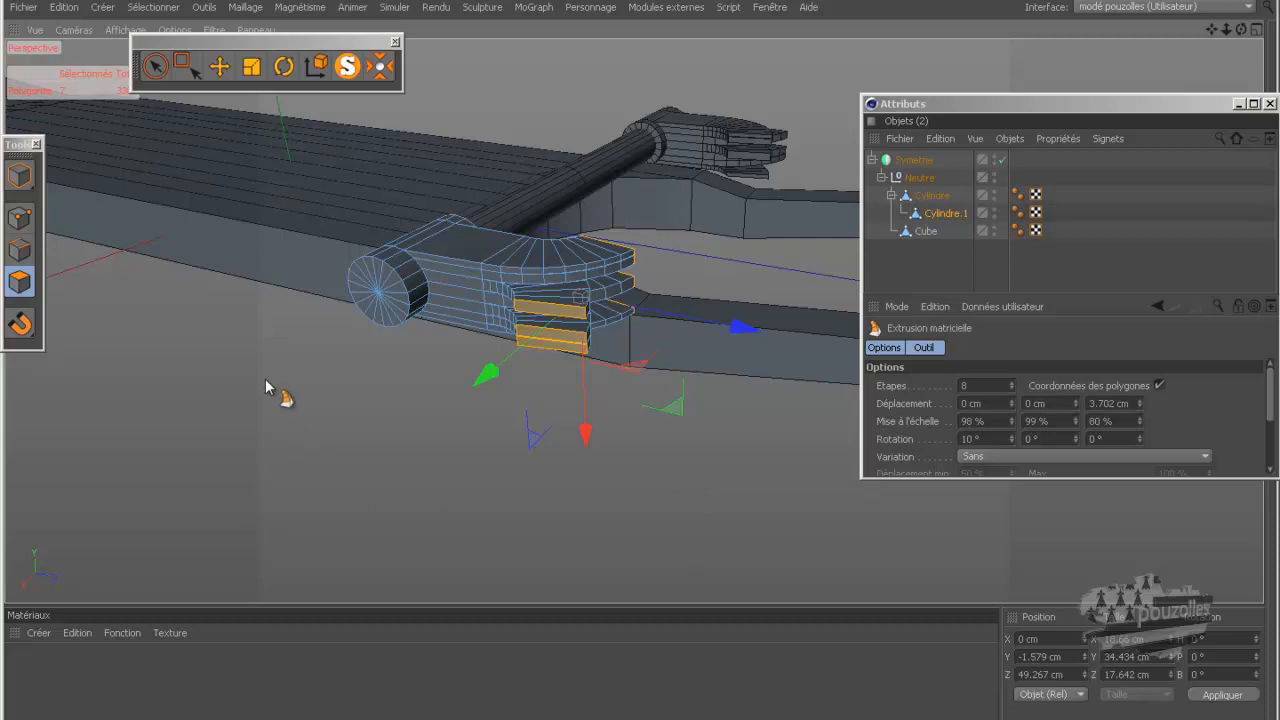
click(80, 8)
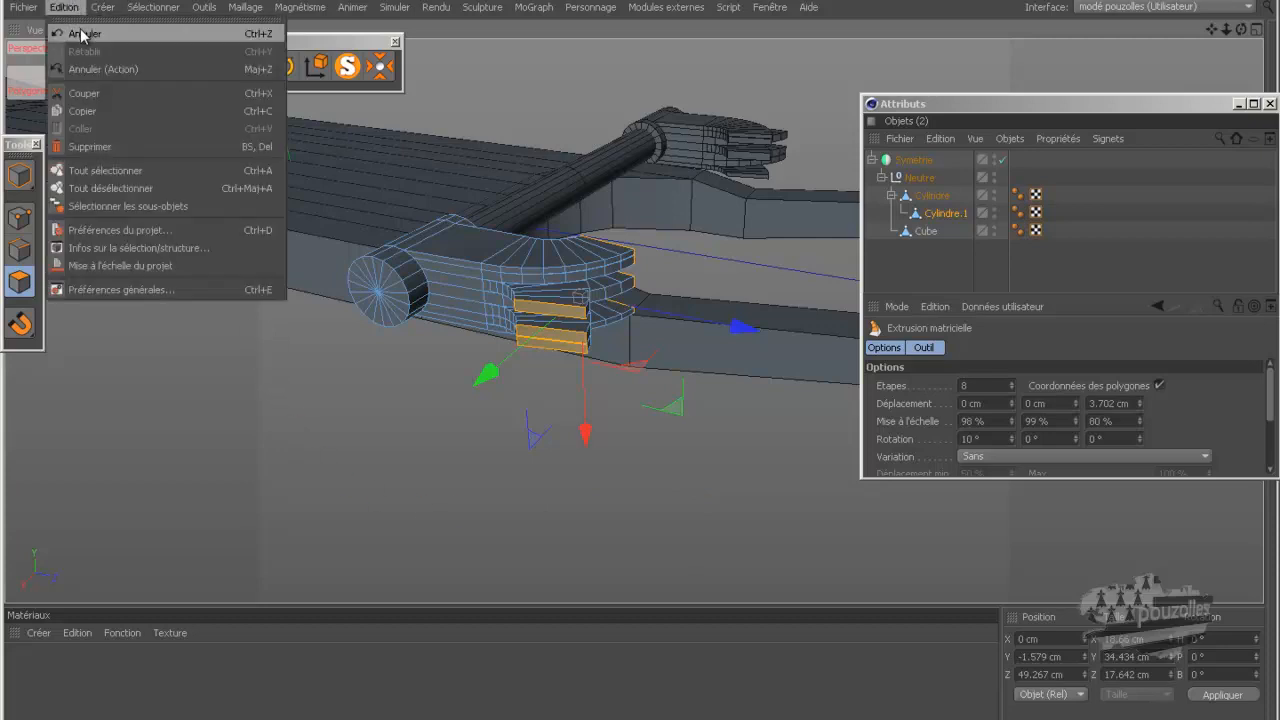
click(88, 34)
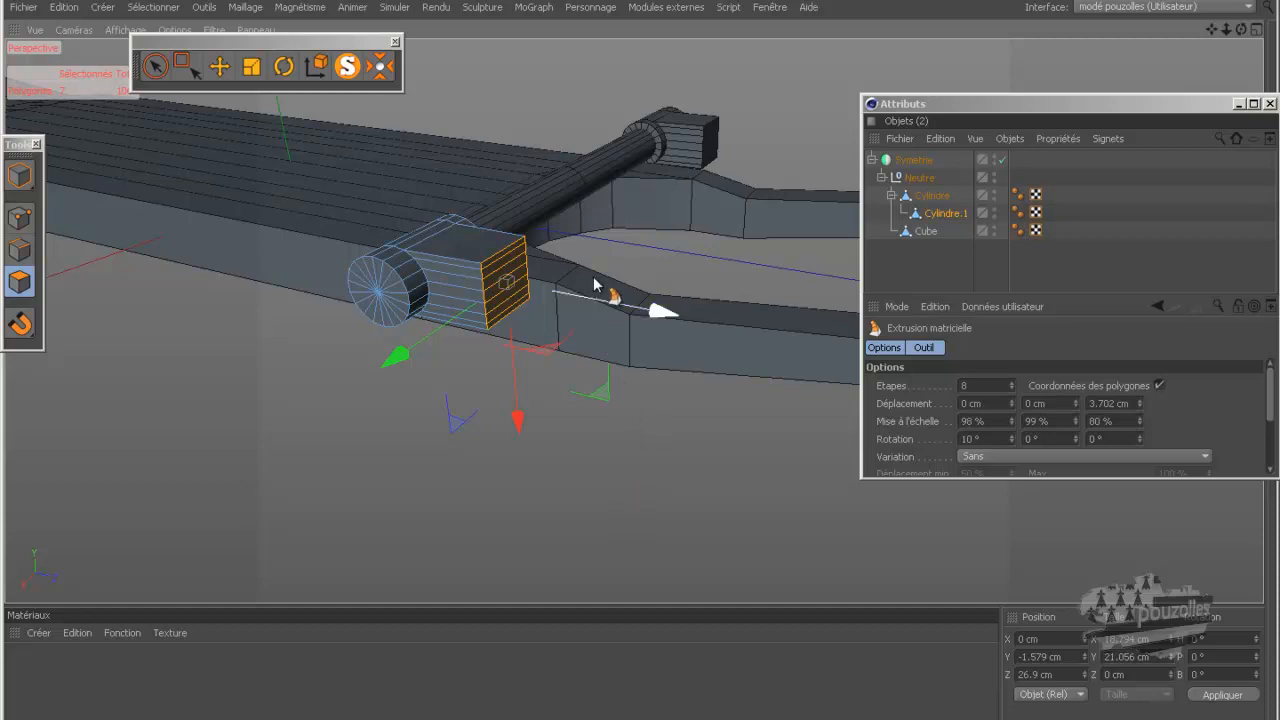
- Try the 8-step Matrix Extrude with polygon coordinates off and a Z displacement of about 7.4 cm, and undo it
drag(1062, 478, 1088, 684)
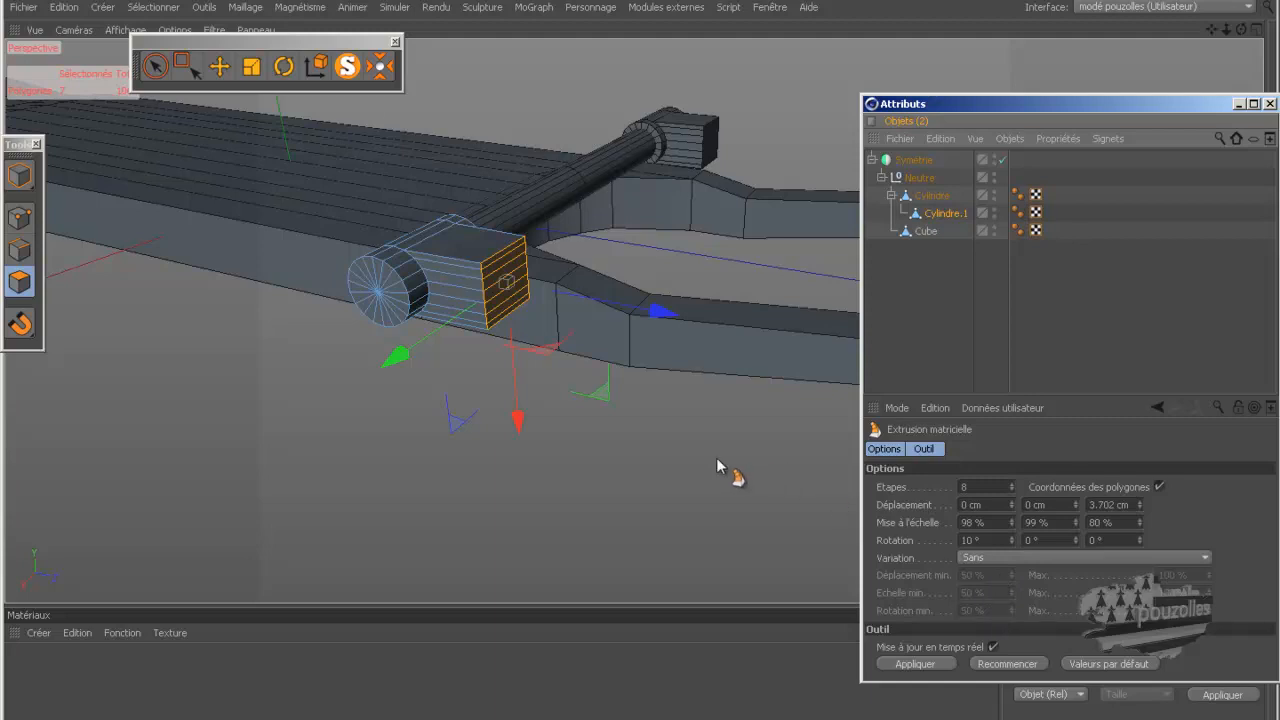
click(1160, 488)
drag(600, 508, 654, 374)
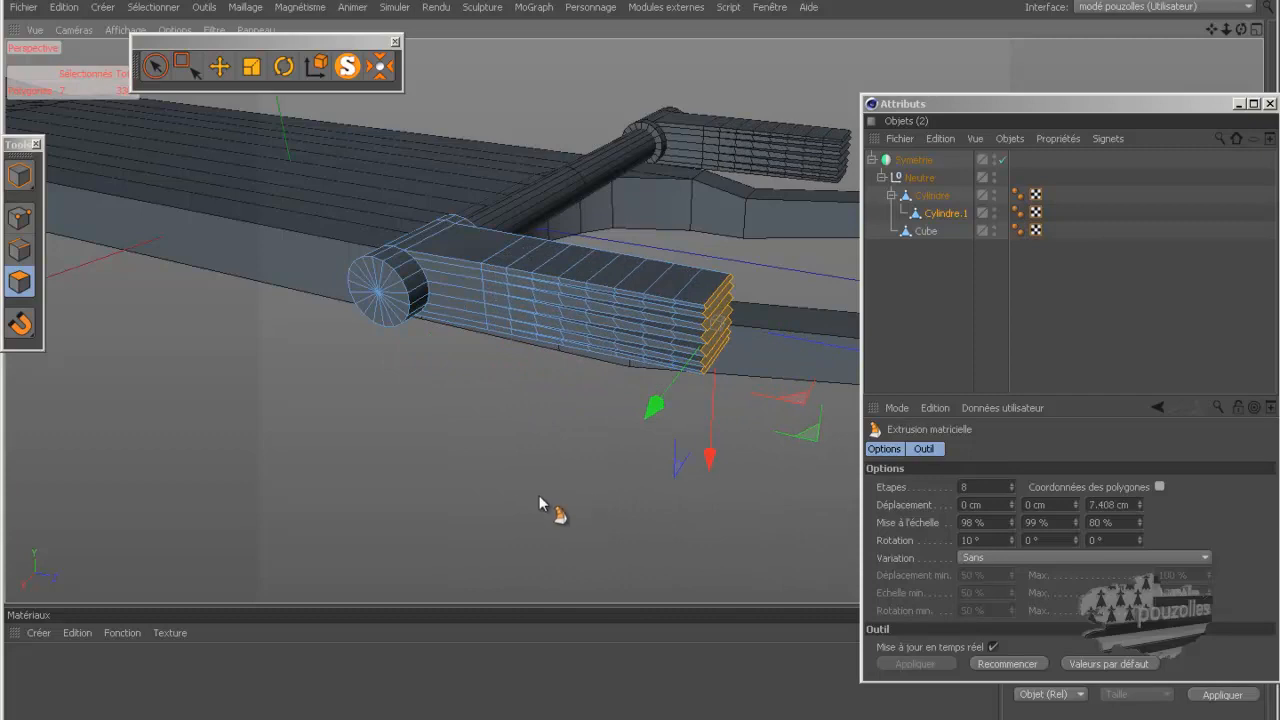
drag(1239, 31, 639, 360)
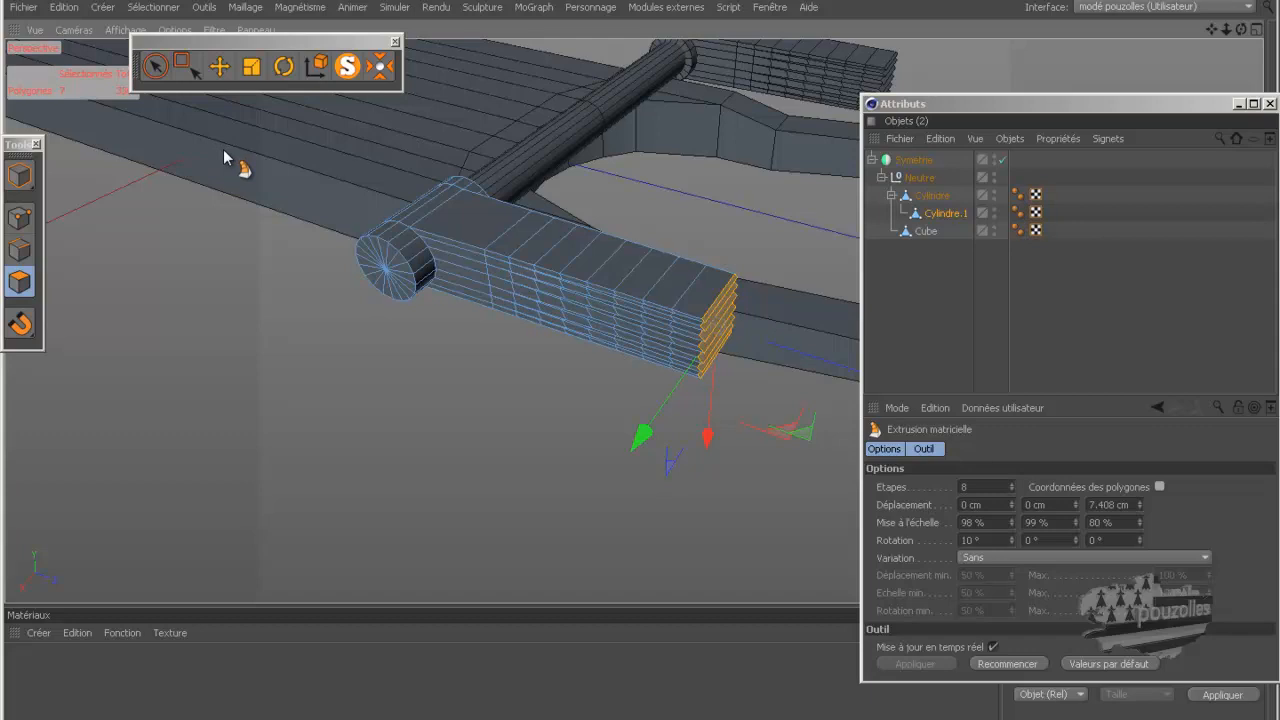
click(63, 7)
click(77, 33)
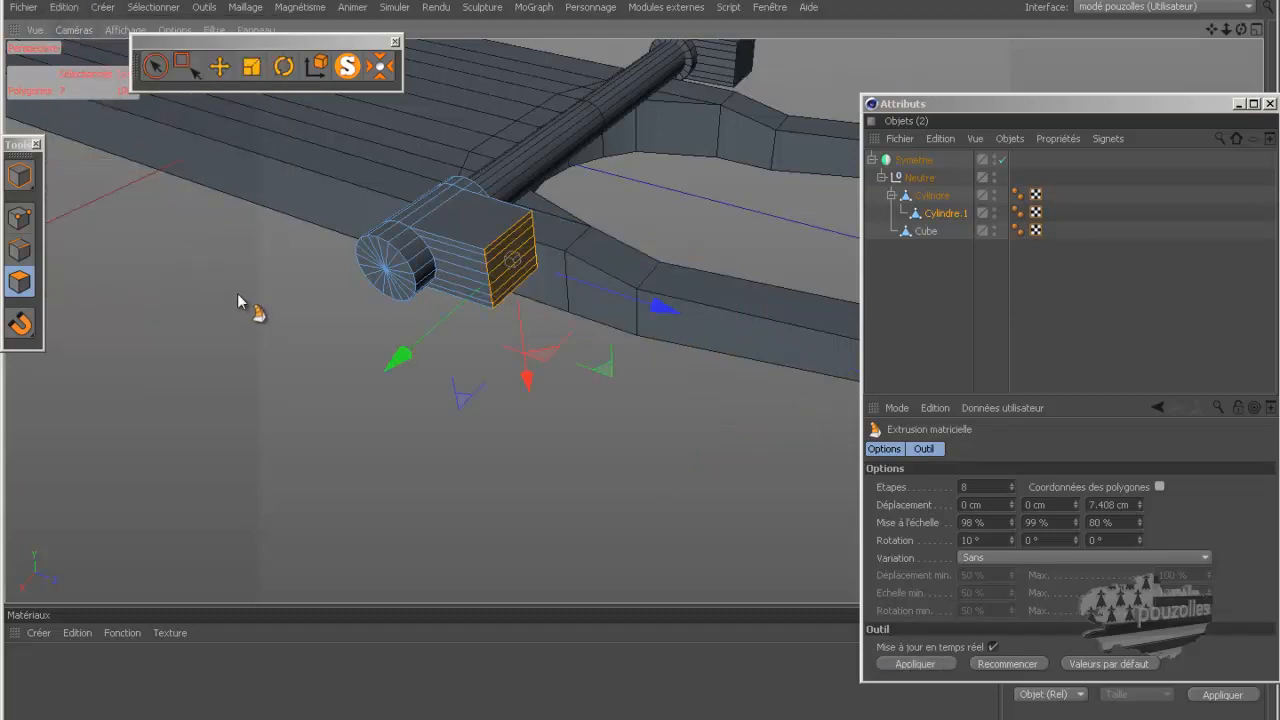
- Try selecting the polygon loops around the extruded block with Loop Selection
click(155, 66)
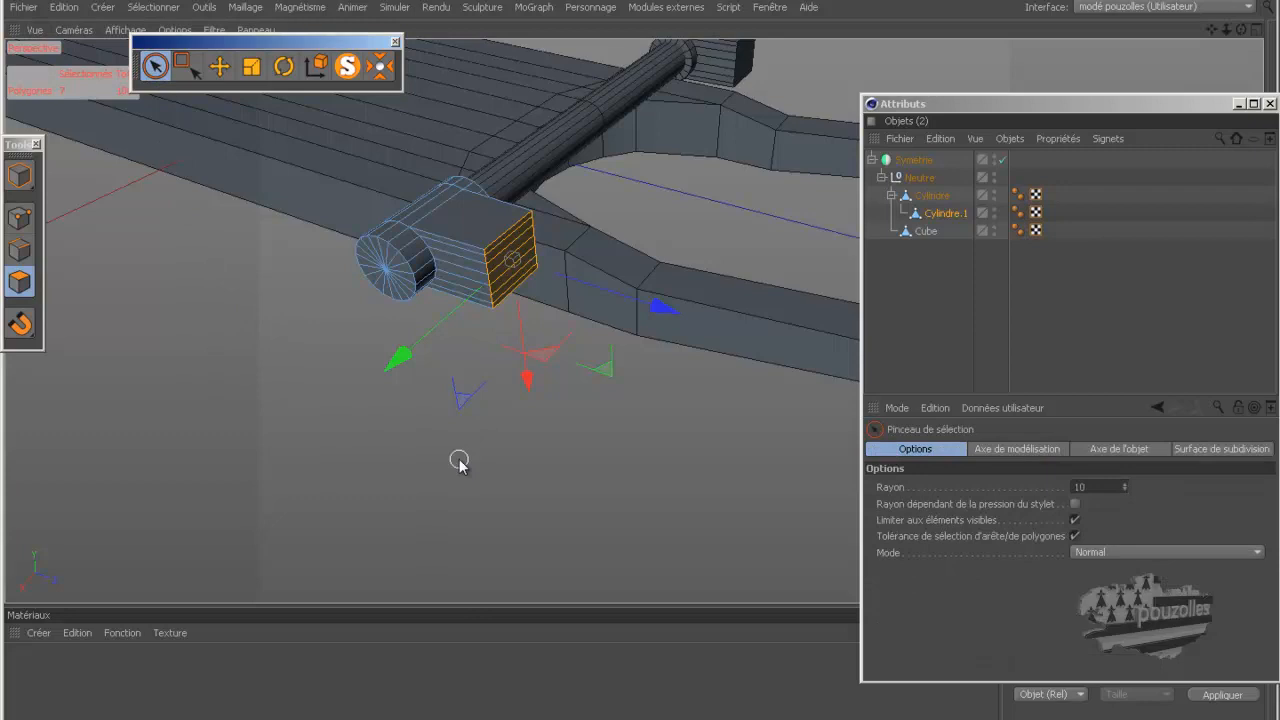
key(u)
key(l)
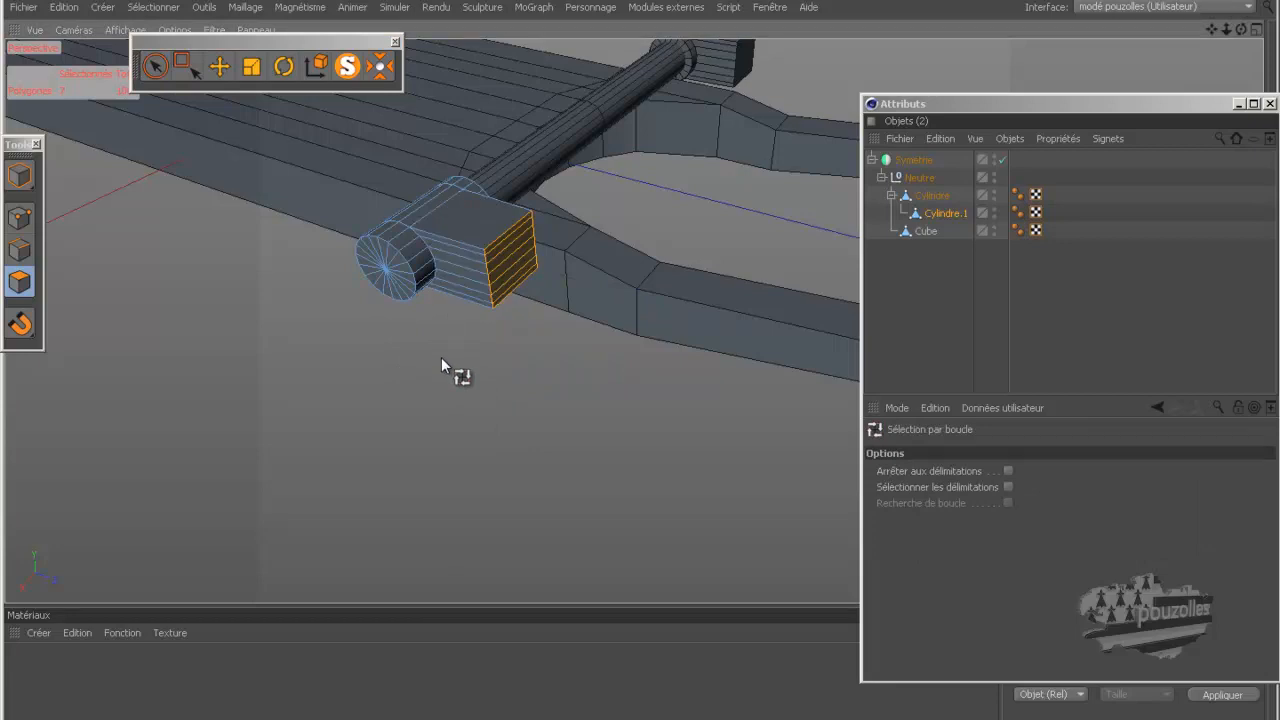
click(454, 242)
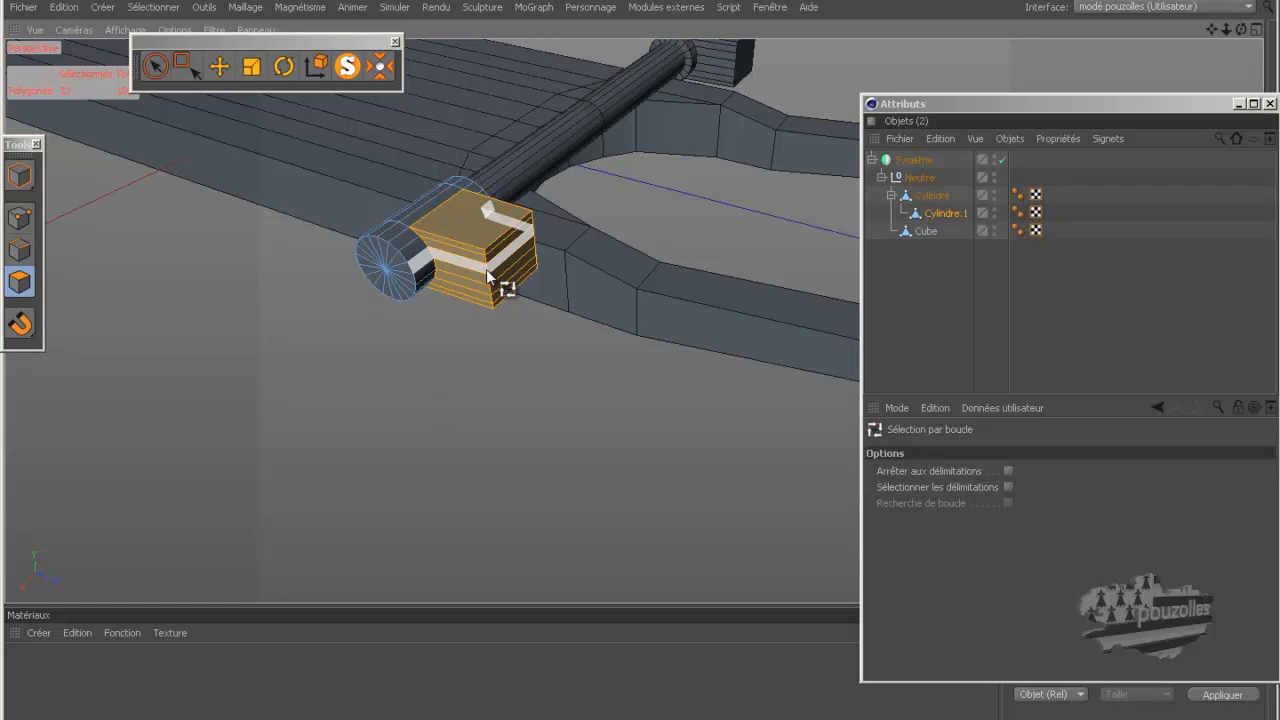
click(325, 340)
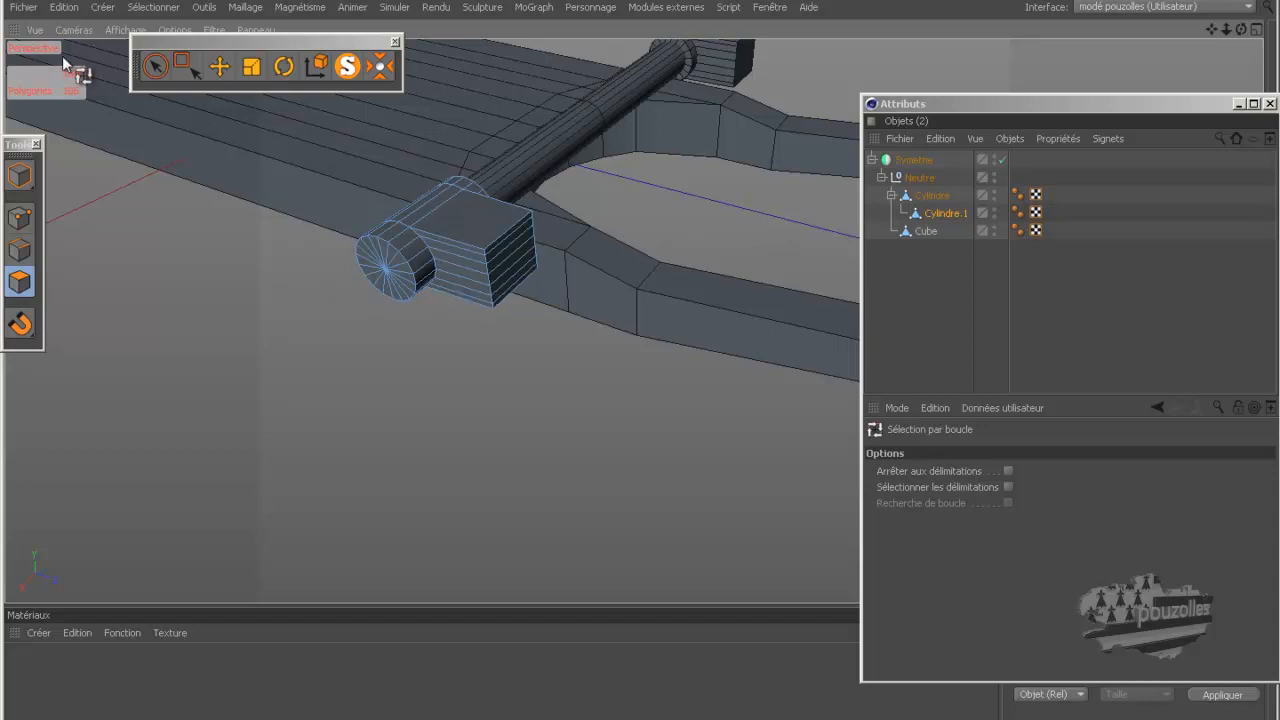
- Undo the arm work on Cylindre.1, including its extrusion and edge loop cuts, back to the plain hub cylinder
click(63, 7)
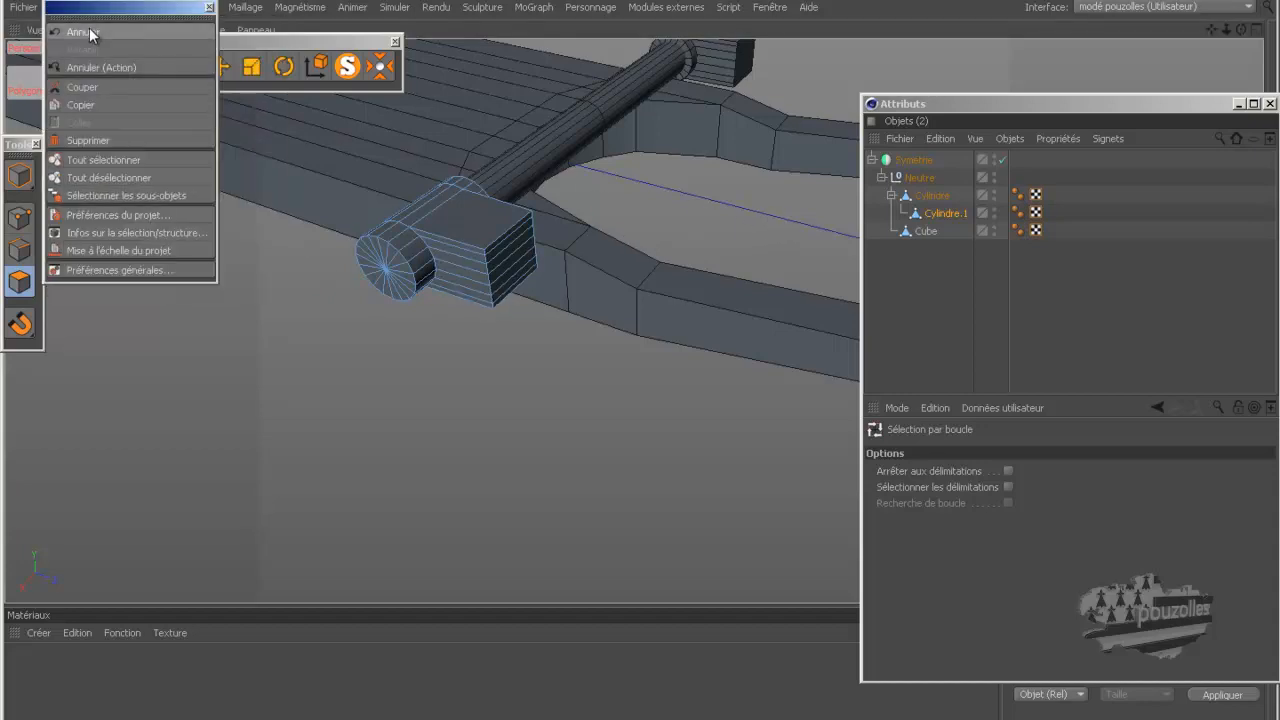
click(90, 32)
click(90, 32)
click(90, 32)
click(90, 32)
click(90, 32)
click(90, 32)
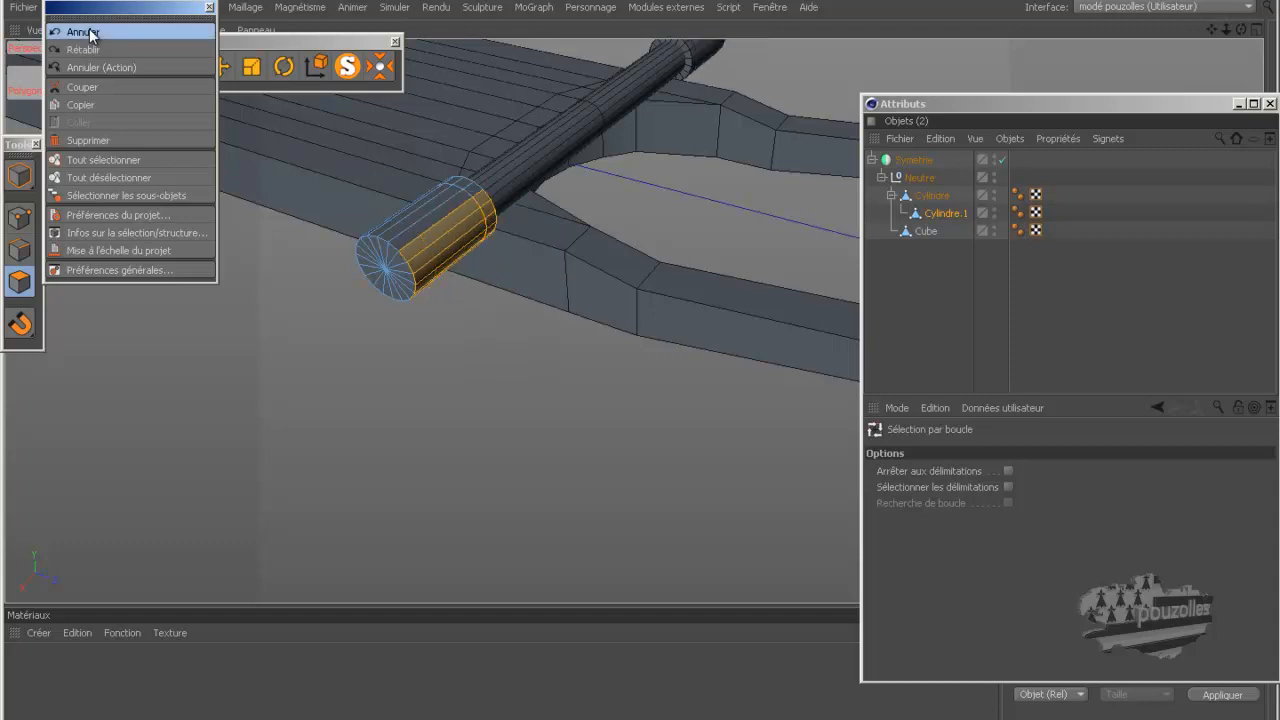
click(90, 32)
click(295, 410)
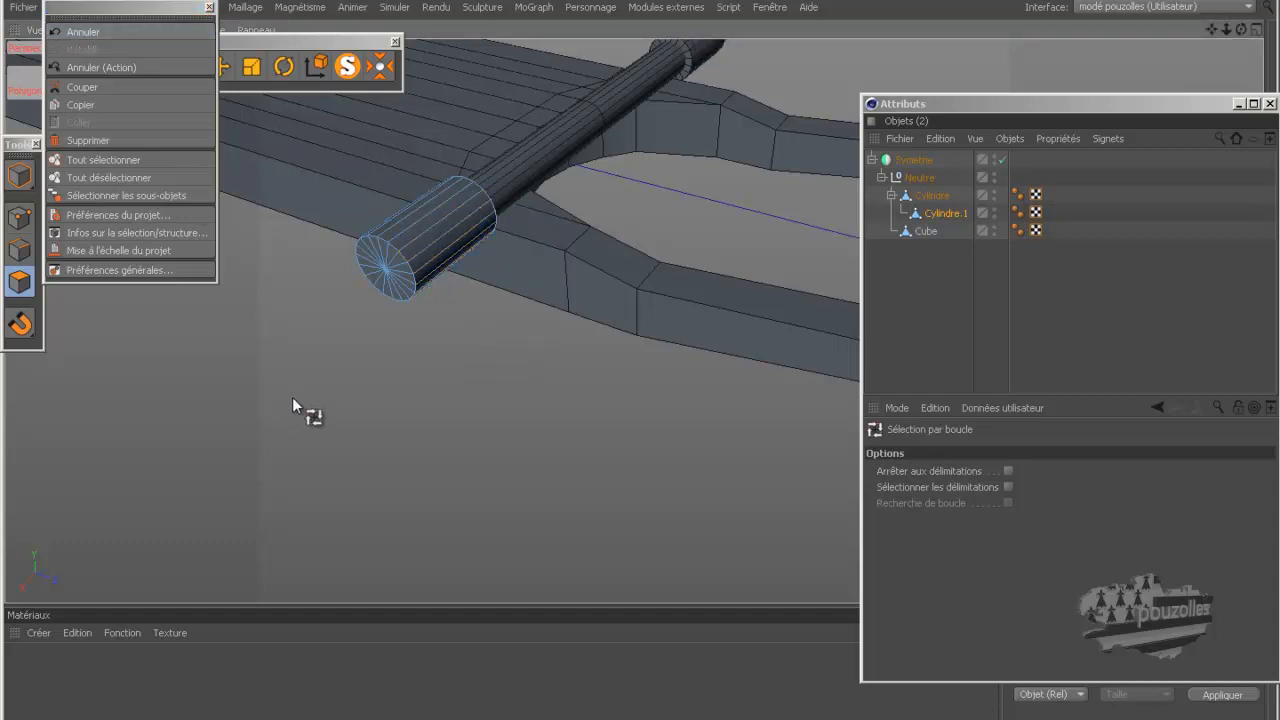
click(209, 7)
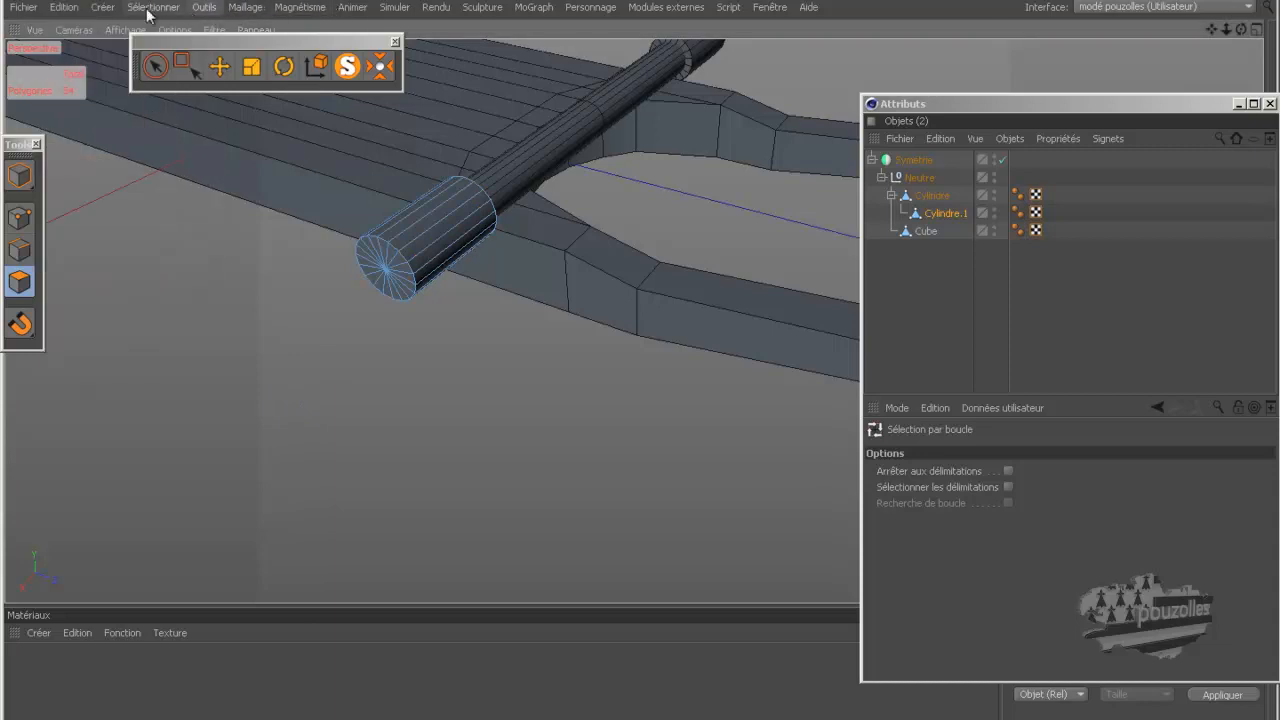
- Add a cube primitive and move it in the top view onto the hub cylinder where the suspension arm starts in the photo
click(103, 8)
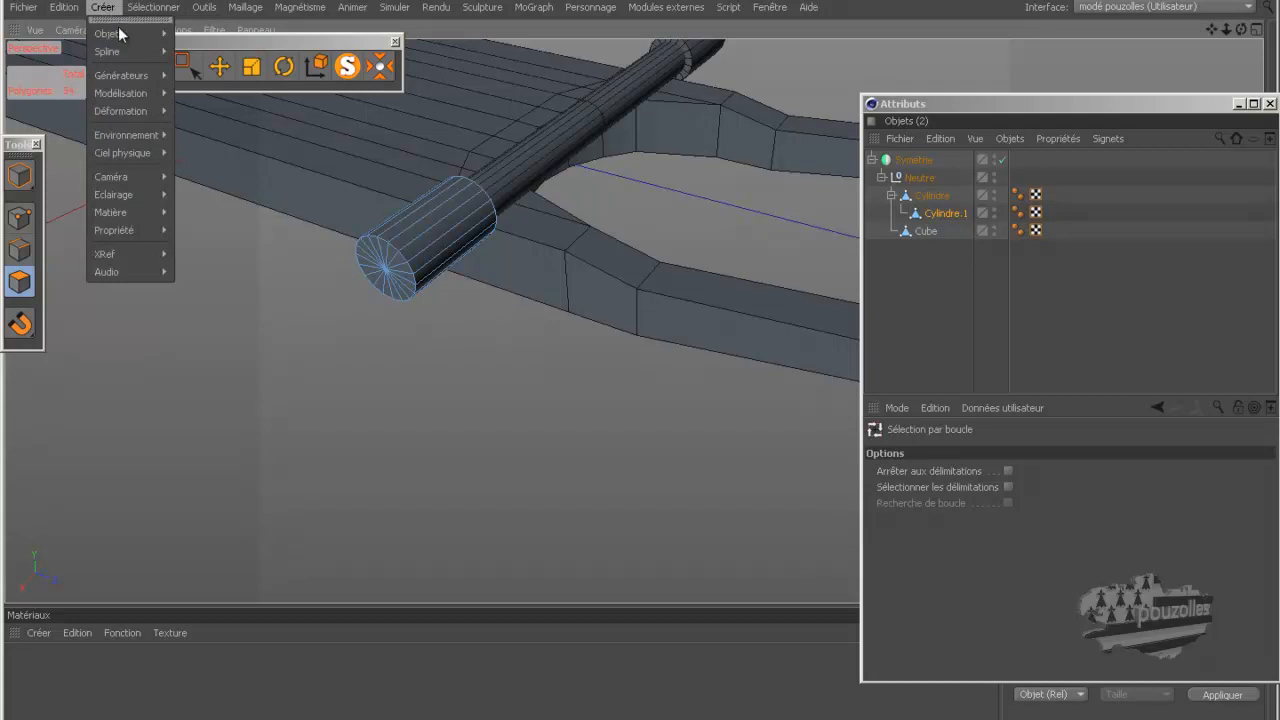
mouse_move(126, 33)
click(219, 115)
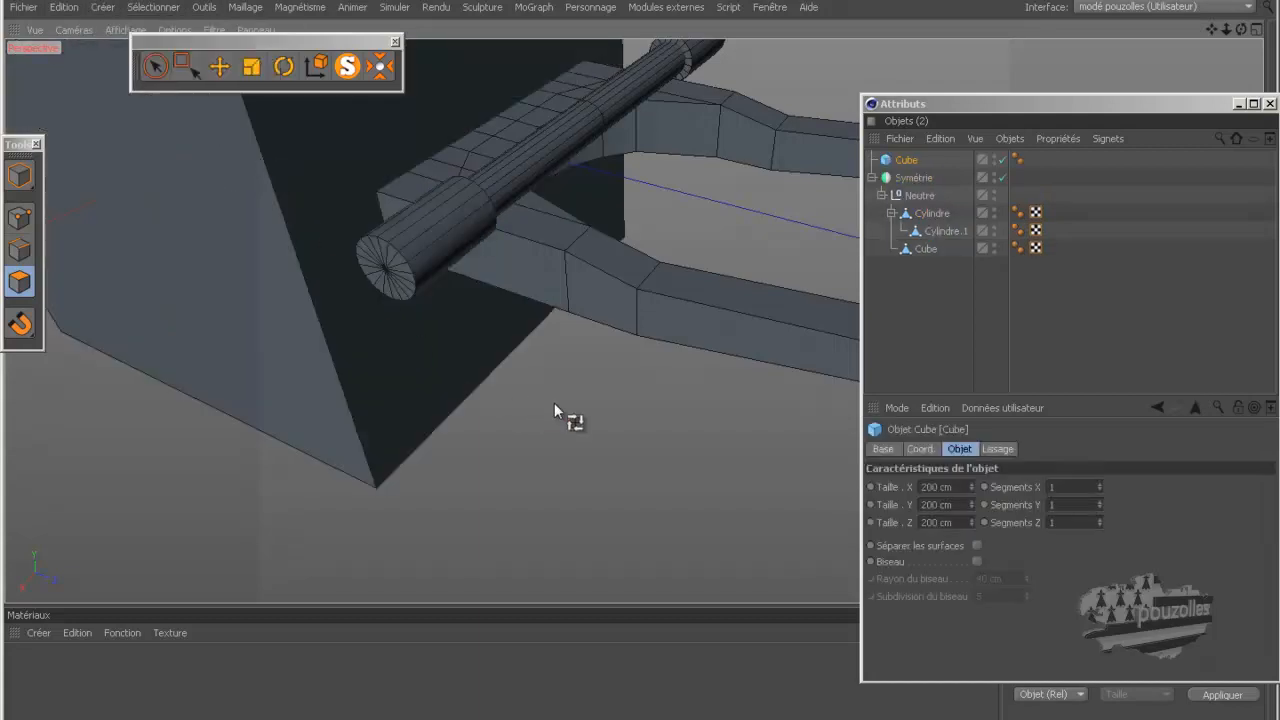
click(219, 66)
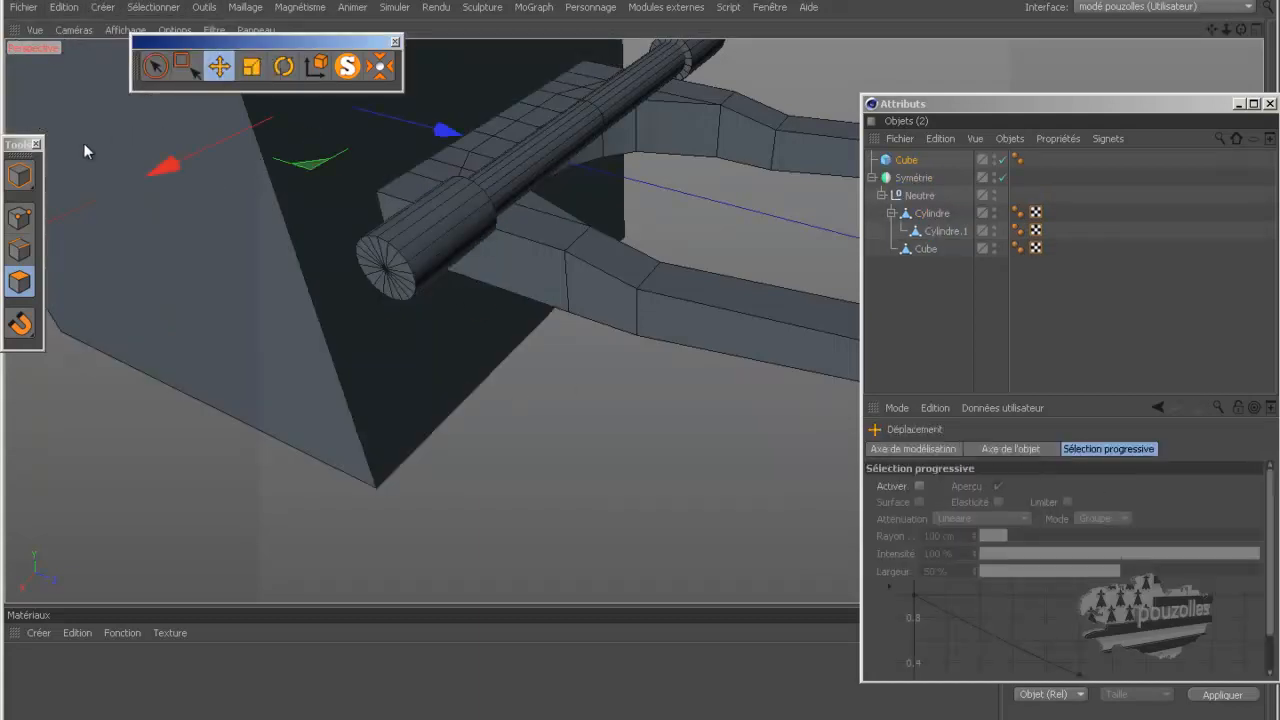
scroll(554, 415, down, 3)
middle_click(554, 415)
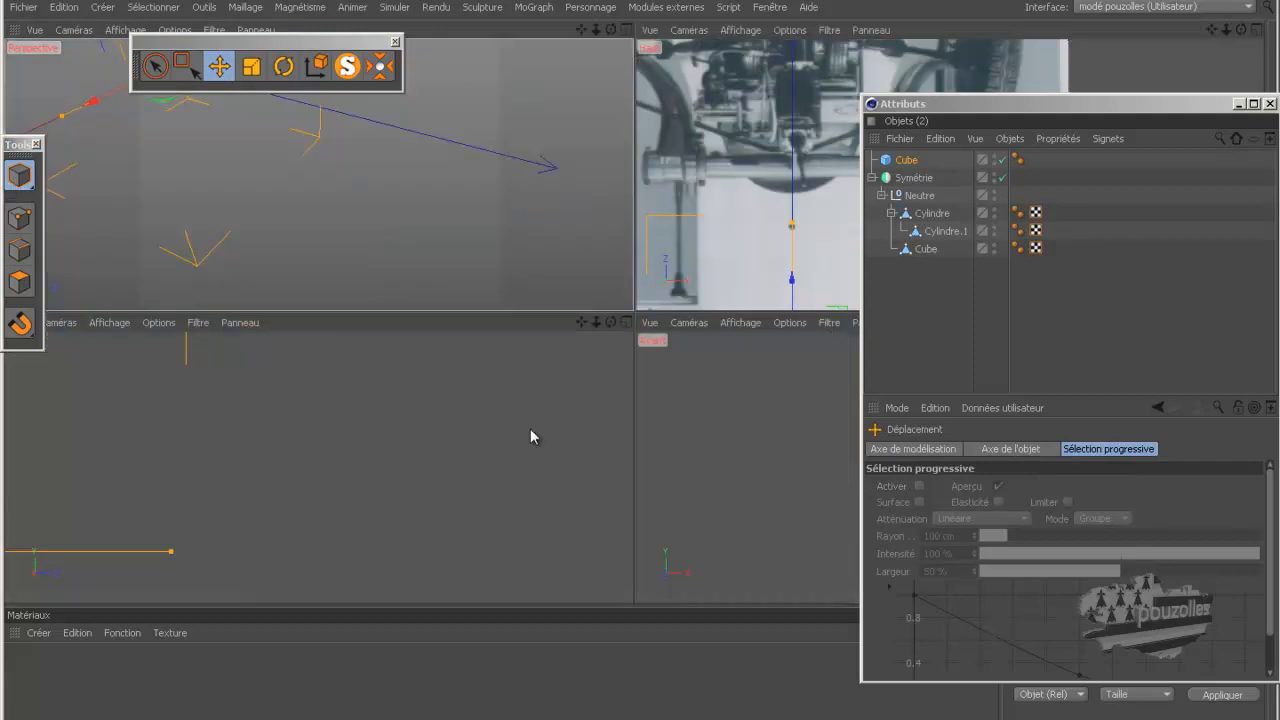
middle_click(660, 262)
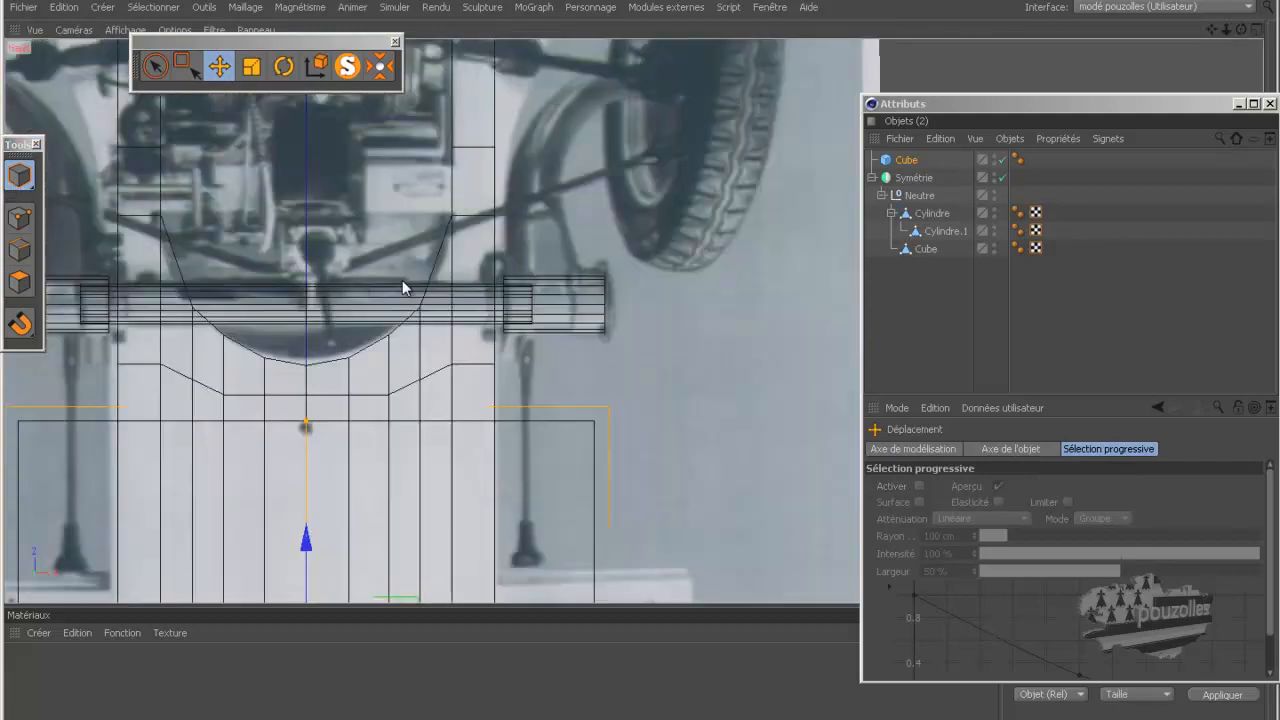
scroll(394, 281, down, 4)
drag(450, 374, 558, 183)
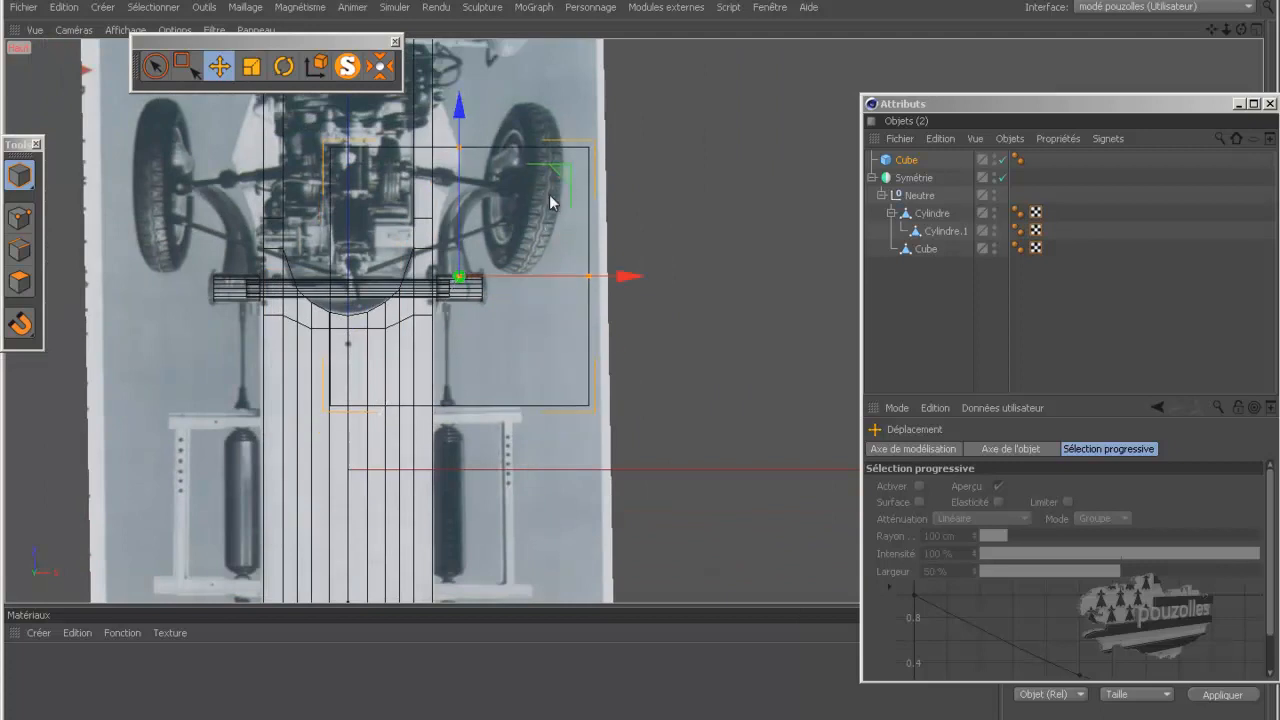
- Resize the cube to about 20.8 cm in X and 11.7 cm in Z, aligning it with the arm's base in the top-view photo
scroll(474, 266, up, 1)
scroll(474, 266, up, 1)
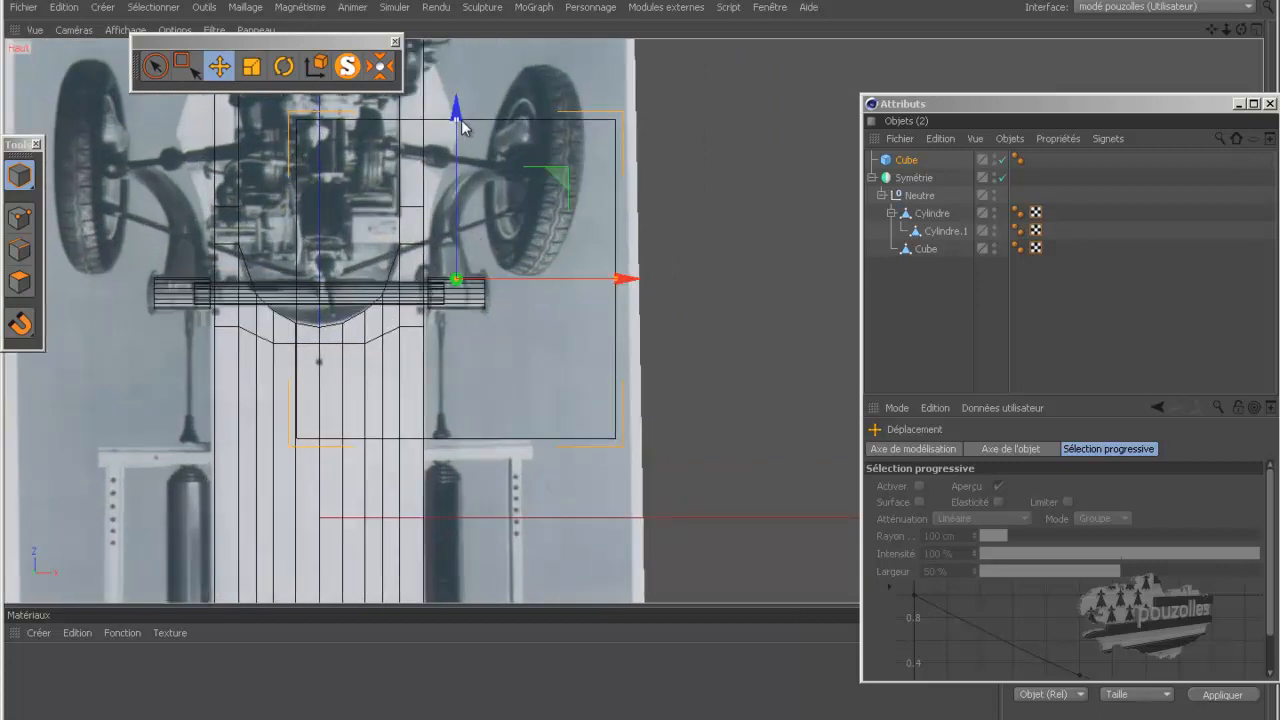
drag(456, 127, 476, 258)
scroll(476, 258, up, 5)
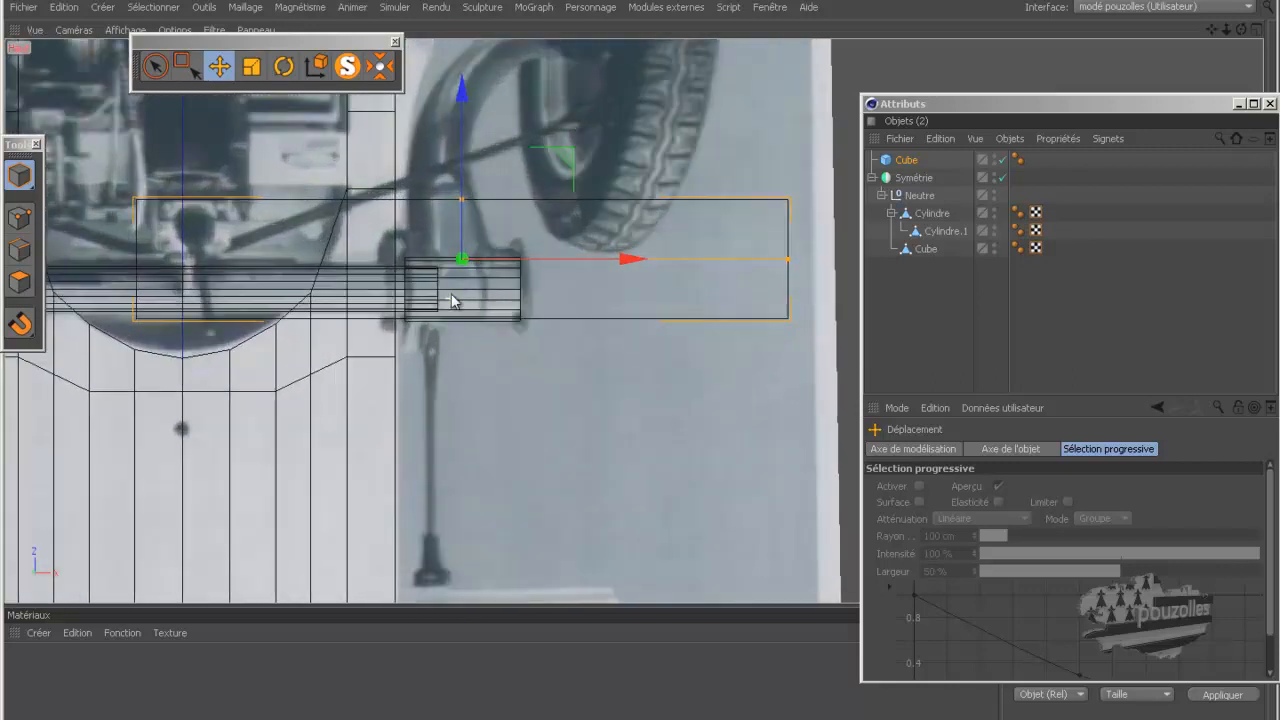
drag(461, 204, 470, 248)
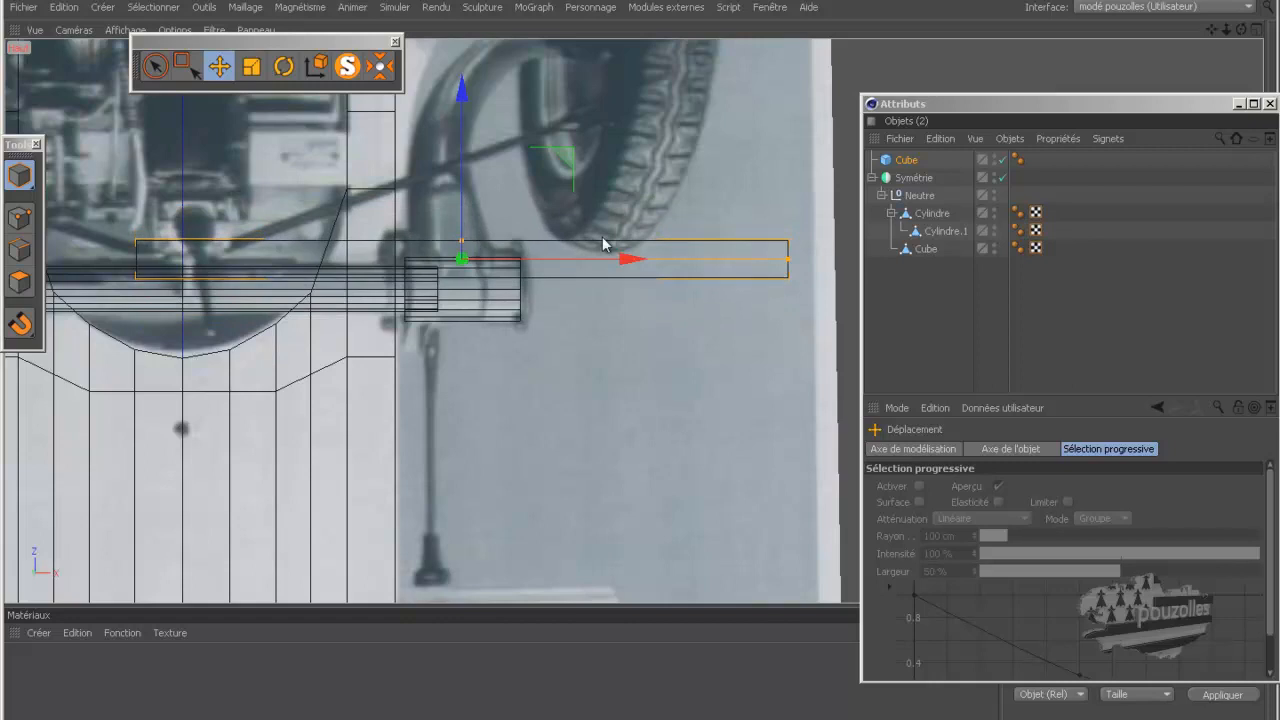
drag(788, 259, 504, 262)
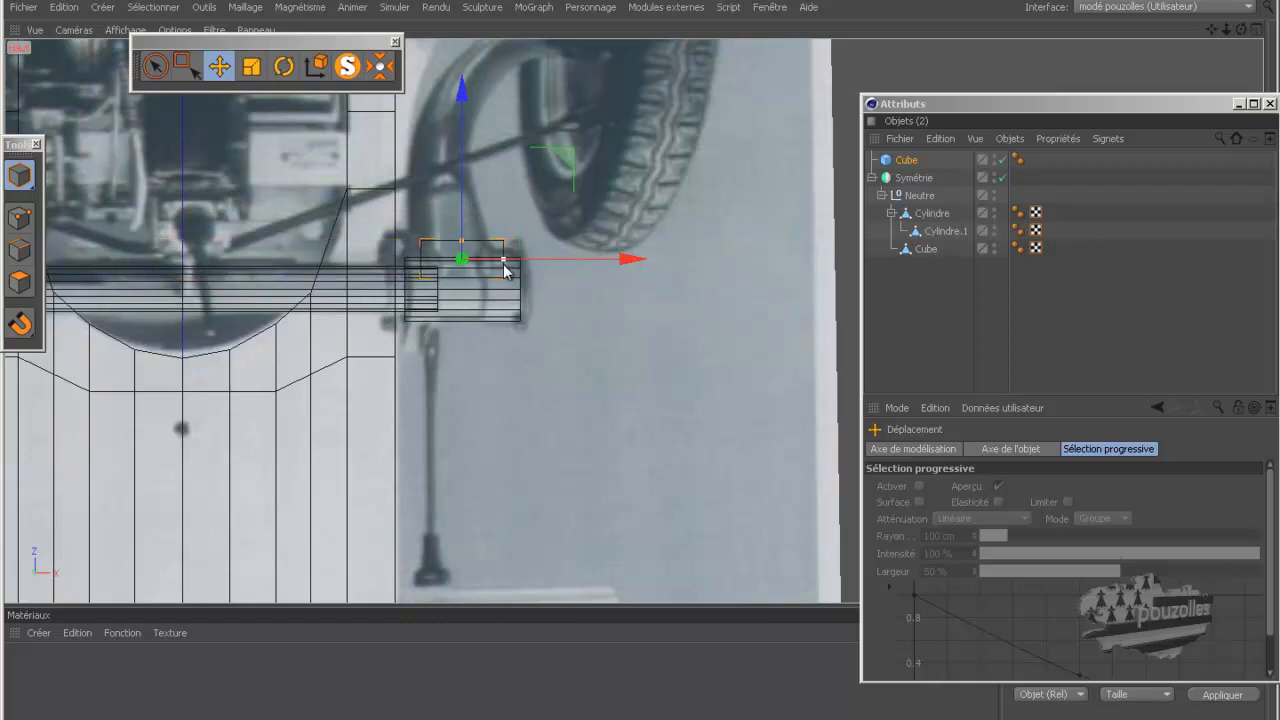
drag(586, 258, 579, 261)
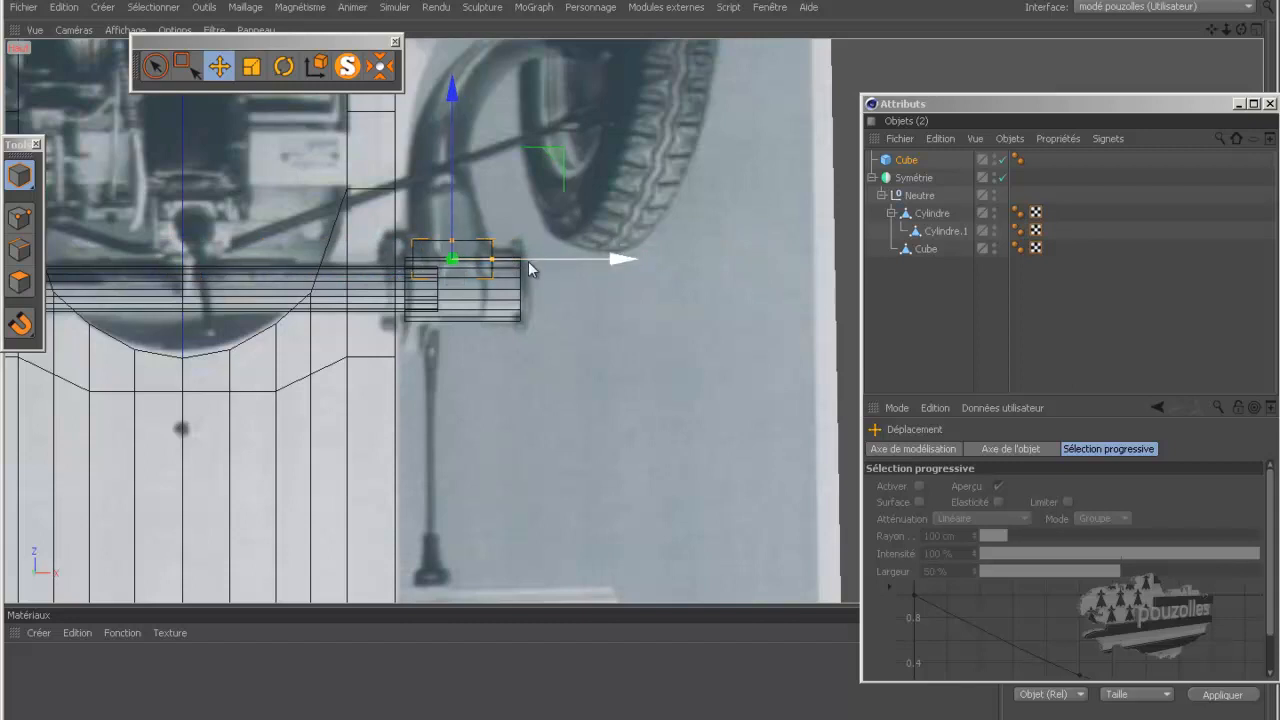
drag(490, 262, 524, 260)
- In the perspective view, reduce the cube's Y size to about 22.9 cm and display its object properties
middle_click(399, 322)
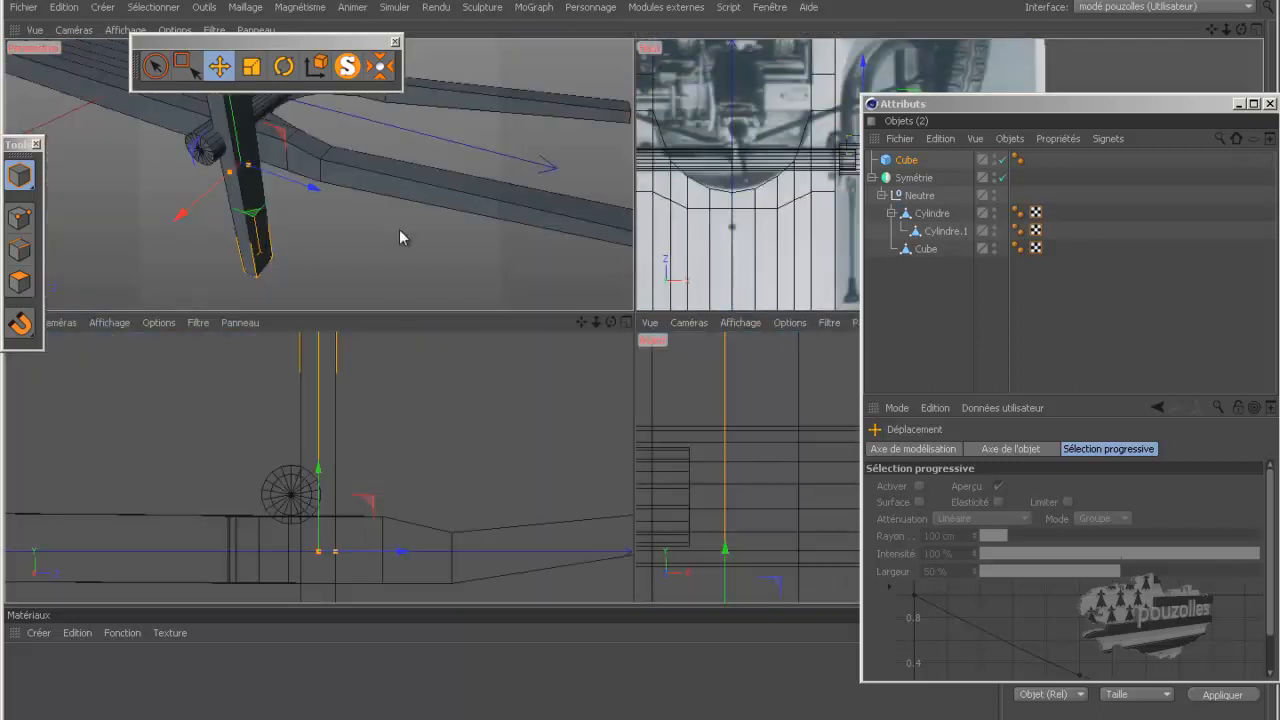
middle_click(399, 231)
scroll(457, 328, down, 4)
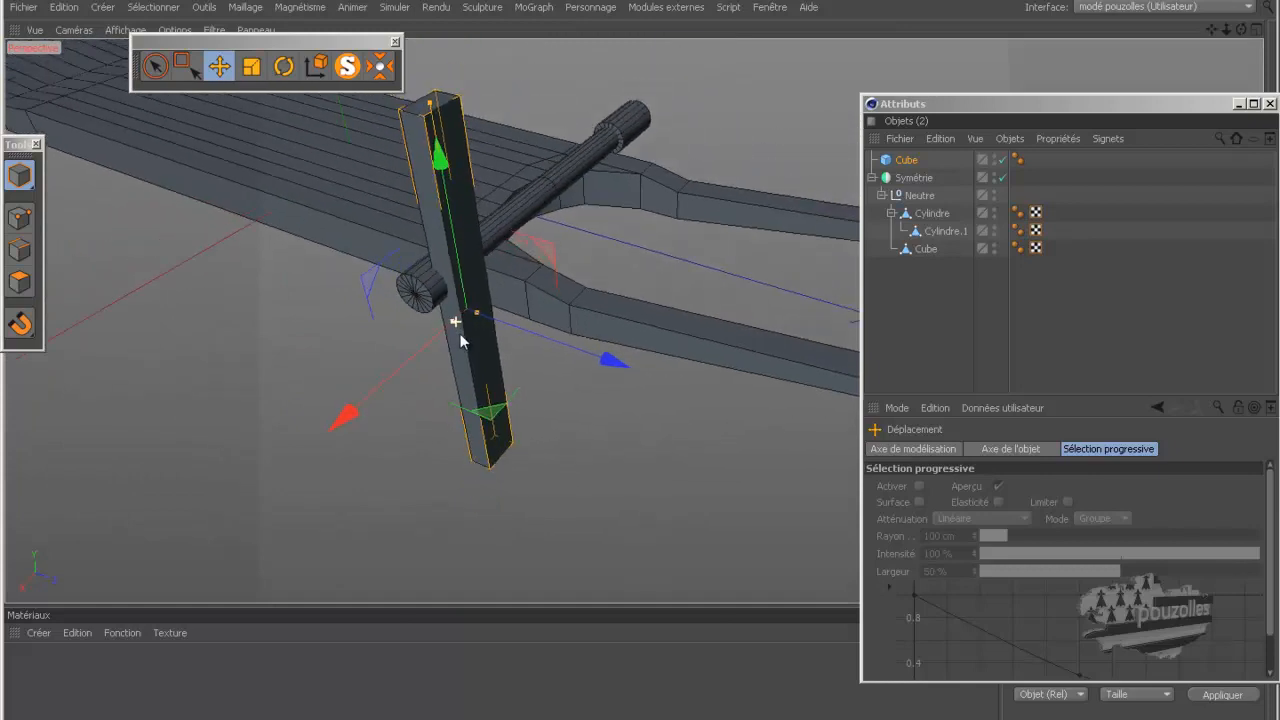
drag(432, 108, 481, 292)
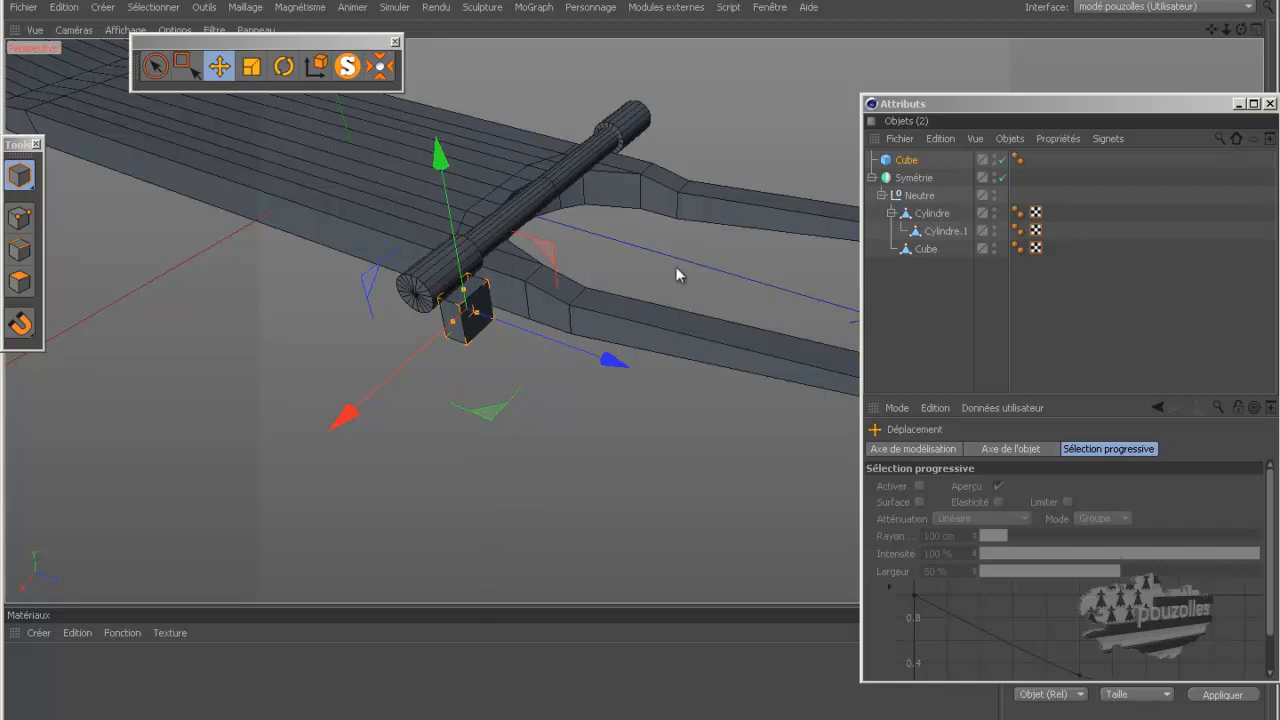
click(908, 162)
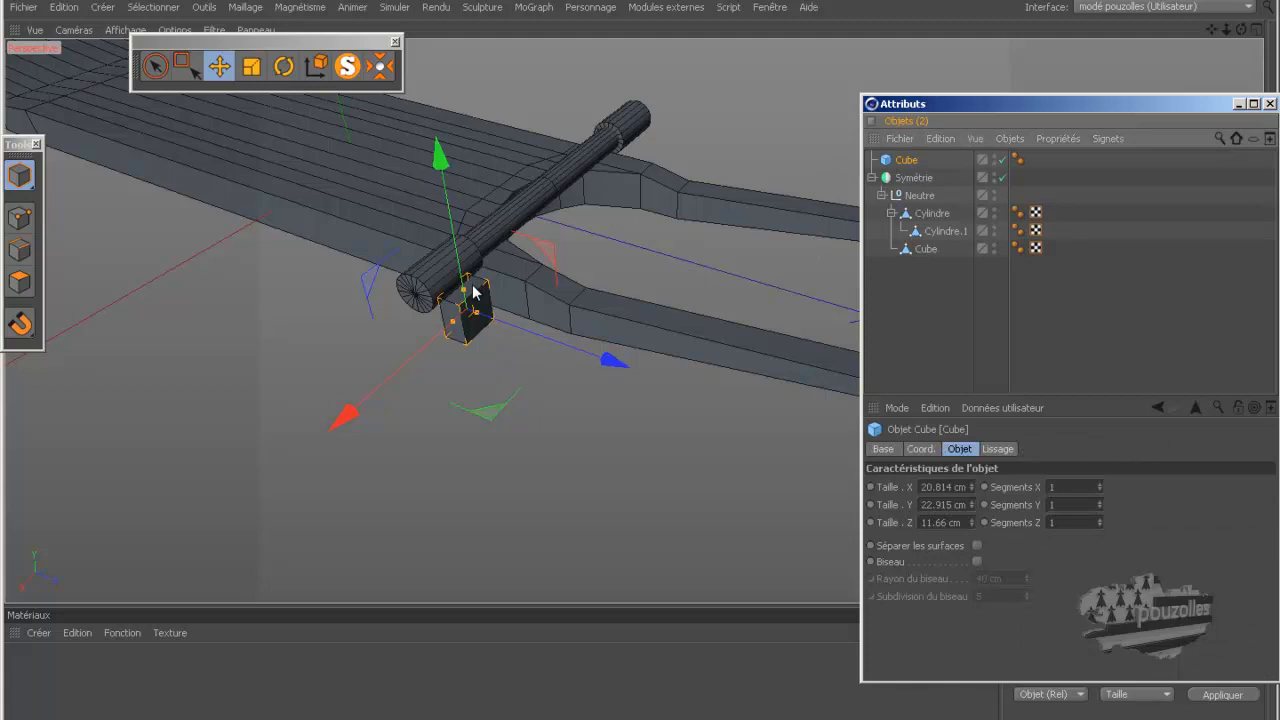
- Set the cube's X and Y sizes to 21 cm and raise it to the hub cylinder's height
drag(465, 291, 466, 288)
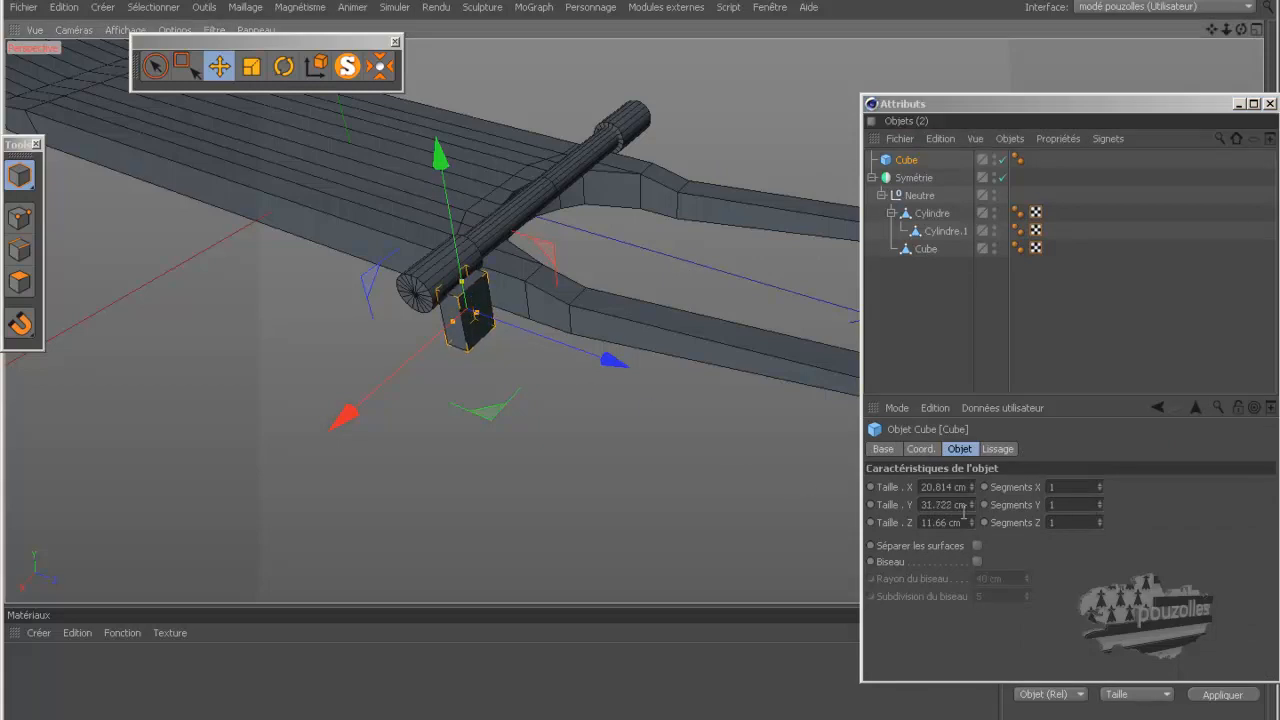
click(941, 487)
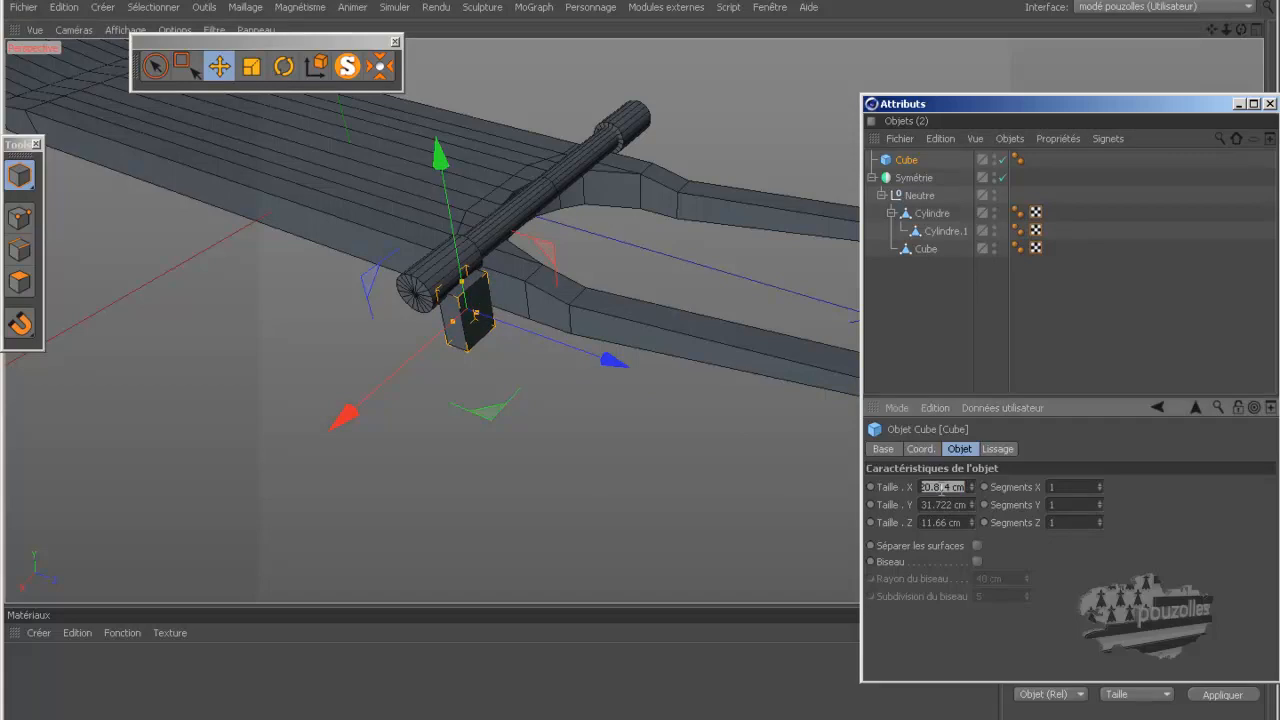
text(21)
click(948, 505)
text(2)
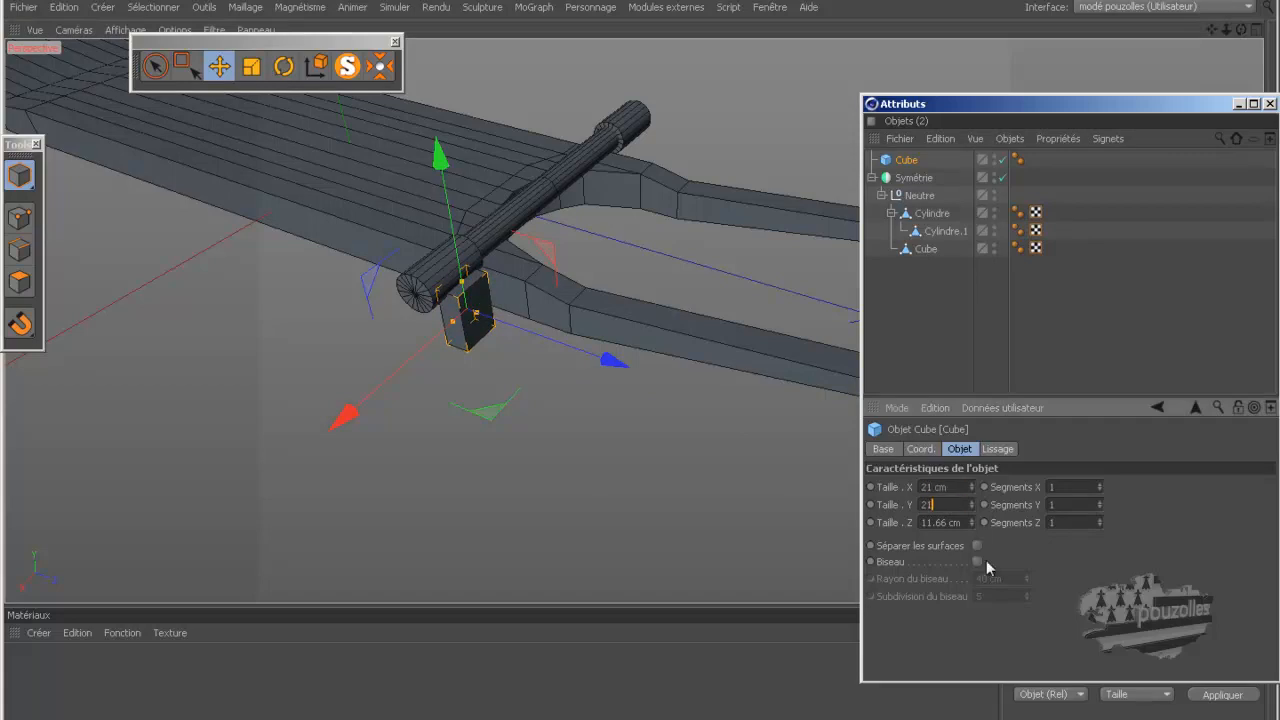
key(Return)
scroll(449, 346, up, 3)
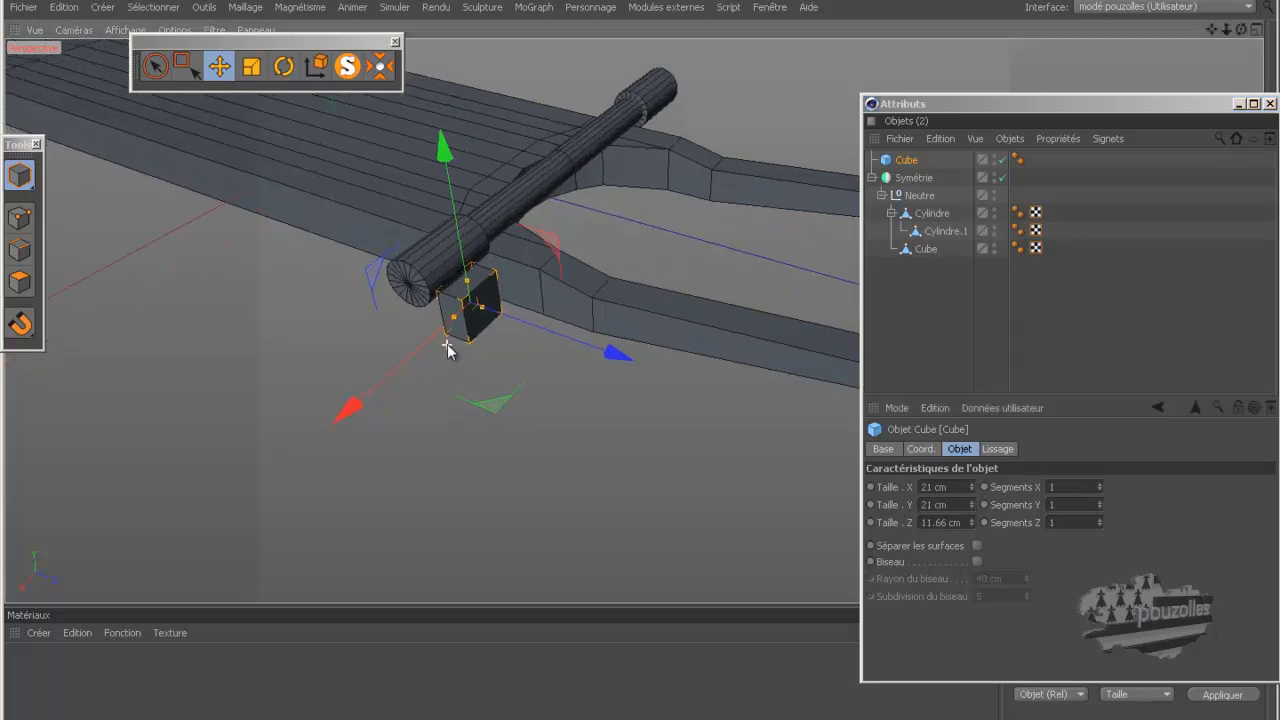
drag(460, 160, 457, 101)
- Reduce the cube's X and Y sizes to 19 cm, comparing it with the hub cylinder in the side view
drag(1242, 33, 643, 365)
middle_click(655, 482)
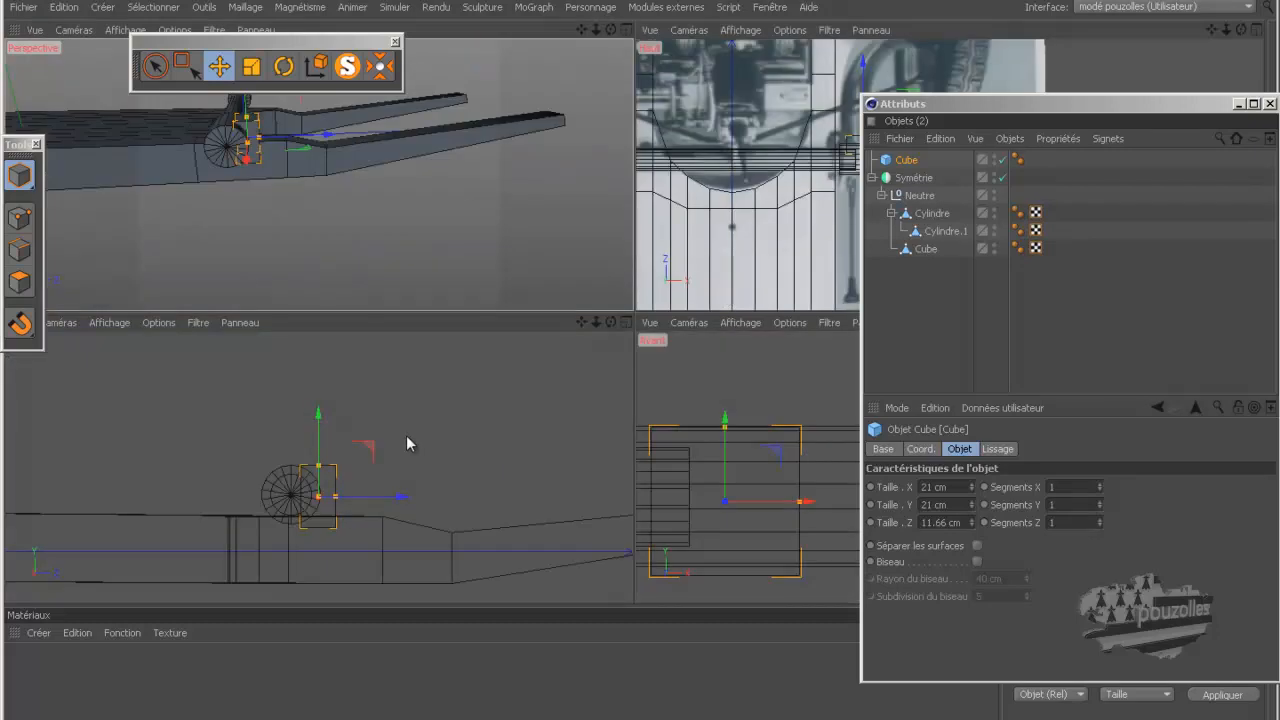
middle_click(388, 497)
scroll(712, 422, up, 5)
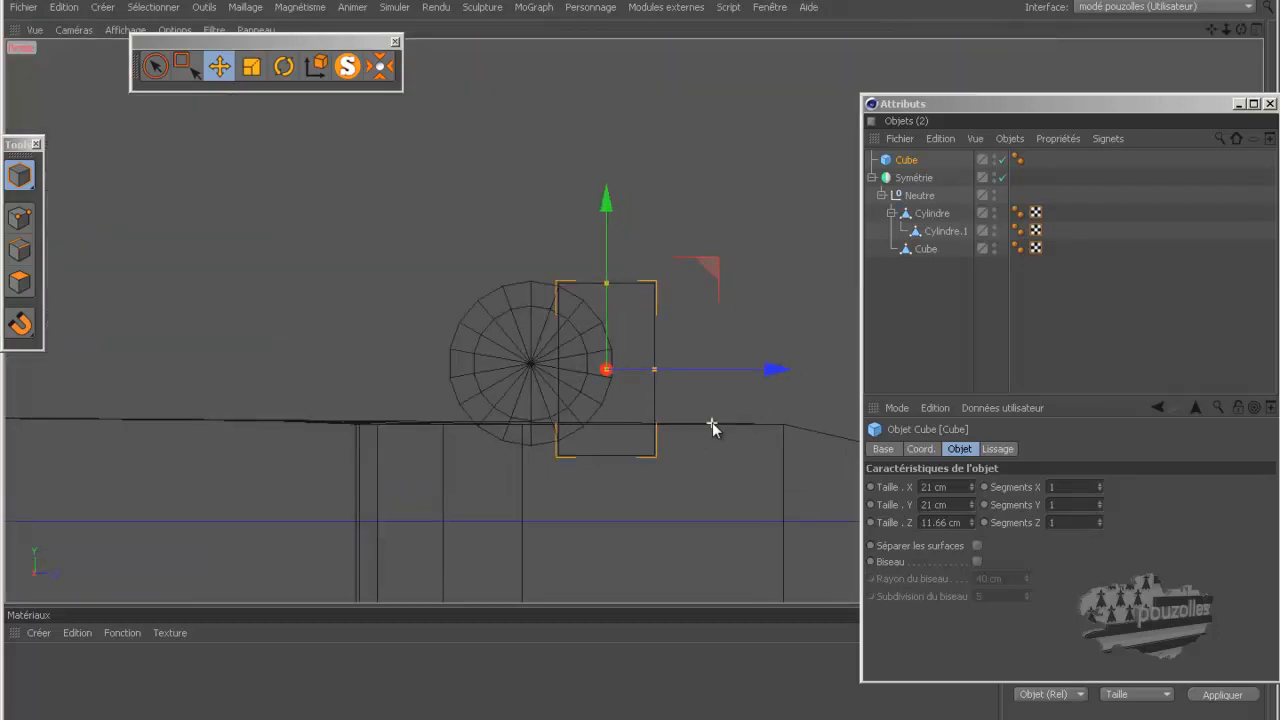
double_click(930, 486)
text(1)
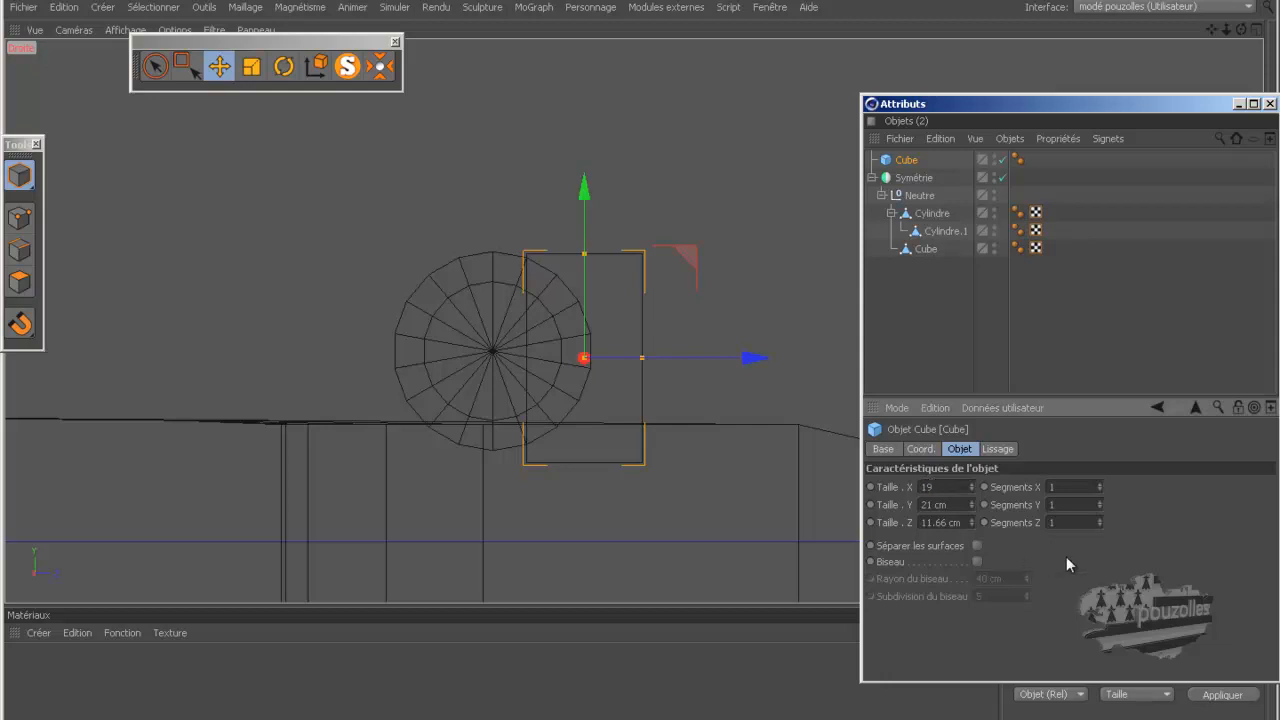
double_click(929, 504)
text(19)
key(Return)
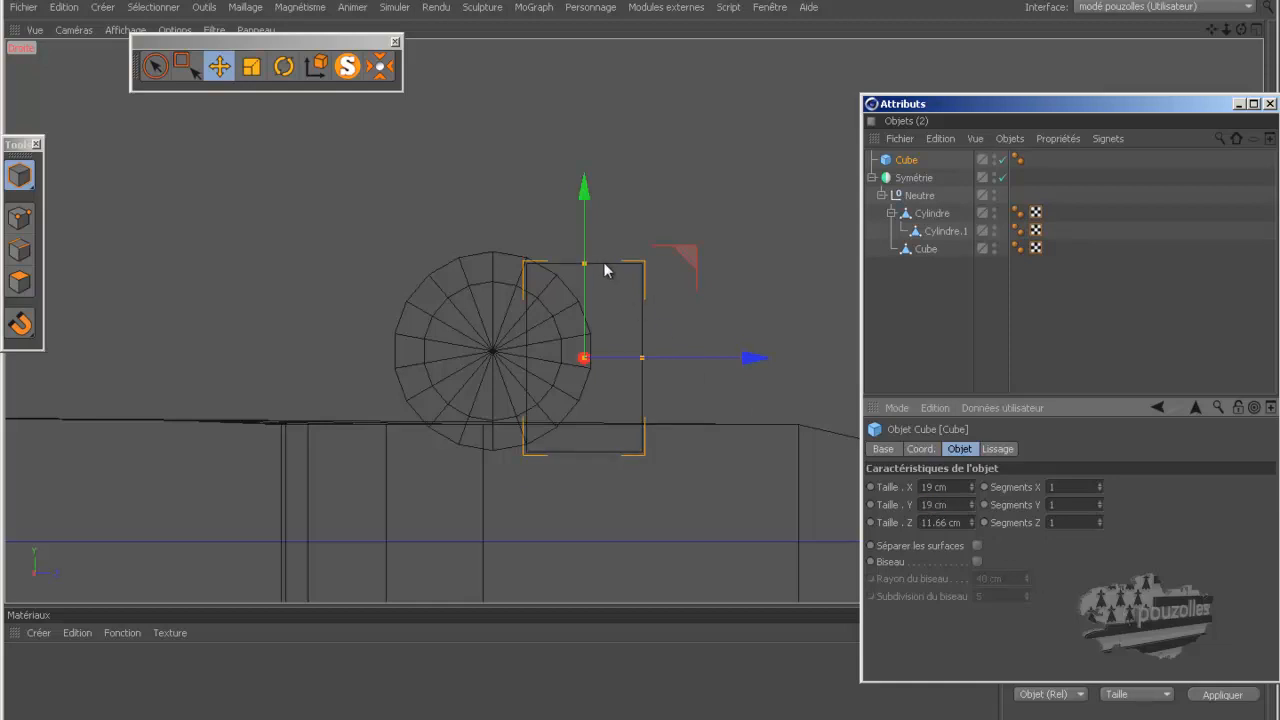
- Set the cube's X size to 47 cm and its Y size to 17 cm
double_click(940, 487)
text(4)
text(1)
text(7)
key(Return)
- In the side view, reduce the cube's Z size to about 7.3 cm and align it with the hub cylinder's centre height, partly inside the cylinder
drag(585, 222, 585, 230)
drag(643, 349, 621, 349)
drag(751, 349, 735, 349)
- In the perspective view, shorten the cube along the hub cylinder and set its X size to 17 cm
middle_click(318, 256)
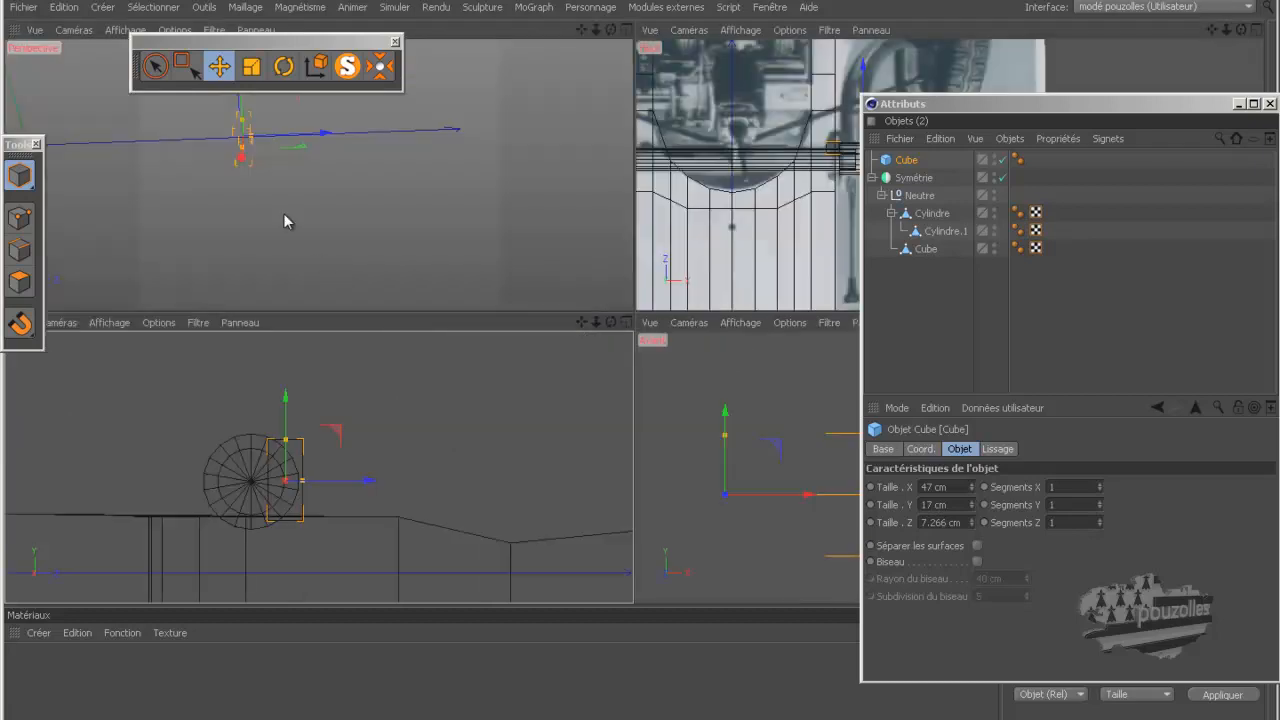
middle_click(286, 217)
drag(1242, 26, 639, 357)
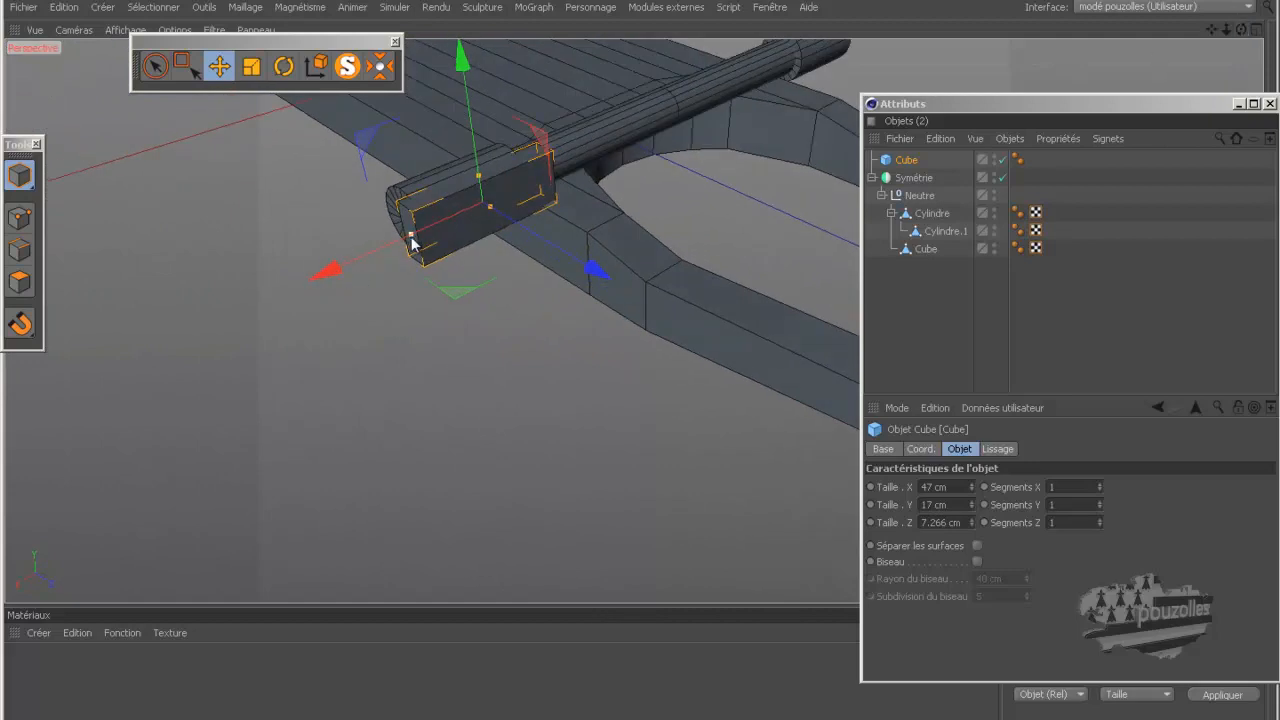
drag(412, 238, 458, 241)
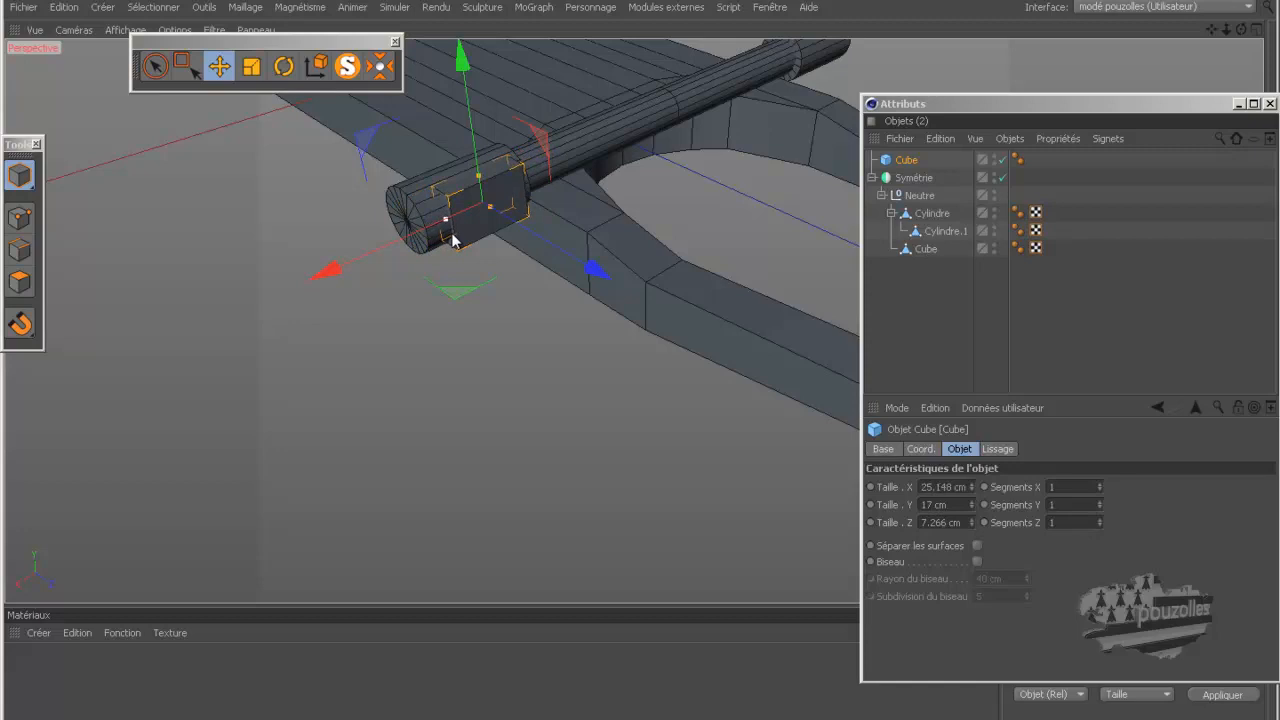
double_click(946, 488)
text(17)
key(Return)
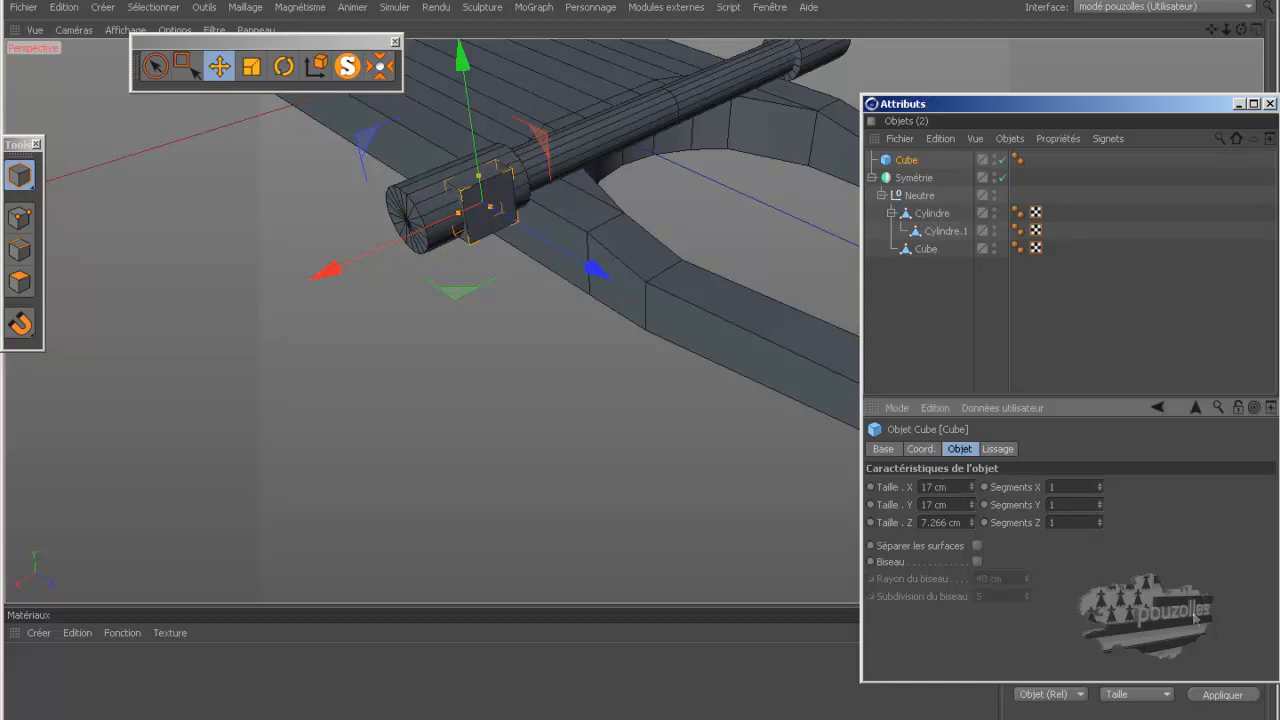
- Widen the cube to match the arm's base in the top-view photo, setting its X size to 22 cm
middle_click(530, 382)
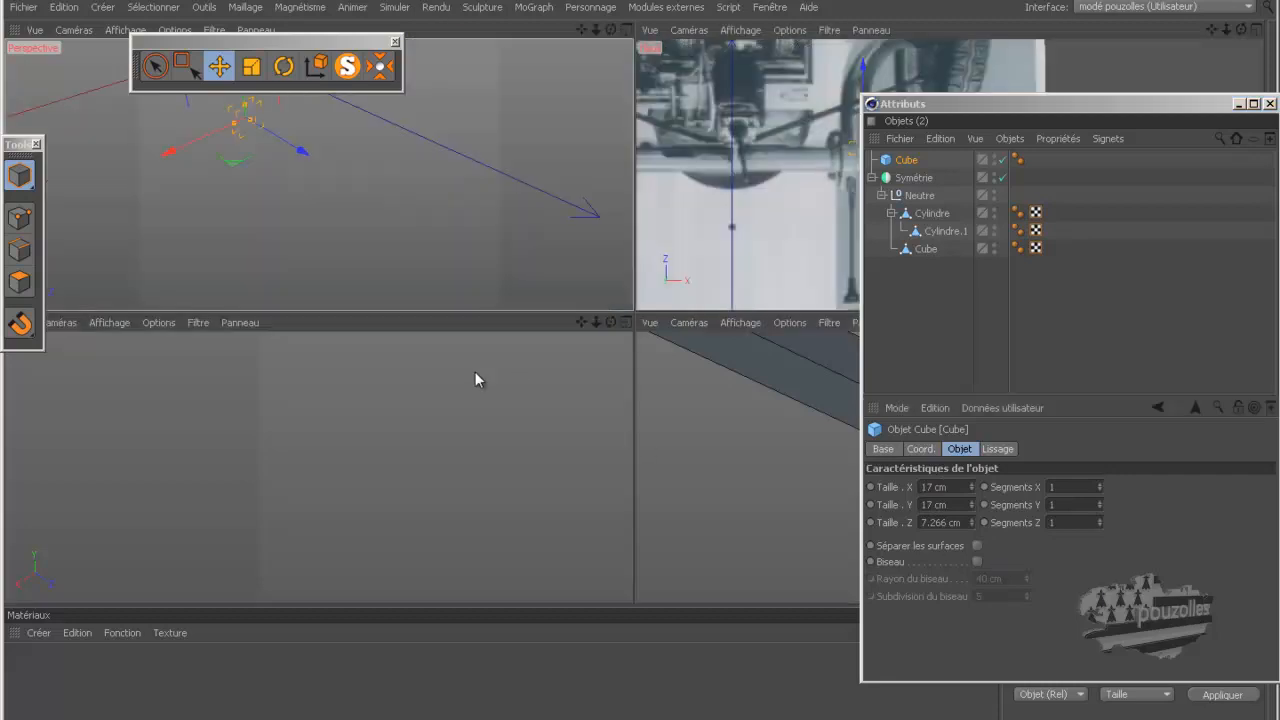
middle_click(690, 264)
scroll(437, 273, up, 3)
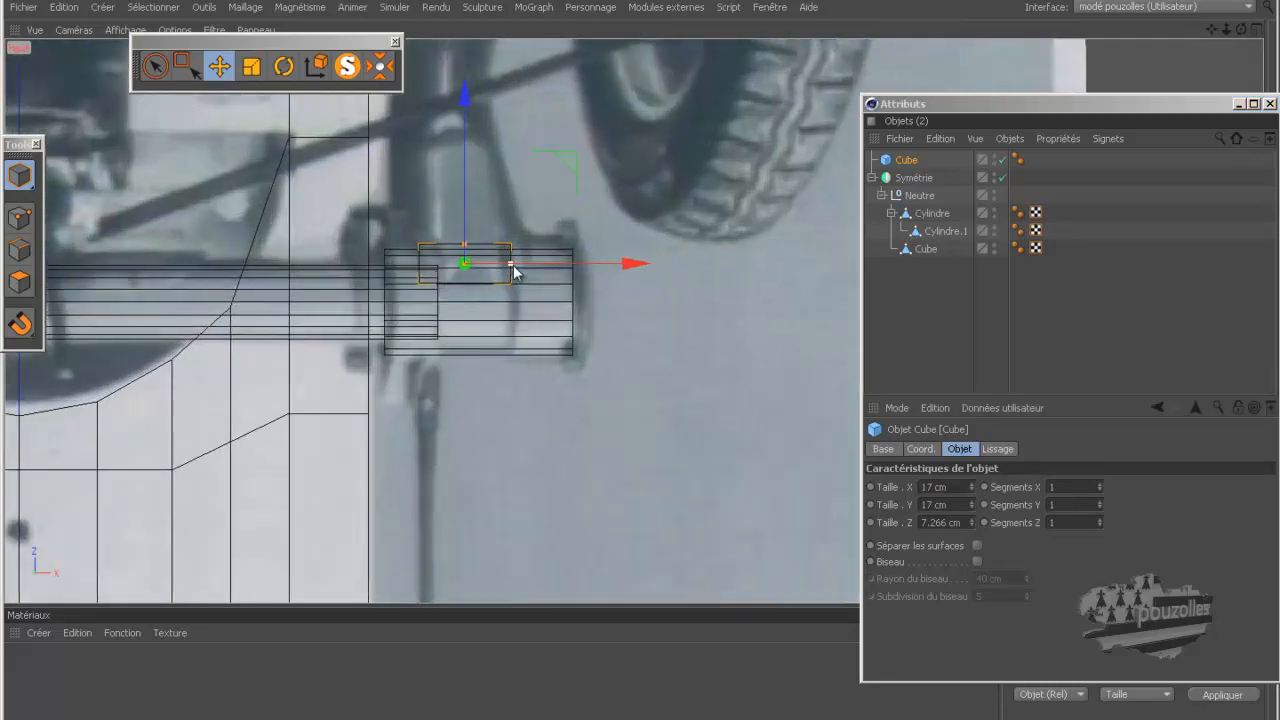
drag(513, 265, 526, 266)
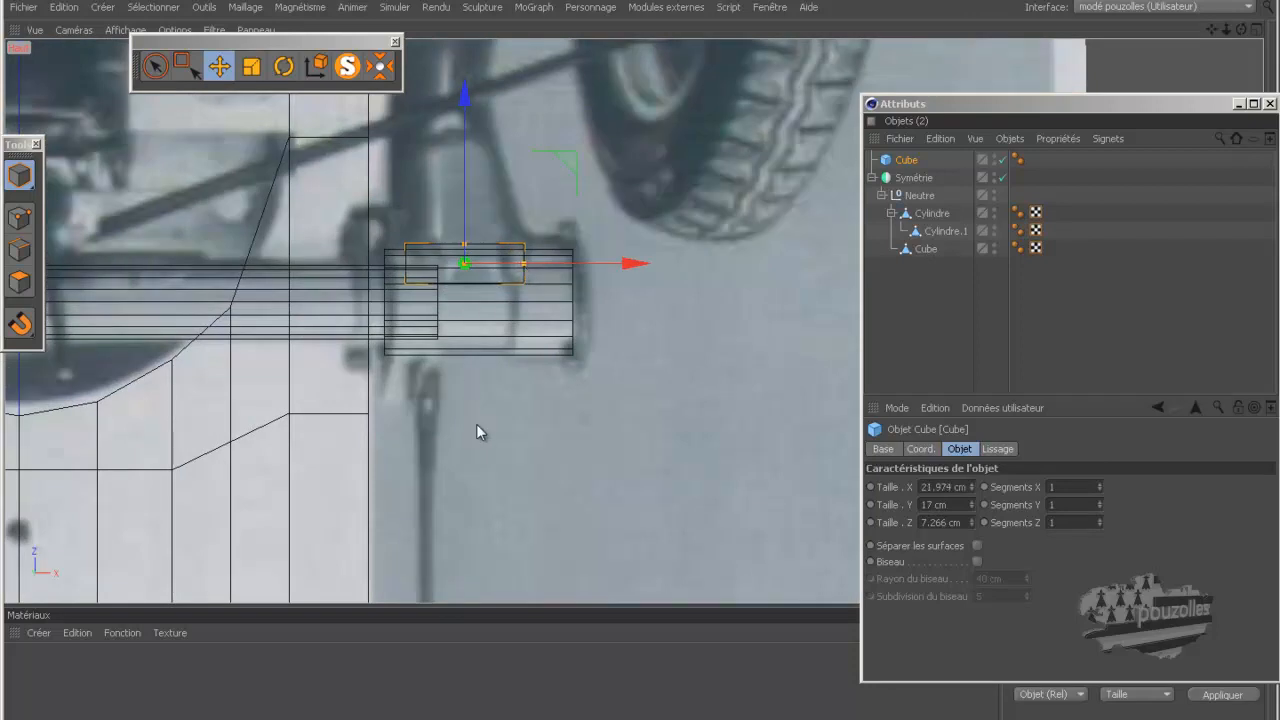
click(942, 487)
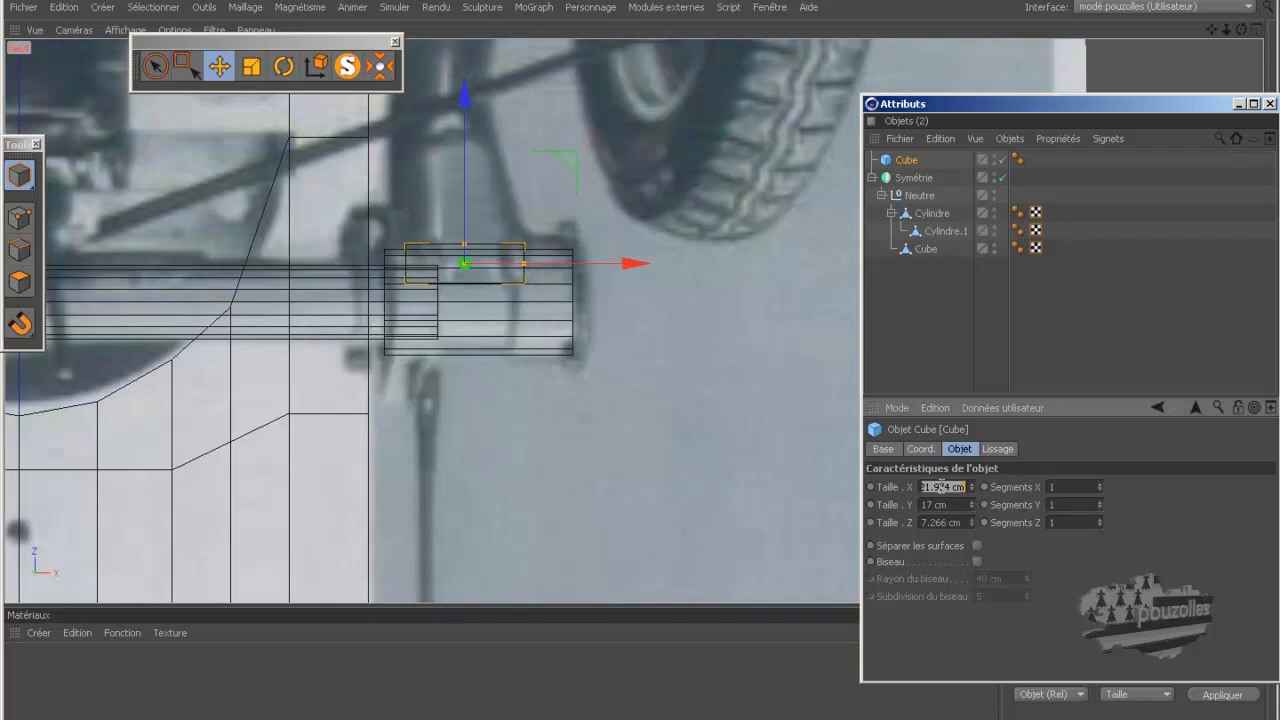
text(22)
- Convert the cube to an editable polygon object and select its face pointing away from the hub cylinder
middle_click(201, 227)
middle_click(274, 241)
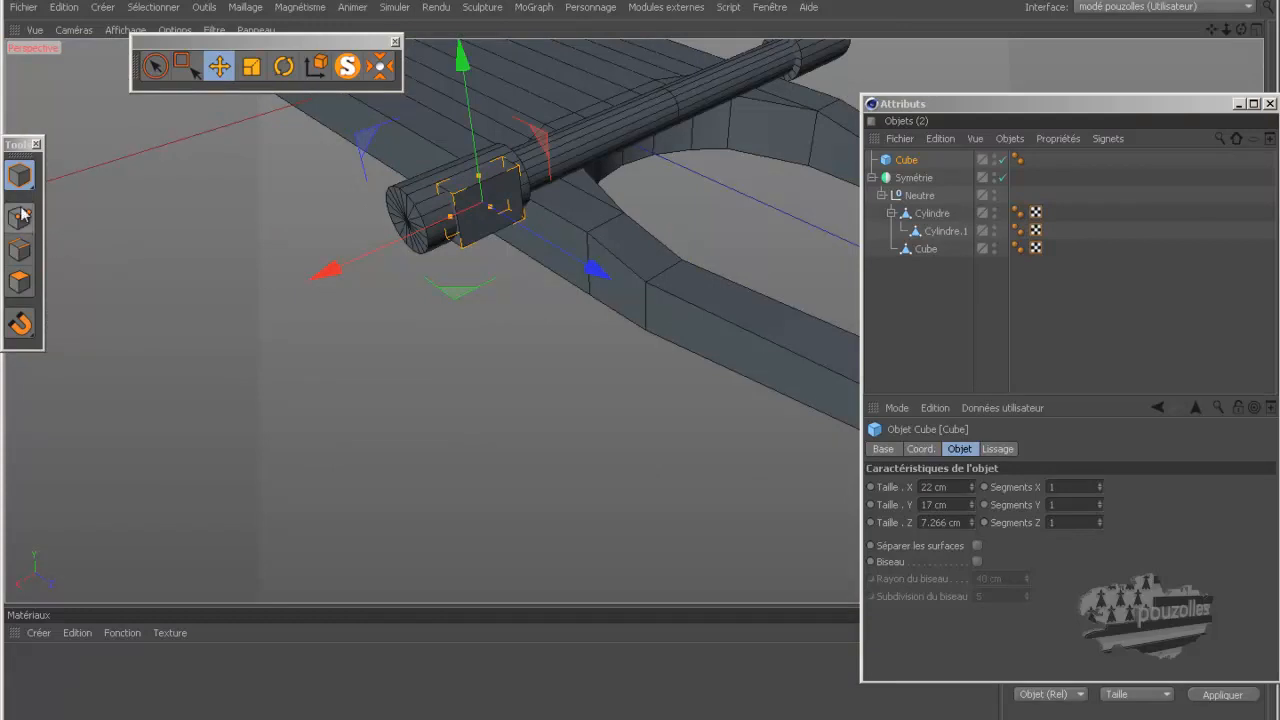
key(c)
click(19, 283)
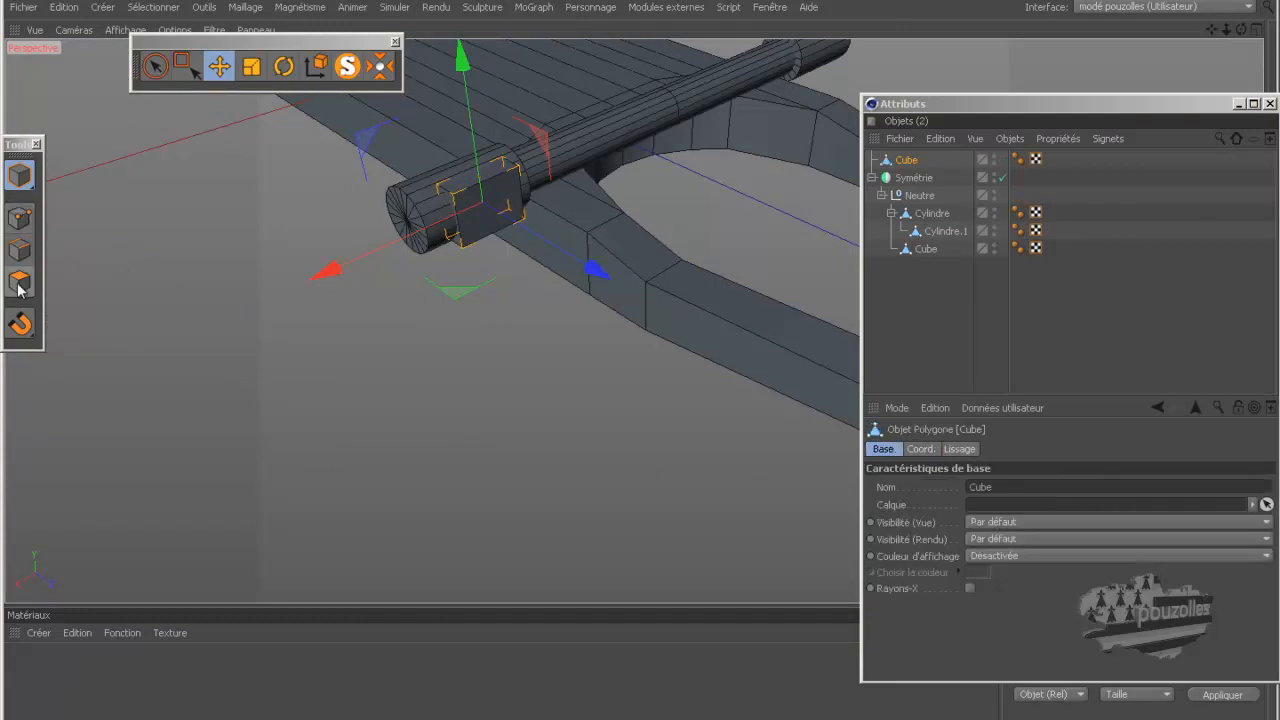
click(221, 70)
click(497, 215)
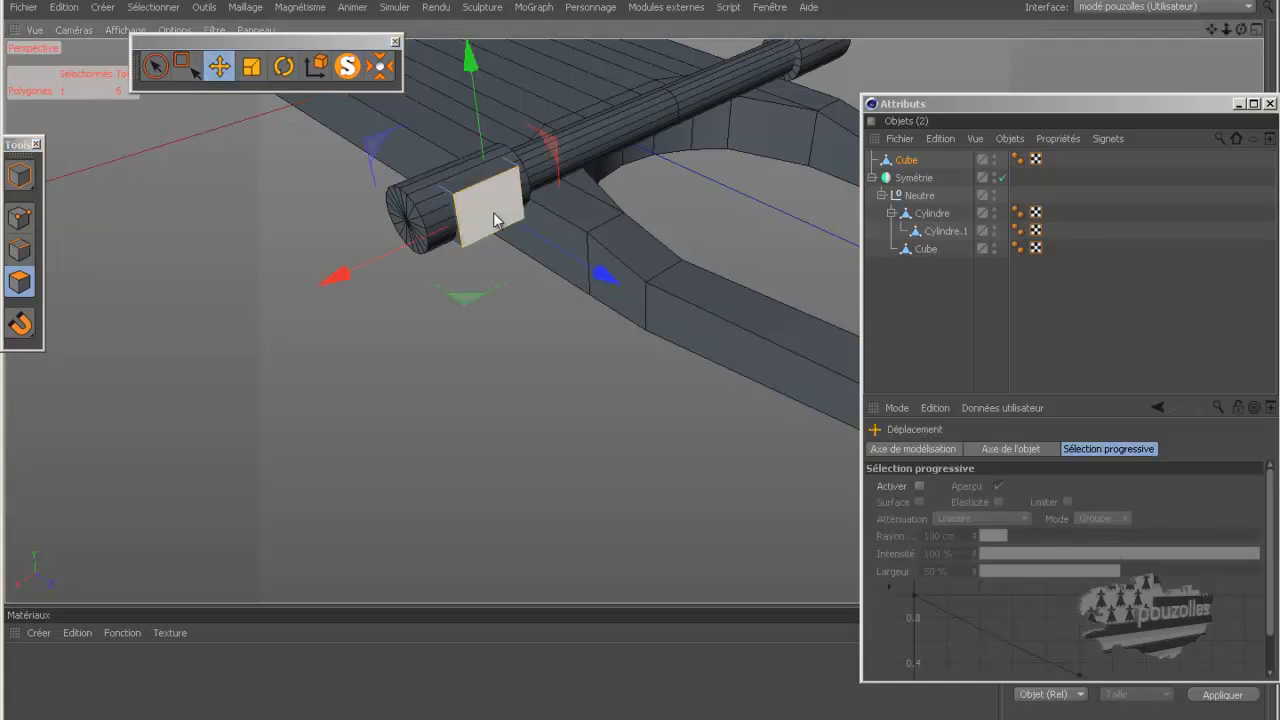
- Try an inner extrusion of 1.2 cm on the cube's selected face and undo it
right_click(416, 364)
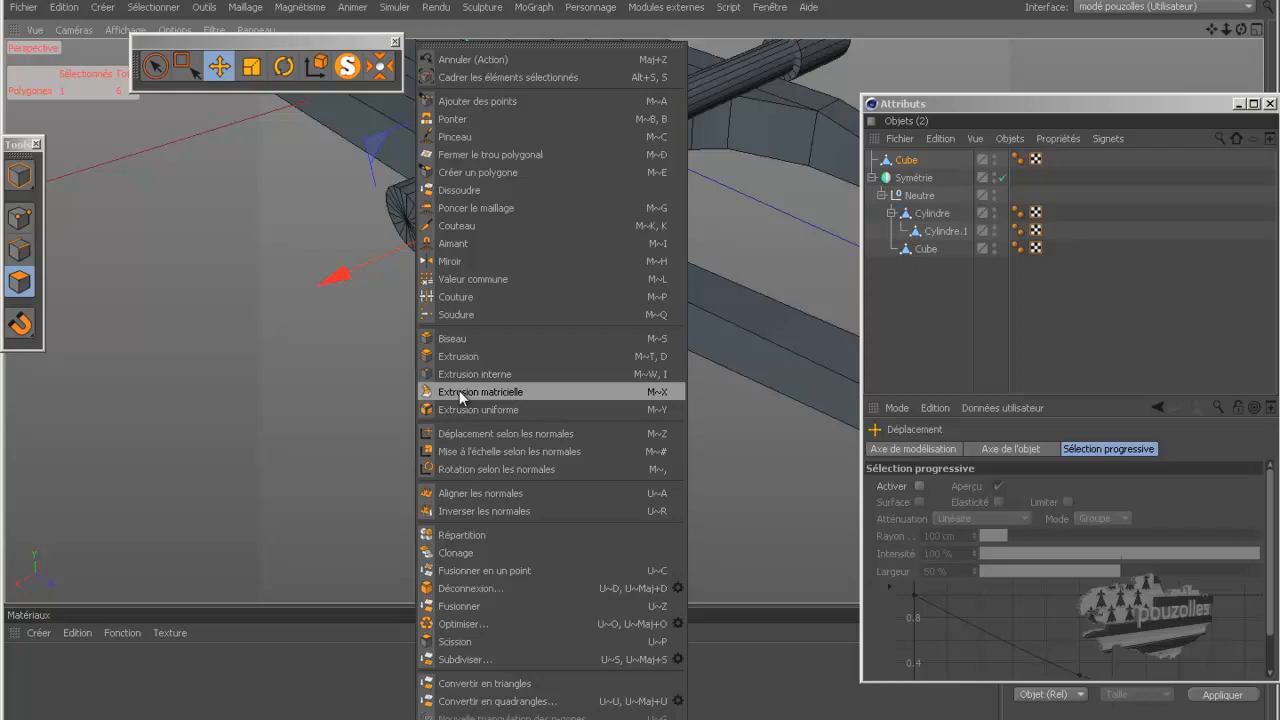
click(289, 197)
right_click(289, 197)
click(147, 240)
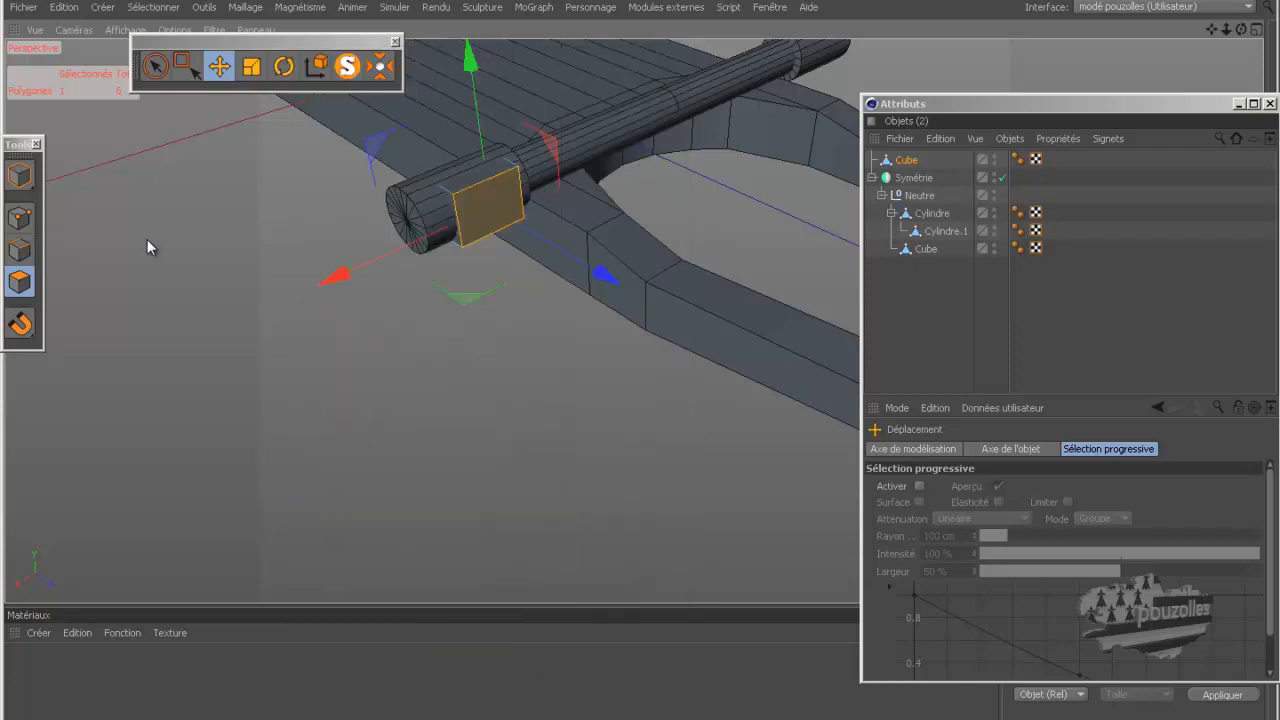
right_click(147, 239)
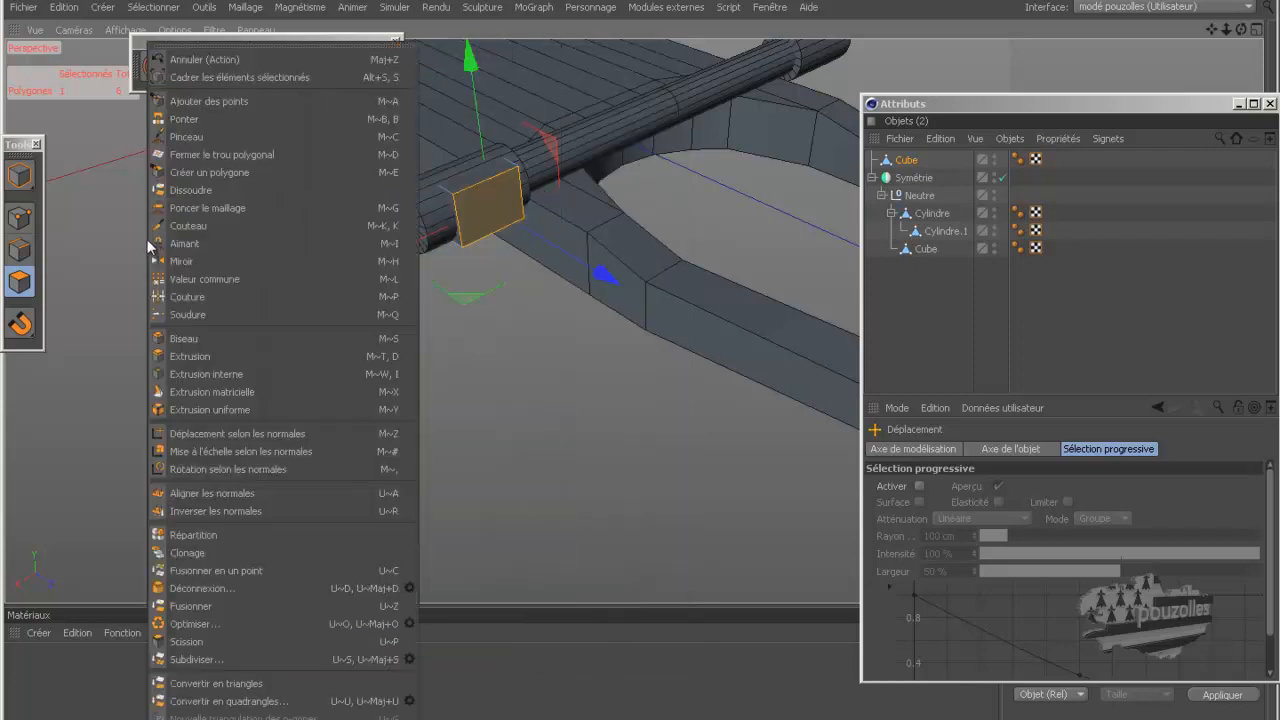
click(254, 373)
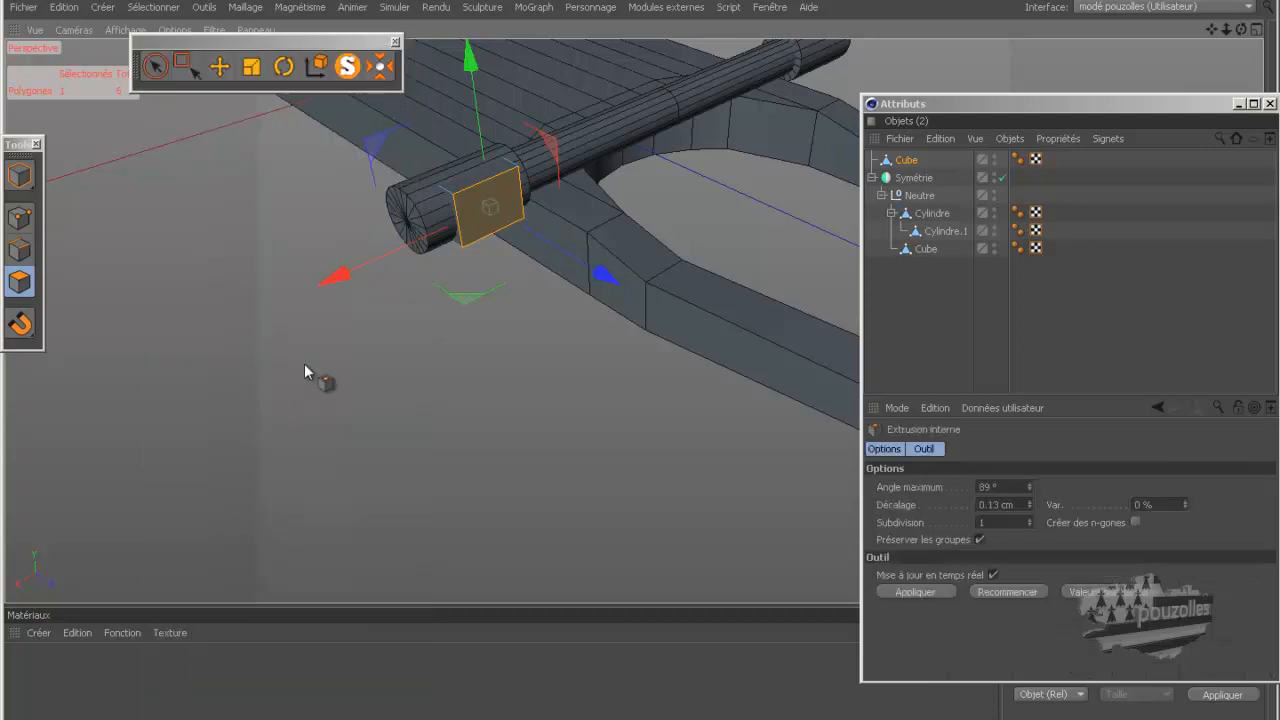
drag(1241, 29, 709, 437)
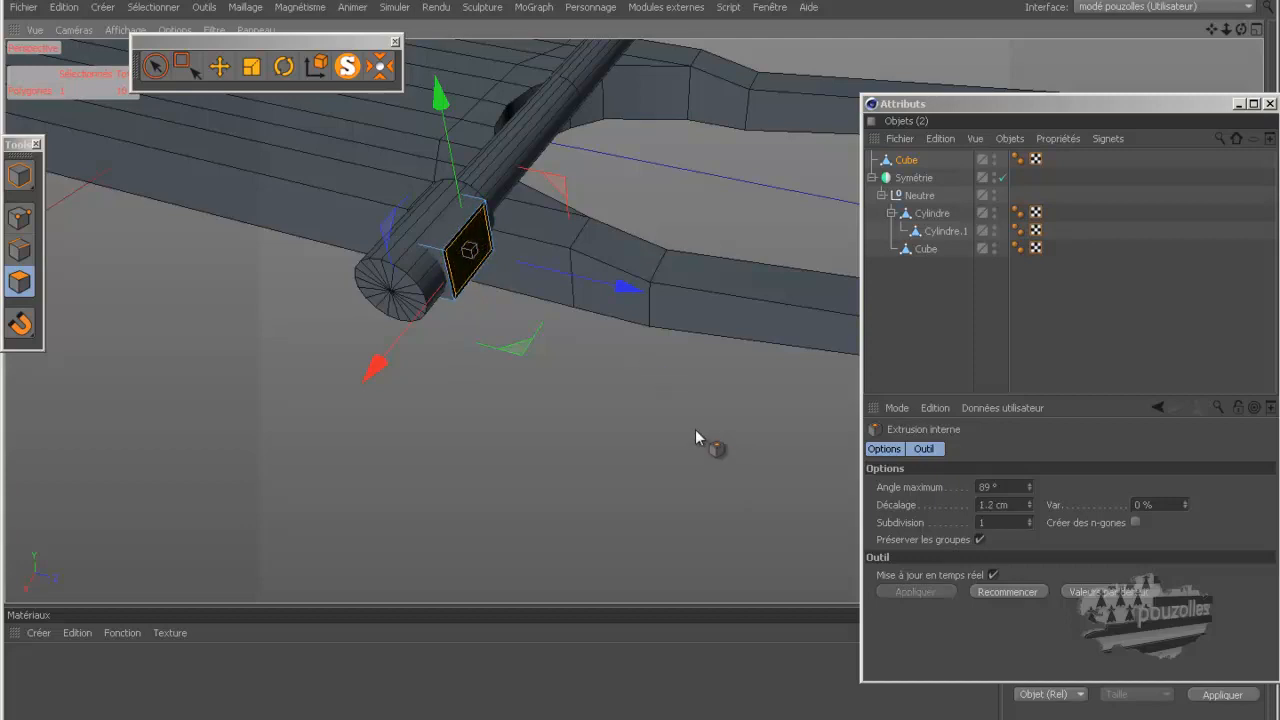
click(63, 7)
click(90, 36)
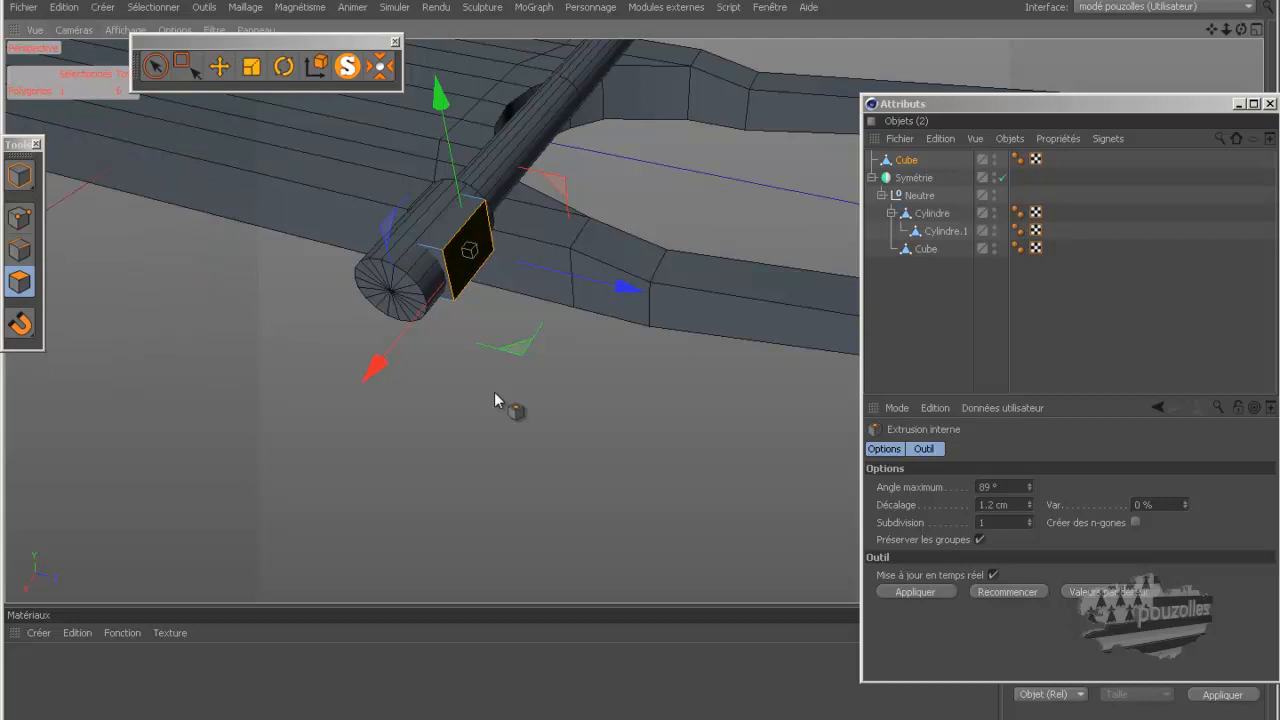
- Matrix-extrude the selected face in 8 steps with about 4.45 cm displacement and 10° rotation each, with Coordonnées des polygones enabled
right_click(560, 400)
click(580, 390)
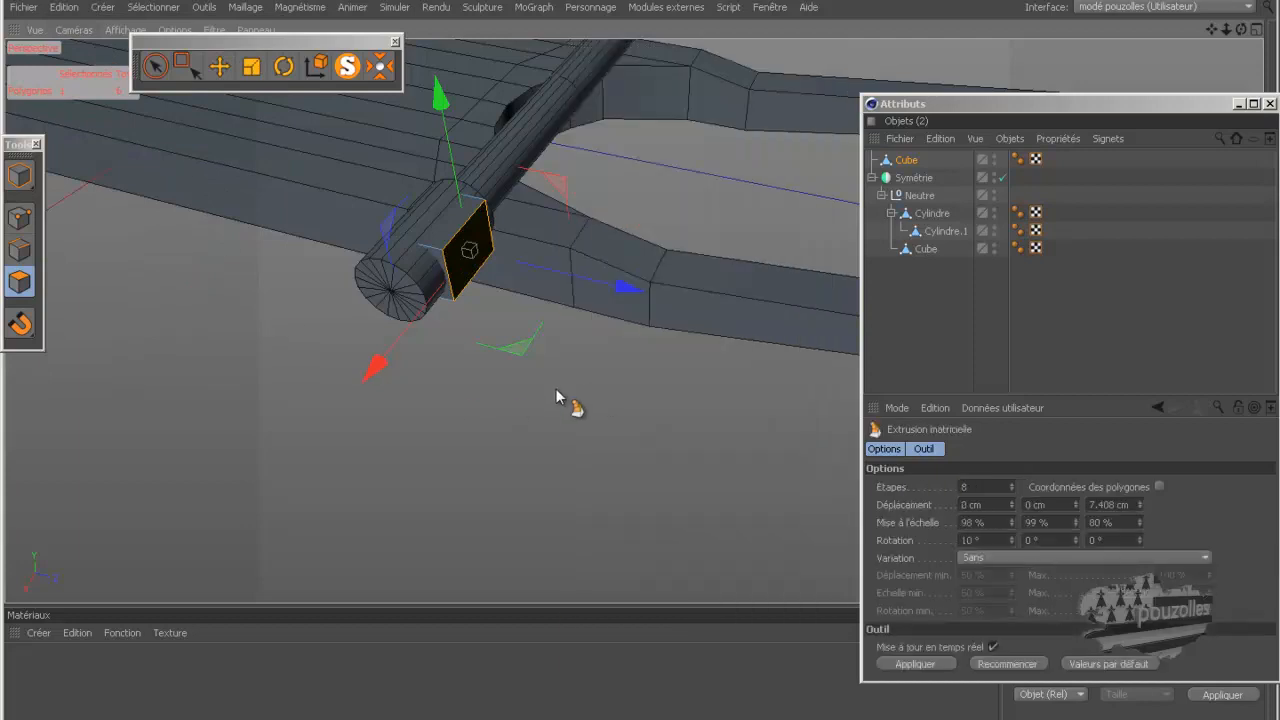
drag(557, 397, 643, 370)
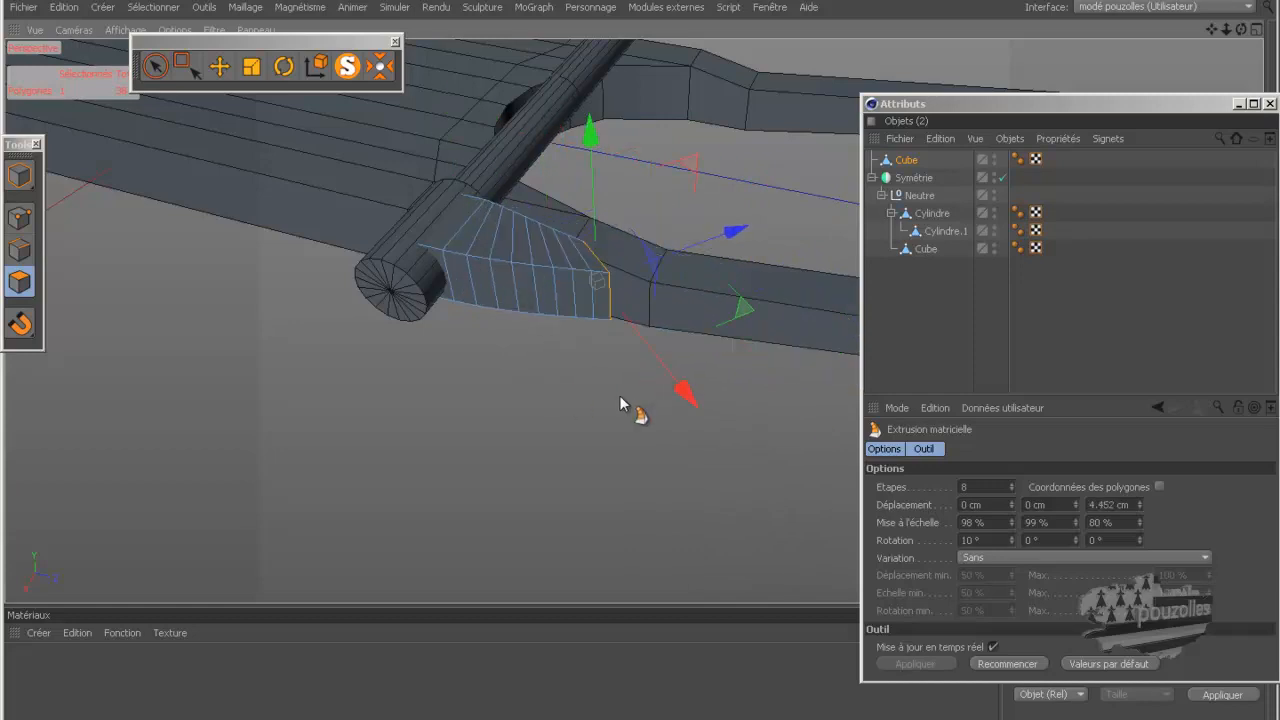
click(1159, 487)
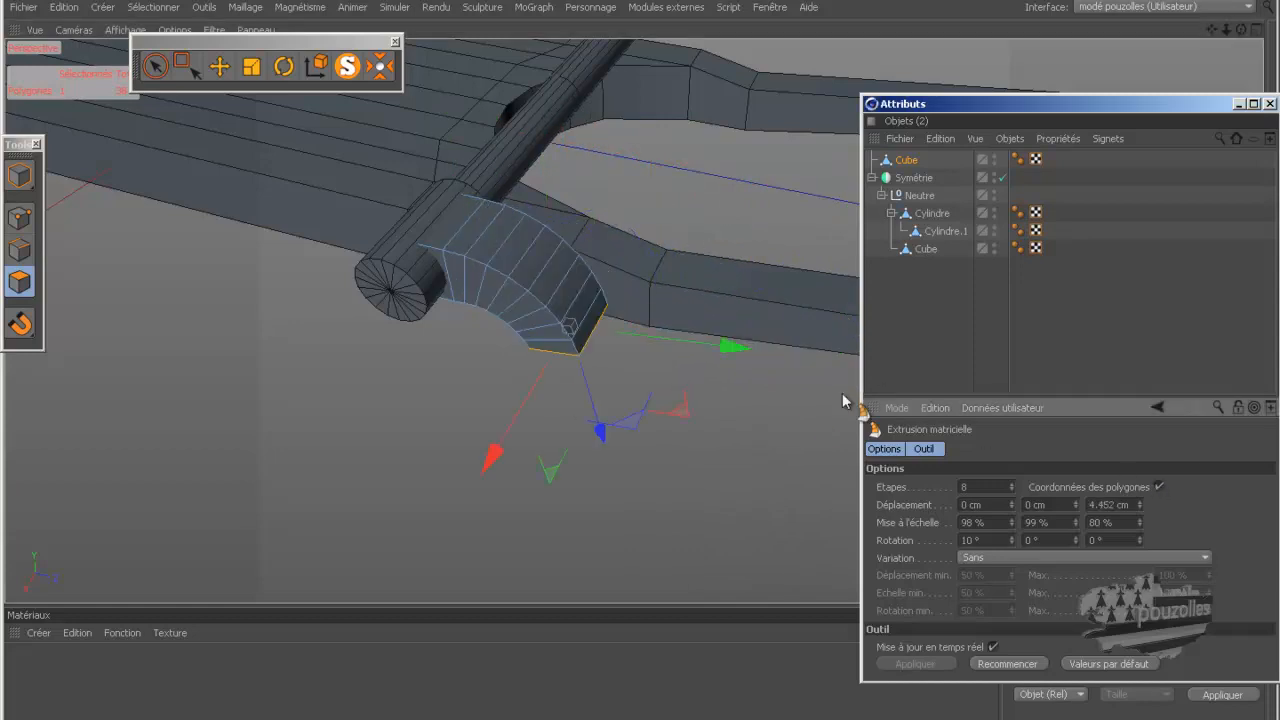
- Rotate the whole extruded arm object about a quarter turn around its Z axis so that it curves sideways instead of downward
drag(1241, 30, 639, 362)
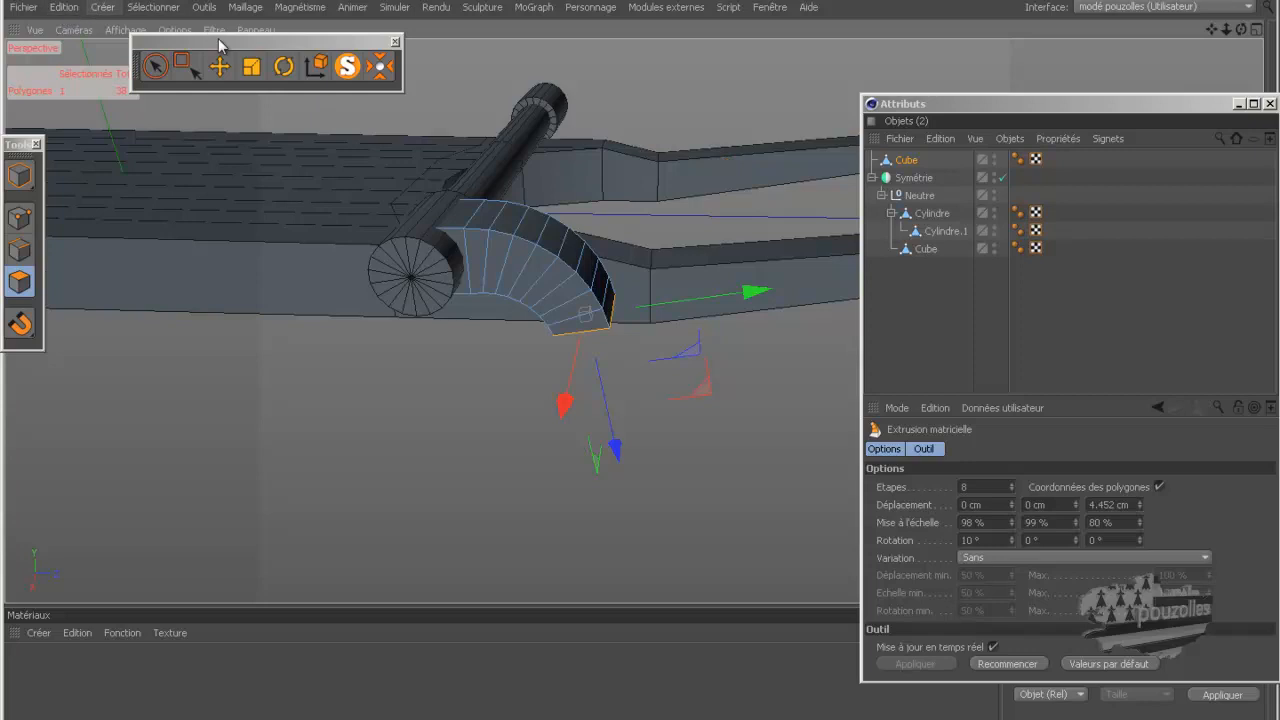
click(285, 67)
click(19, 175)
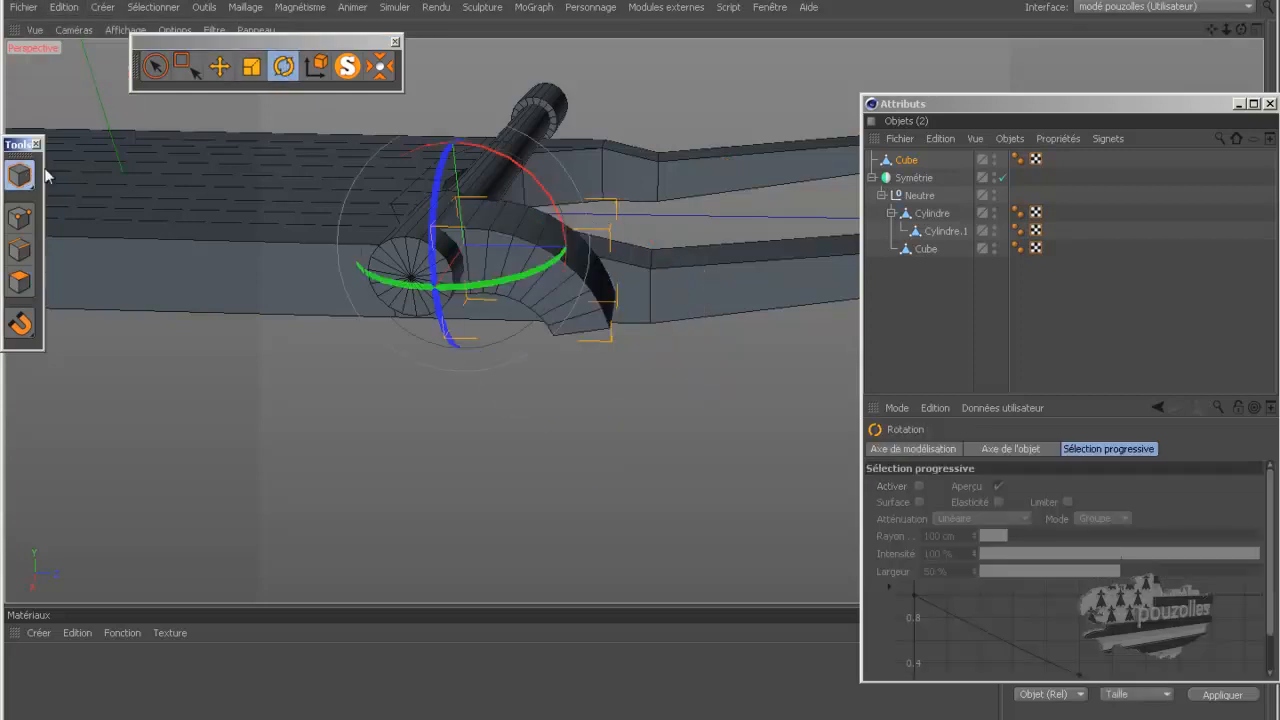
drag(438, 253, 466, 150)
scroll(543, 246, up, 4)
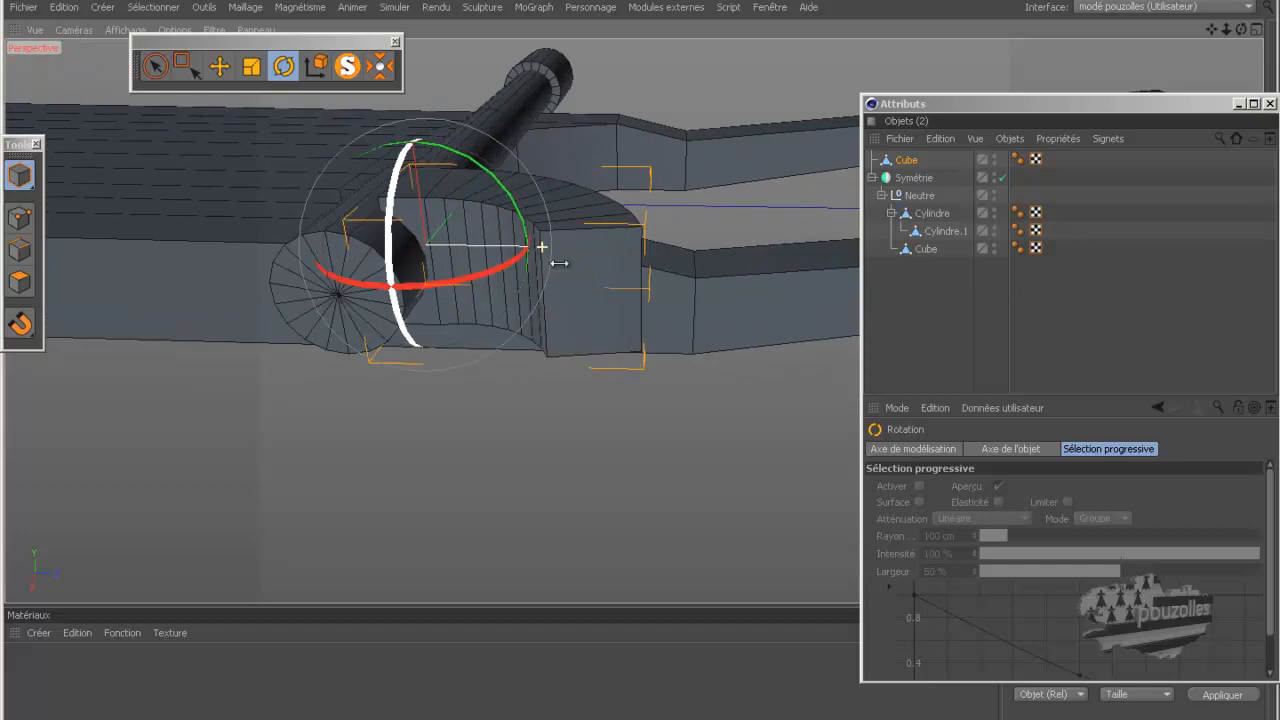
- Try scaling the rotated arm object down slightly in height to fit the hub cylinder
click(906, 162)
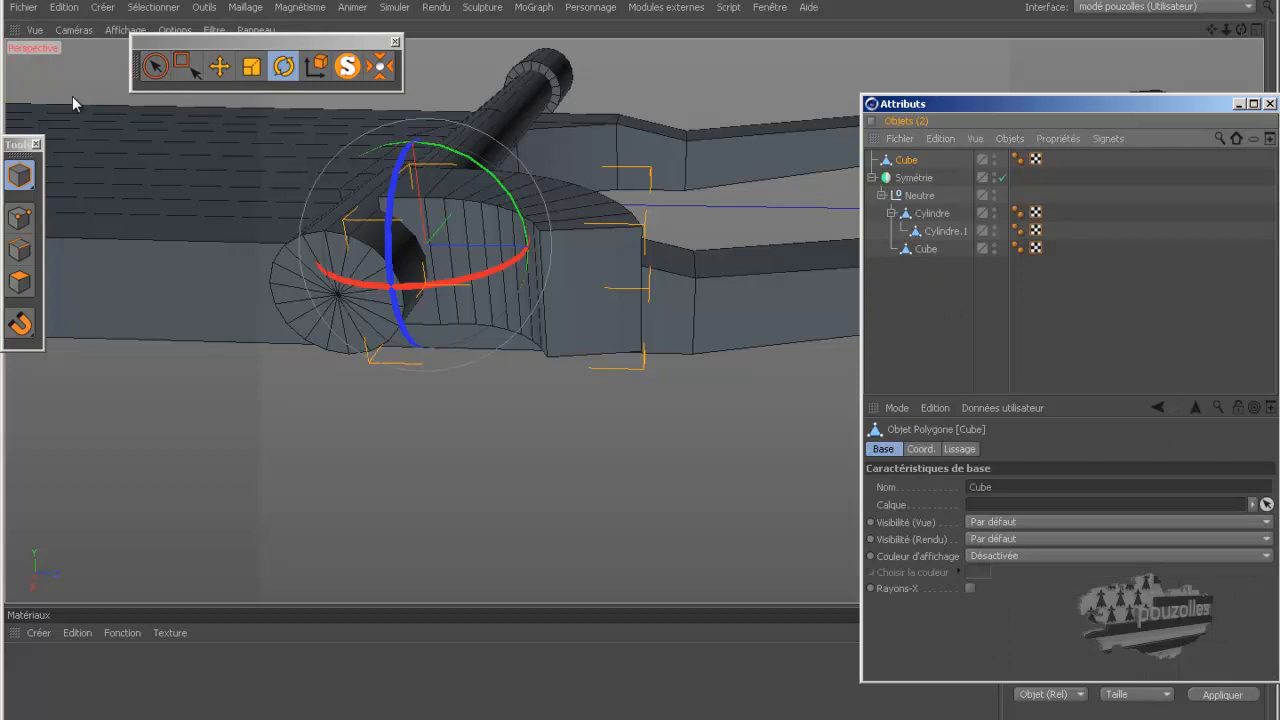
click(251, 66)
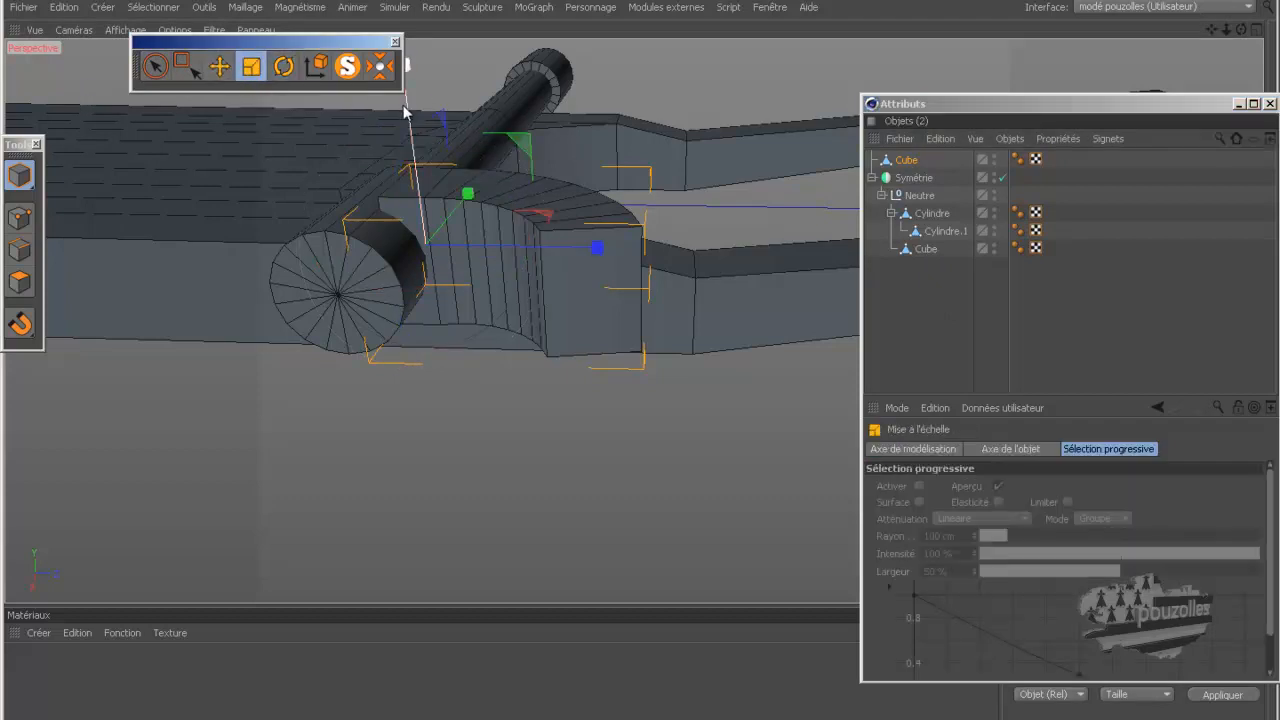
drag(410, 110, 416, 149)
middle_click(412, 463)
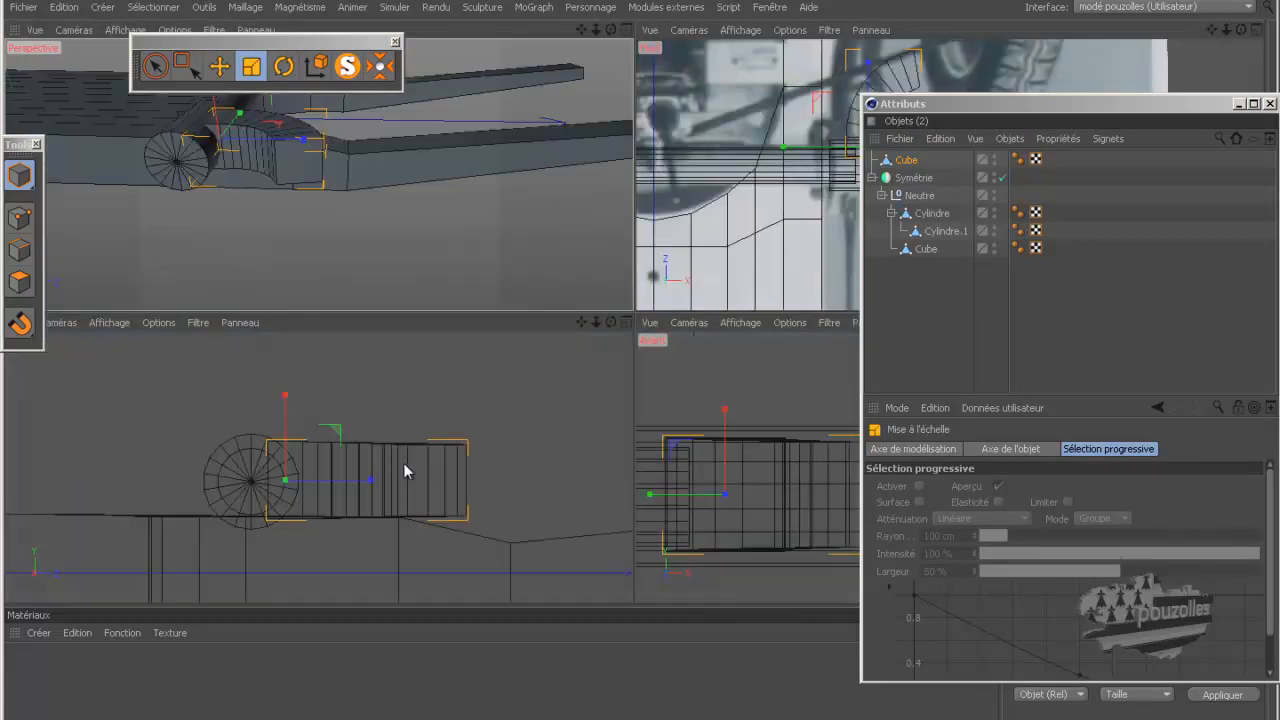
middle_click(396, 467)
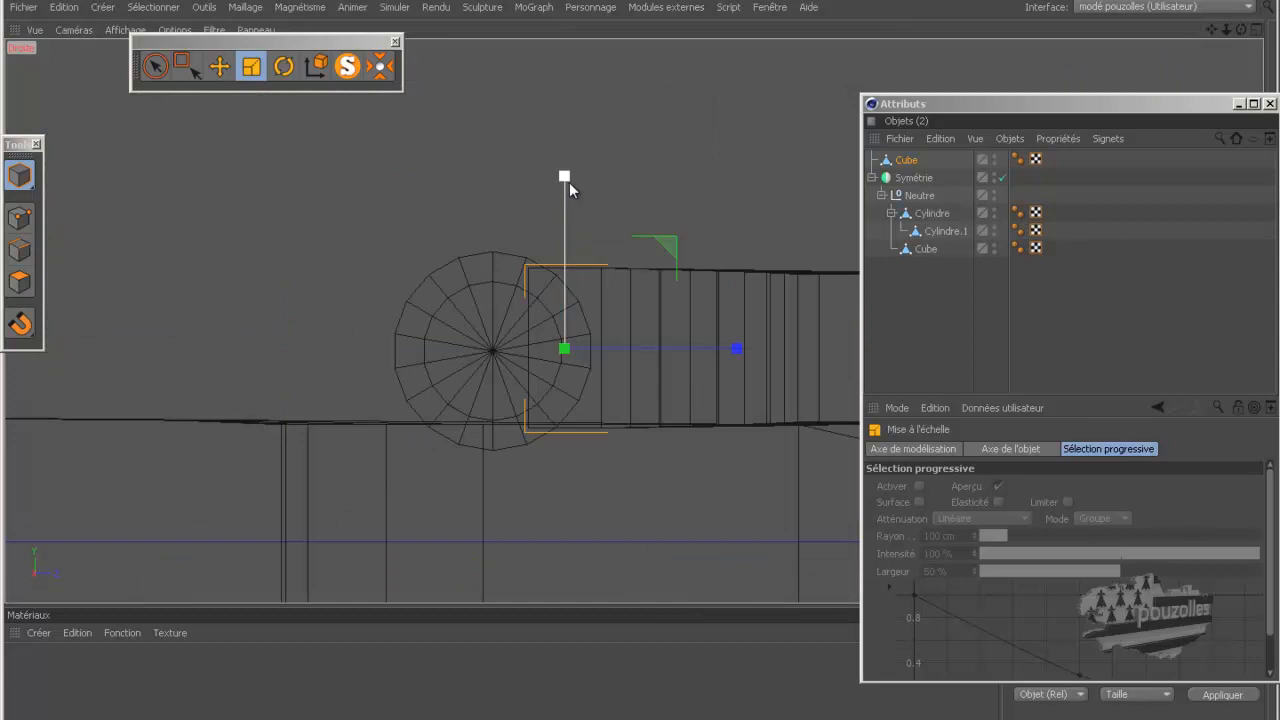
drag(565, 184, 566, 190)
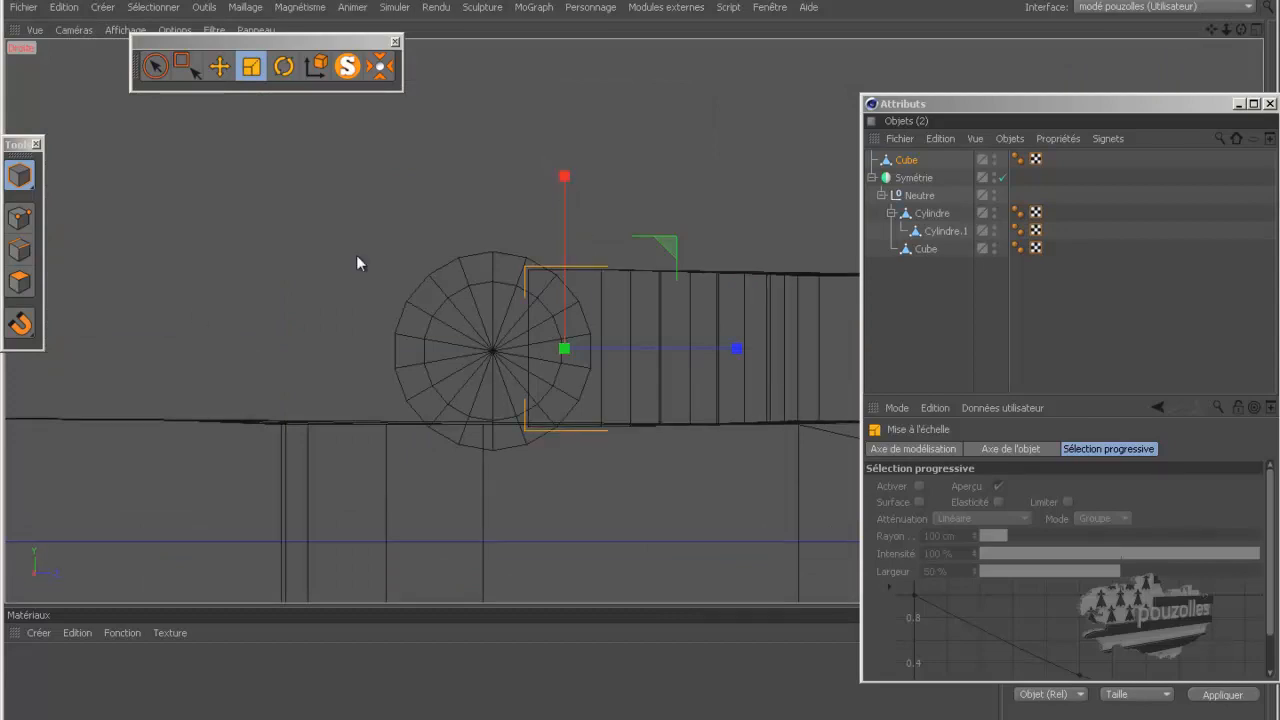
middle_click(195, 308)
- Try widening the arm object across the hub cylinder to match the suspension arm in the top reference photo
middle_click(712, 236)
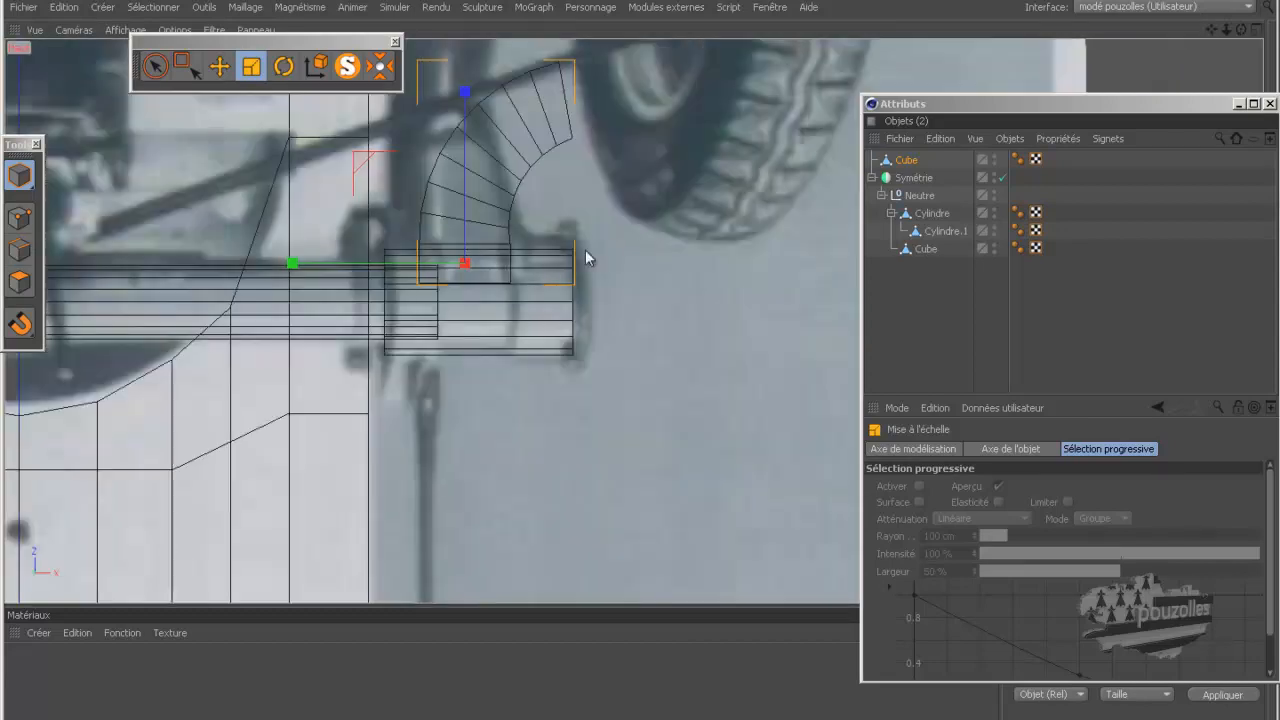
scroll(373, 305, down, 2)
scroll(343, 312, up, 2)
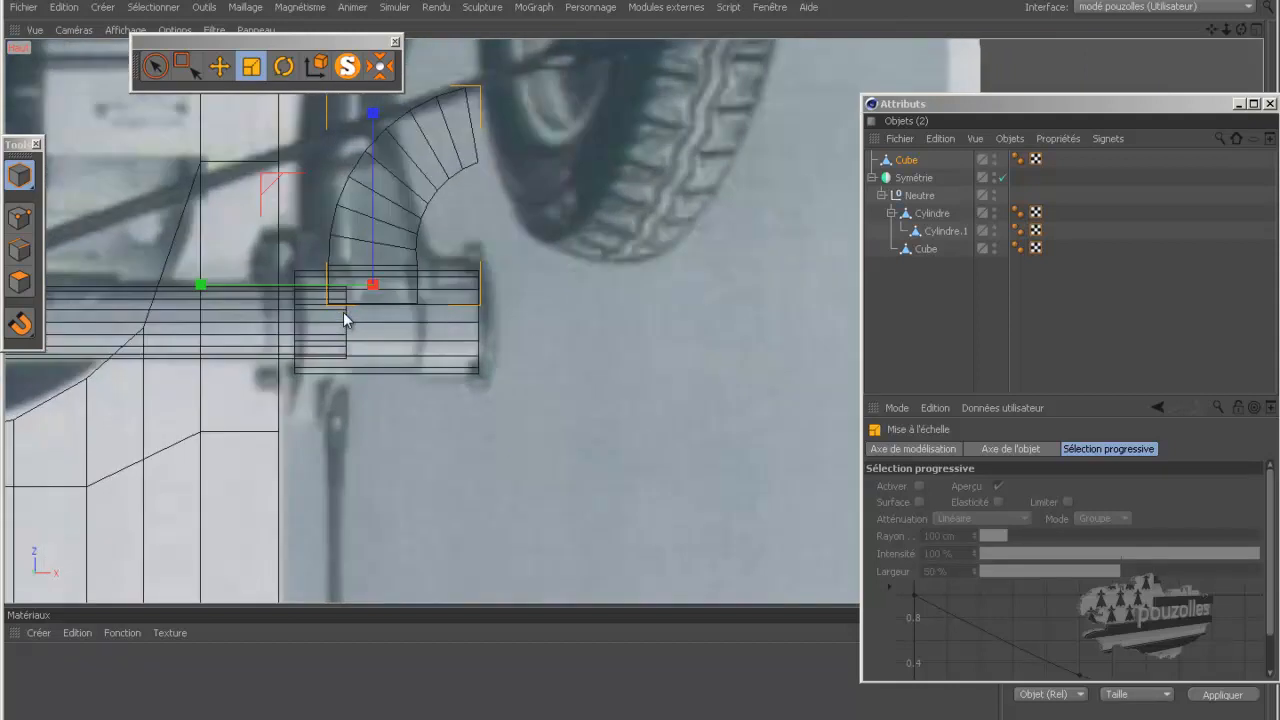
drag(202, 285, 188, 296)
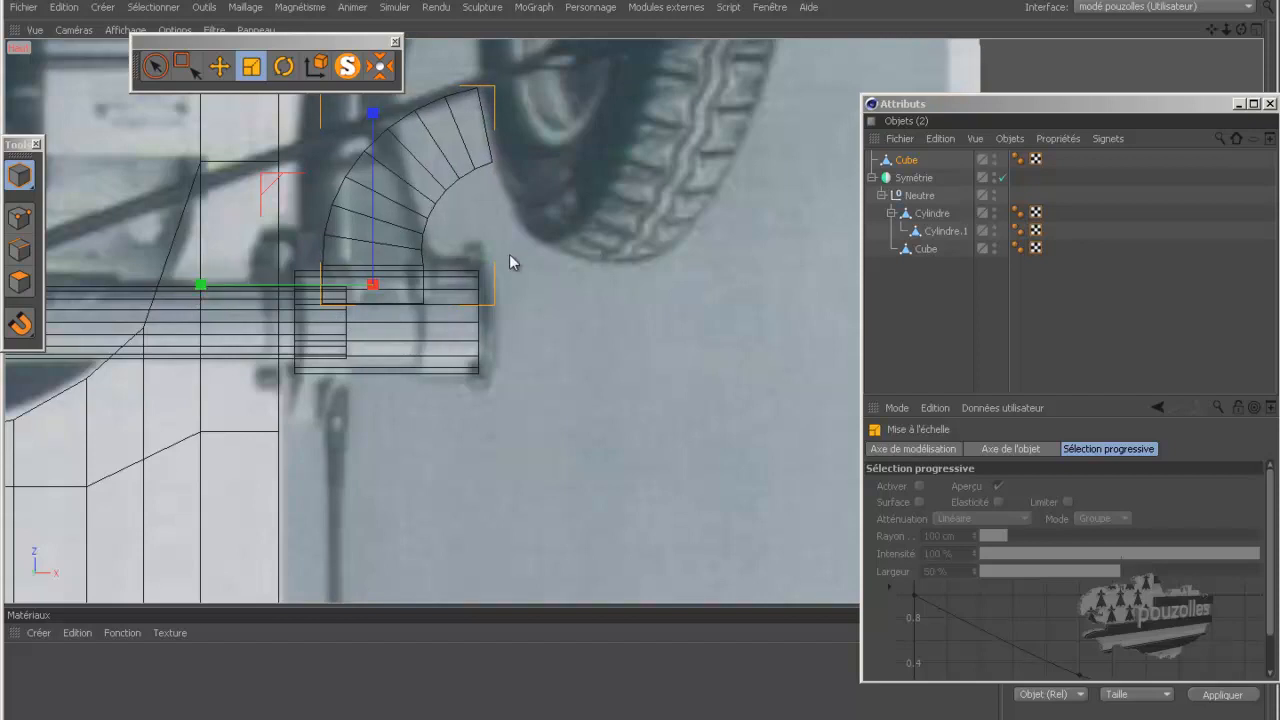
scroll(509, 254, down, 3)
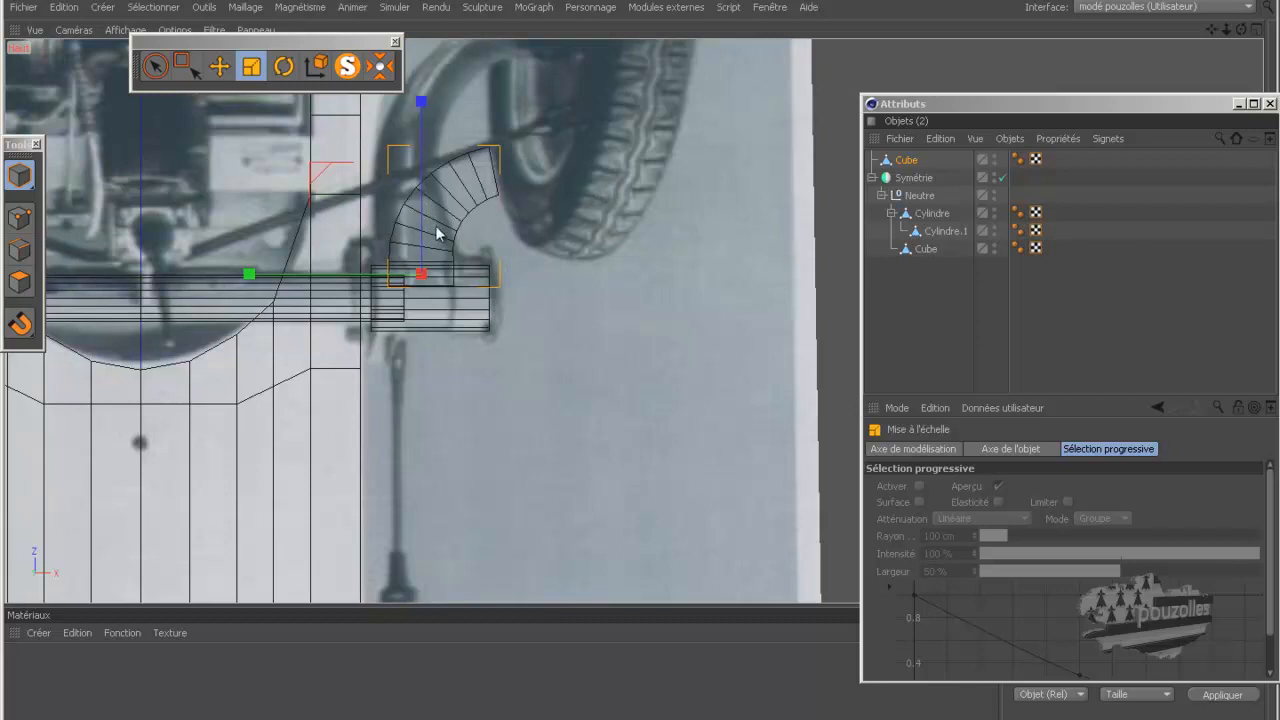
- Undo the arm's scaling, rotation and matrix extrusion back to the plain, unrotated cube
click(64, 8)
mouse_move(90, 20)
click(77, 20)
click(83, 33)
click(83, 33)
click(83, 33)
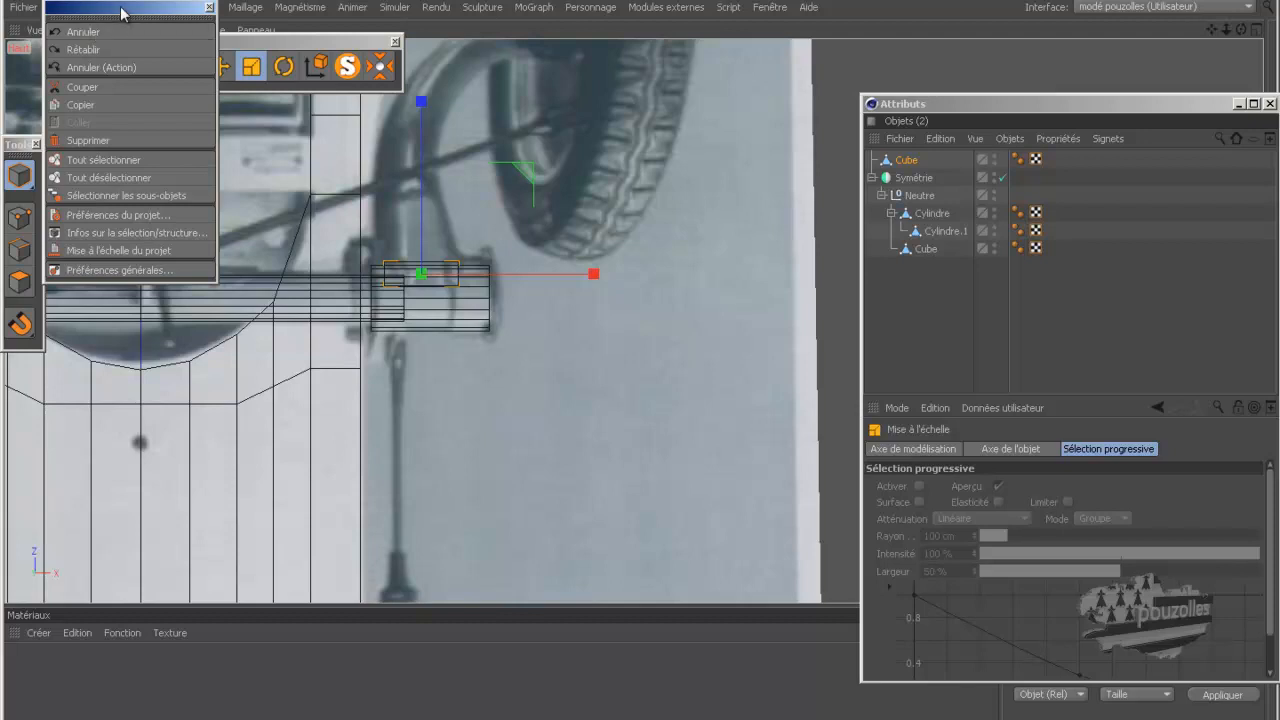
click(208, 7)
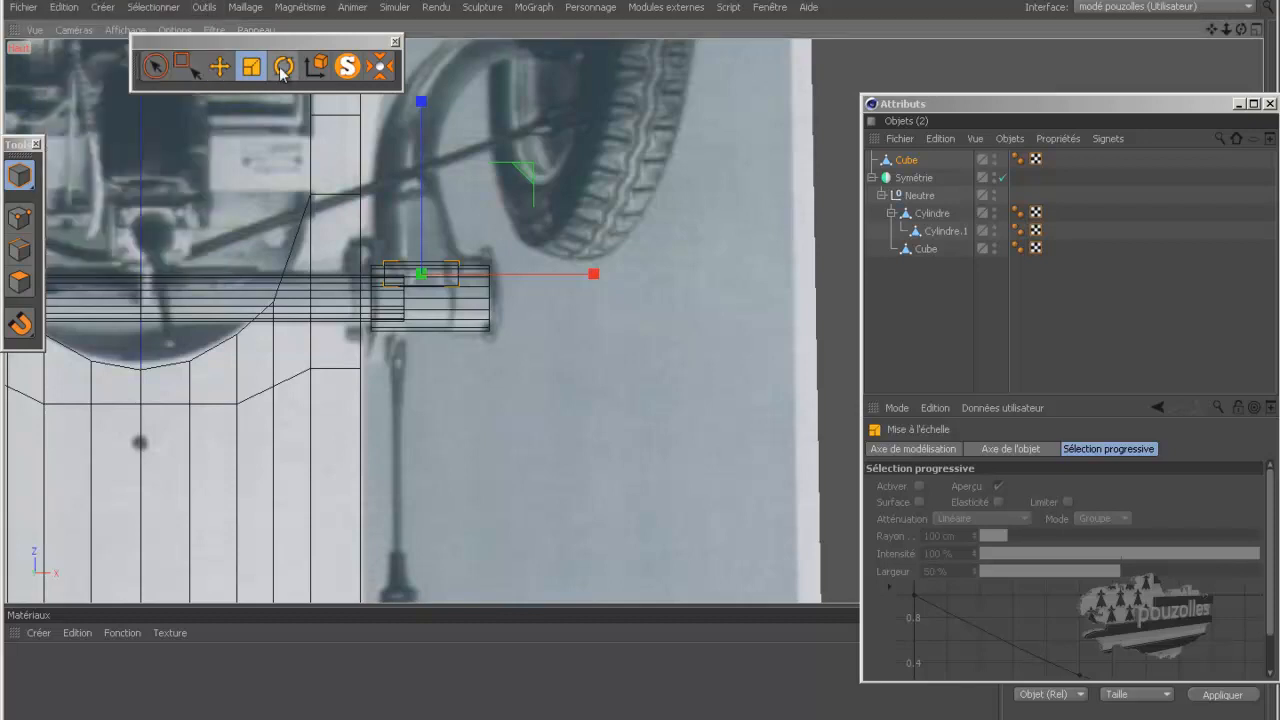
- Try a matrix extrusion of the cube's selected face in 8 steps with 1.34 cm displacement and undo it
middle_click(266, 337)
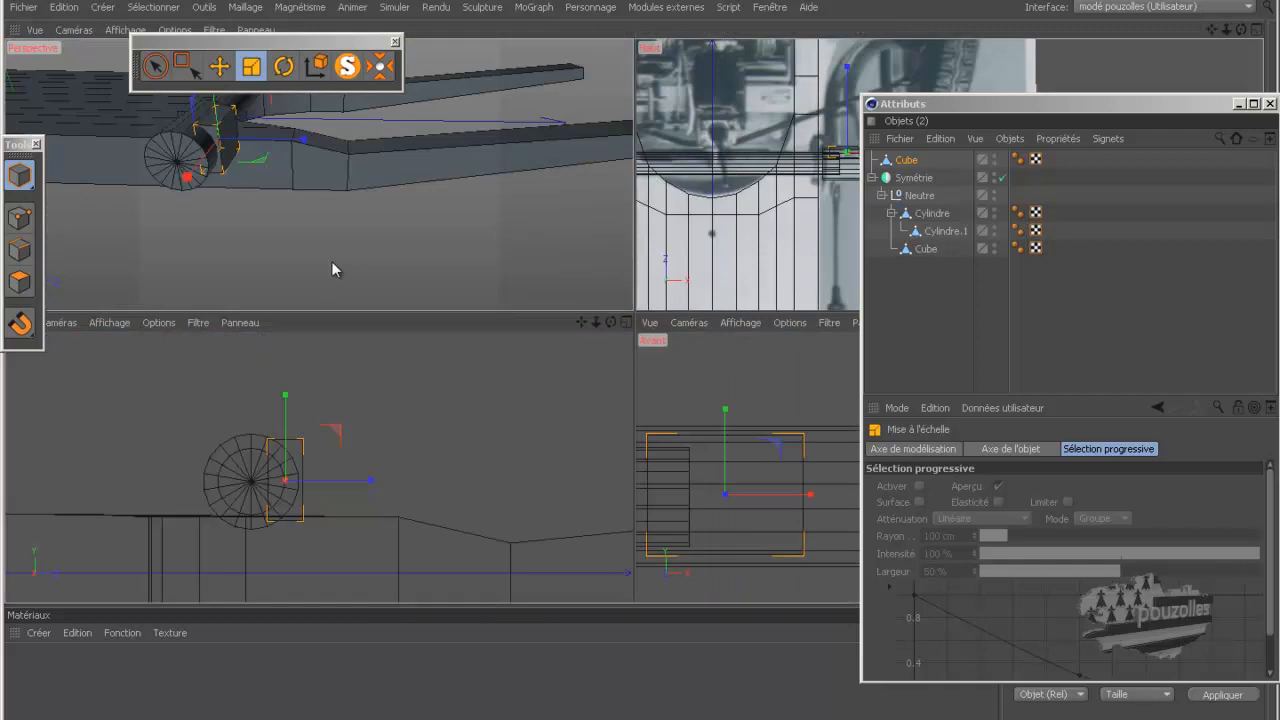
middle_click(332, 263)
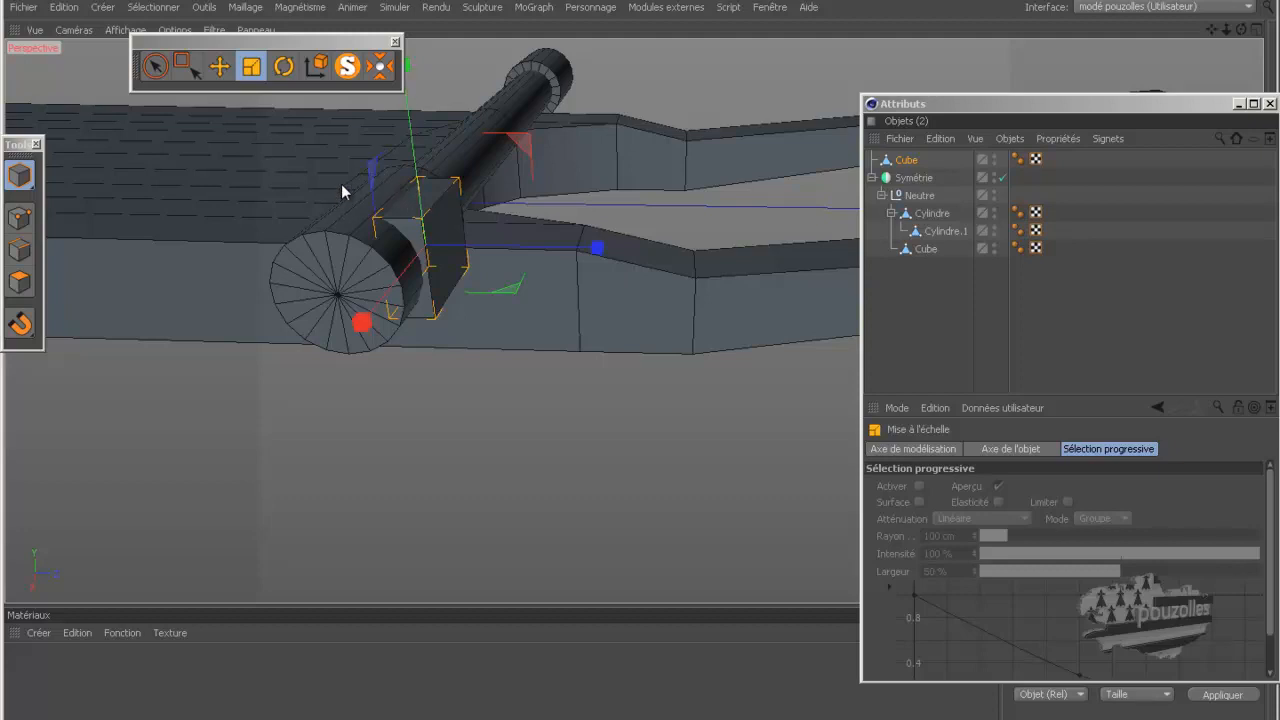
click(19, 282)
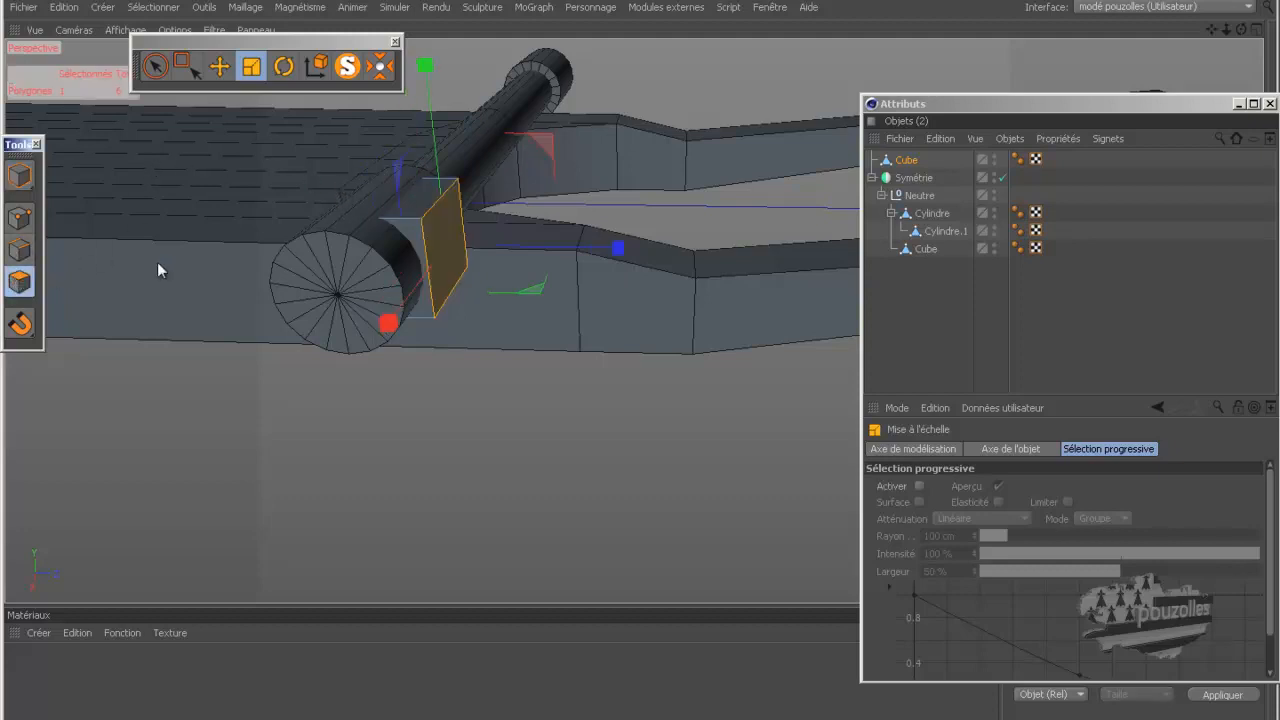
right_click(454, 409)
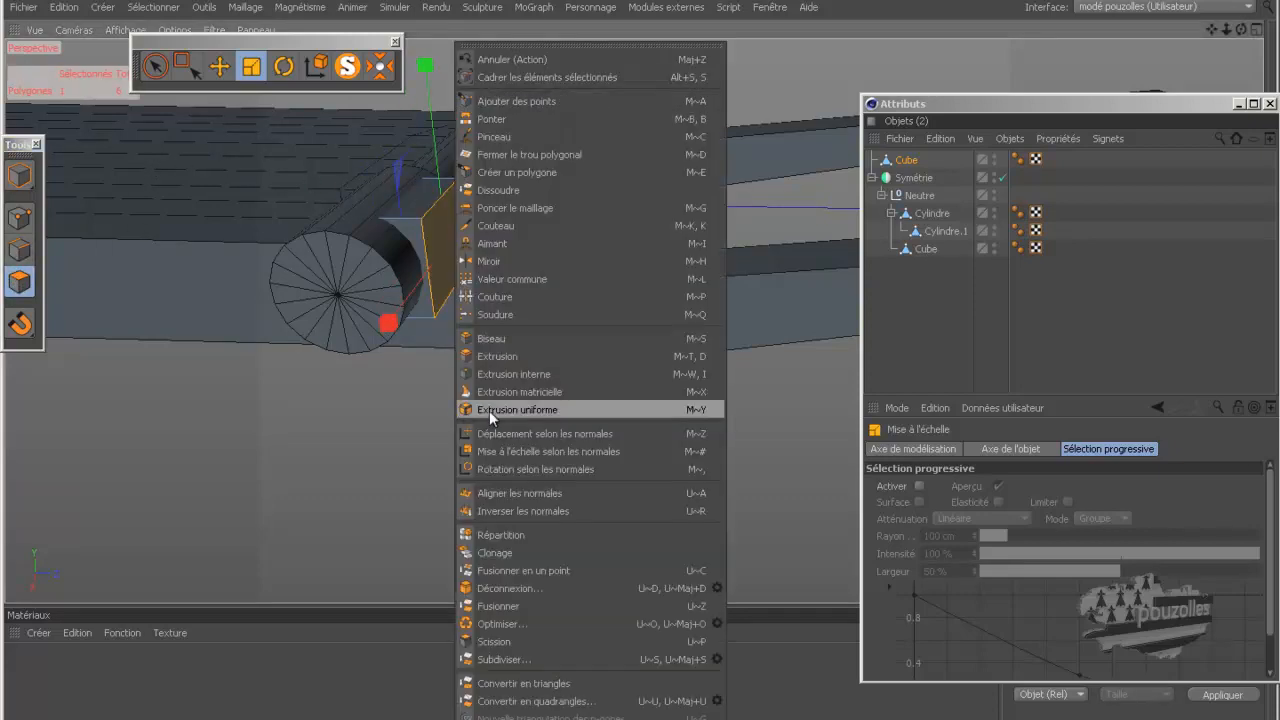
click(503, 392)
drag(529, 412, 651, 371)
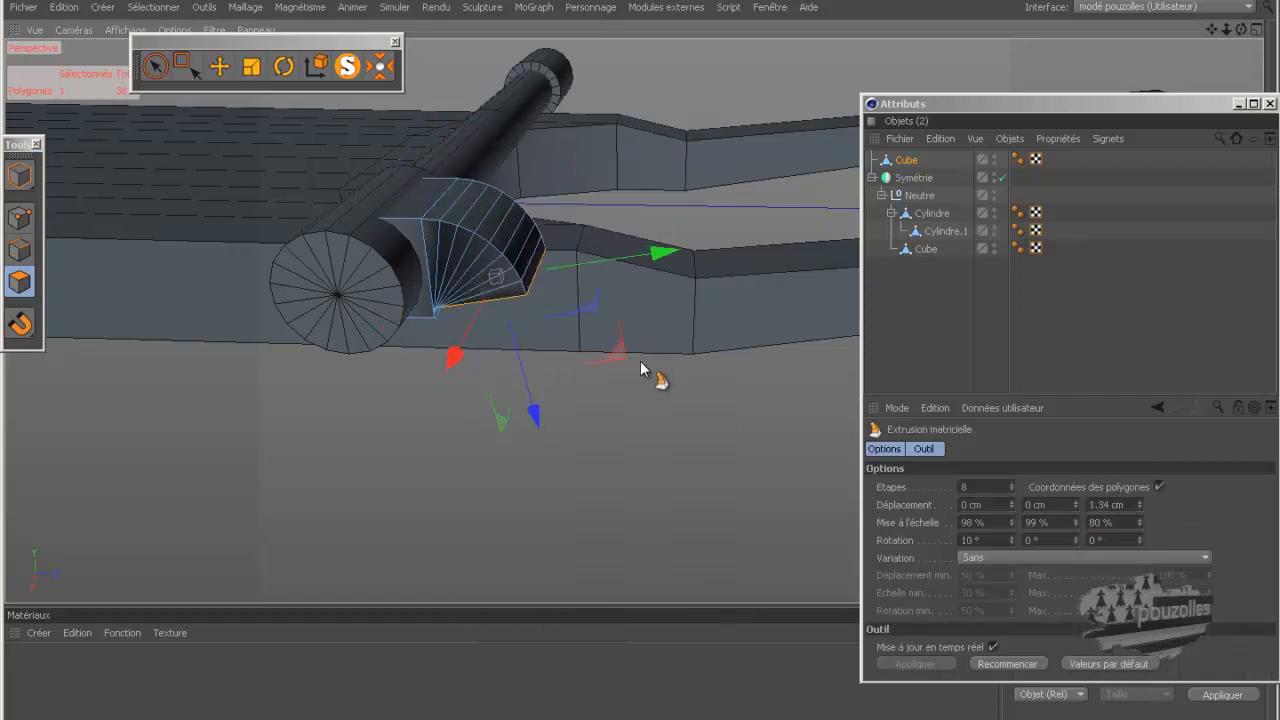
click(63, 8)
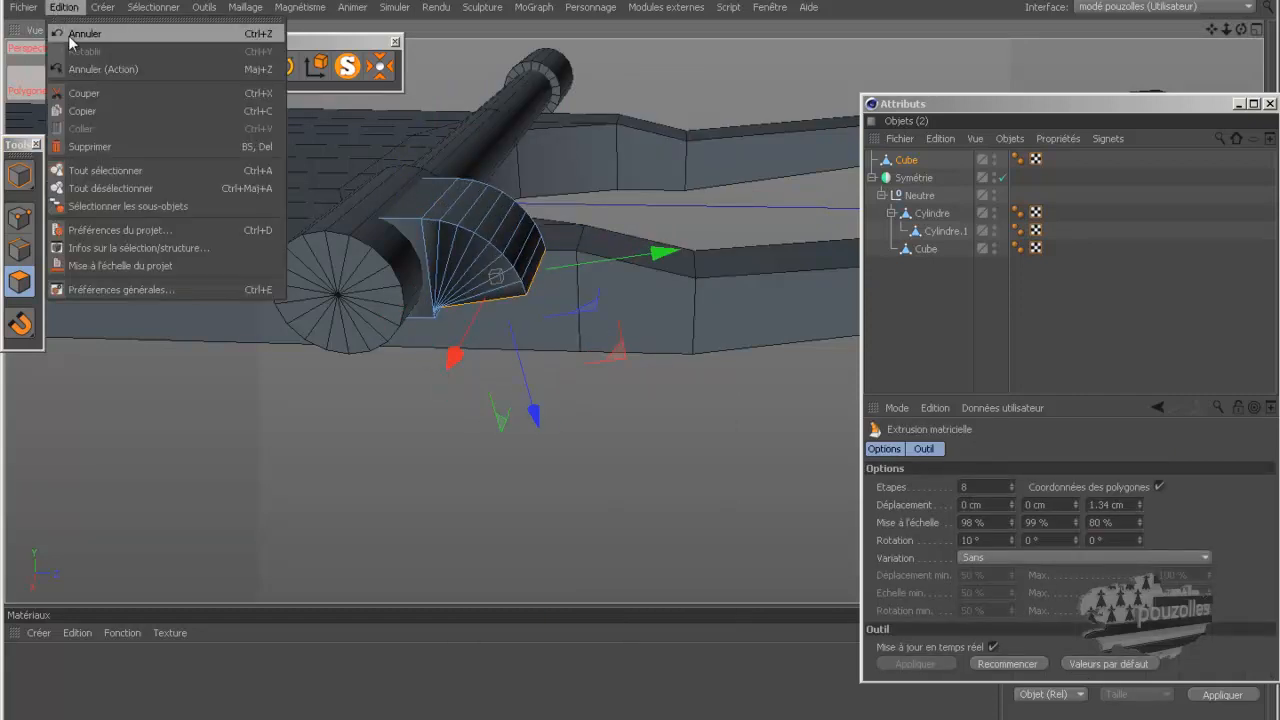
click(68, 34)
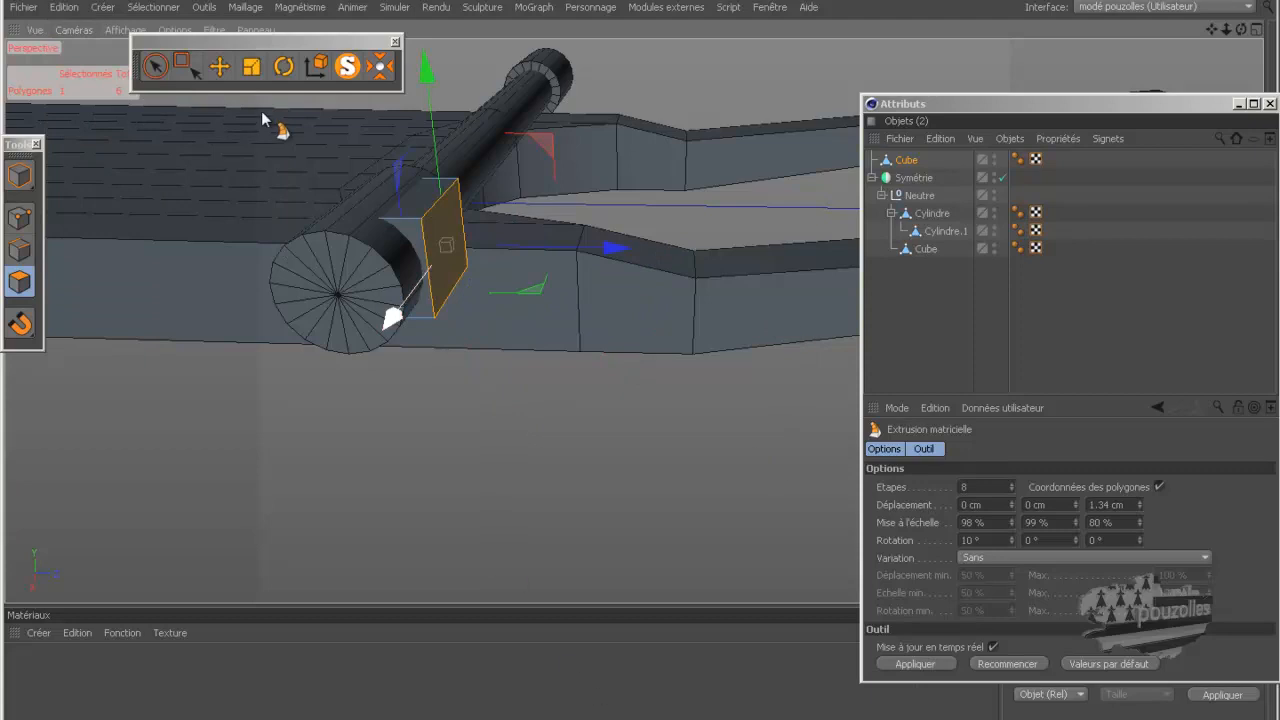
- Rotate the plain cube object about a quarter turn around its Z axis and reduce its height to fit within the hub cylinder
click(284, 66)
drag(391, 255, 421, 143)
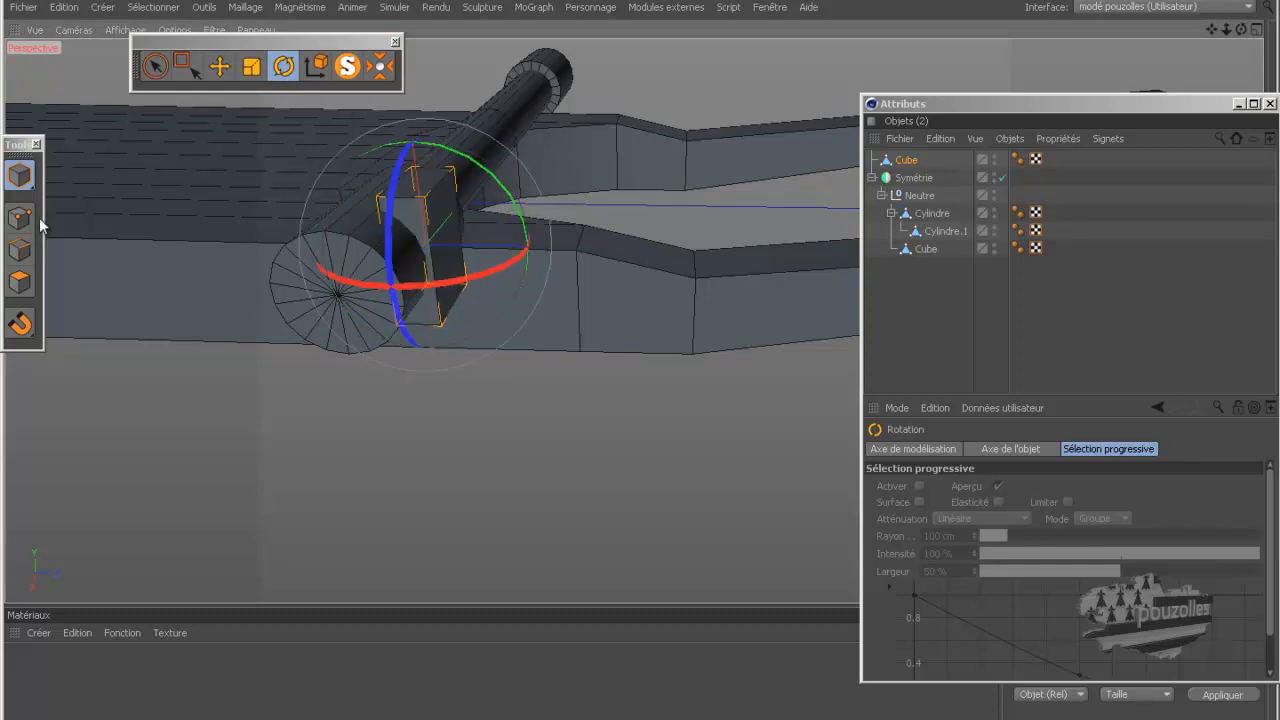
middle_click(145, 330)
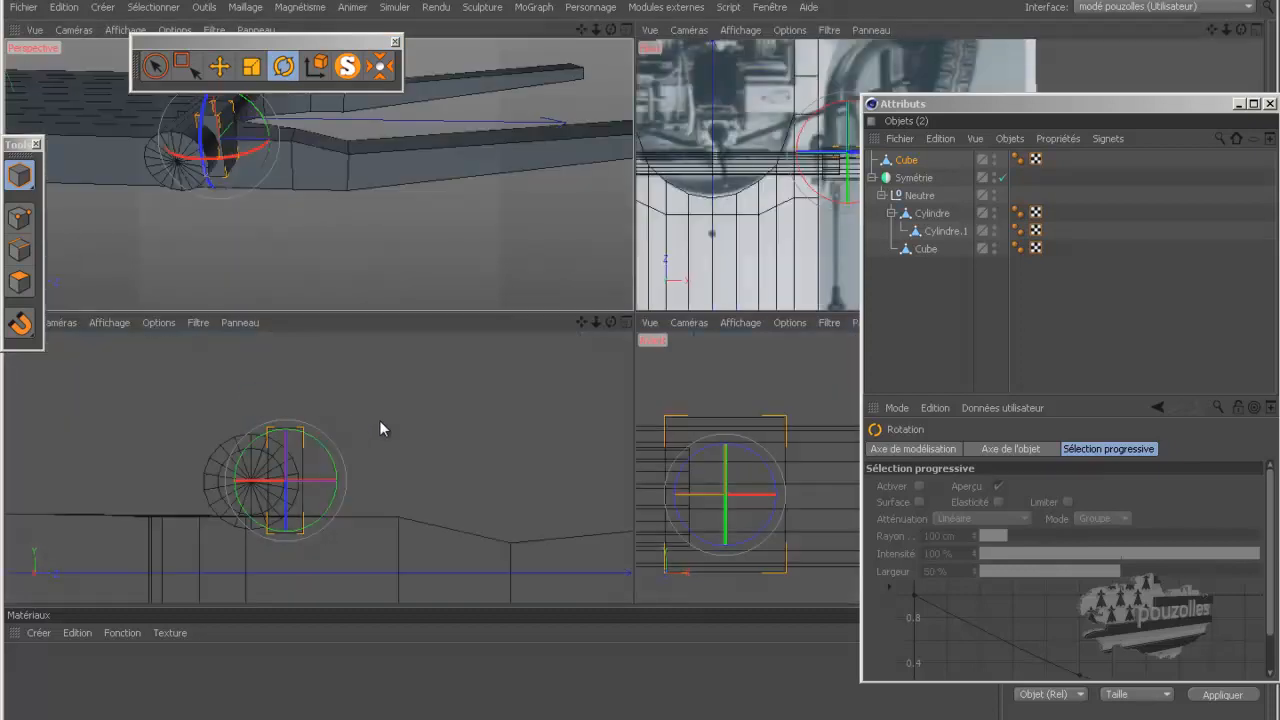
middle_click(379, 420)
click(251, 66)
drag(566, 182, 570, 252)
- Widen the cube along the hub cylinder's axis to match the arm's base in the top reference photo
middle_click(340, 233)
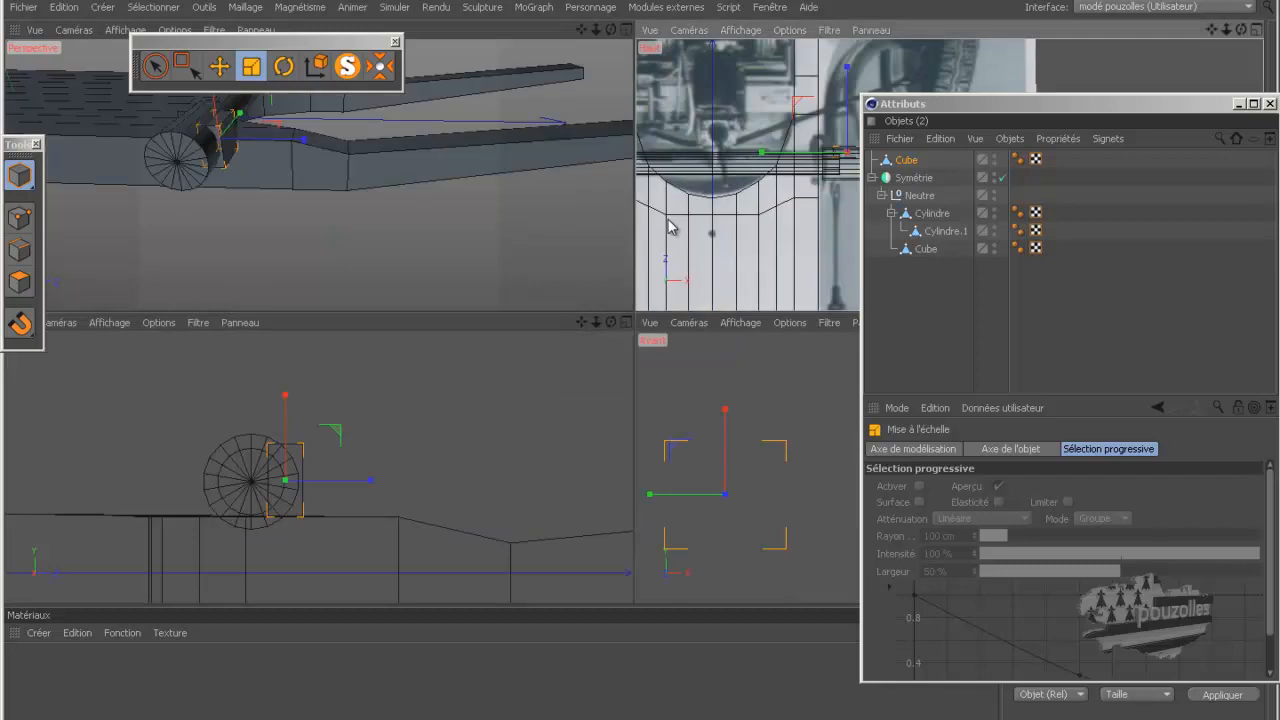
middle_click(668, 228)
alt+middle_drag(593, 238, 559, 246)
alt+right_drag(559, 246, 514, 263)
scroll(466, 291, up, 5)
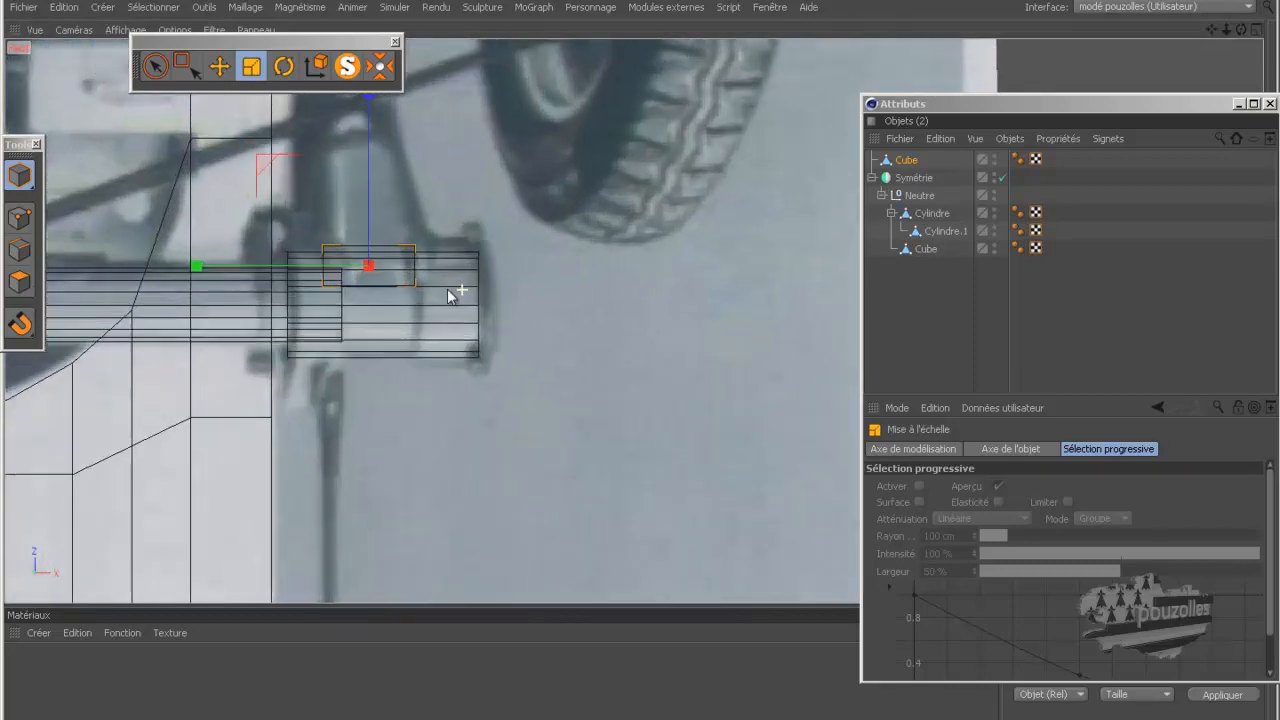
drag(205, 269, 178, 288)
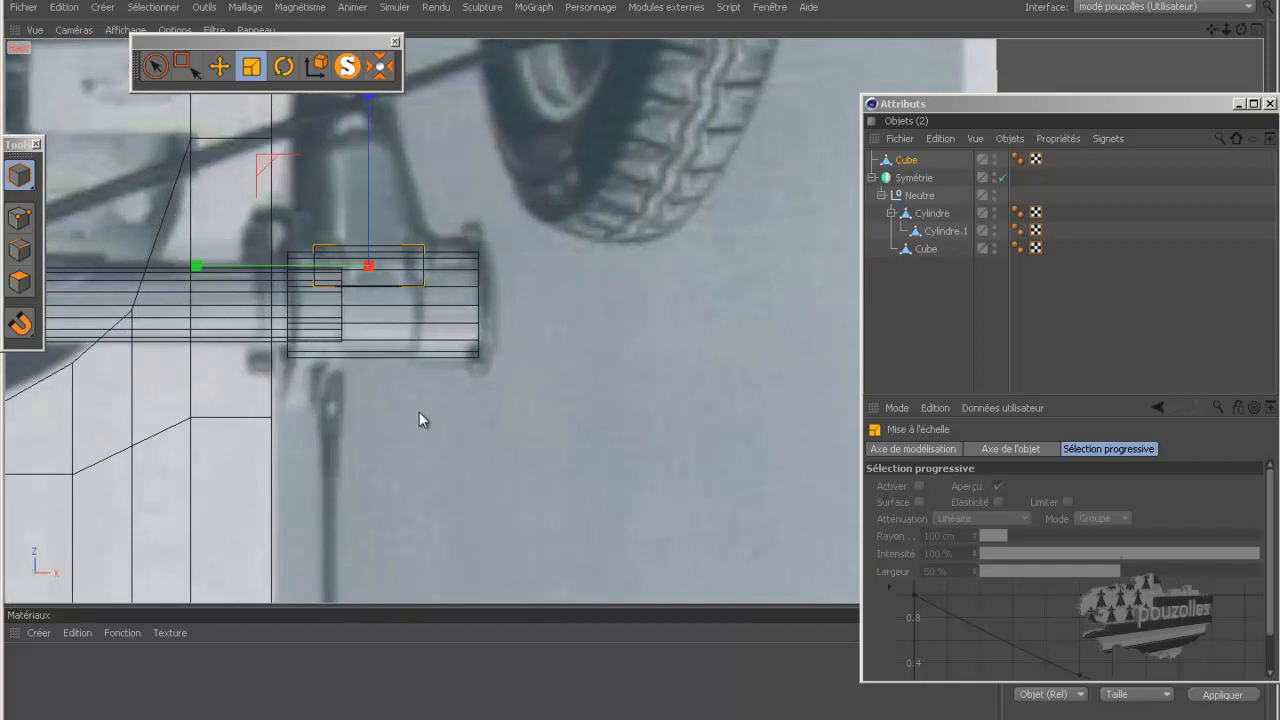
- Matrix-extrude the cube's selected face in 8 steps with about 8.04 cm displacement and 10° rotation each
middle_click(301, 255)
middle_click(300, 252)
click(19, 282)
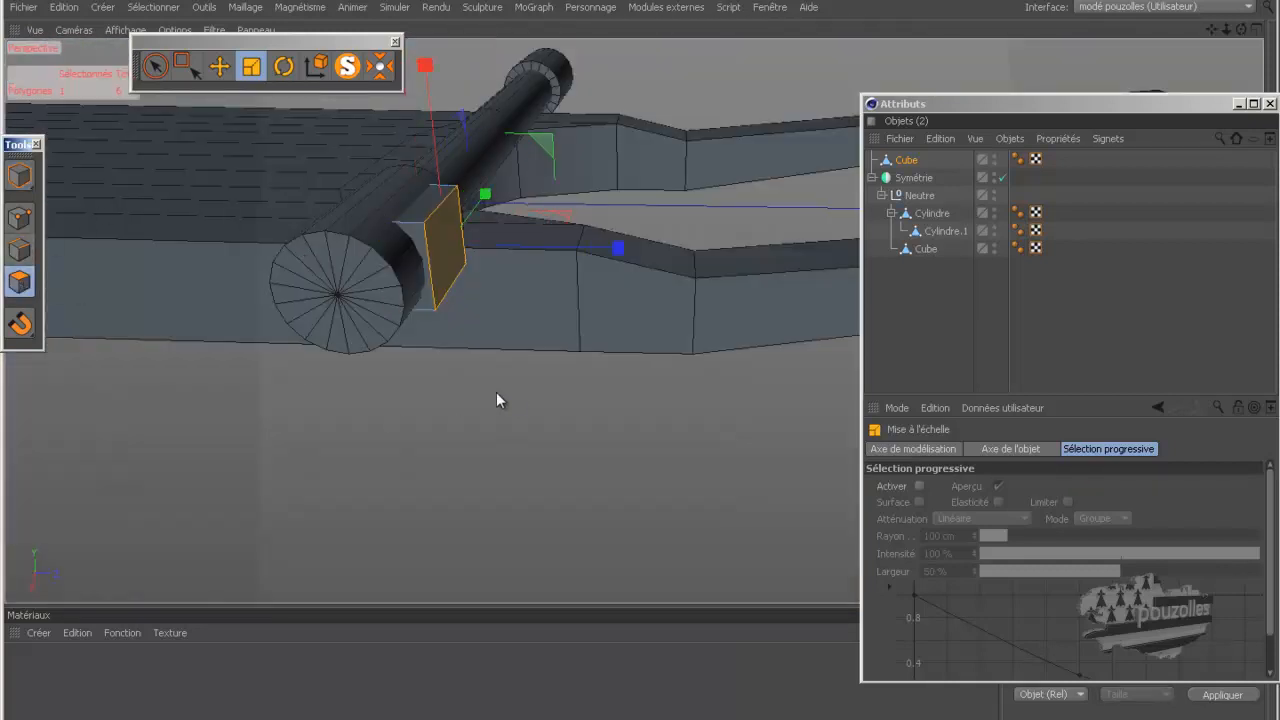
right_click(496, 393)
click(553, 393)
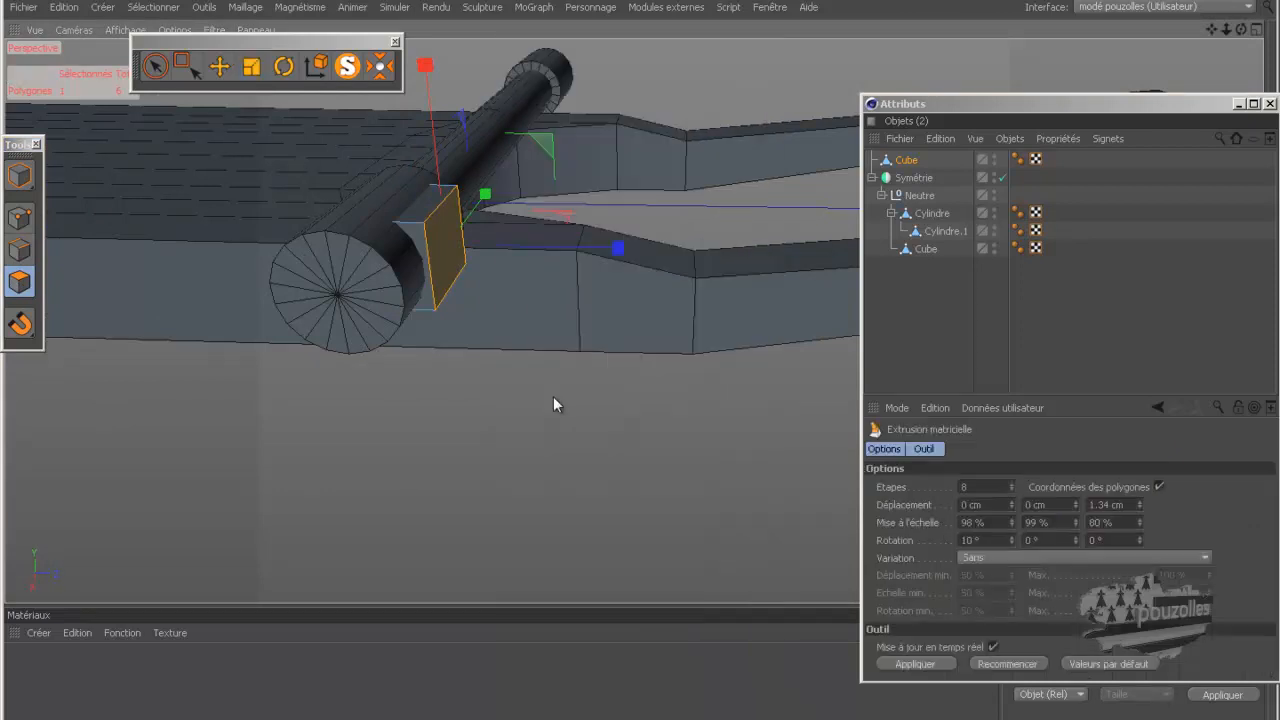
mouse_move(496, 433)
mouse_down()
mouse_move(654, 371)
mouse_move(509, 434)
mouse_up()
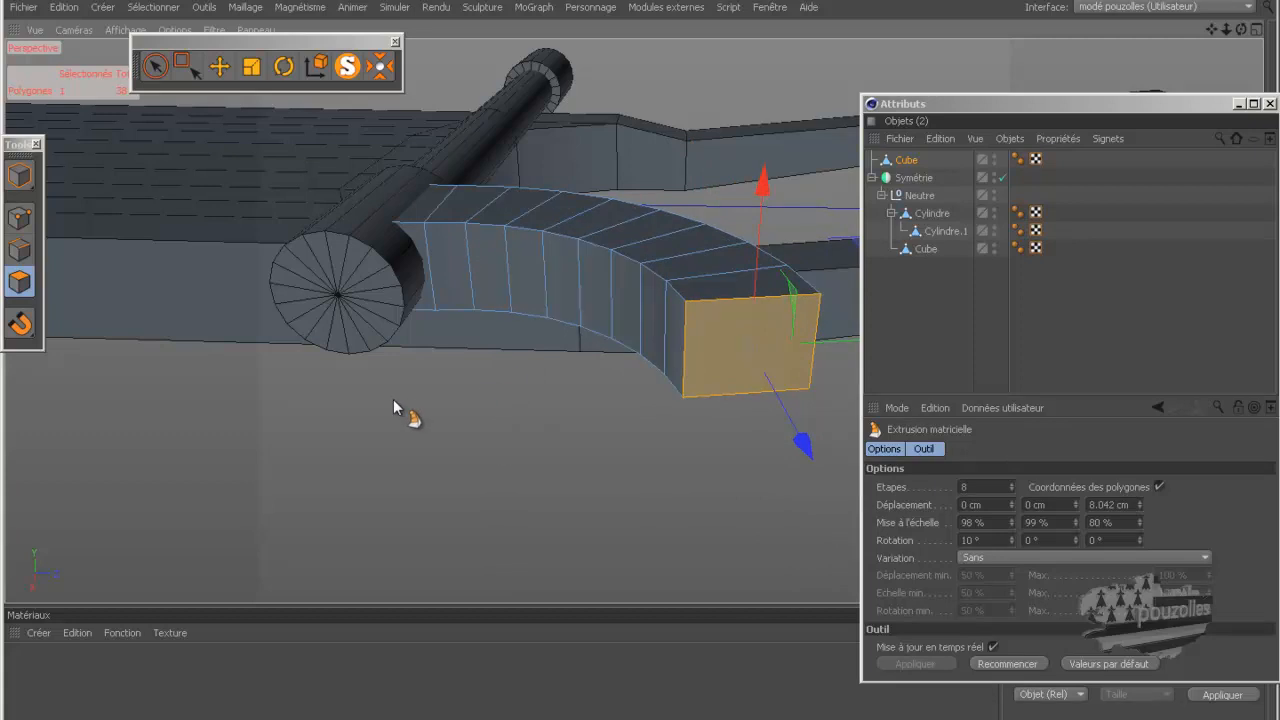
right_click(537, 429)
click(484, 426)
- Set the matrix extrusion's displacement to 2.6 cm in X and 12.192 cm in Z with 9 steps, following the arm in the top photo
middle_click(484, 426)
middle_click(656, 282)
scroll(656, 288, down, 5)
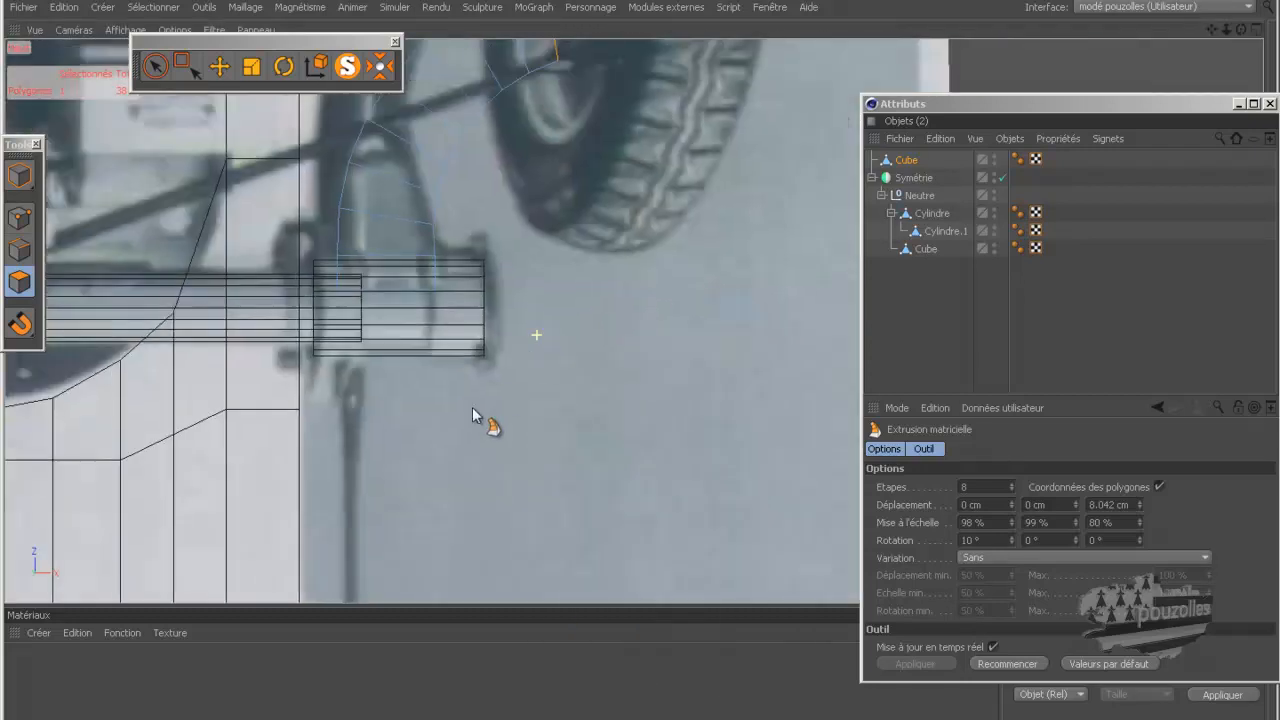
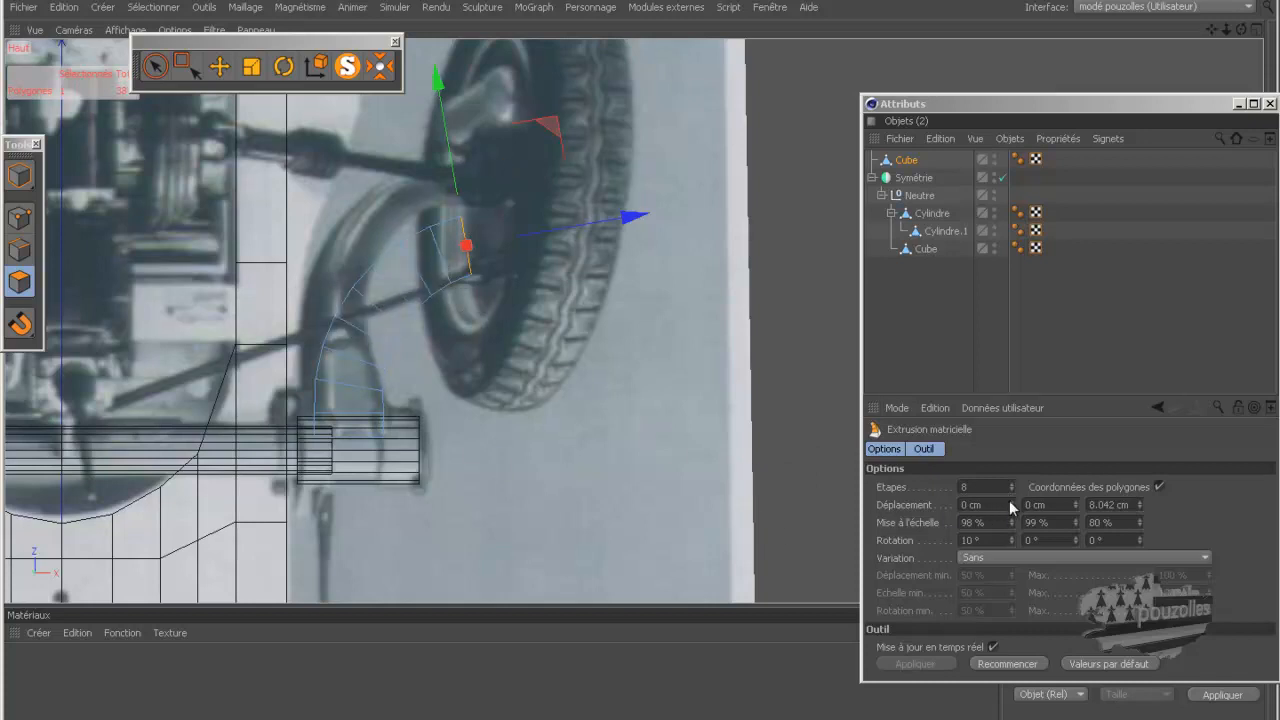
drag(1009, 500, 1010, 498)
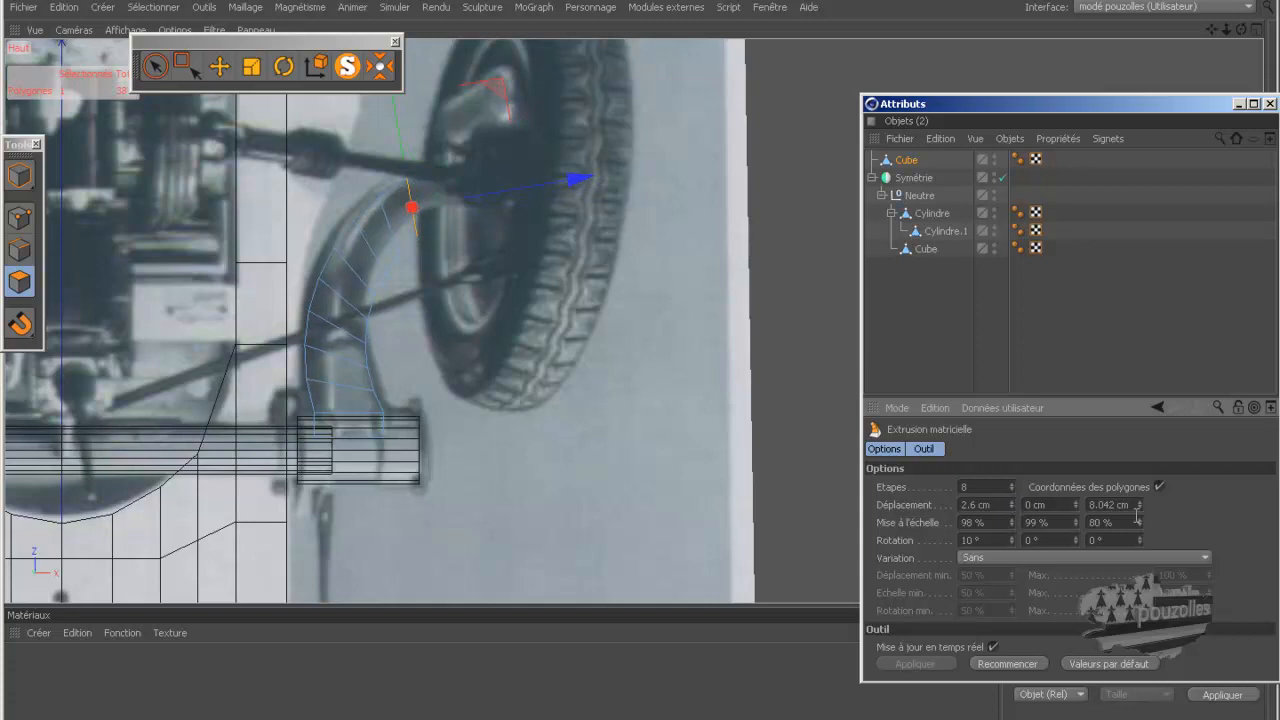
mouse_move(1140, 501)
mouse_down()
mouse_move(1154, 478)
mouse_move(1141, 499)
mouse_up()
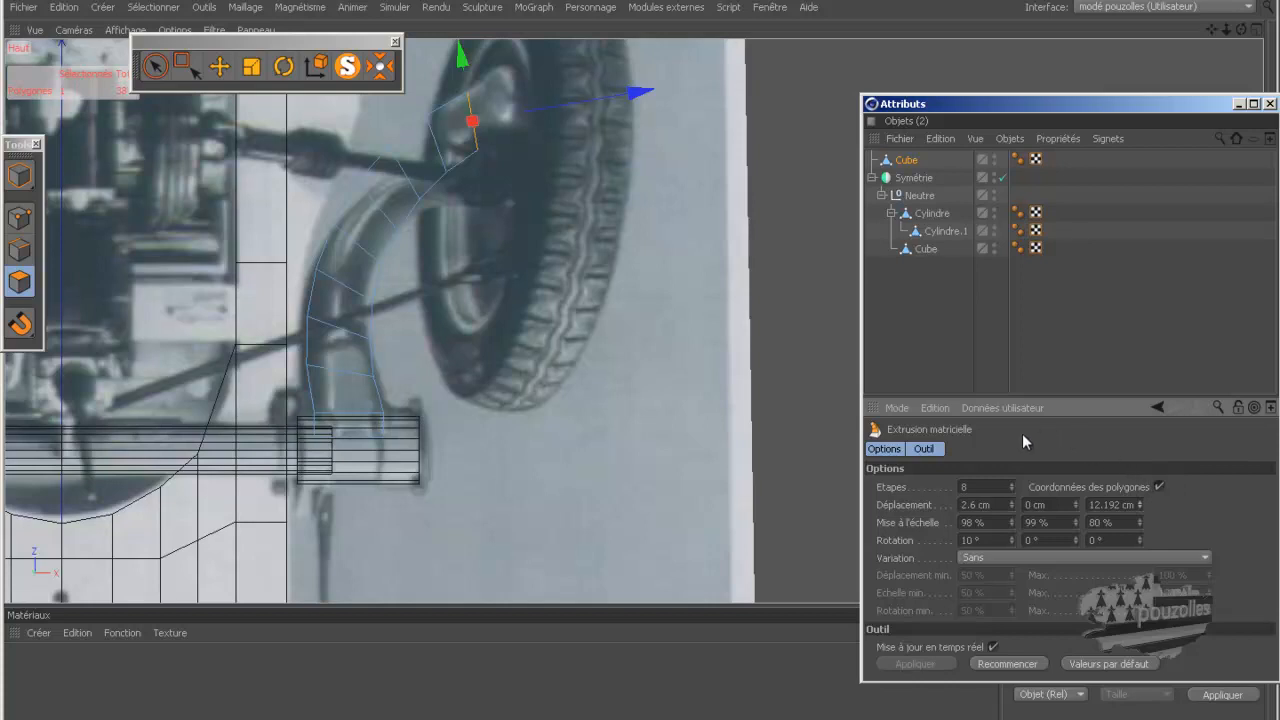
click(1011, 484)
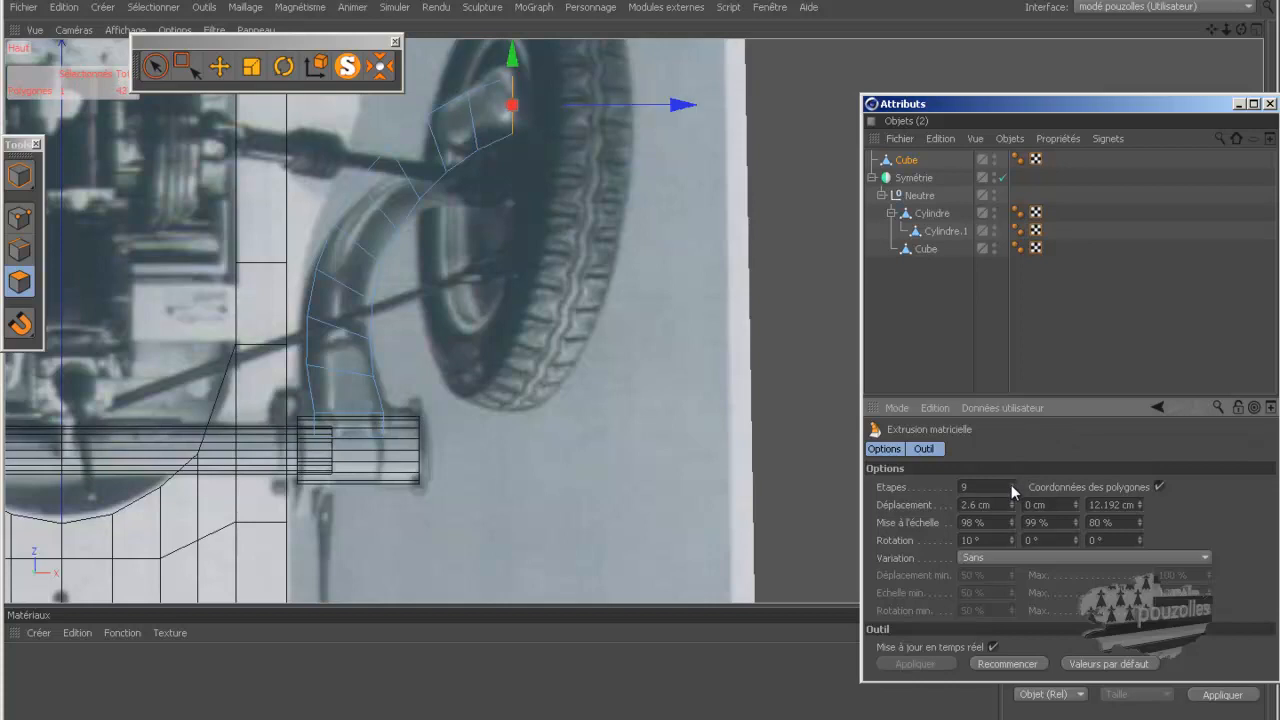
click(1011, 489)
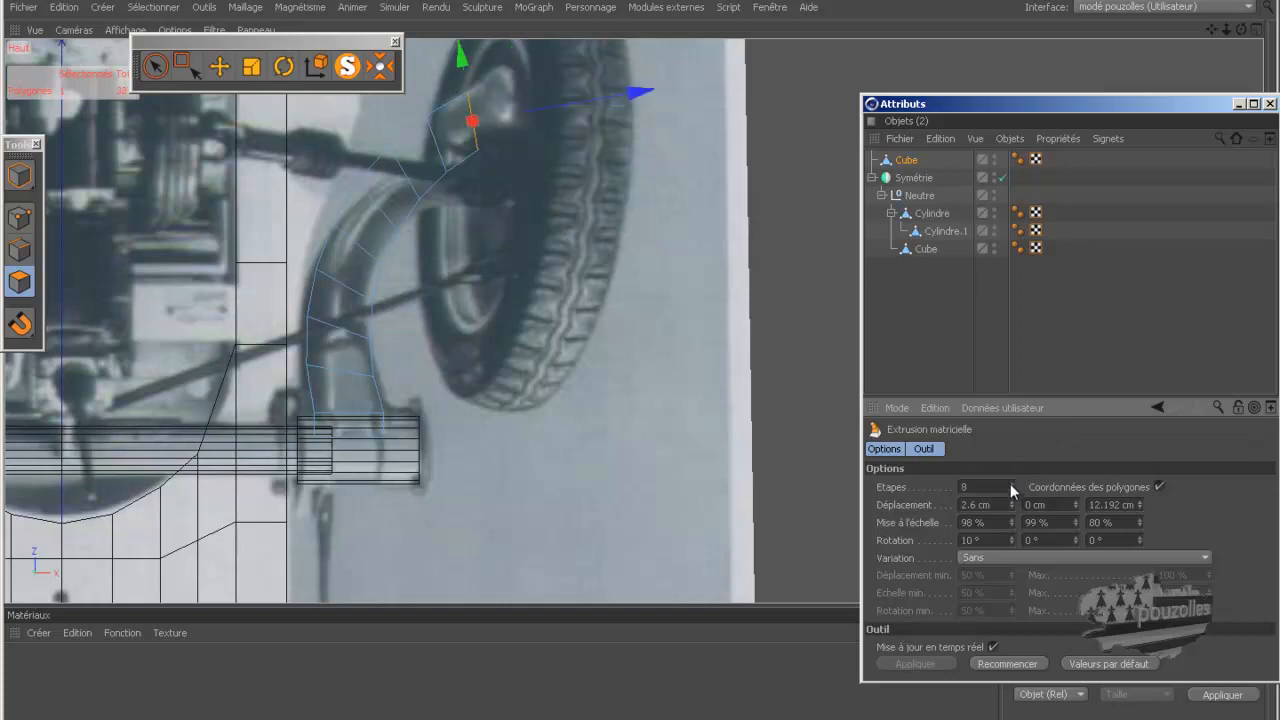
click(1011, 484)
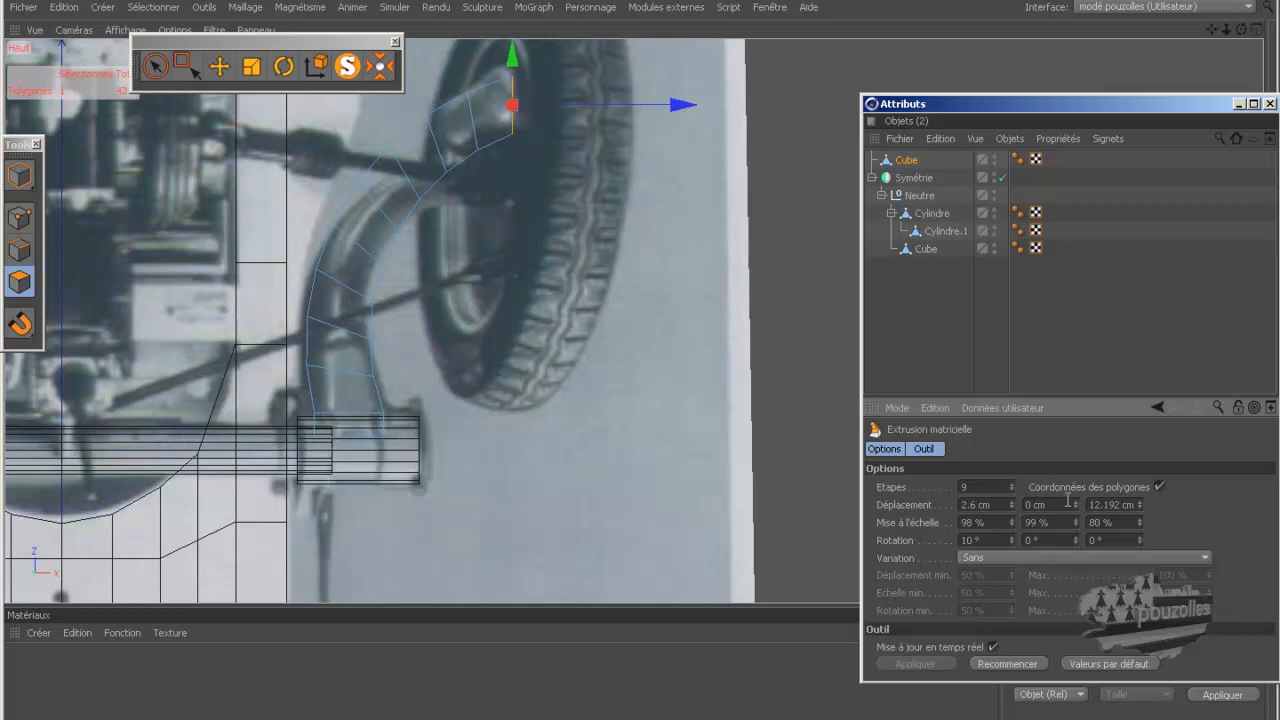
- Set the matrix extrusion's X and Y scale to 92 % each so that the arm tapers toward the wheel
click(1010, 522)
click(1011, 520)
click(1011, 520)
click(1010, 526)
click(1010, 526)
click(1010, 526)
click(1010, 526)
click(1010, 526)
click(1009, 525)
click(1009, 525)
click(1009, 525)
click(1009, 525)
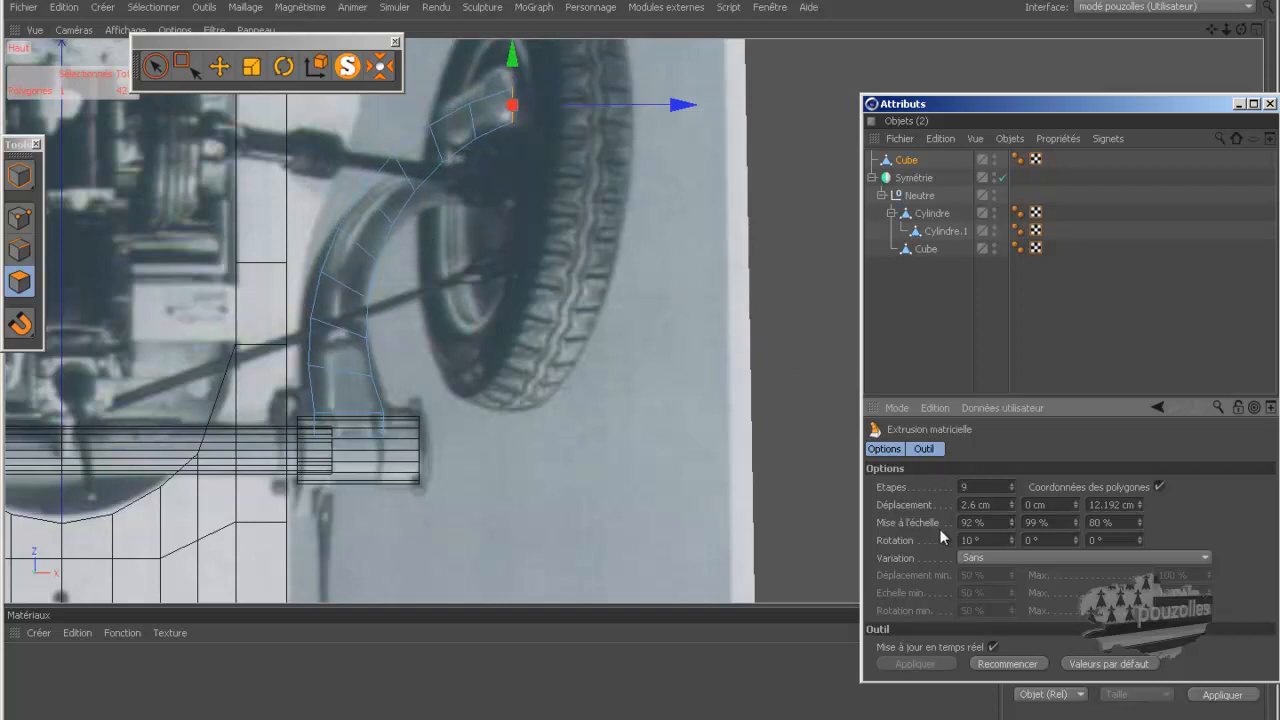
click(1076, 525)
middle_click(445, 405)
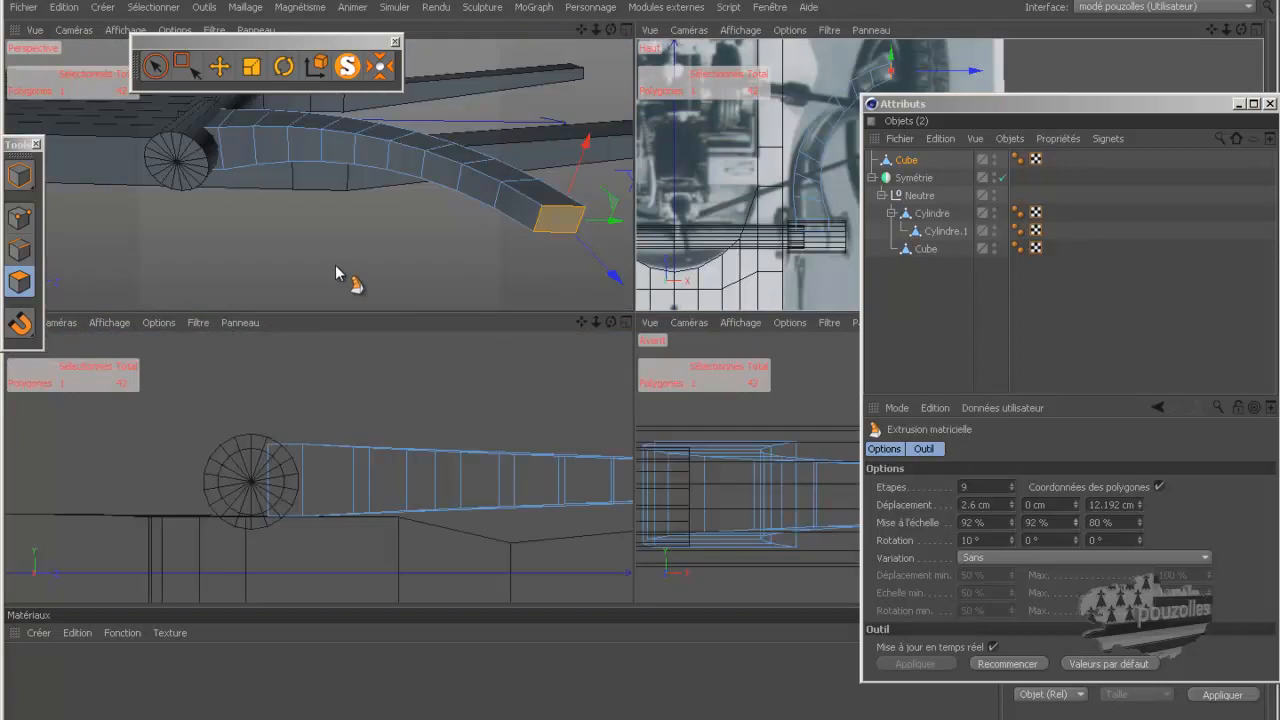
- Set the matrix extrusion's Y scale to 95 % so the arm keeps more height toward the wheel
scroll(561, 241, up, 3)
drag(580, 30, 545, 322)
scroll(357, 260, down, 5)
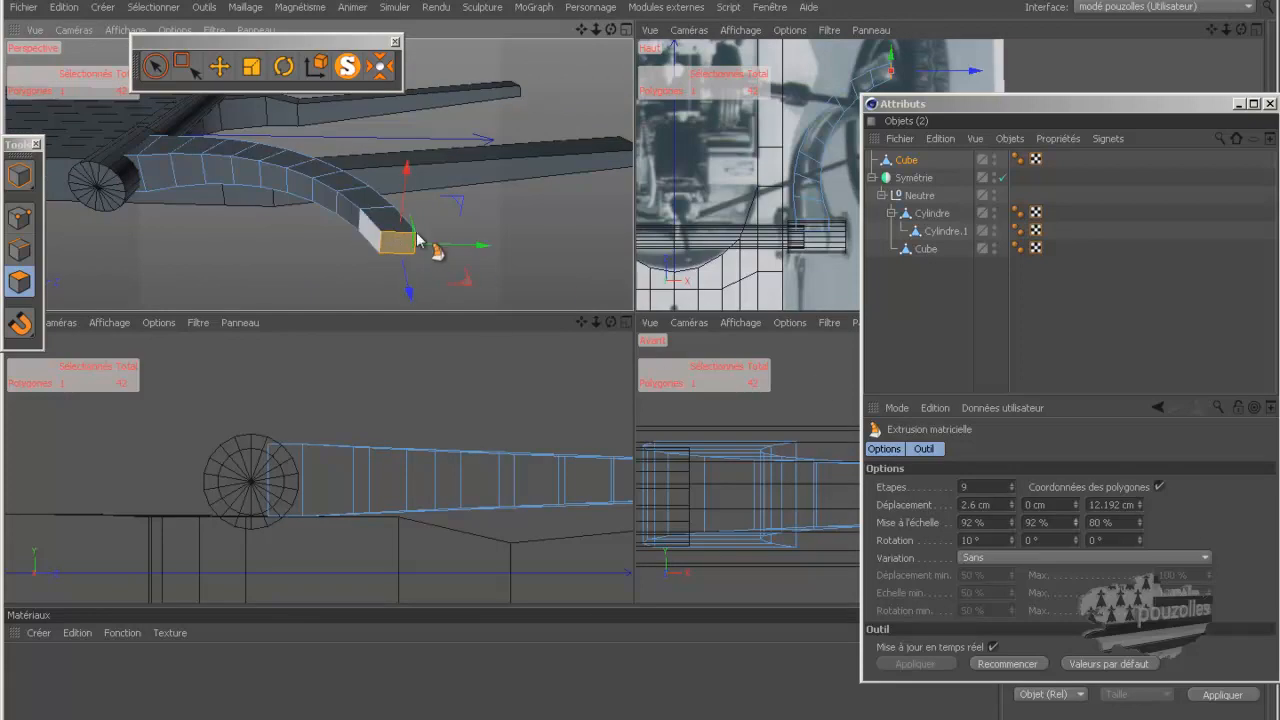
click(1075, 525)
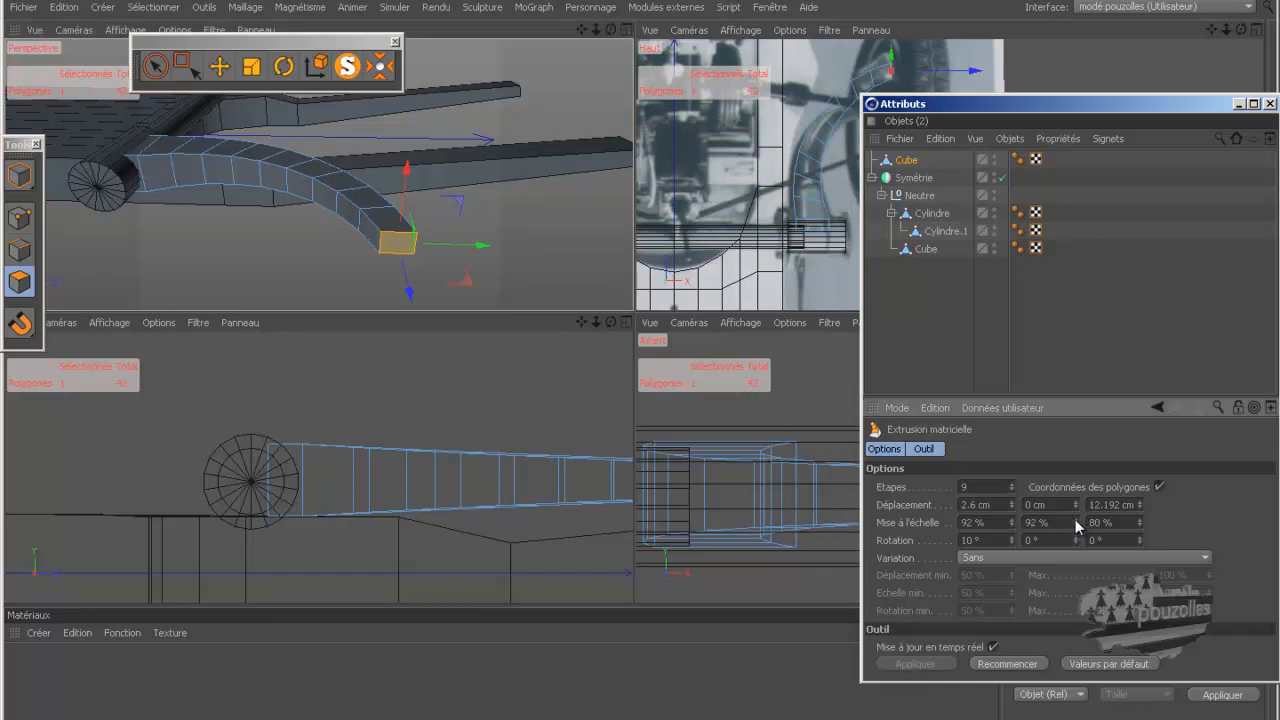
click(1075, 519)
click(1075, 519)
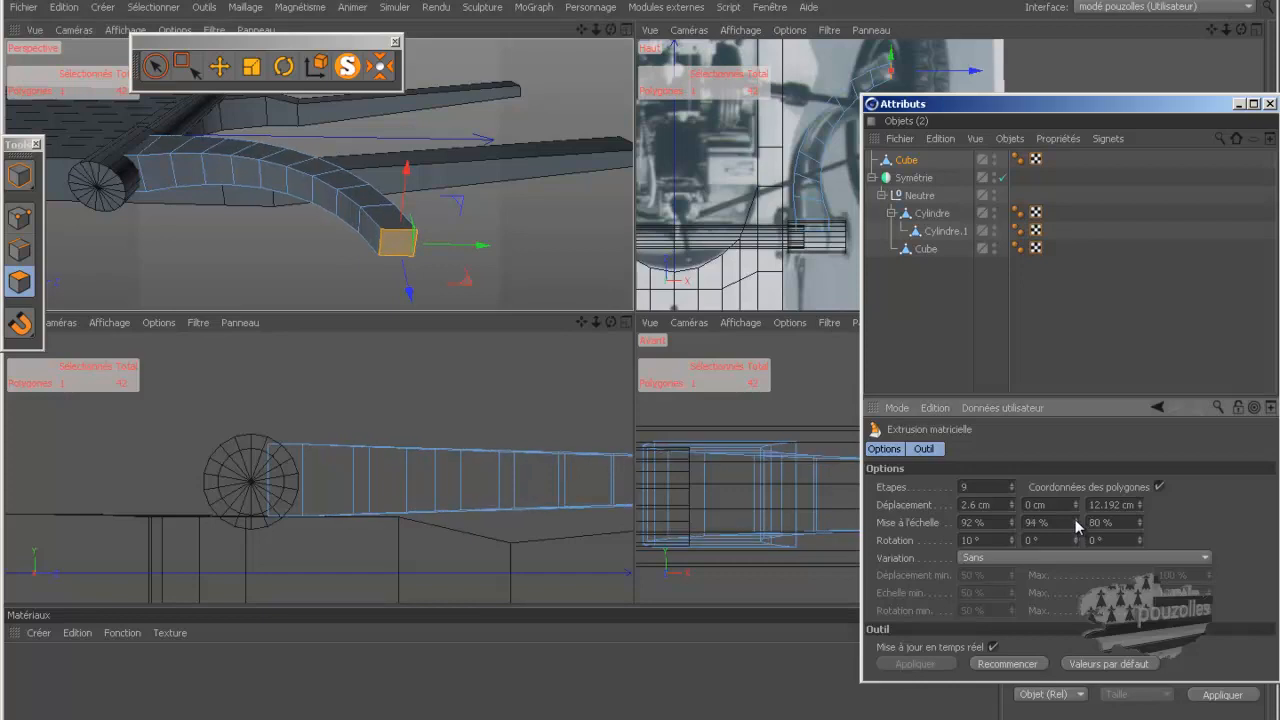
click(1075, 519)
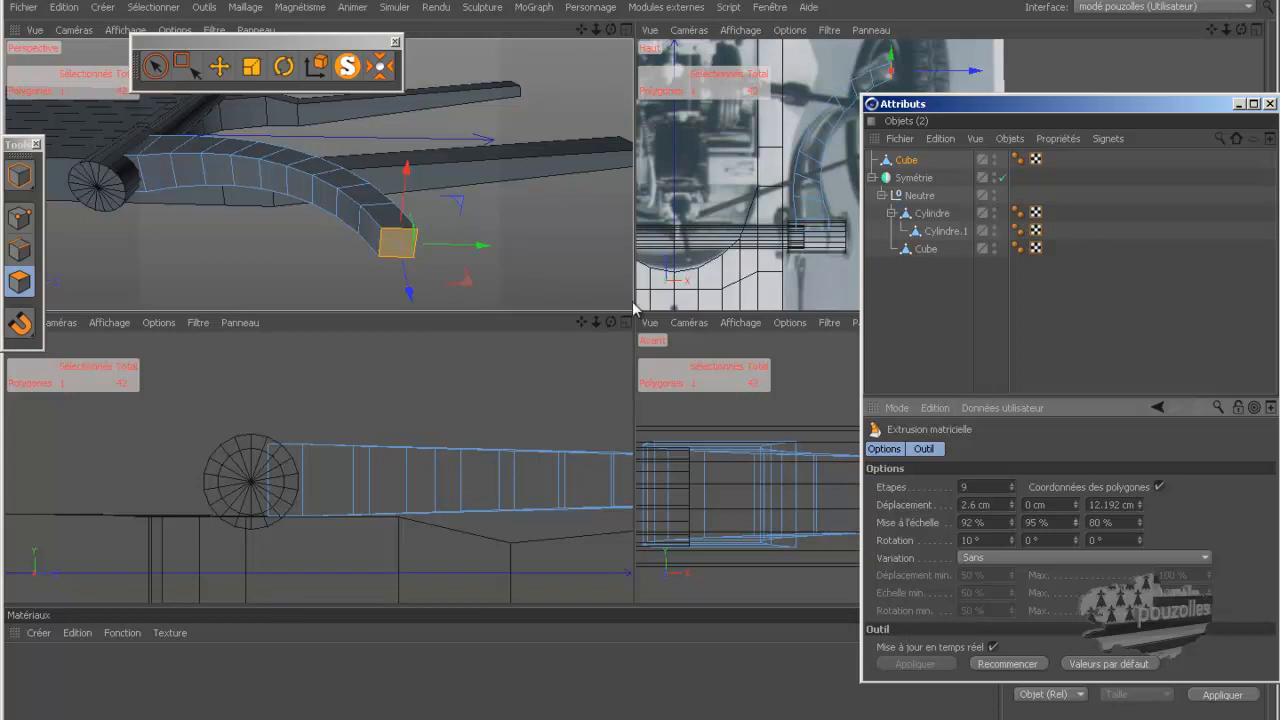
- Place the arm cube under a new subdivision surface and compare it with the front suspension reference photo
middle_click(491, 214)
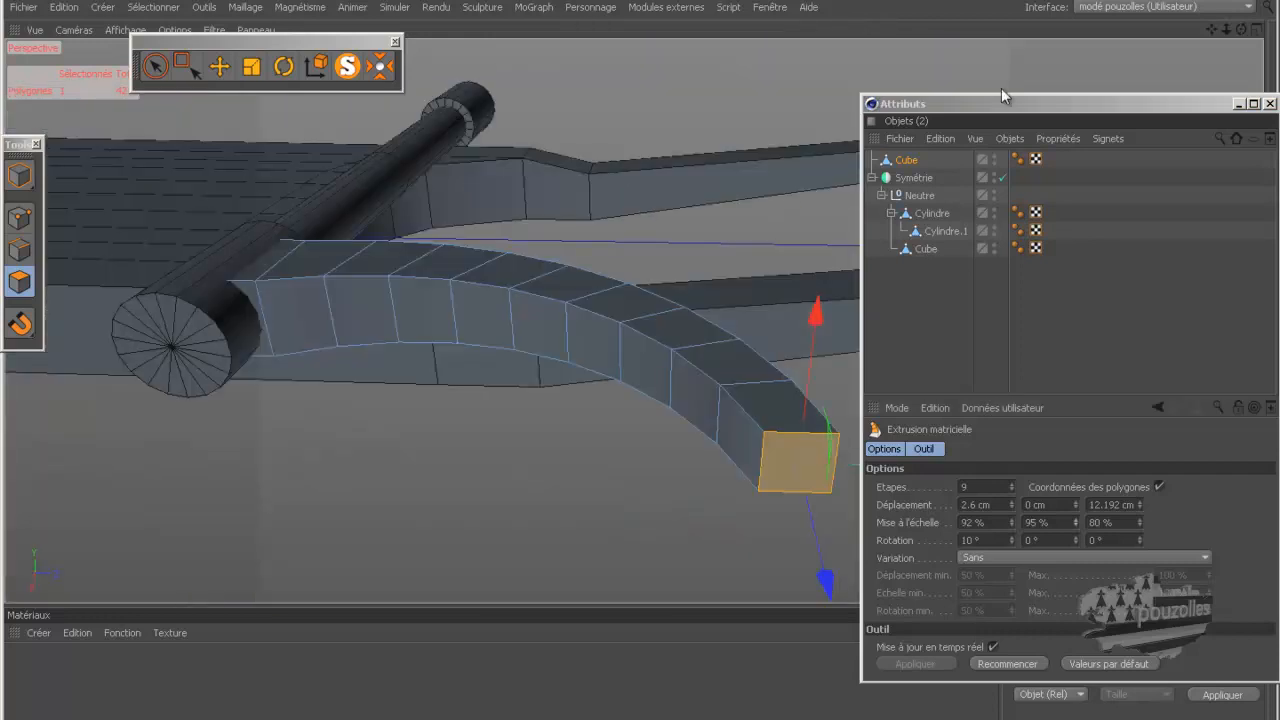
drag(1241, 30, 640, 362)
scroll(586, 383, down, 5)
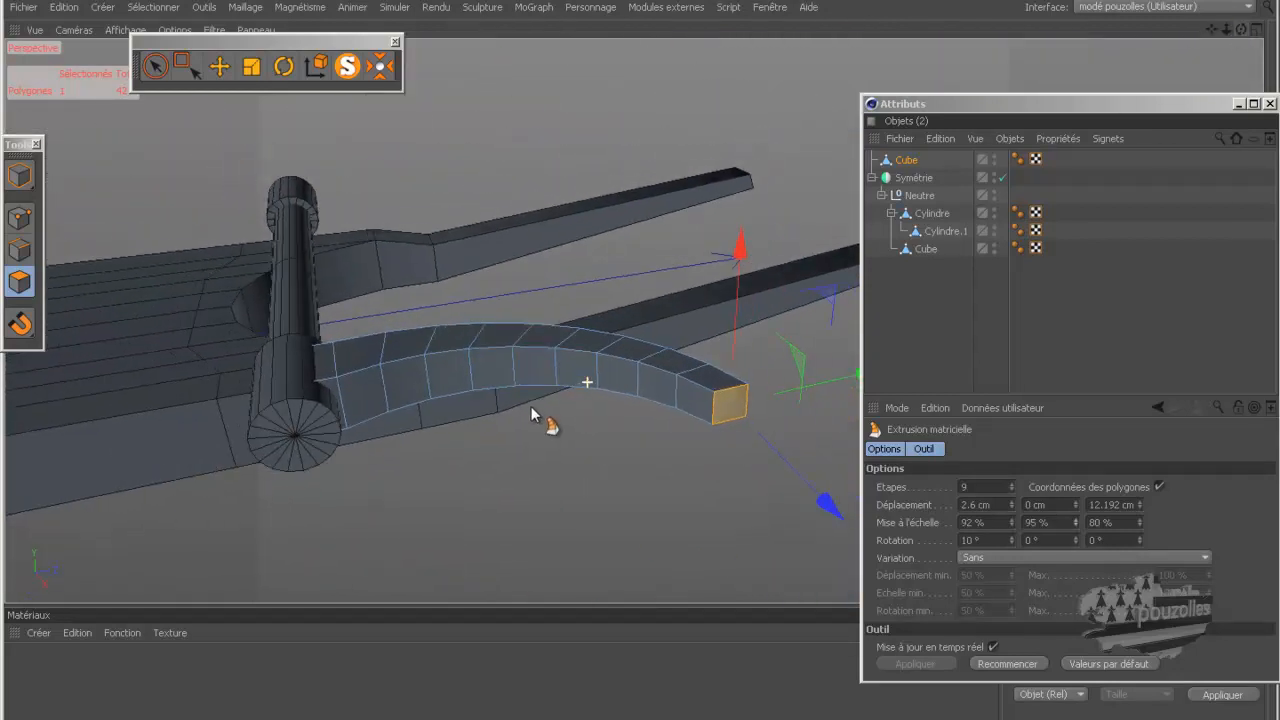
alt+drag(531, 414, 514, 383)
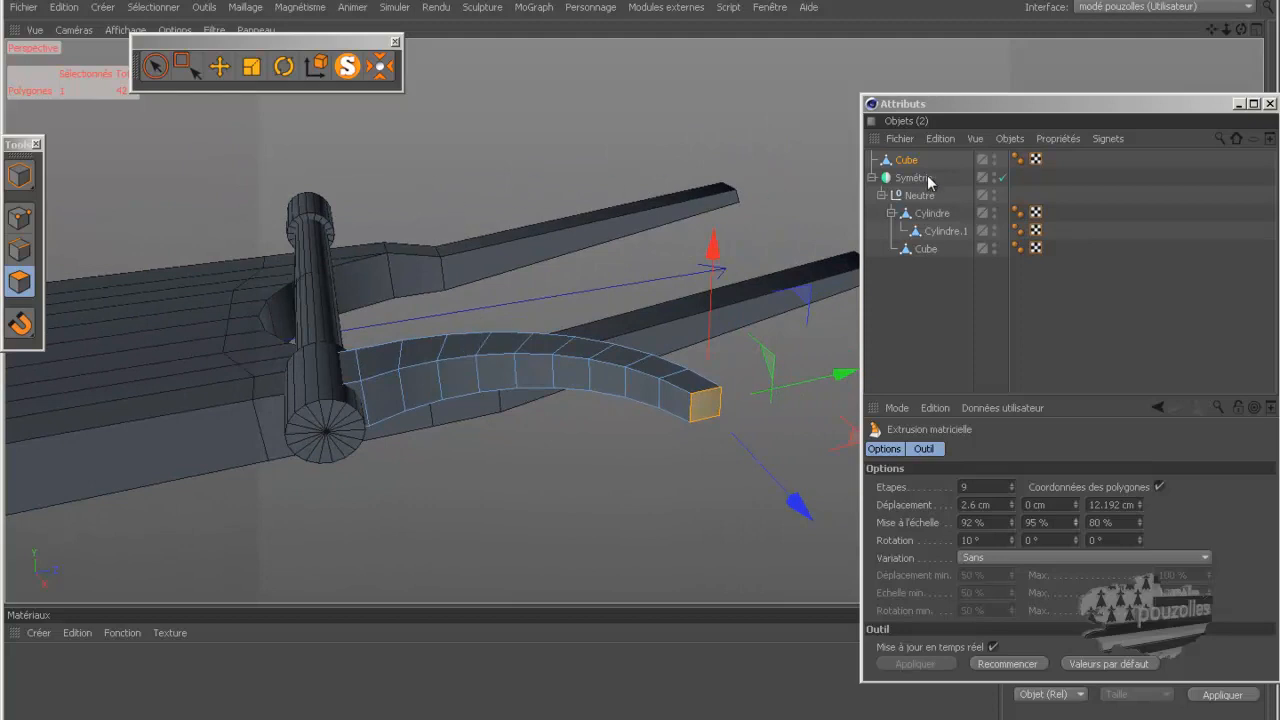
click(101, 10)
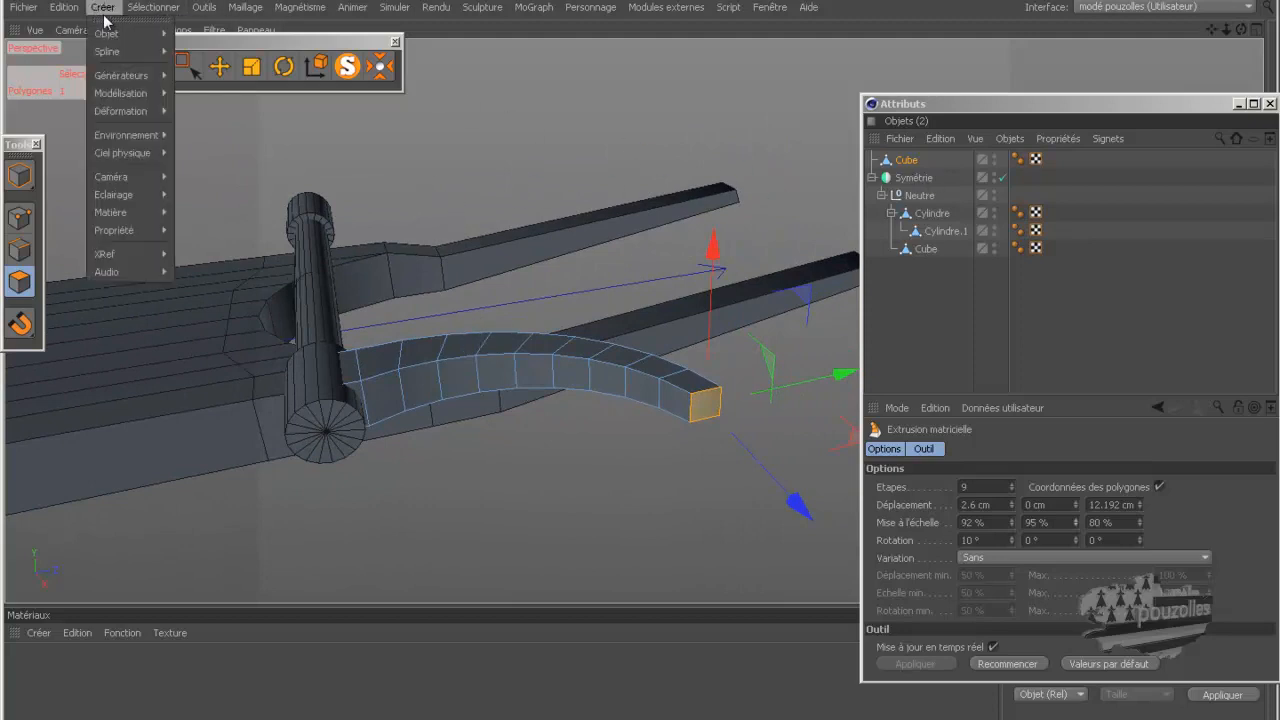
mouse_move(125, 75)
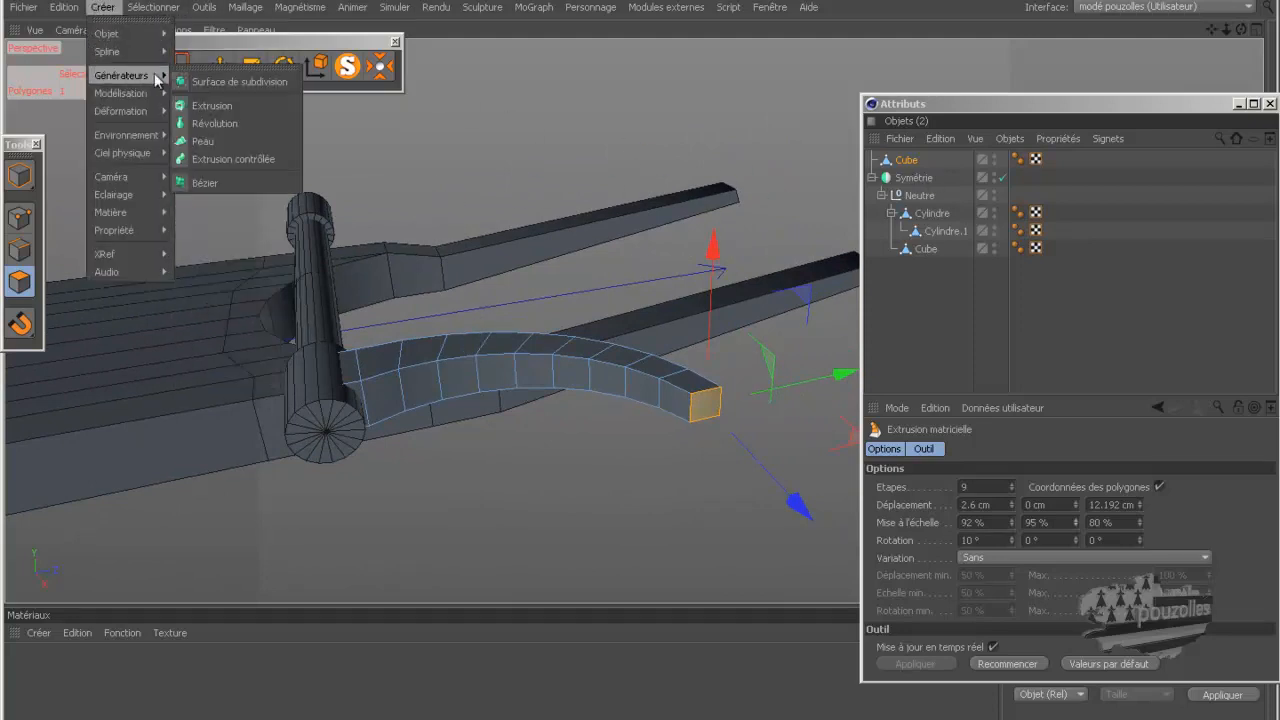
click(240, 81)
drag(901, 185, 929, 162)
drag(850, 212, 386, 421)
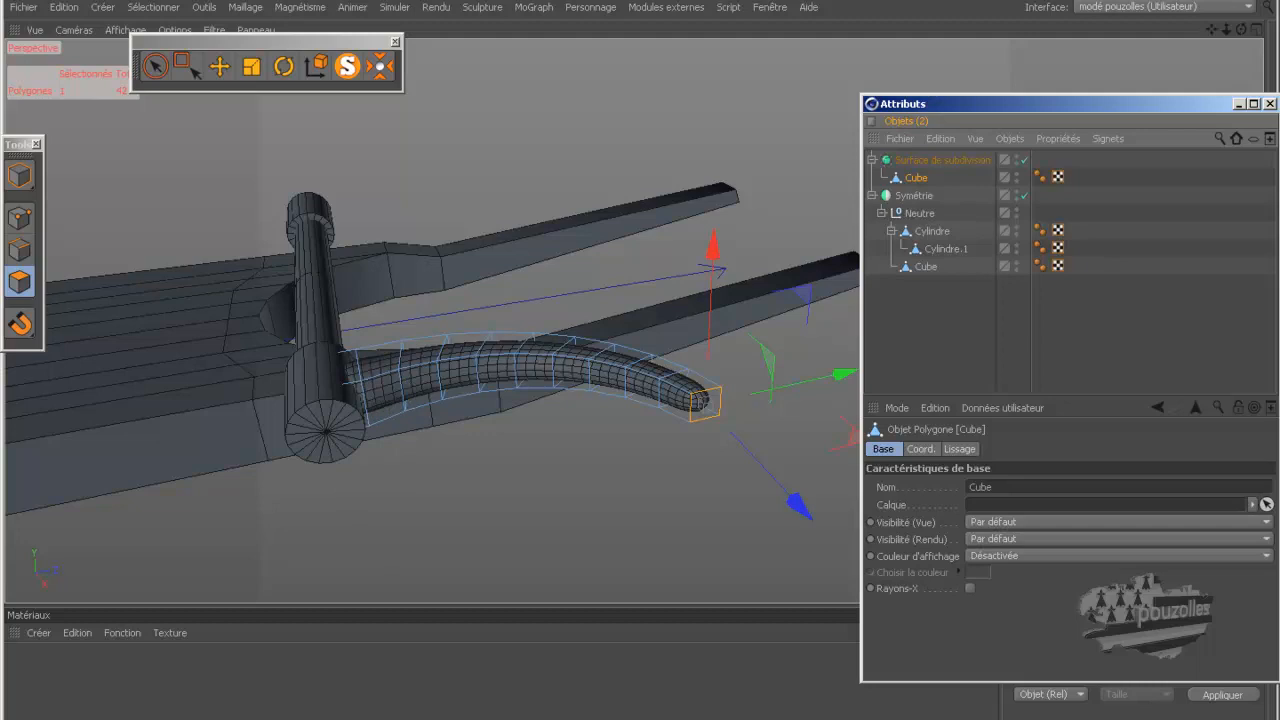
key(alt+Tab)
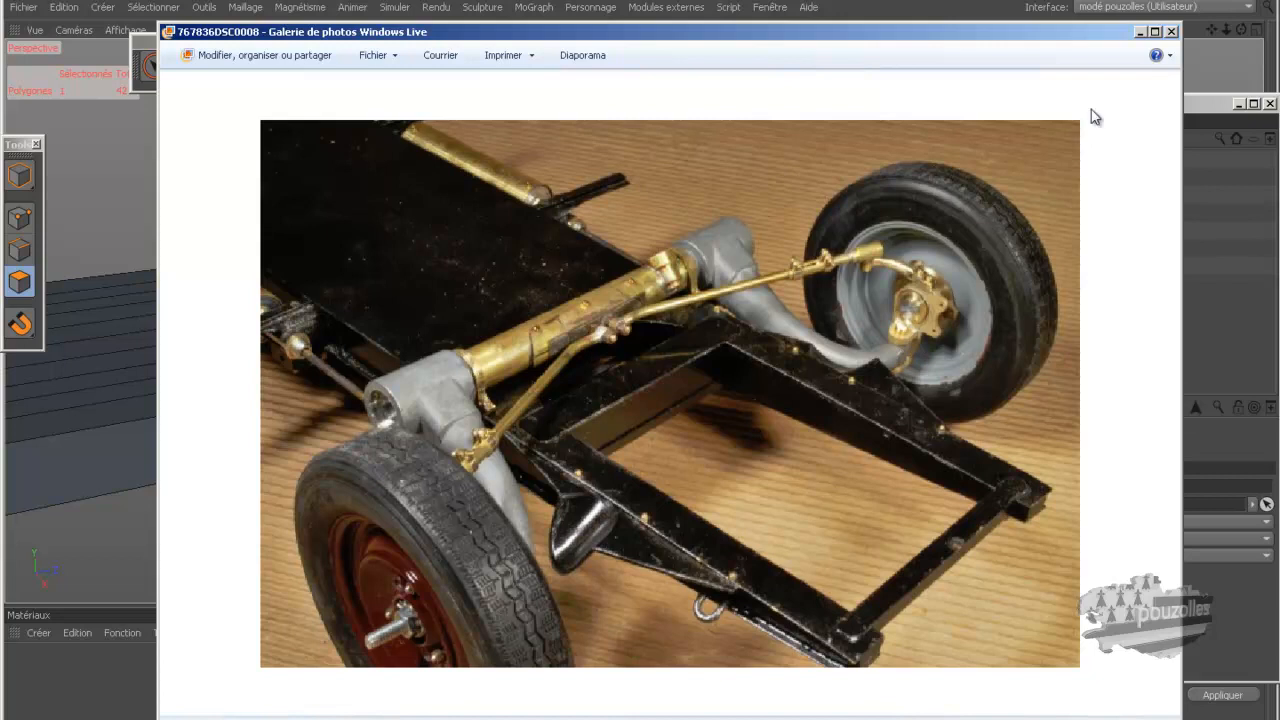
click(1139, 33)
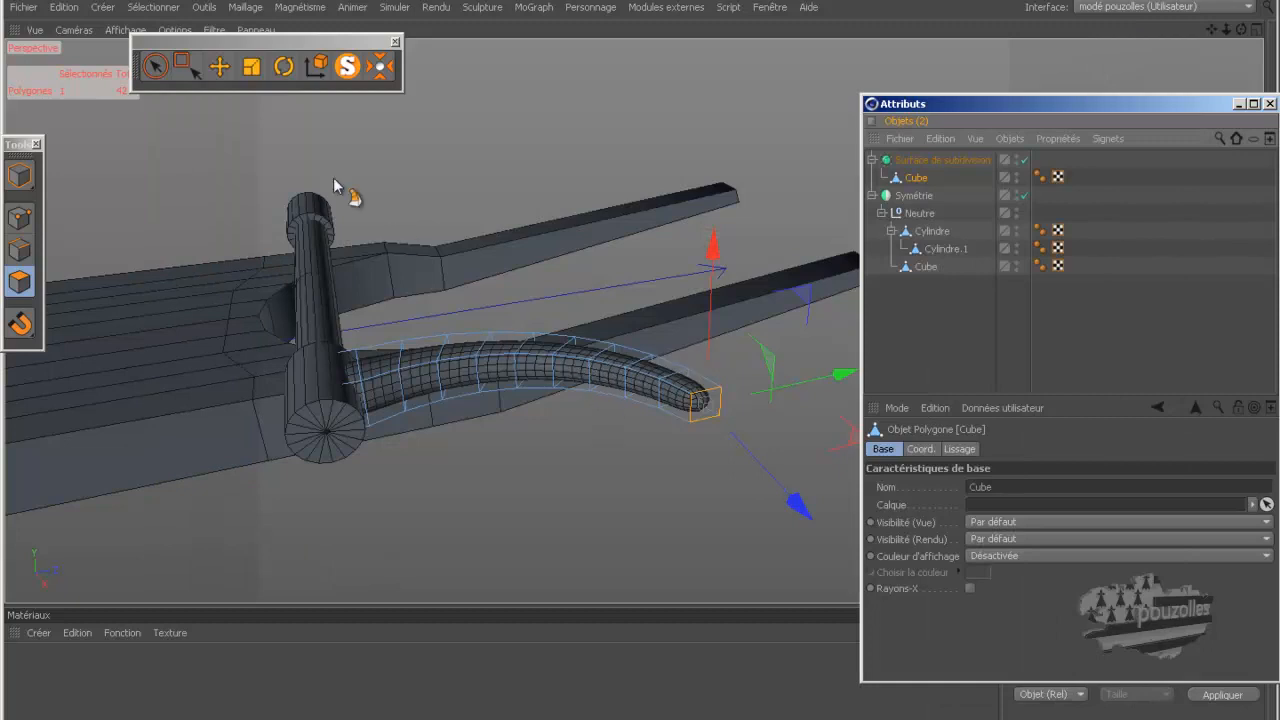
- Switch to point editing with brush selection not limited to visible elements, and disable the arm's subdivision surface
click(20, 217)
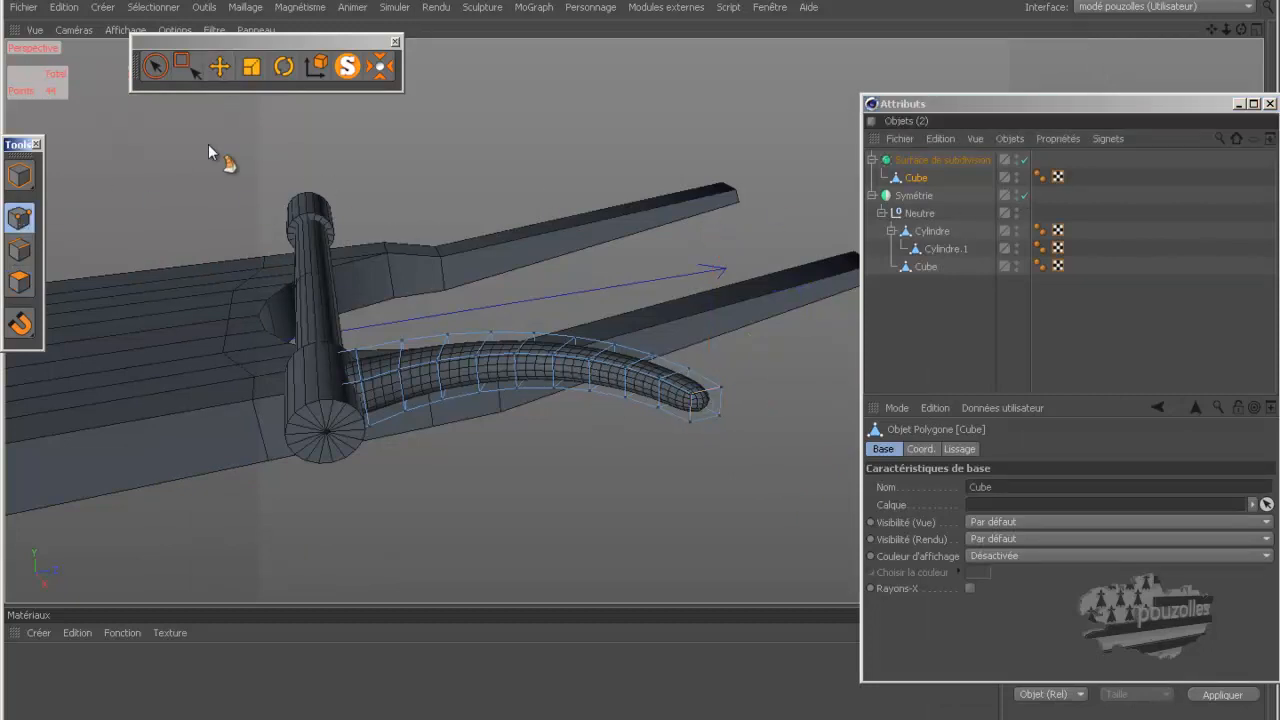
click(155, 66)
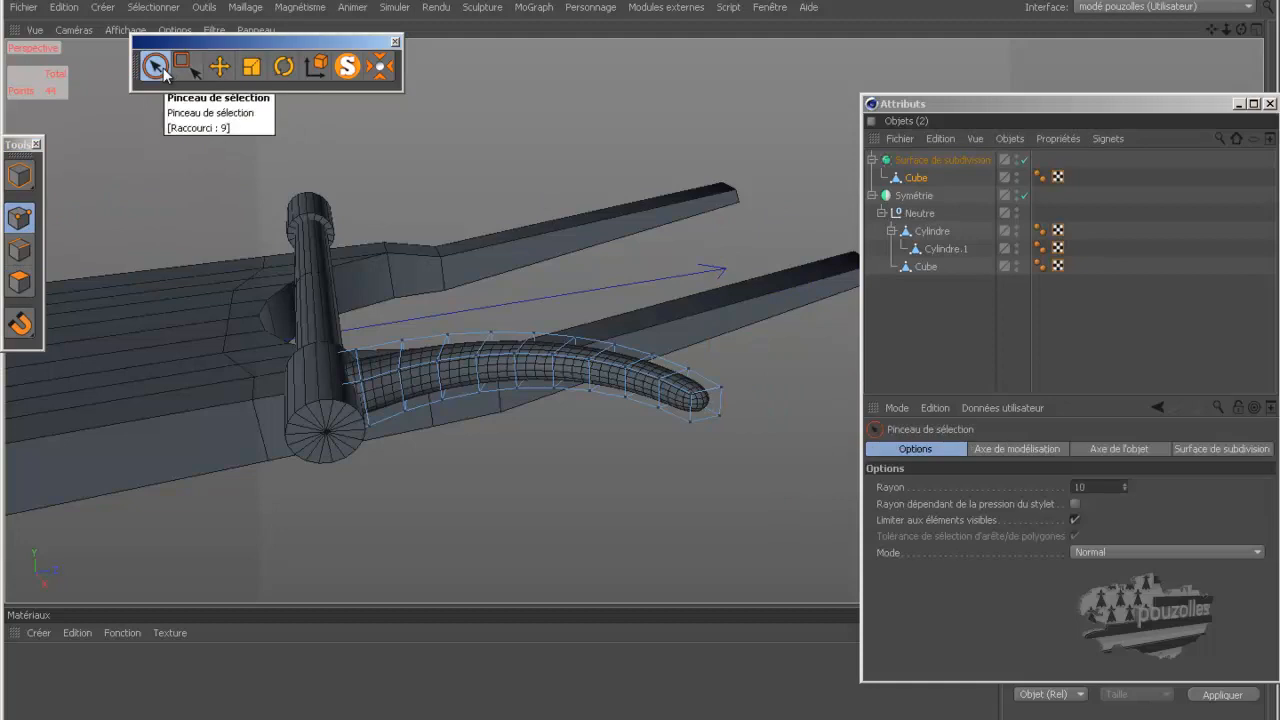
click(1075, 520)
middle_click(635, 510)
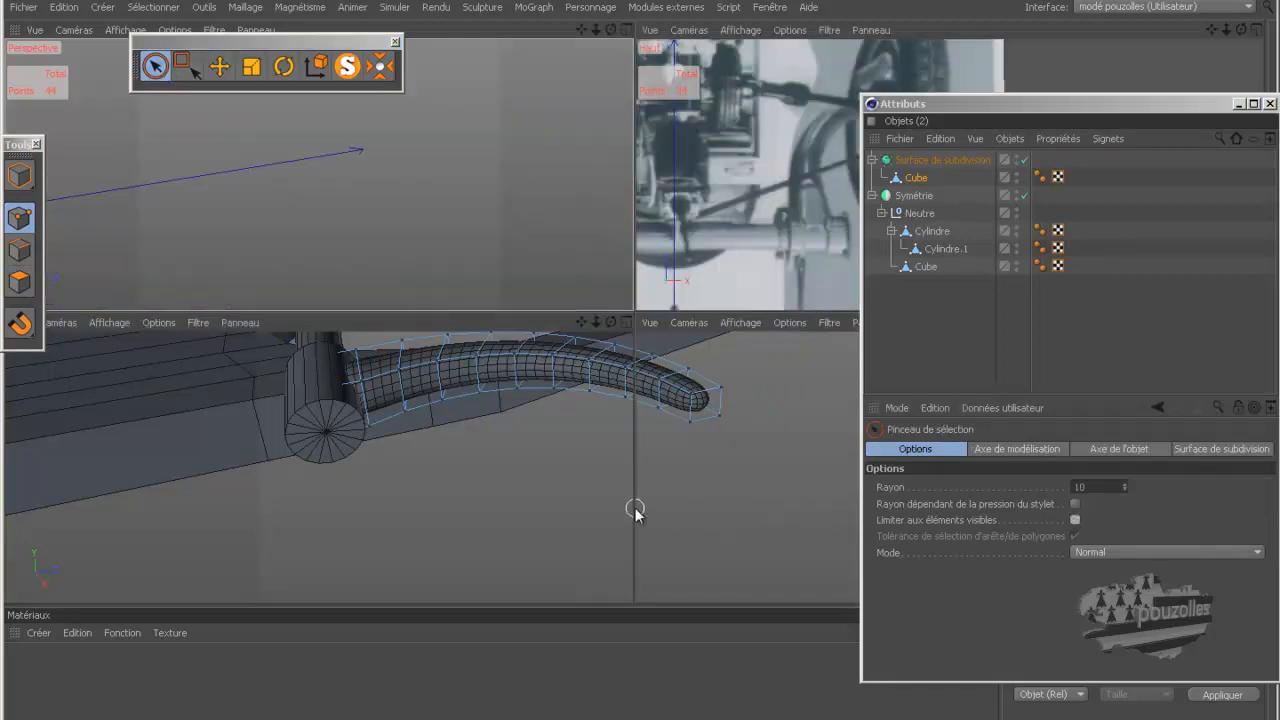
drag(1162, 106, 809, 591)
click(916, 239)
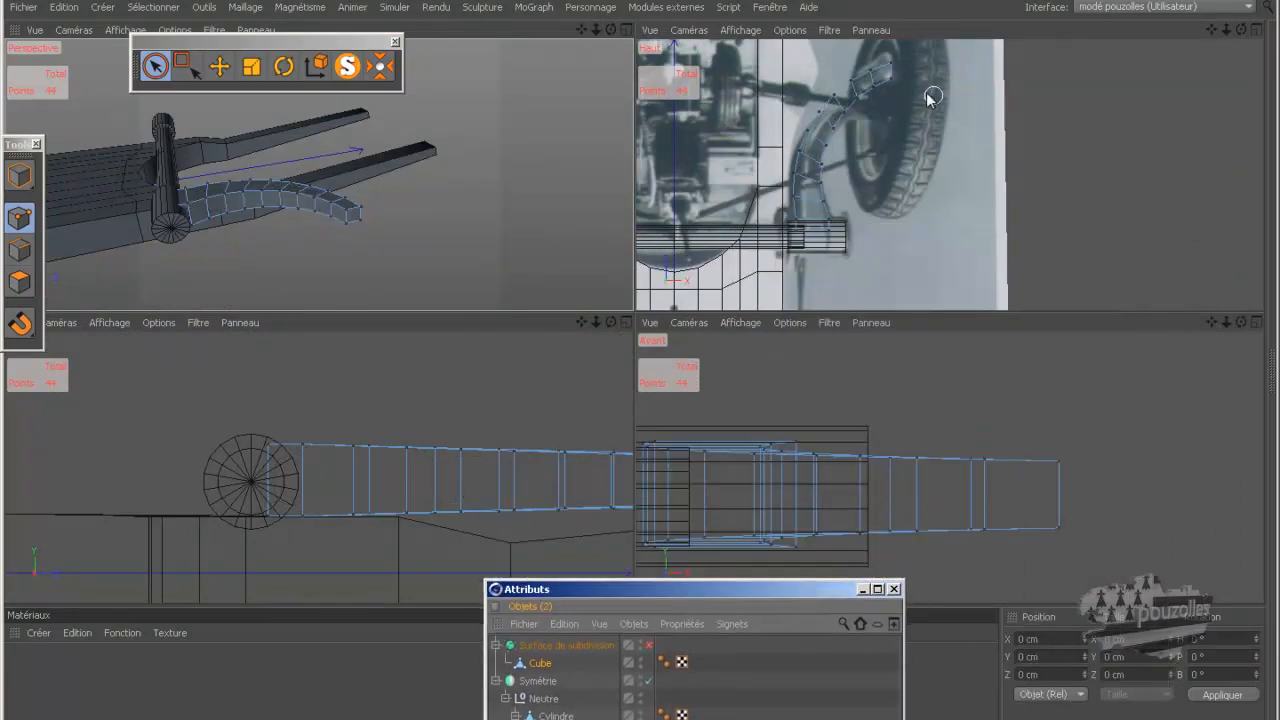
- Move the arm's second cross-section outside the hub cylinder about 1 cm toward it and rotate it parallel to the cylinder's axis
scroll(885, 88, up, 3)
middle_click(894, 130)
scroll(889, 143, down, 4)
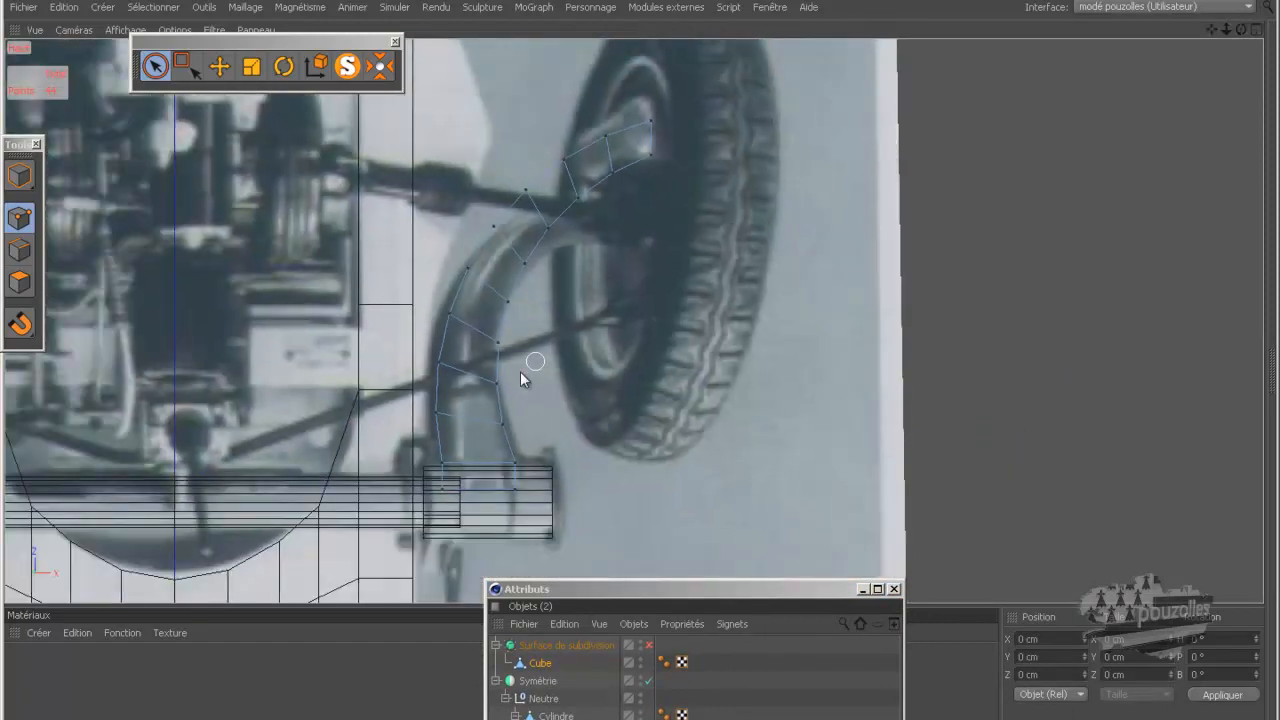
click(503, 390)
shift+click(443, 371)
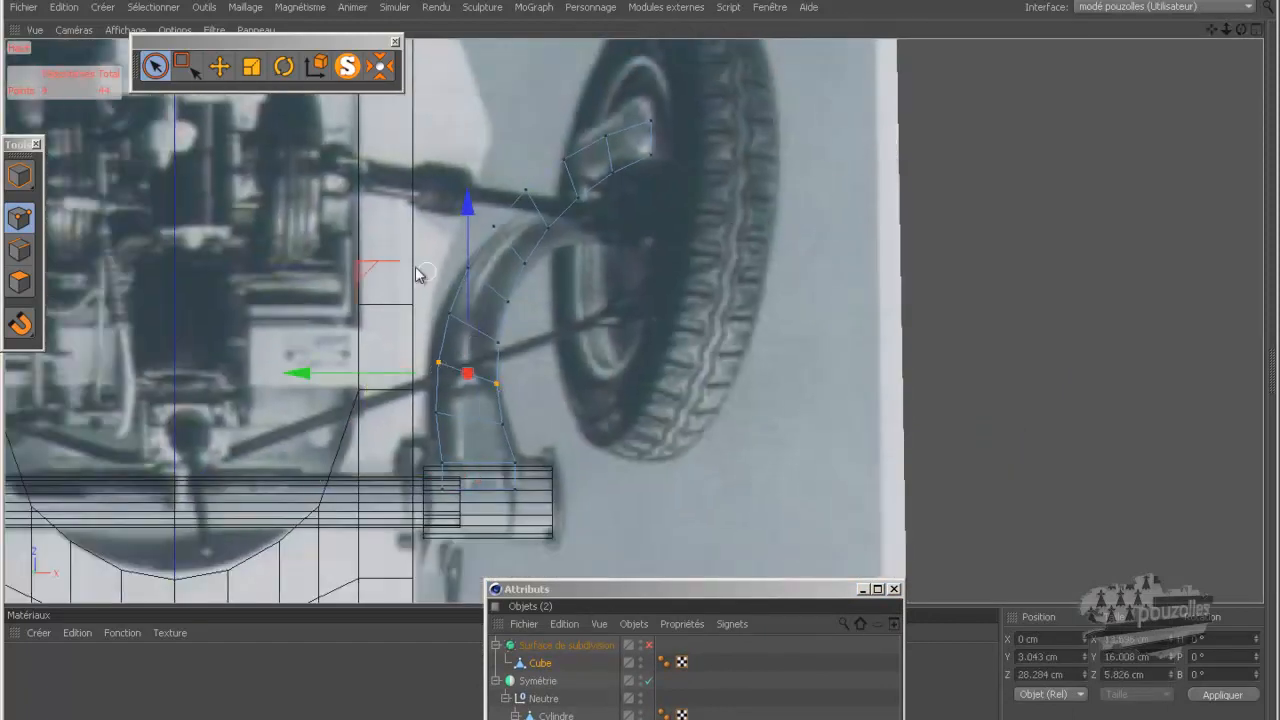
drag(362, 278, 362, 281)
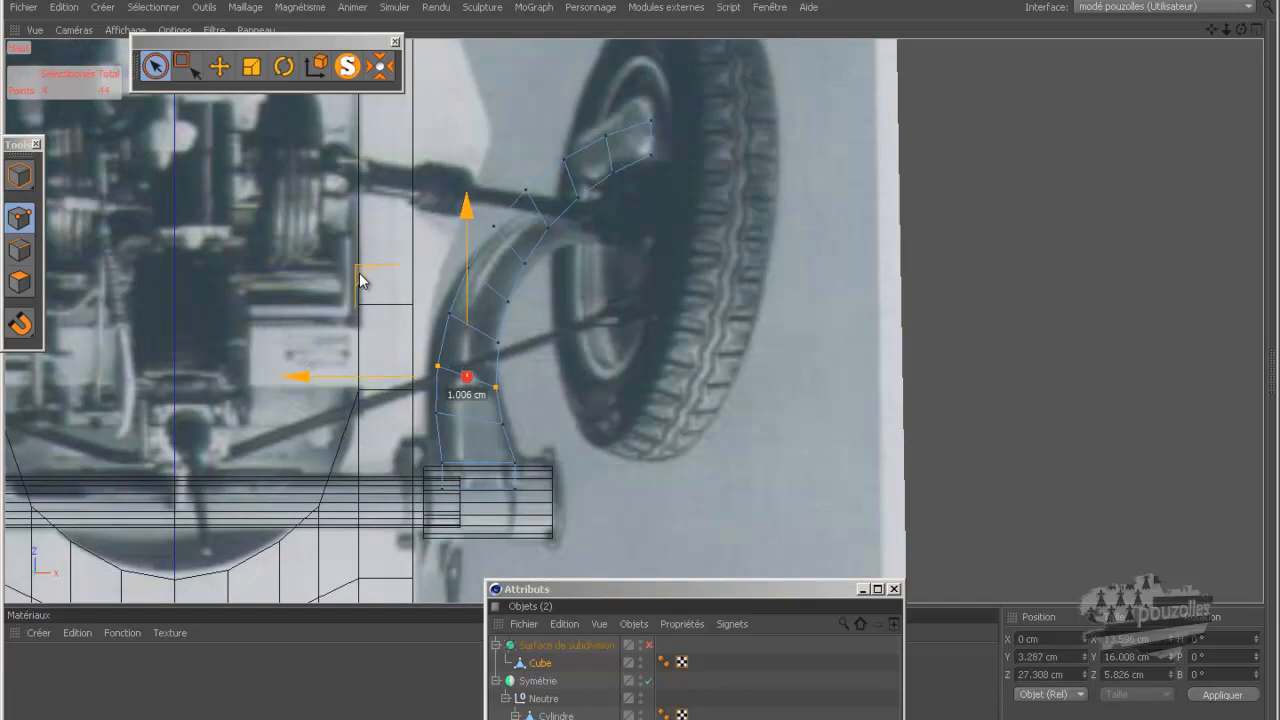
click(284, 66)
drag(371, 340, 373, 385)
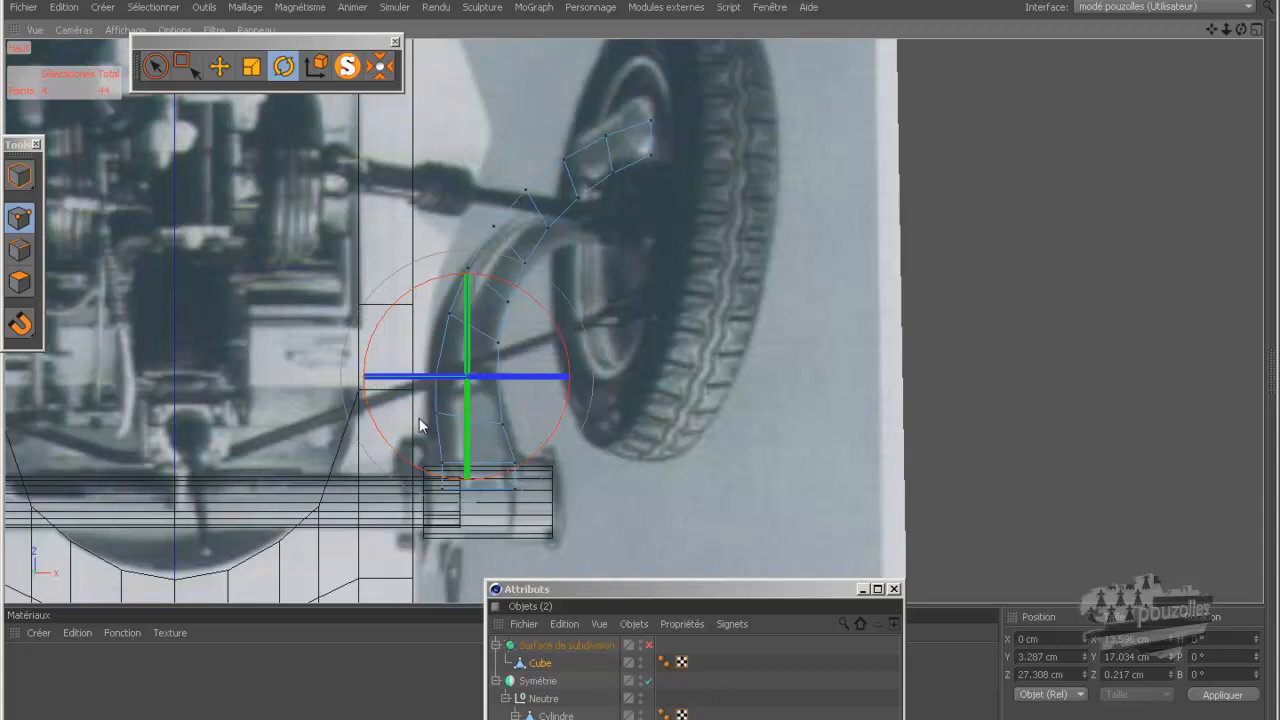
- Rotate the first cross-section outside the hub cylinder nearly parallel to the cylinder's axis, following the arm in the top photo
key(space)
drag(429, 415, 526, 432)
key(space)
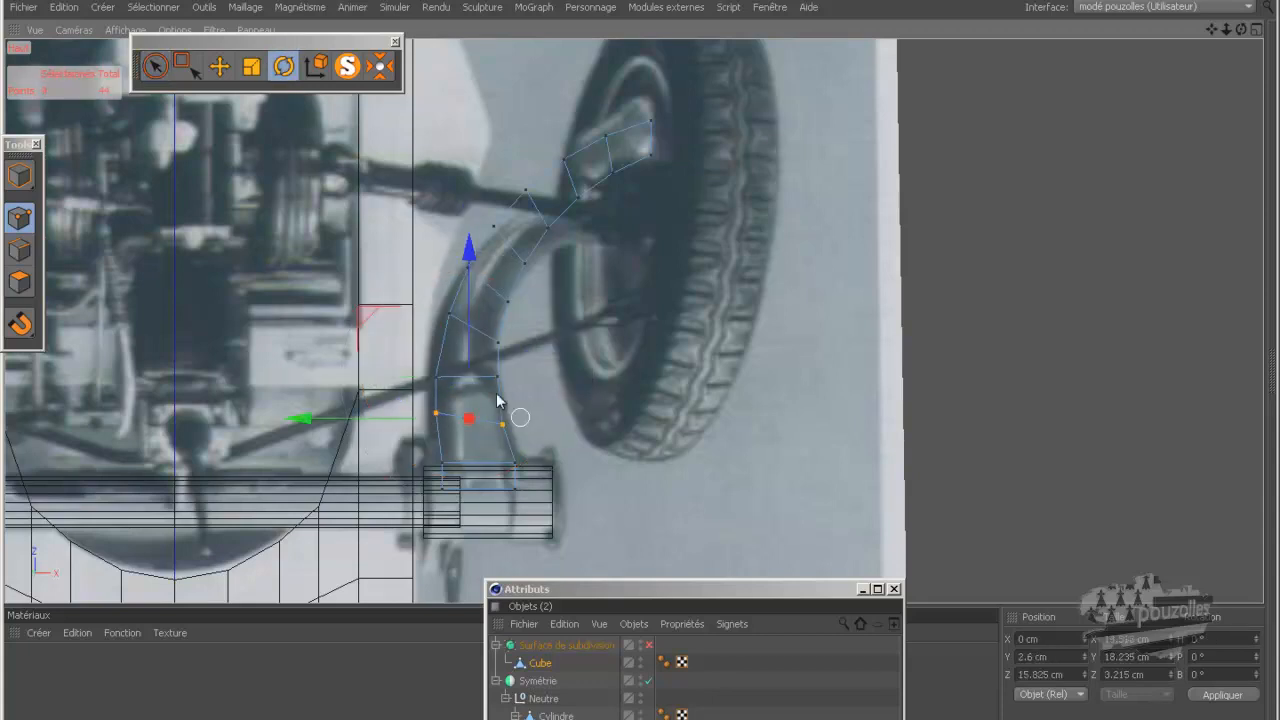
drag(384, 360, 344, 426)
key(e)
alt+right_drag(499, 339, 522, 229)
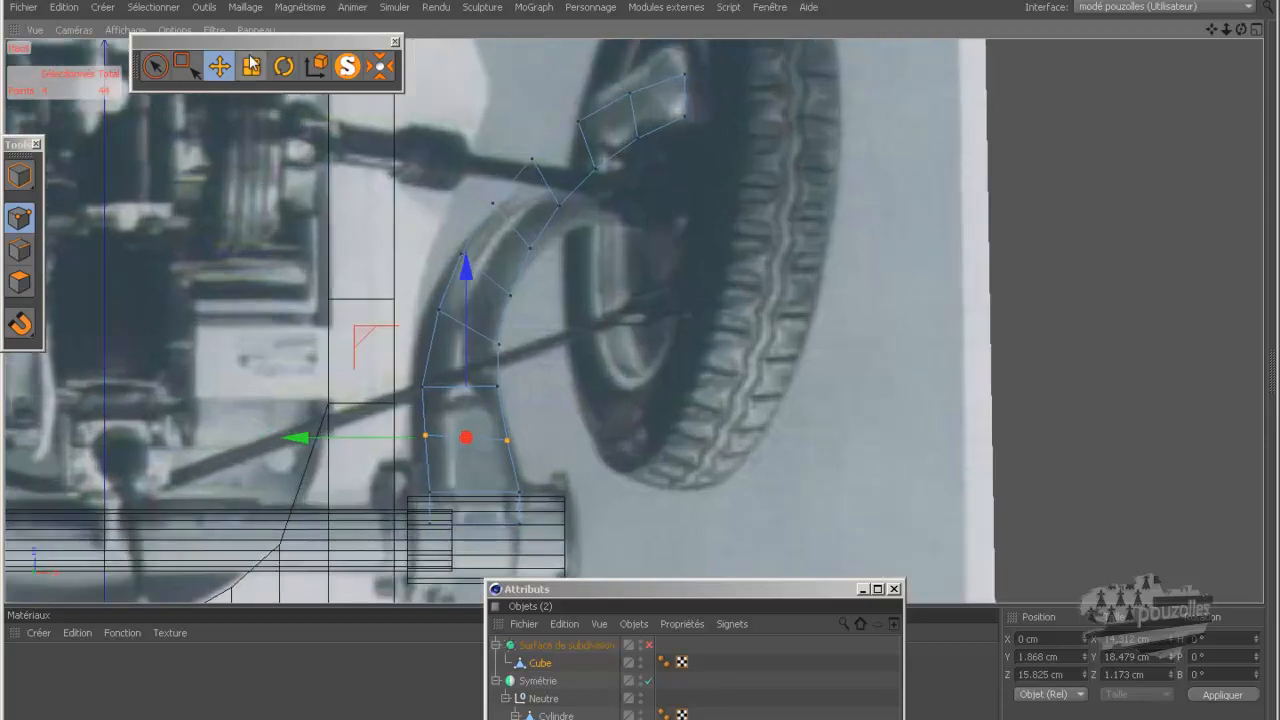
- Shift the third cross-section outside the hub cylinder slightly toward the chassis to match the photographed arm
click(155, 66)
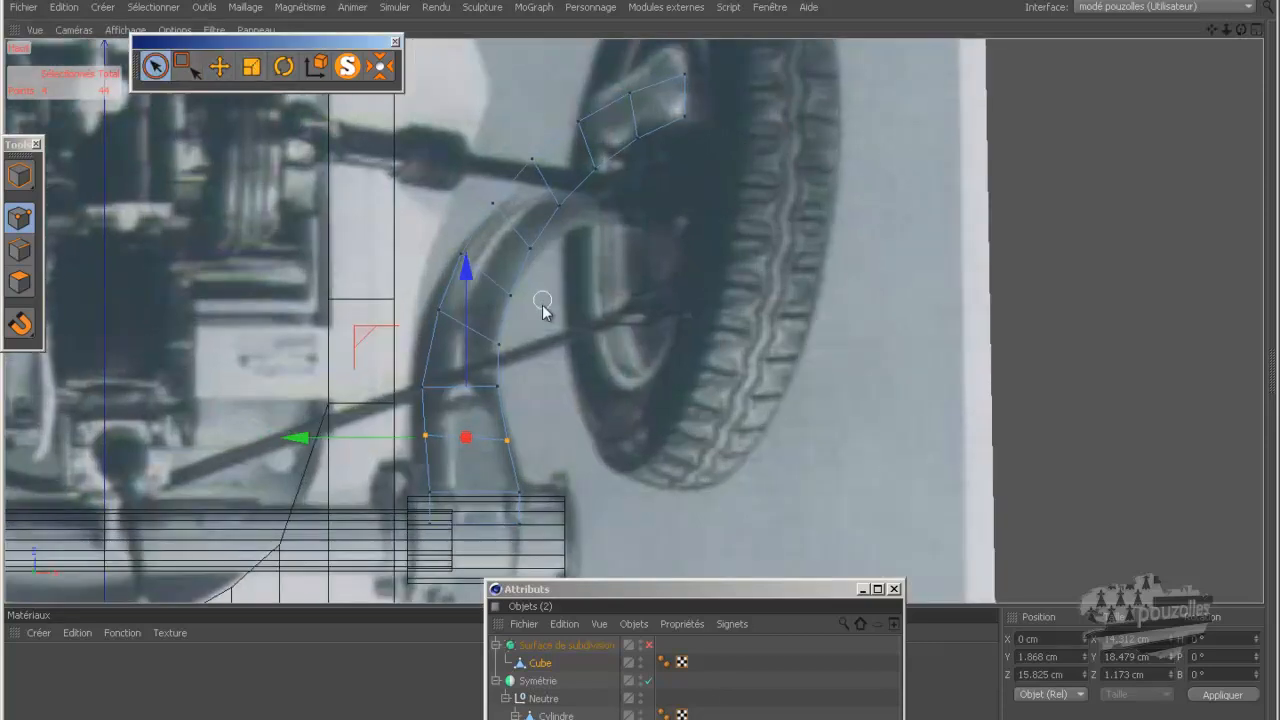
click(498, 344)
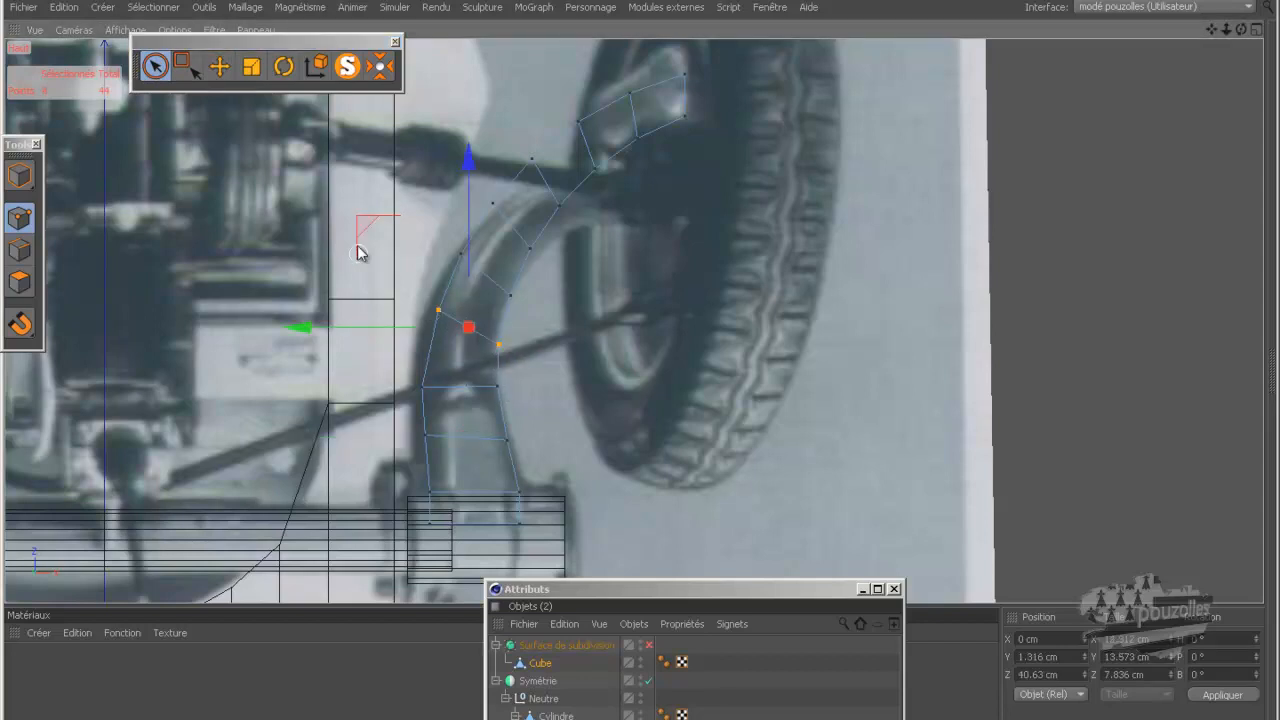
drag(363, 228, 360, 226)
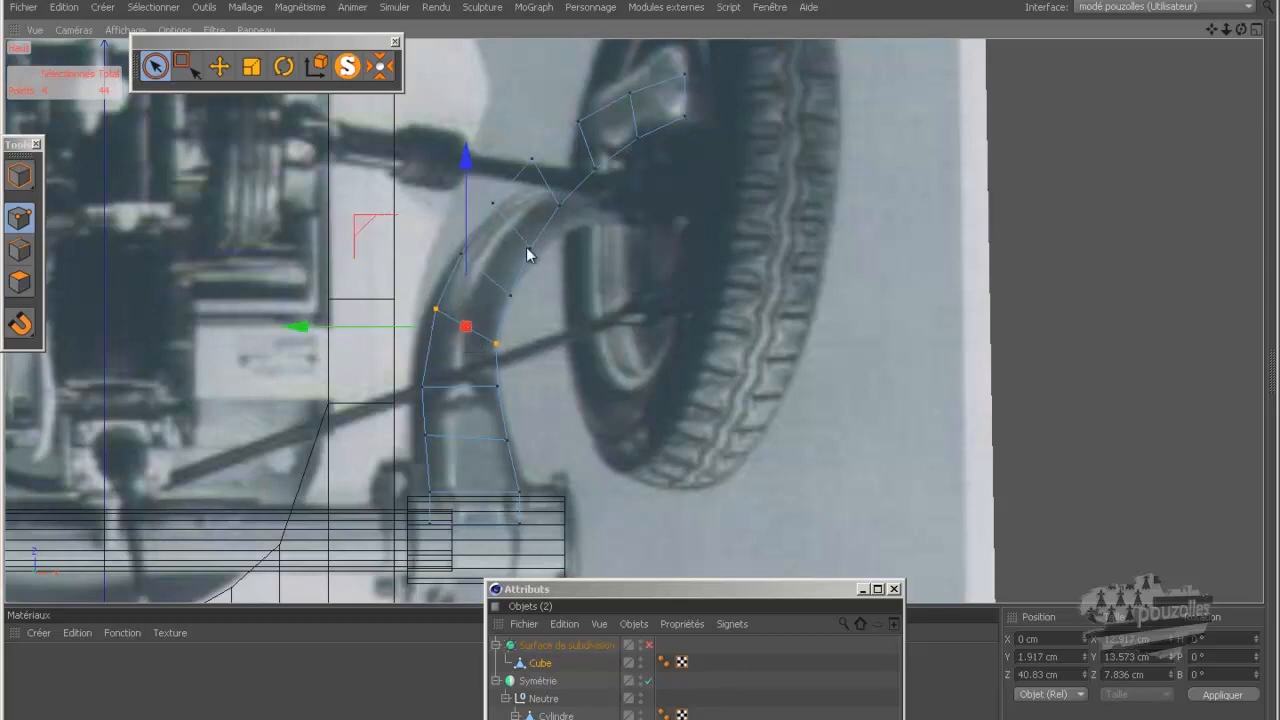
- Pull the five outermost cross-sections about 2.8 cm back toward the hub cylinder, then the outer four about 3 cm more
mouse_move(494, 196)
shift+mouse_down()
mouse_move(557, 143)
mouse_move(680, 86)
mouse_move(586, 120)
mouse_move(672, 117)
shift+mouse_up()
shift+drag(608, 160, 543, 243)
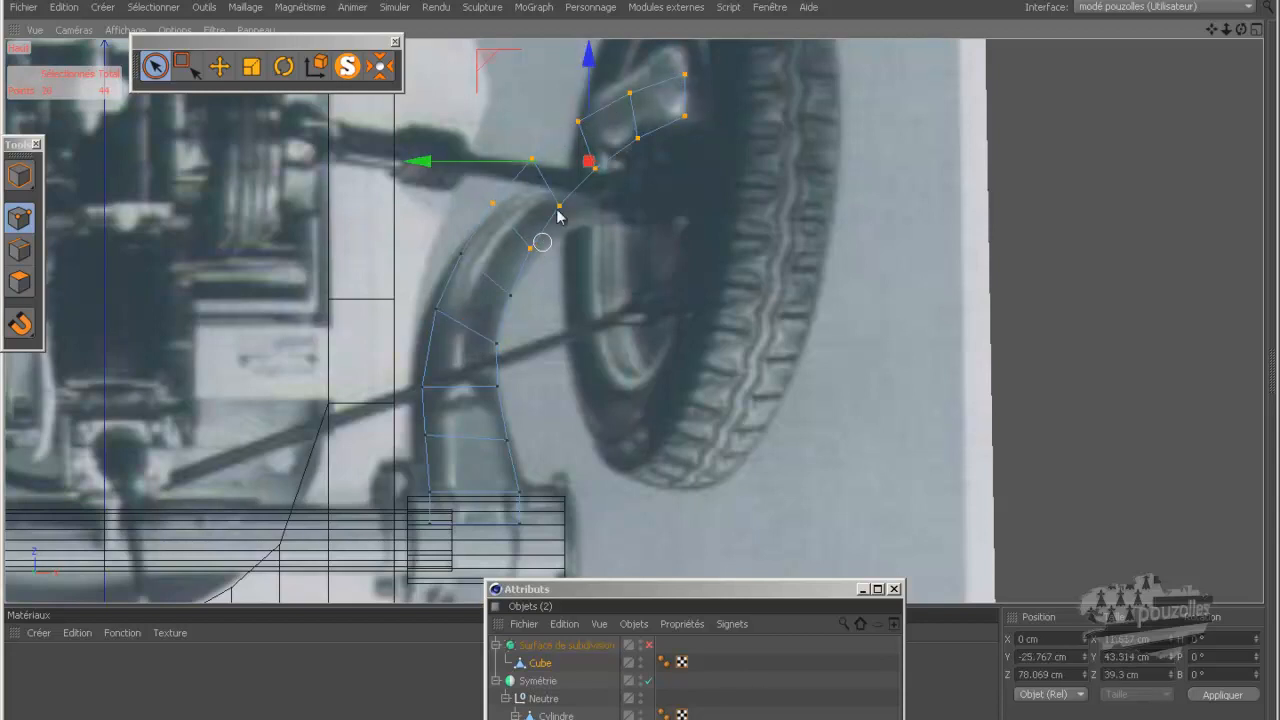
drag(588, 75, 590, 89)
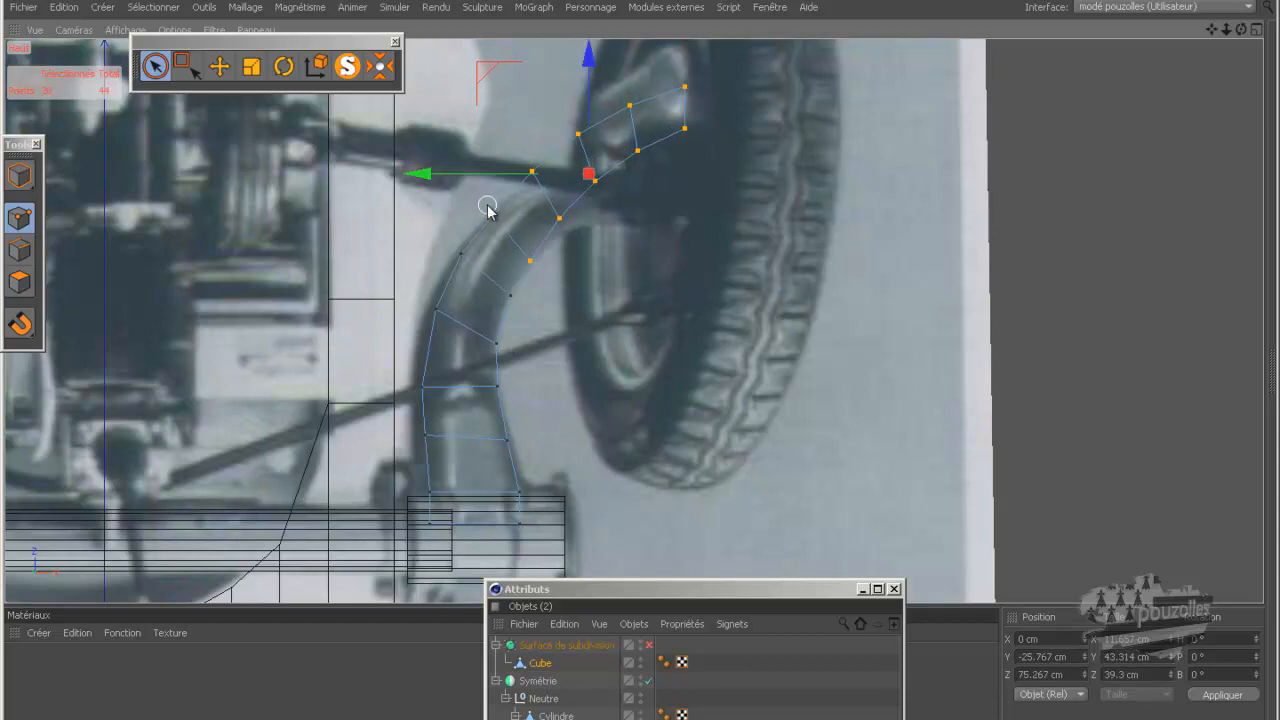
drag(612, 55, 618, 77)
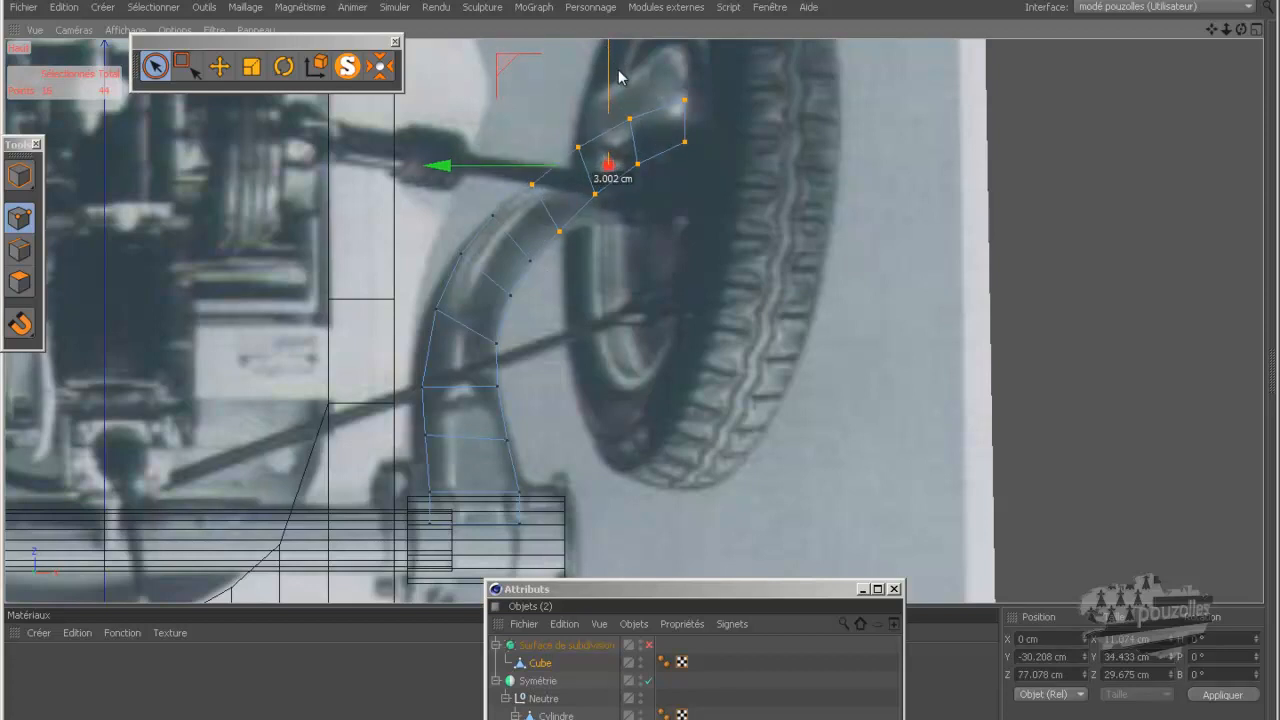
mouse_move(618, 77)
mouse_down()
mouse_move(635, 63)
mouse_move(643, 85)
mouse_move(640, 74)
mouse_up()
- Rotate the three outermost cross-sections slightly and move them toward the hub cylinder to continue the photographed arm's curve
ctrl+click(559, 233)
click(285, 66)
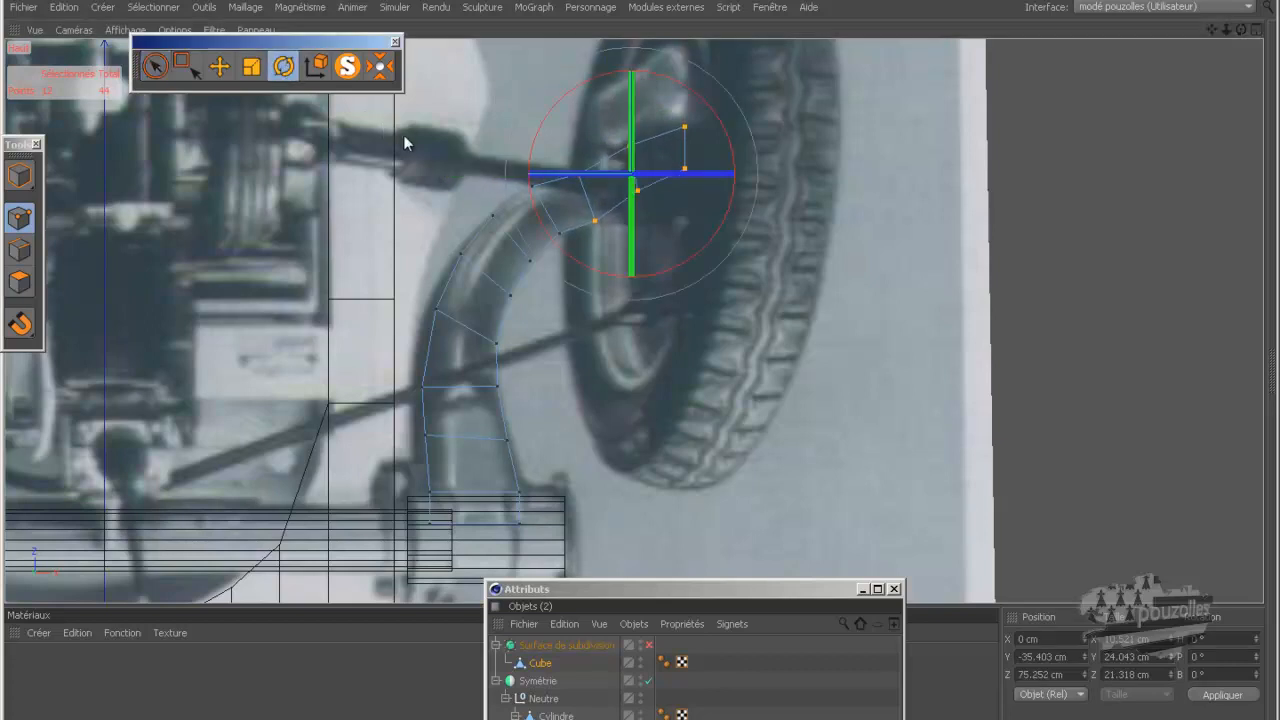
drag(722, 116, 727, 144)
click(219, 66)
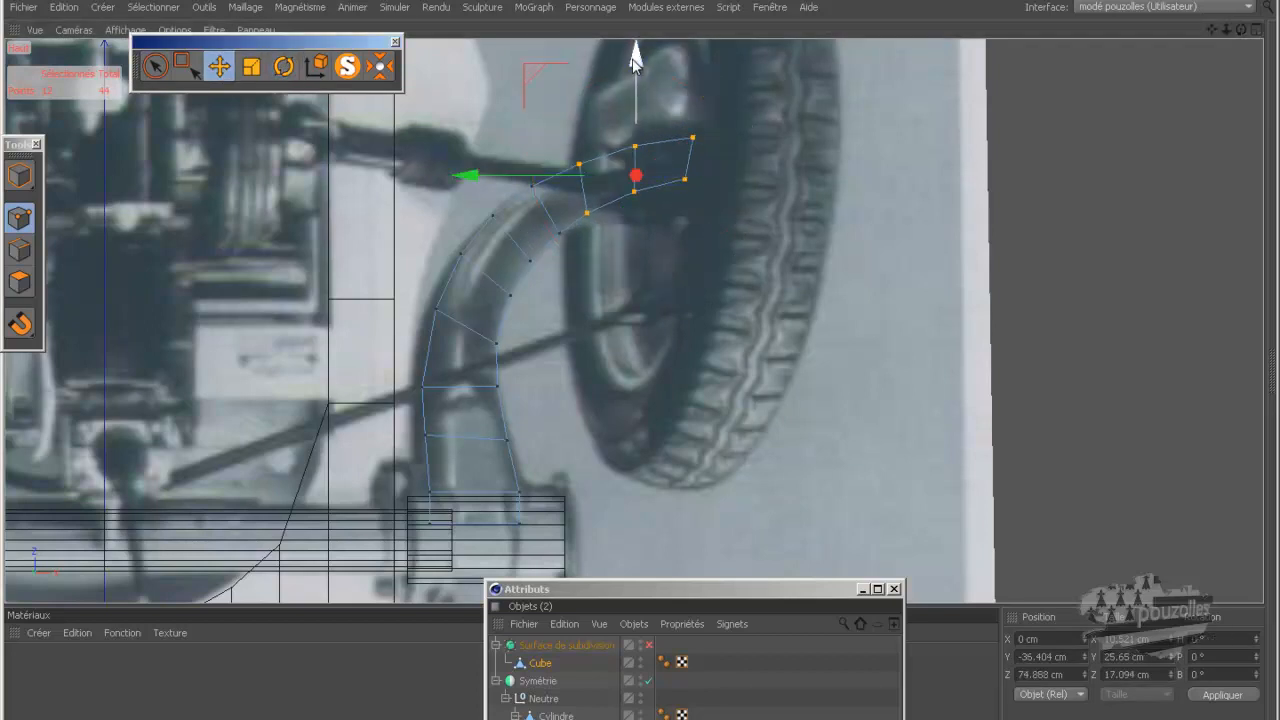
drag(633, 61, 635, 66)
- Move only the two outermost cross-sections about 3.4 cm toward the hub cylinder to flatten the arm's wheel end
click(154, 66)
ctrl+drag(571, 141, 590, 252)
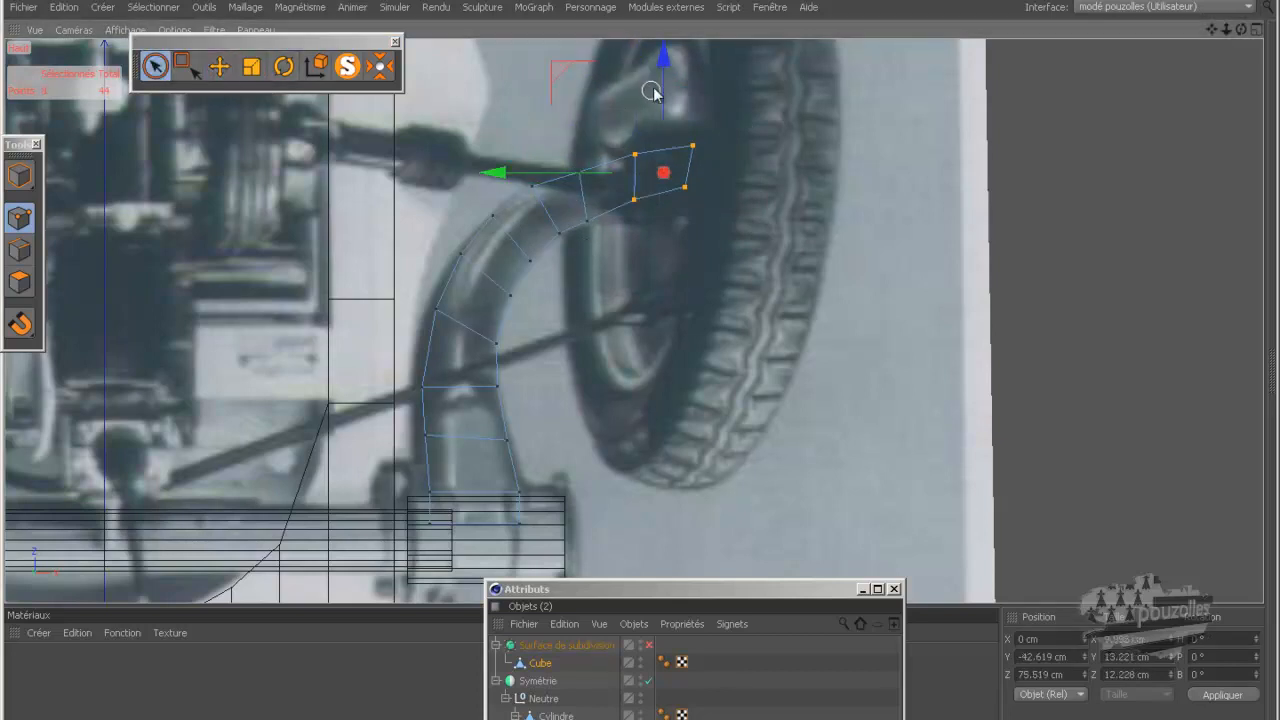
drag(664, 66, 668, 93)
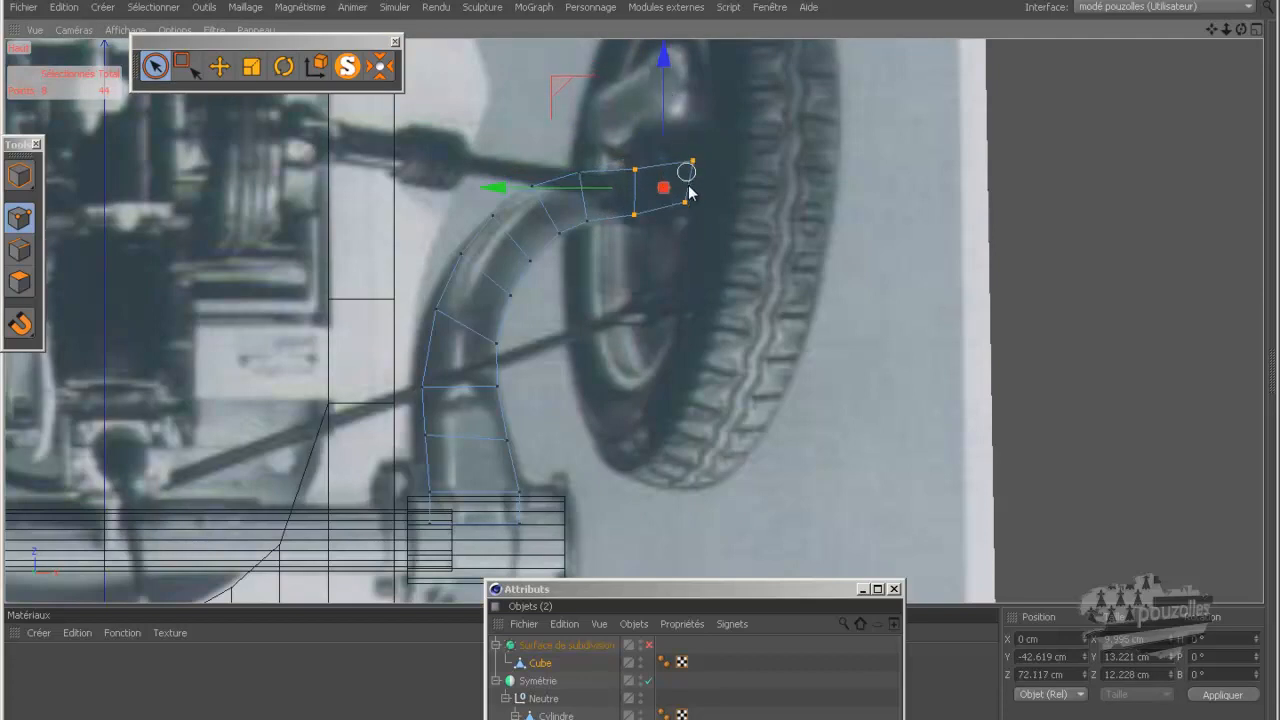
- Make the arm cube a child of Cylindre within the Symétrie hierarchy to mirror the arm to the other side
scroll(707, 257, down, 5)
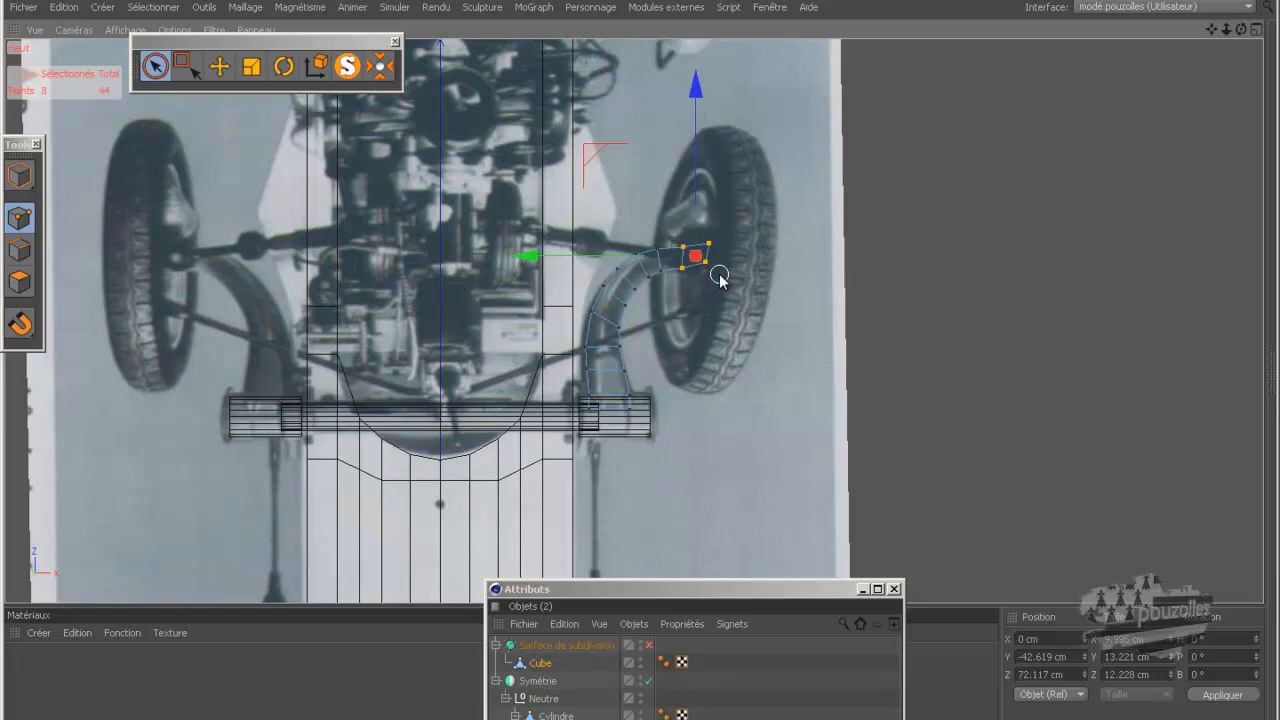
drag(789, 594, 1089, 203)
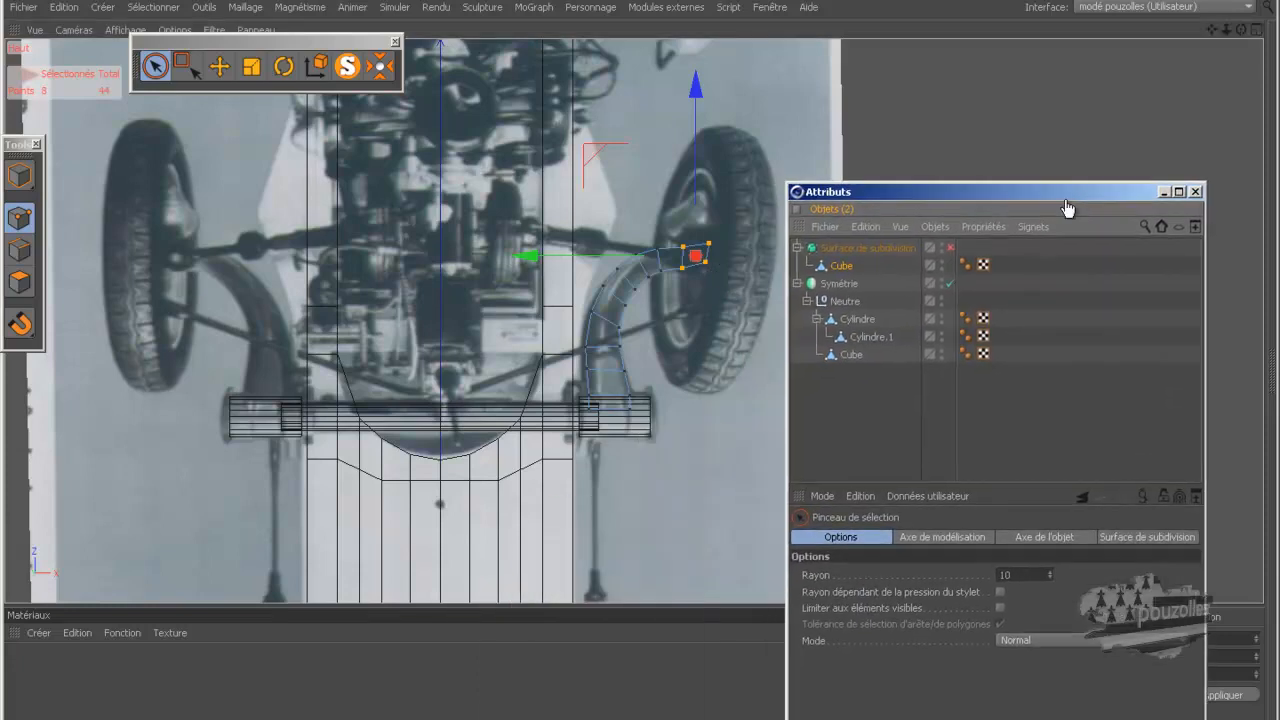
drag(840, 270, 856, 337)
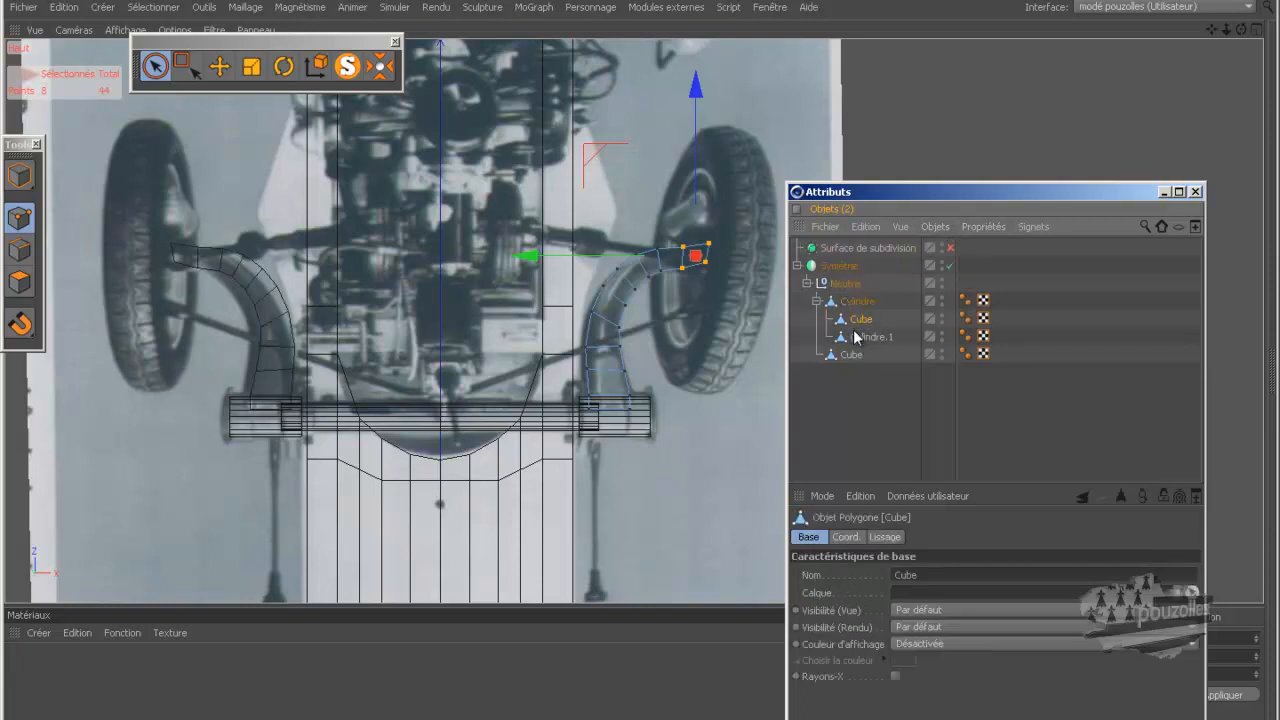
- Delete the unused Surface de subdivision from the object hierarchy
click(881, 248)
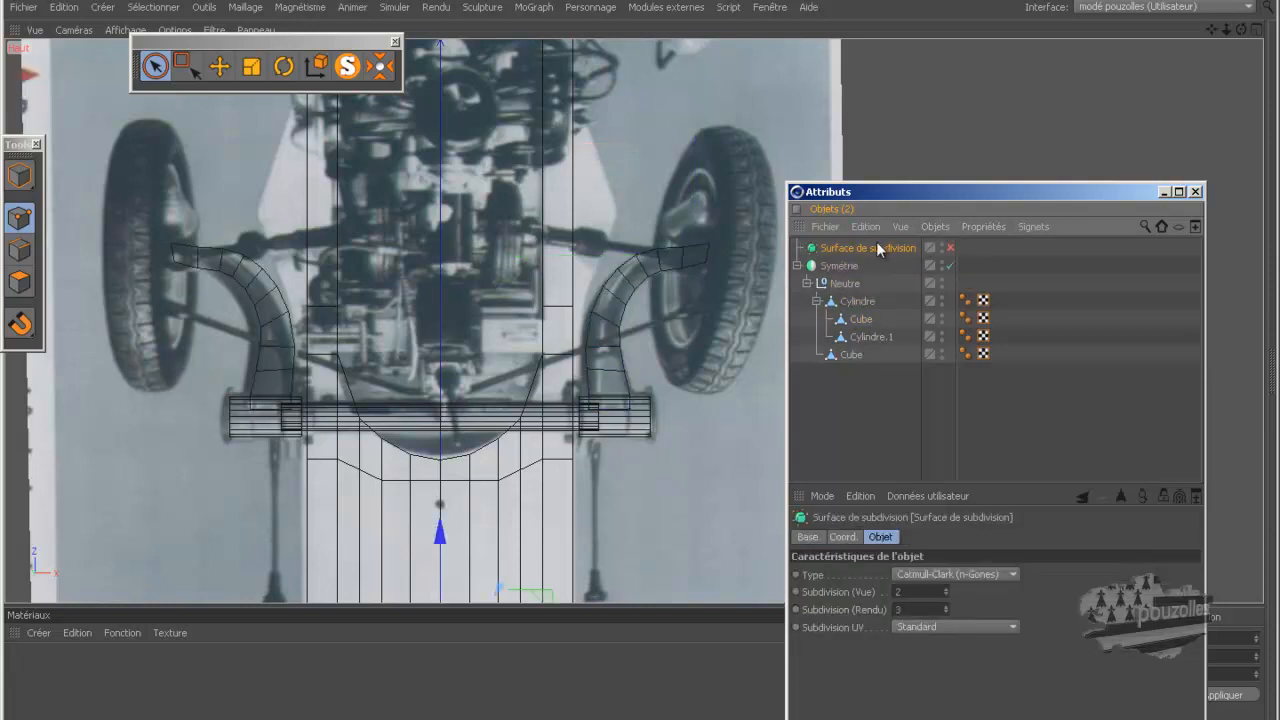
key(Delete)
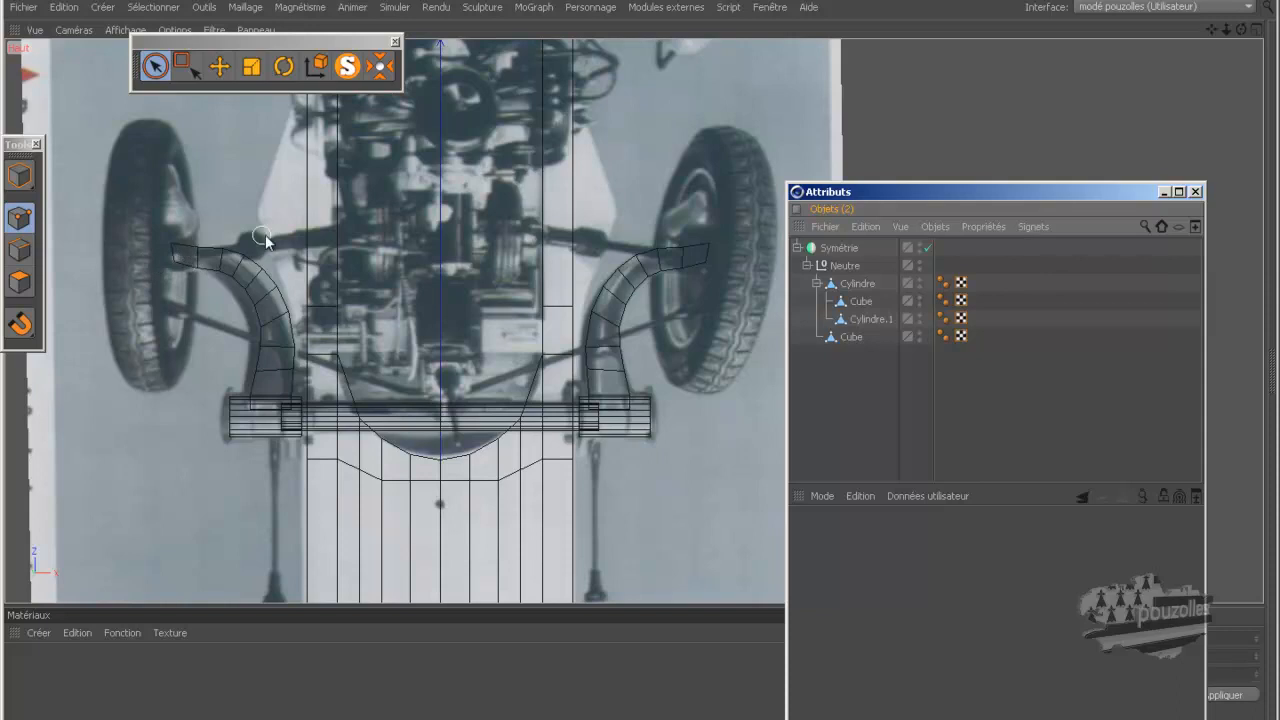
click(862, 319)
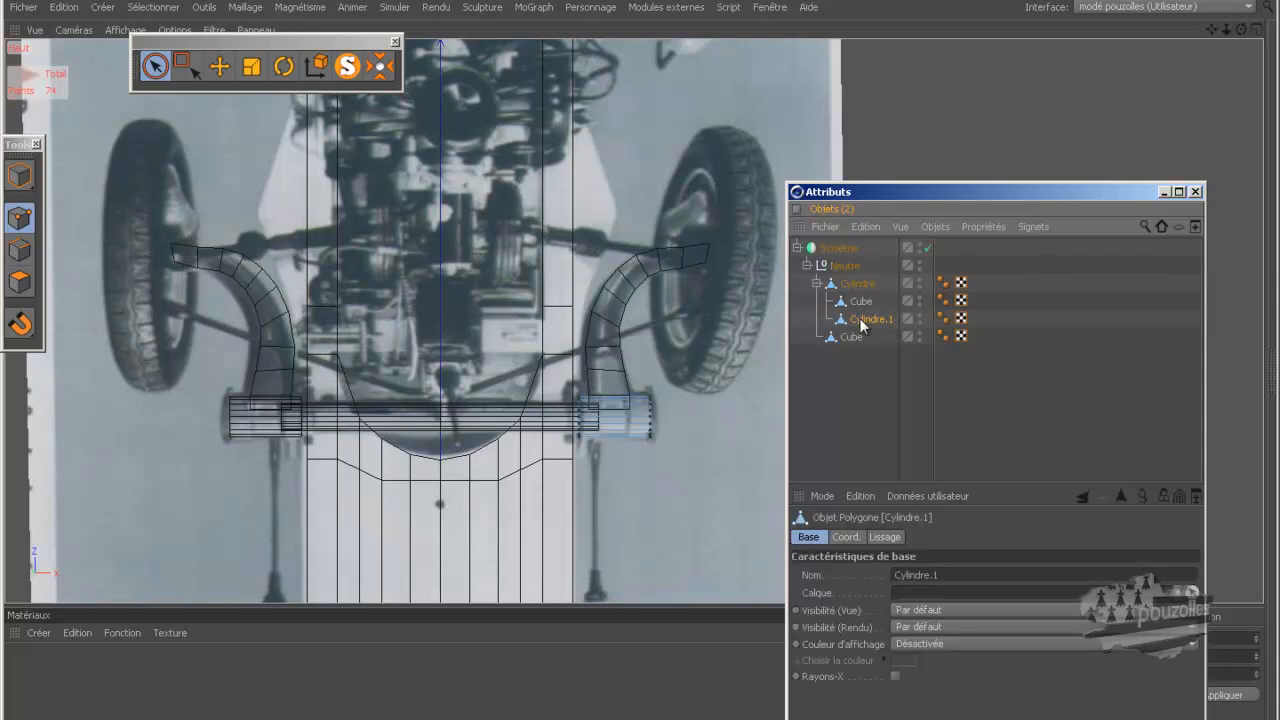
- Move and rotate only the arm cube's outermost cross-section slightly so that its wheel end is squared off
click(864, 304)
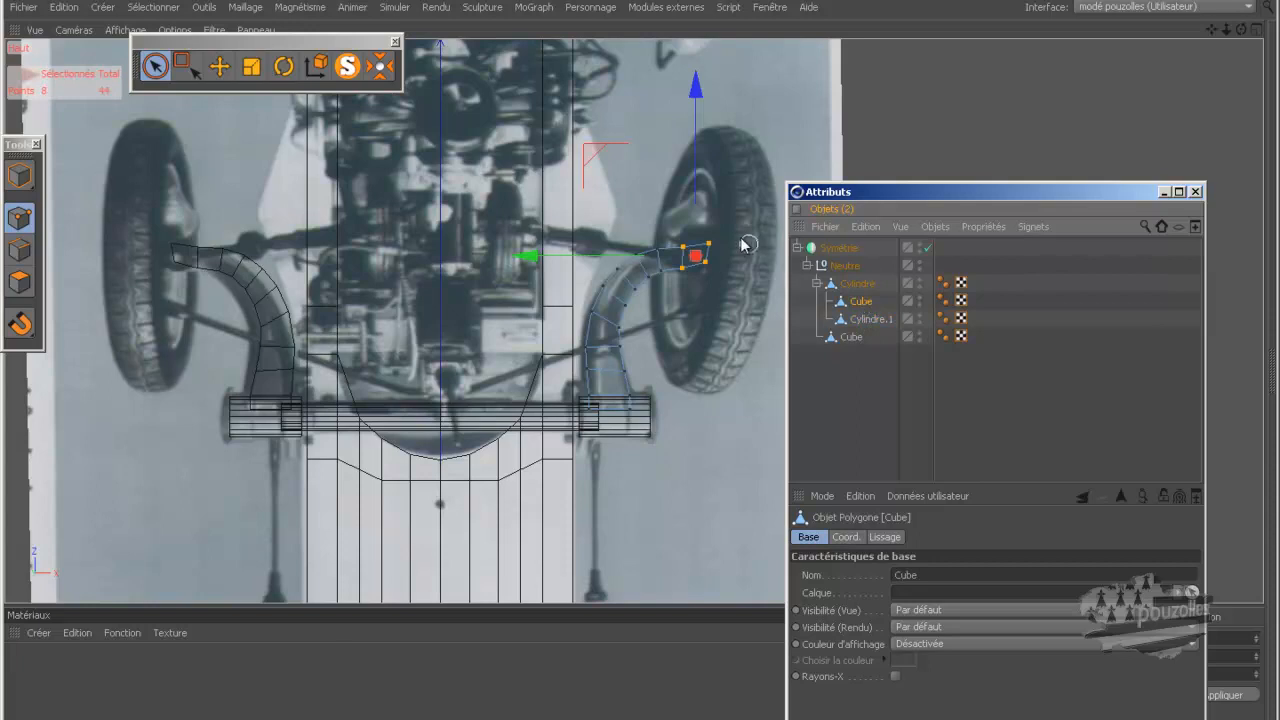
click(710, 250)
scroll(733, 204, up, 5)
drag(688, 155, 689, 162)
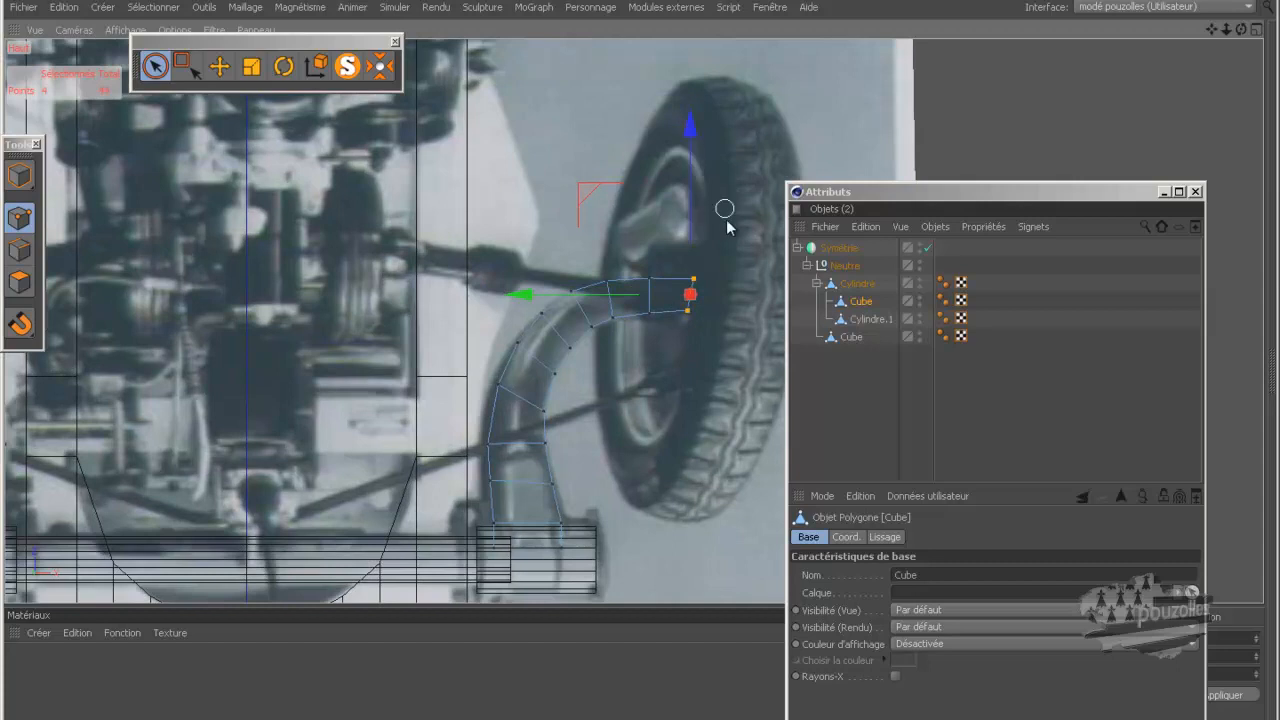
click(284, 66)
drag(633, 207, 624, 232)
click(534, 219)
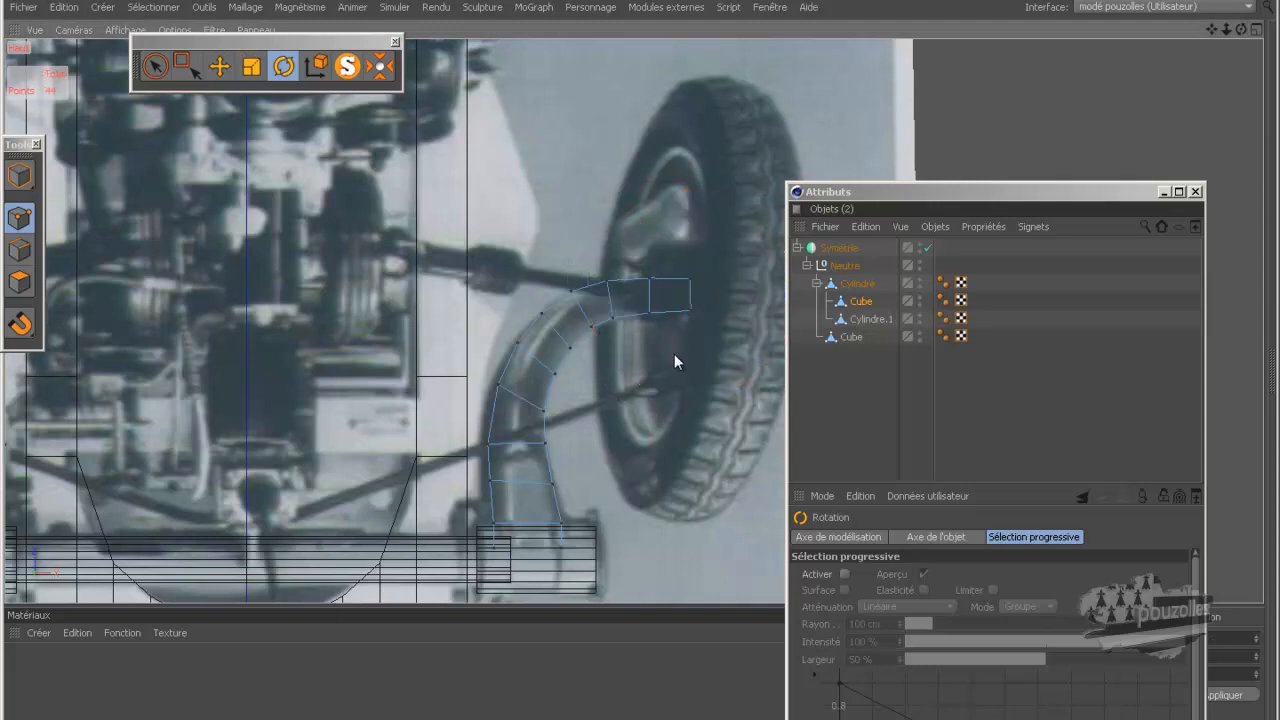
- Select the arm cube's polygons in the straight sections nearest the hub cylinder, in polygon mode from the top view
middle_click(389, 288)
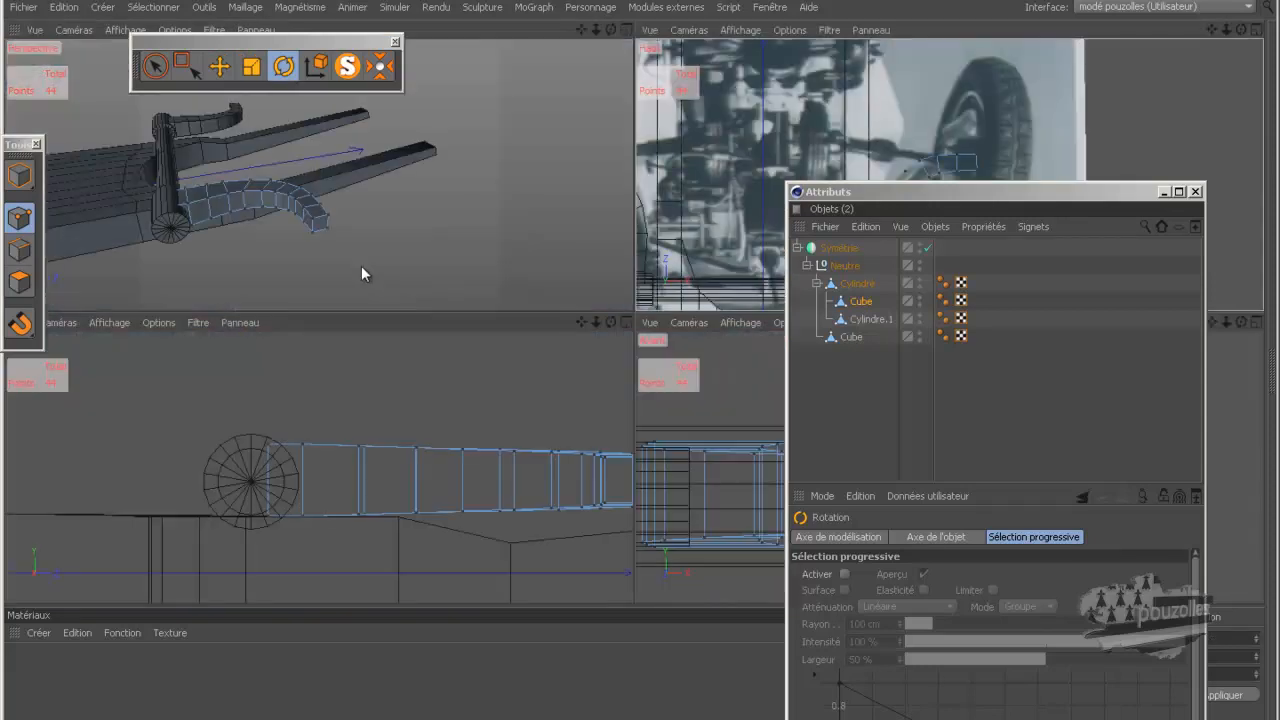
middle_click(361, 265)
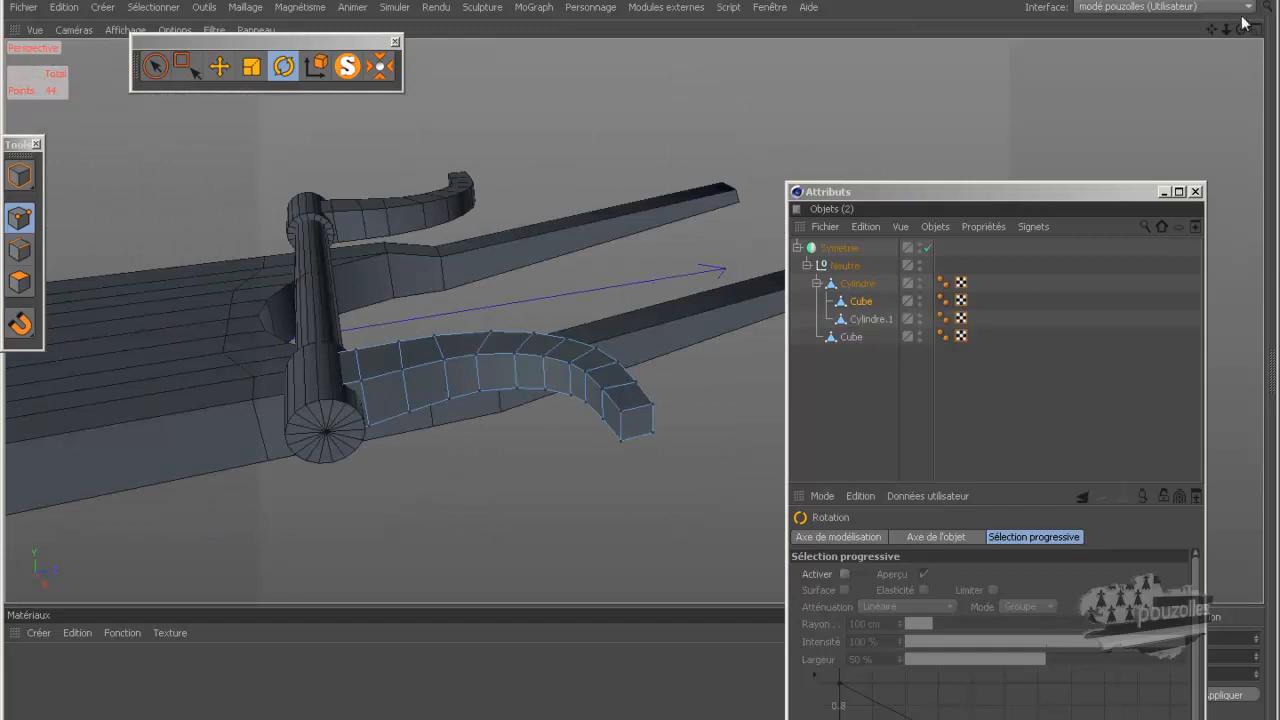
mouse_move(641, 362)
alt+mouse_down()
mouse_move(649, 355)
mouse_move(640, 369)
alt+mouse_up()
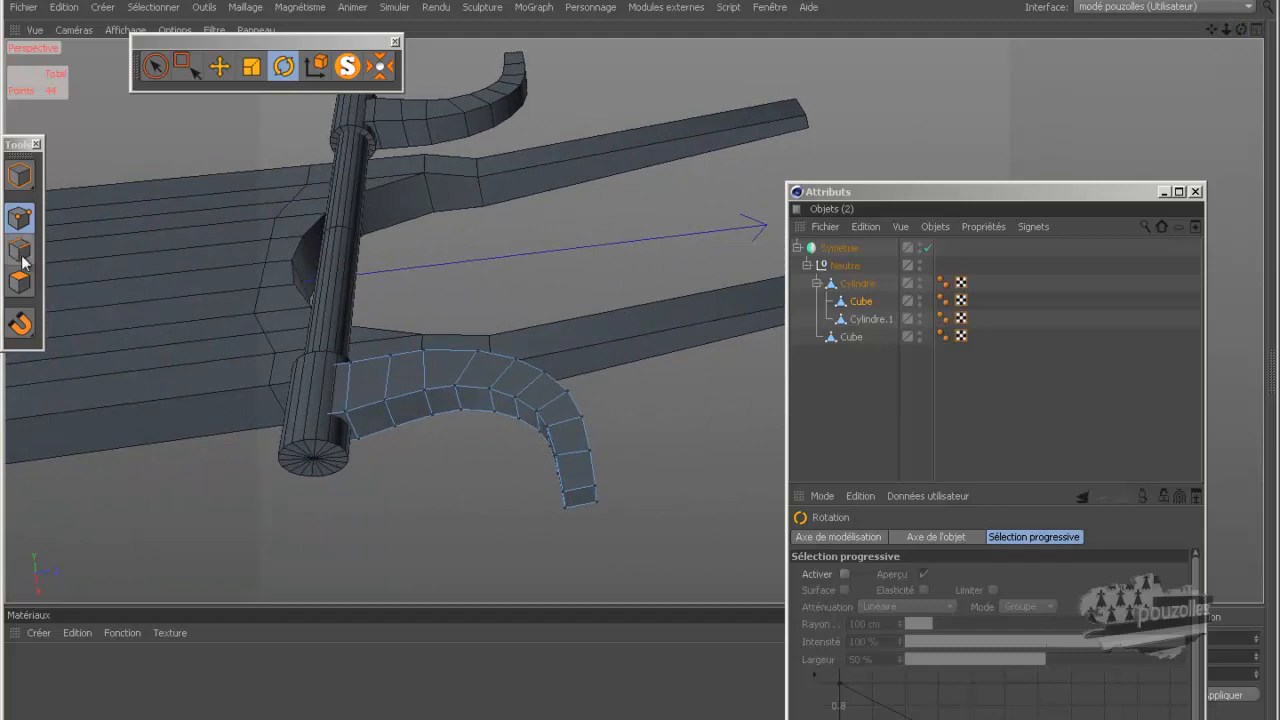
click(19, 285)
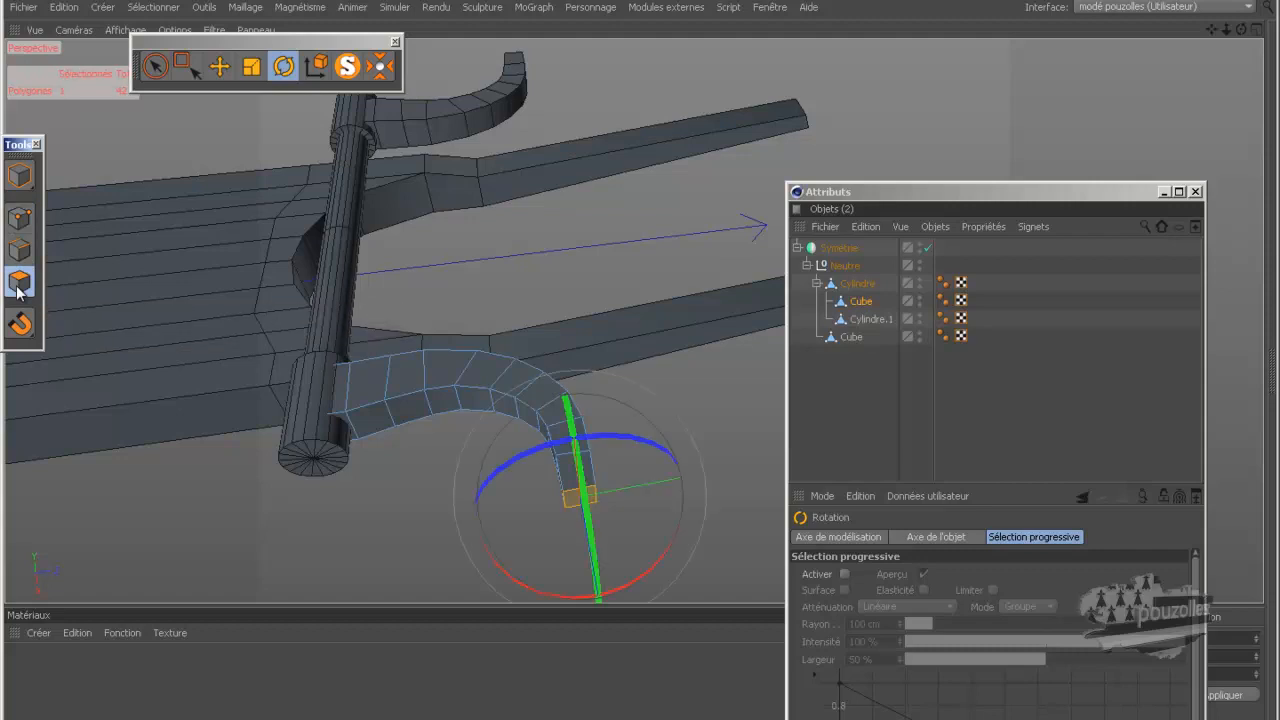
click(219, 66)
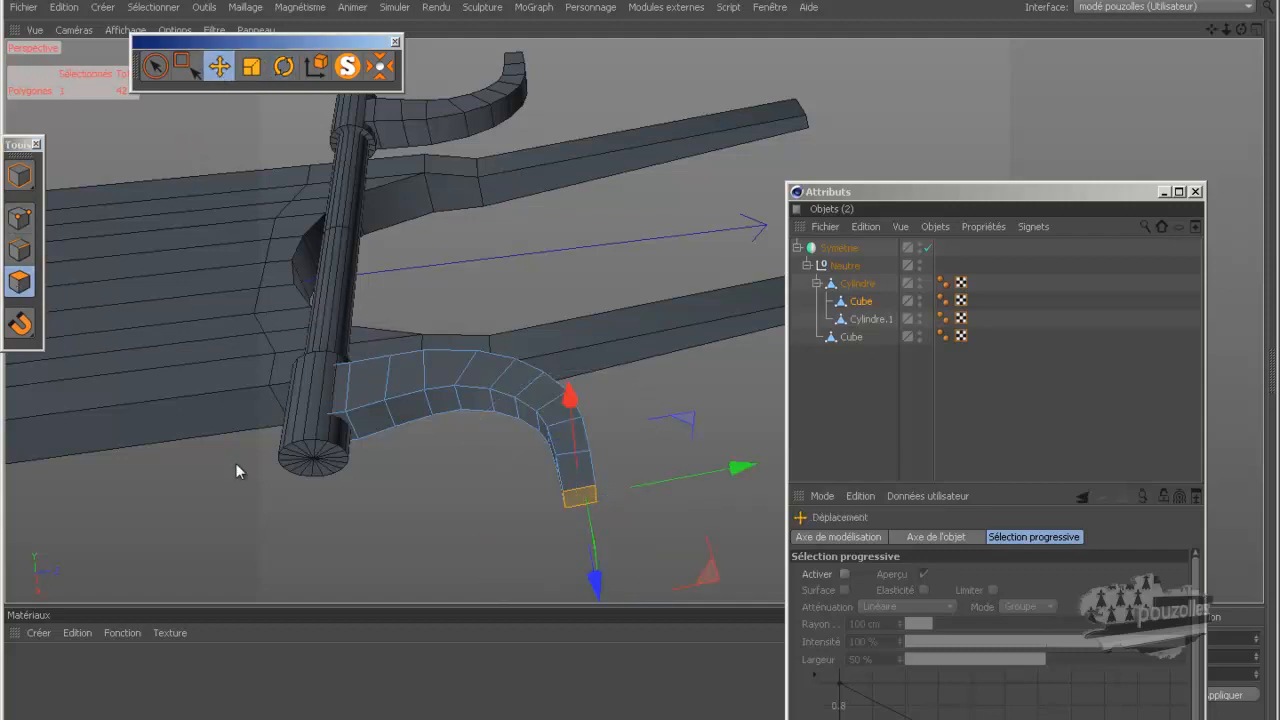
click(155, 66)
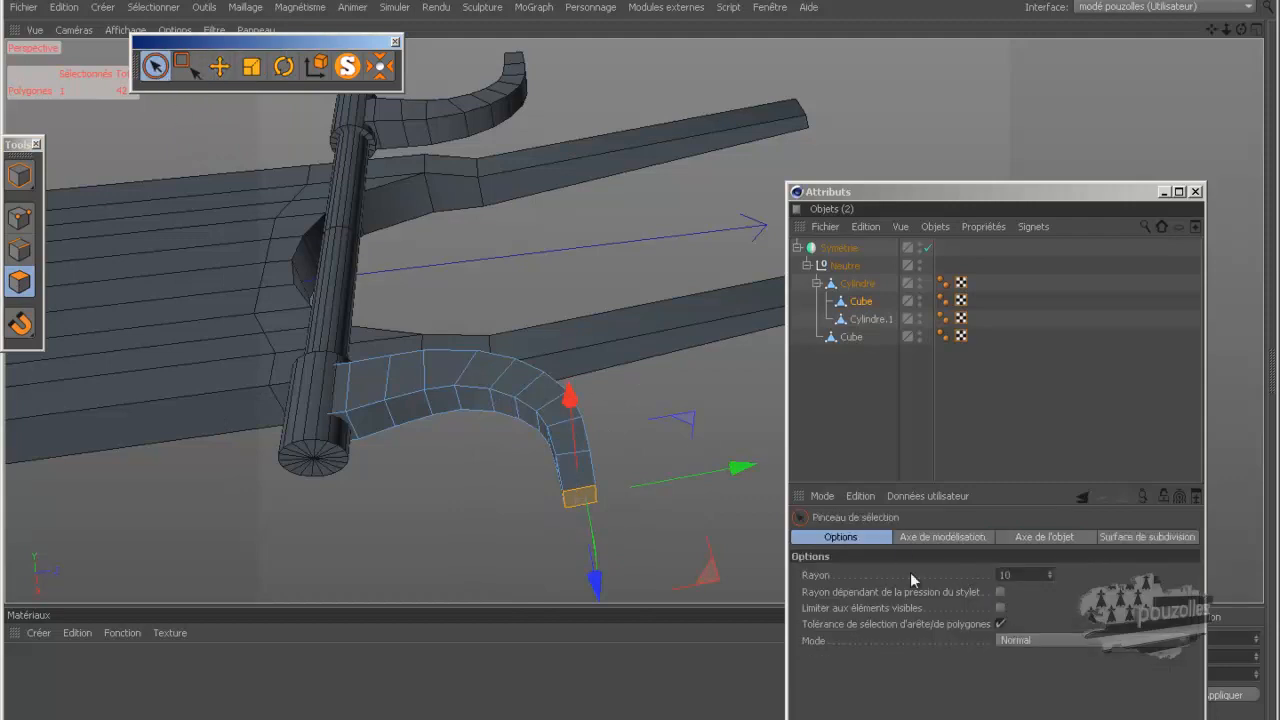
middle_click(591, 360)
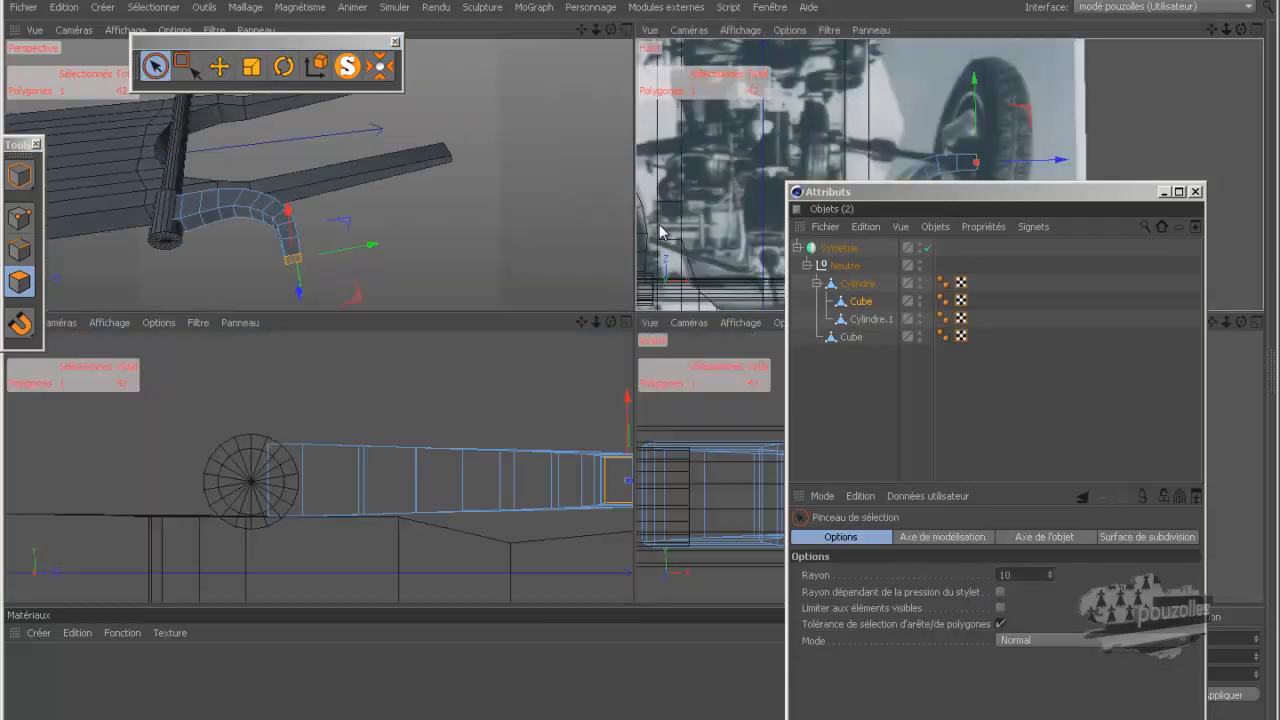
middle_click(660, 232)
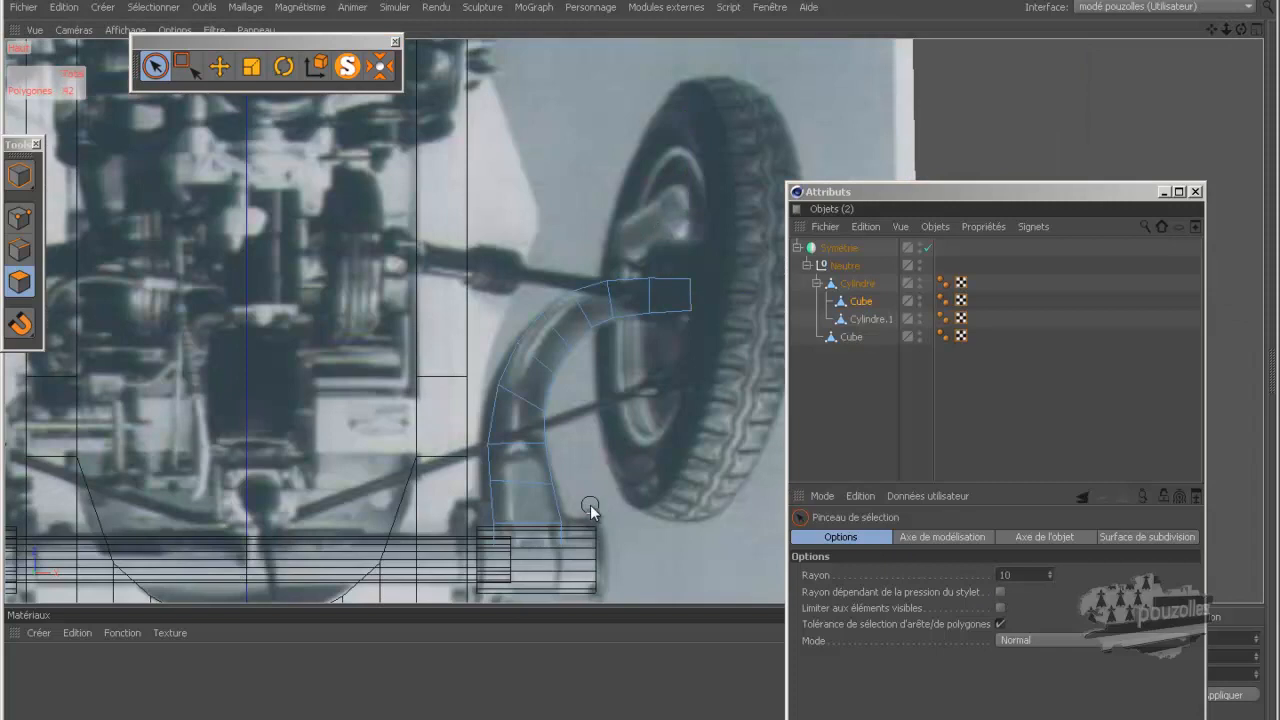
click(560, 524)
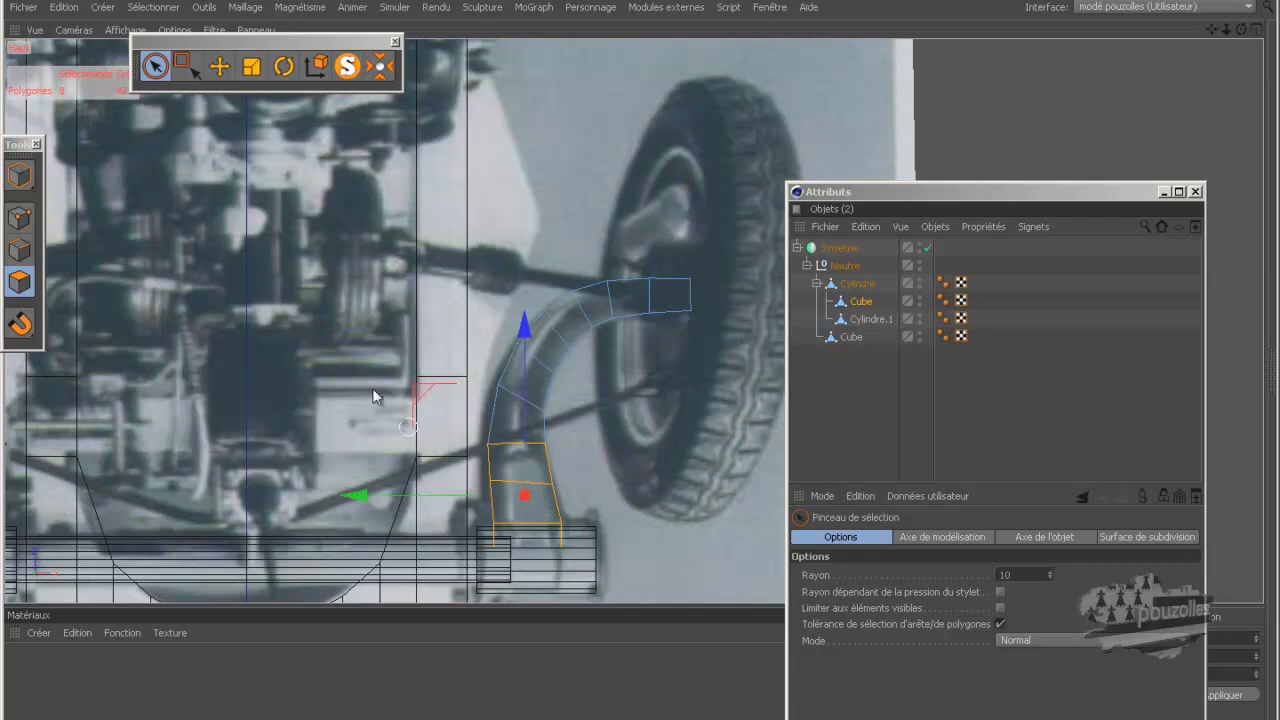
- Add the missing side polygons of the arm's sections next to the hub cylinder to the selection
middle_click(350, 355)
middle_click(343, 265)
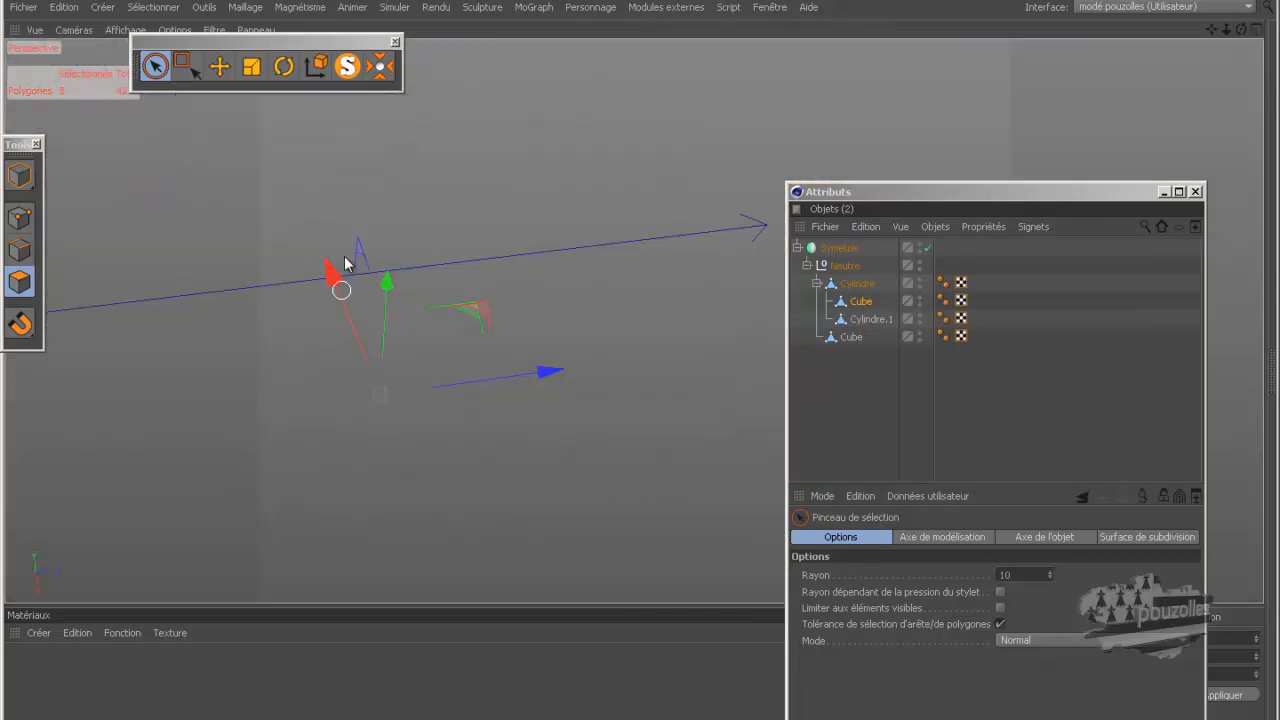
click(413, 425)
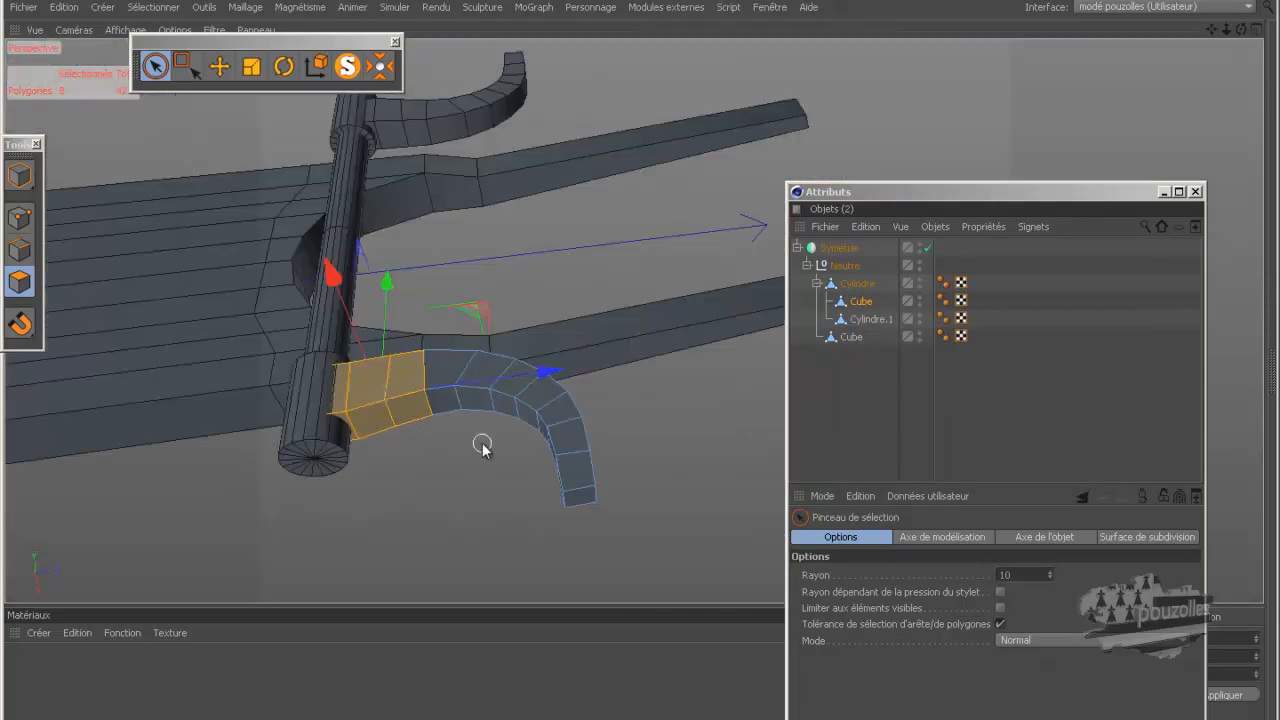
drag(1241, 30, 618, 359)
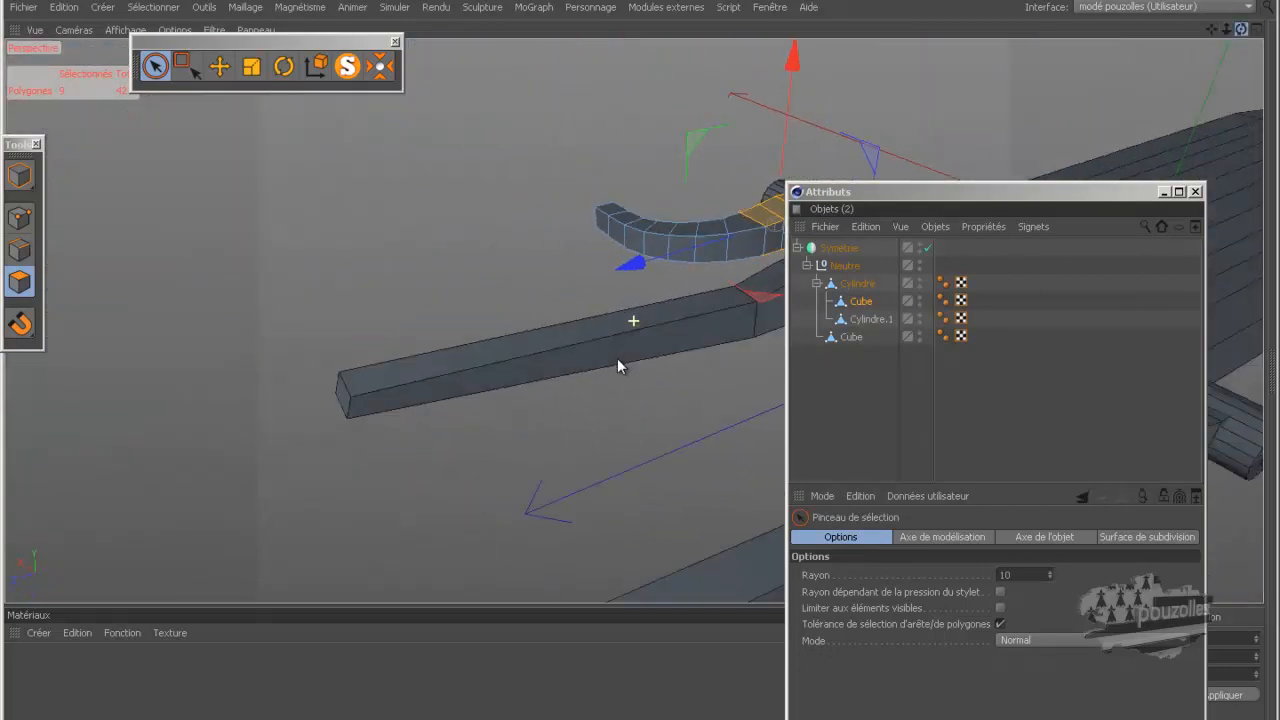
drag(1212, 29, 634, 318)
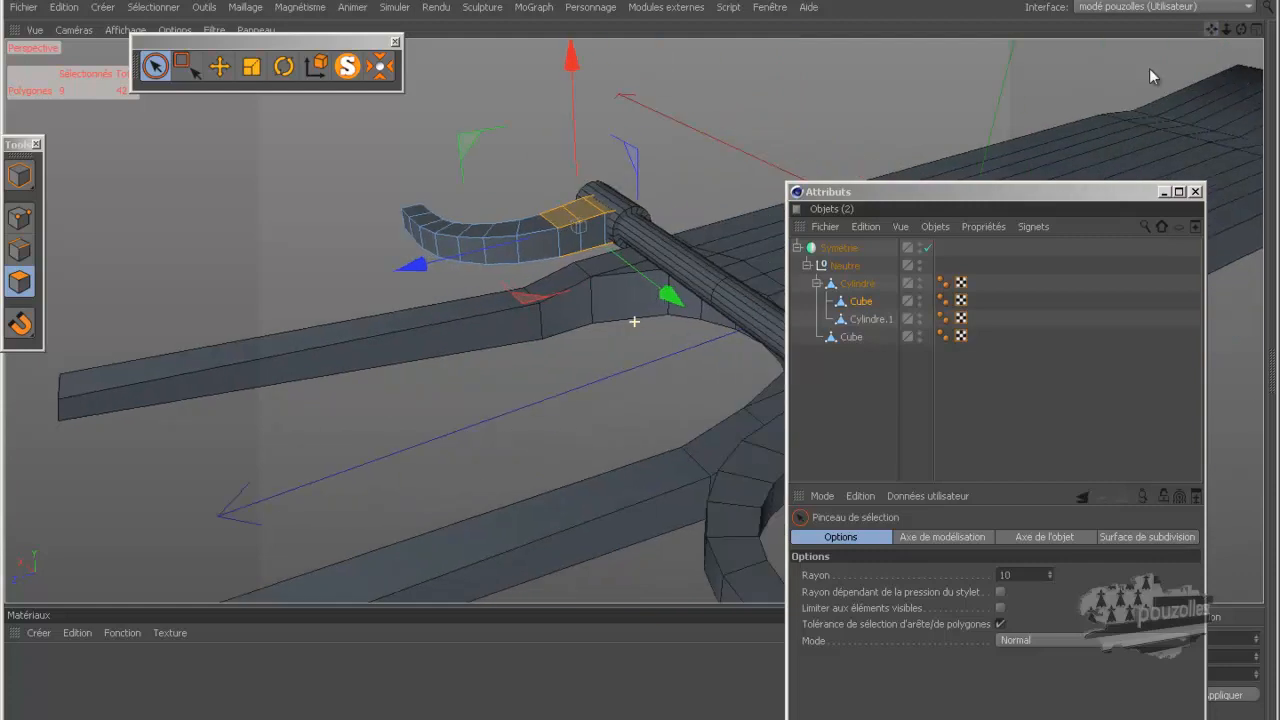
drag(620, 243, 591, 246)
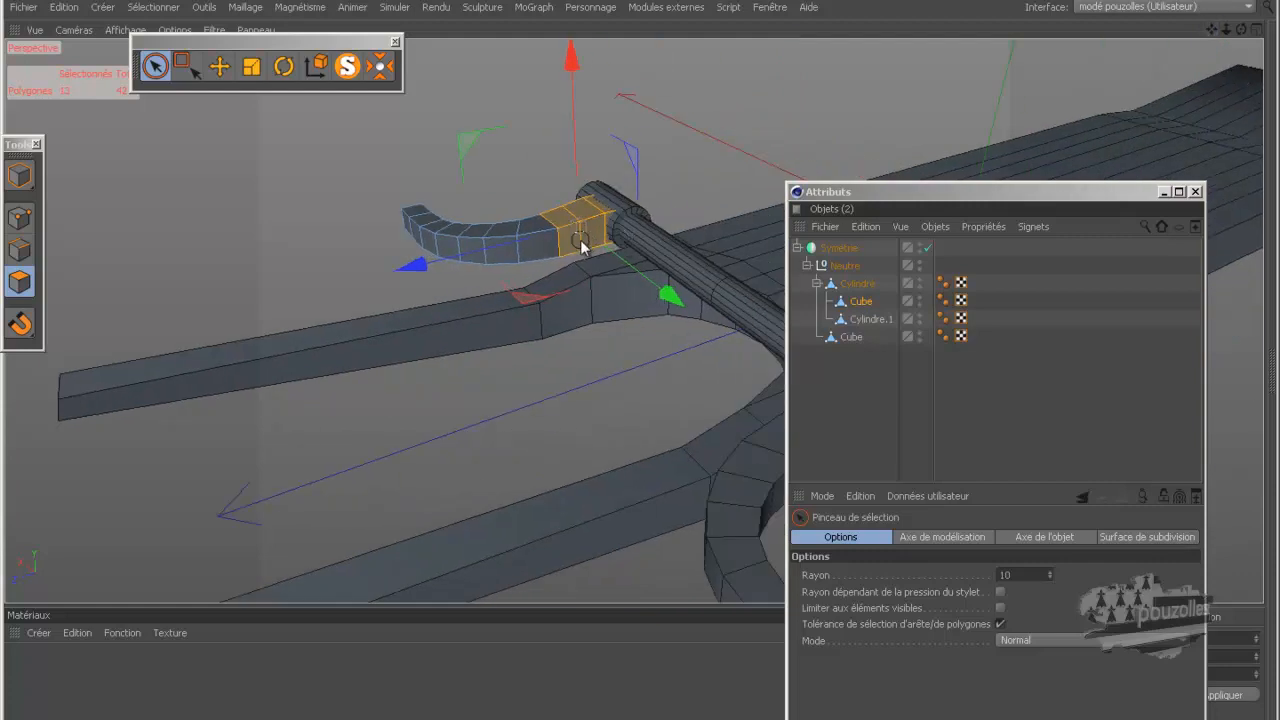
drag(1247, 31, 642, 368)
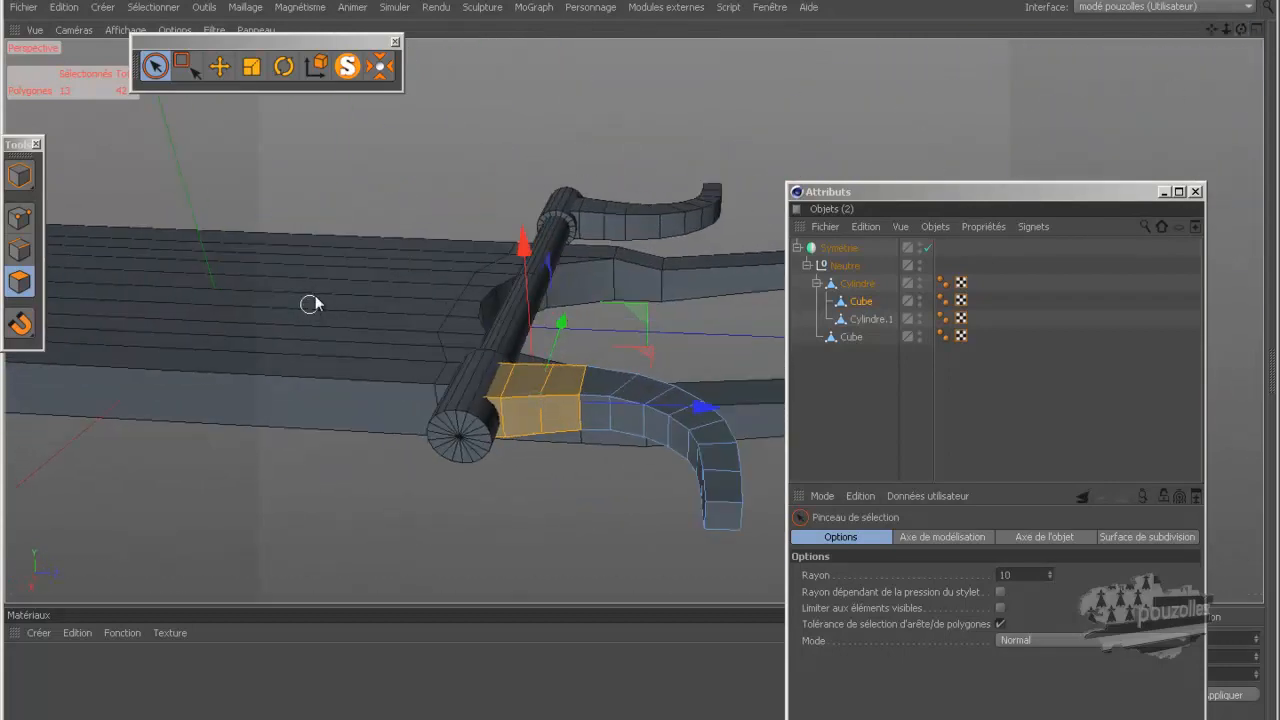
- Inset the selected arm polygons with Extrusion interne at an offset of 0.7 cm, keeping groups preserved
right_click(313, 241)
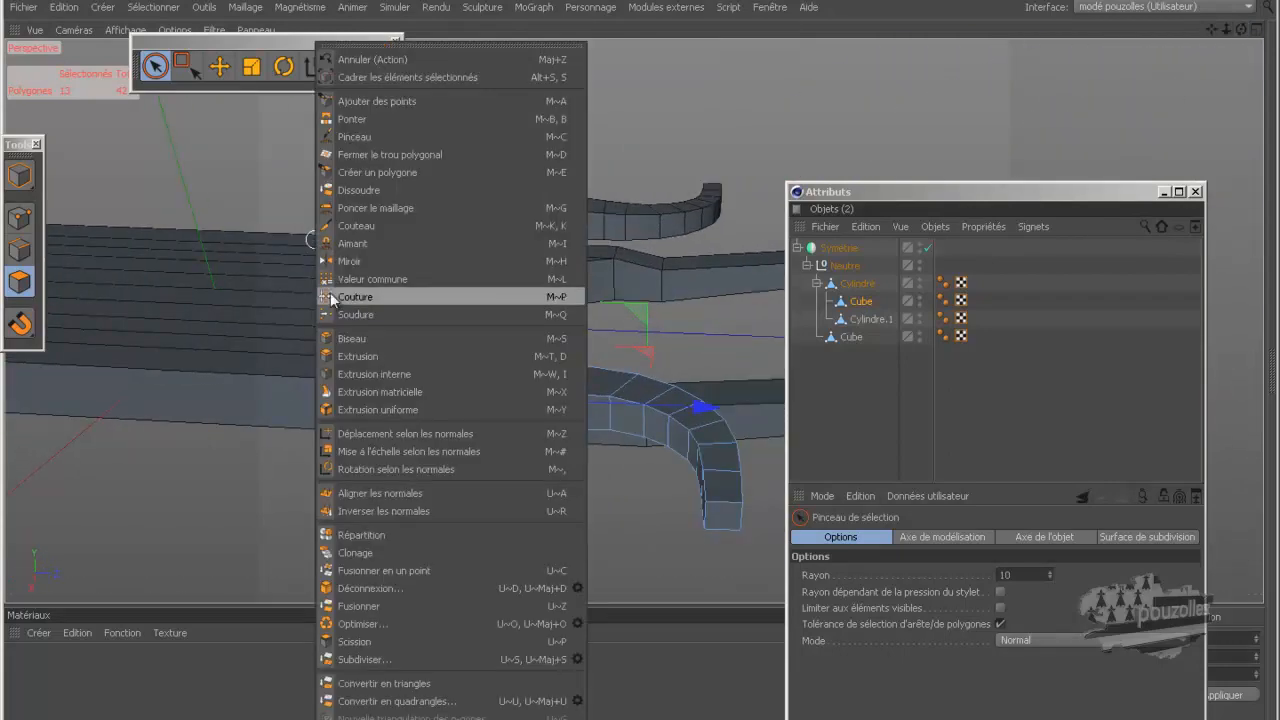
click(352, 374)
drag(586, 423, 592, 410)
scroll(596, 410, up, 4)
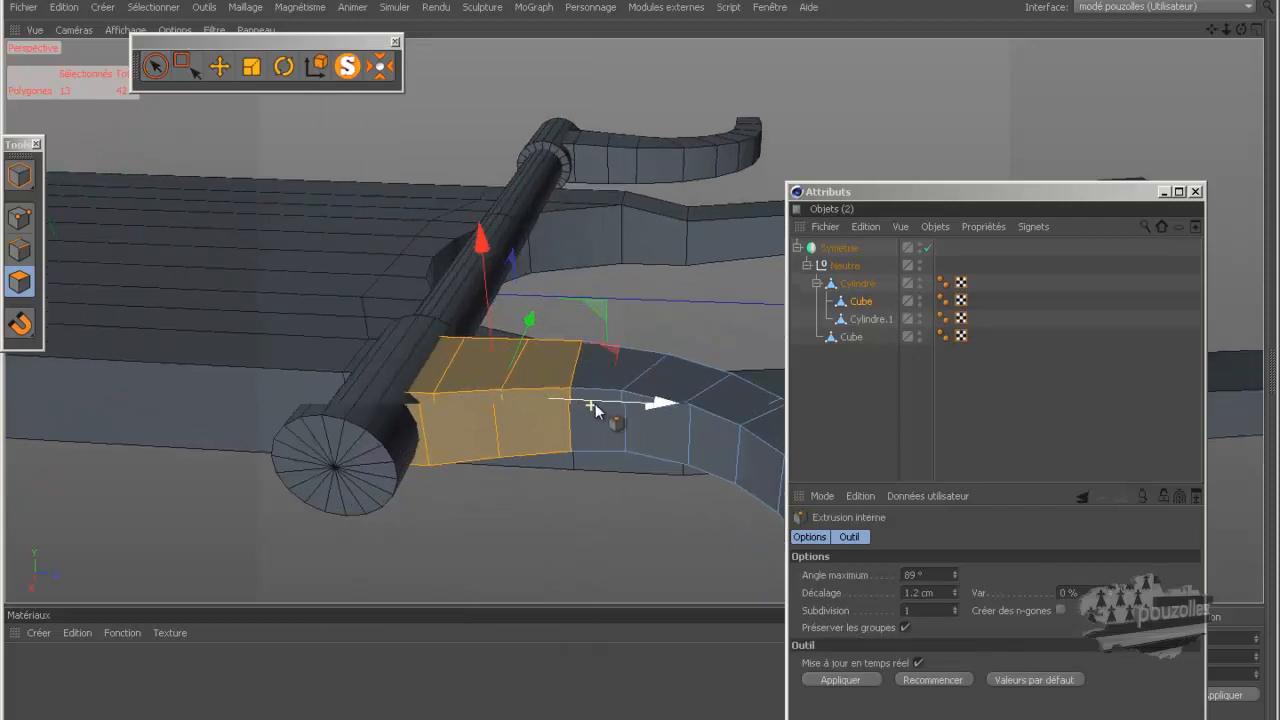
drag(640, 363, 640, 364)
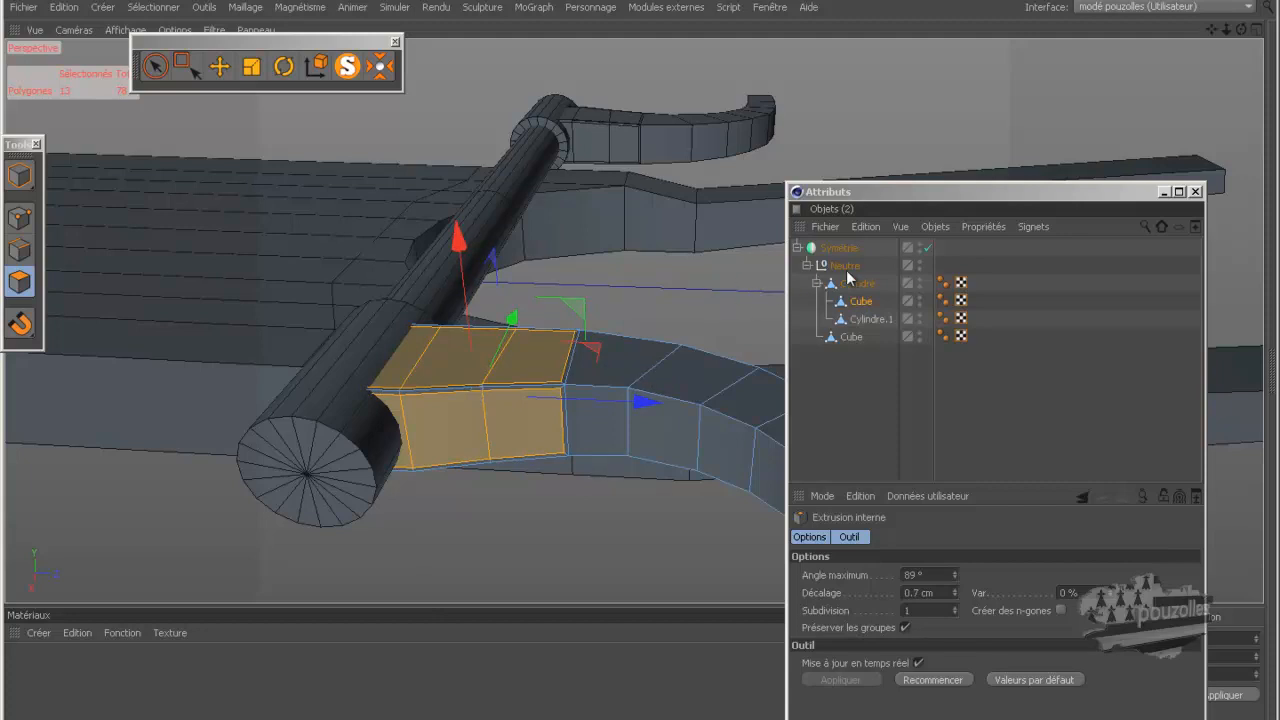
- Create a Surface de subdivision under Cylindre and make the arm cube its child to smooth the arm
click(103, 7)
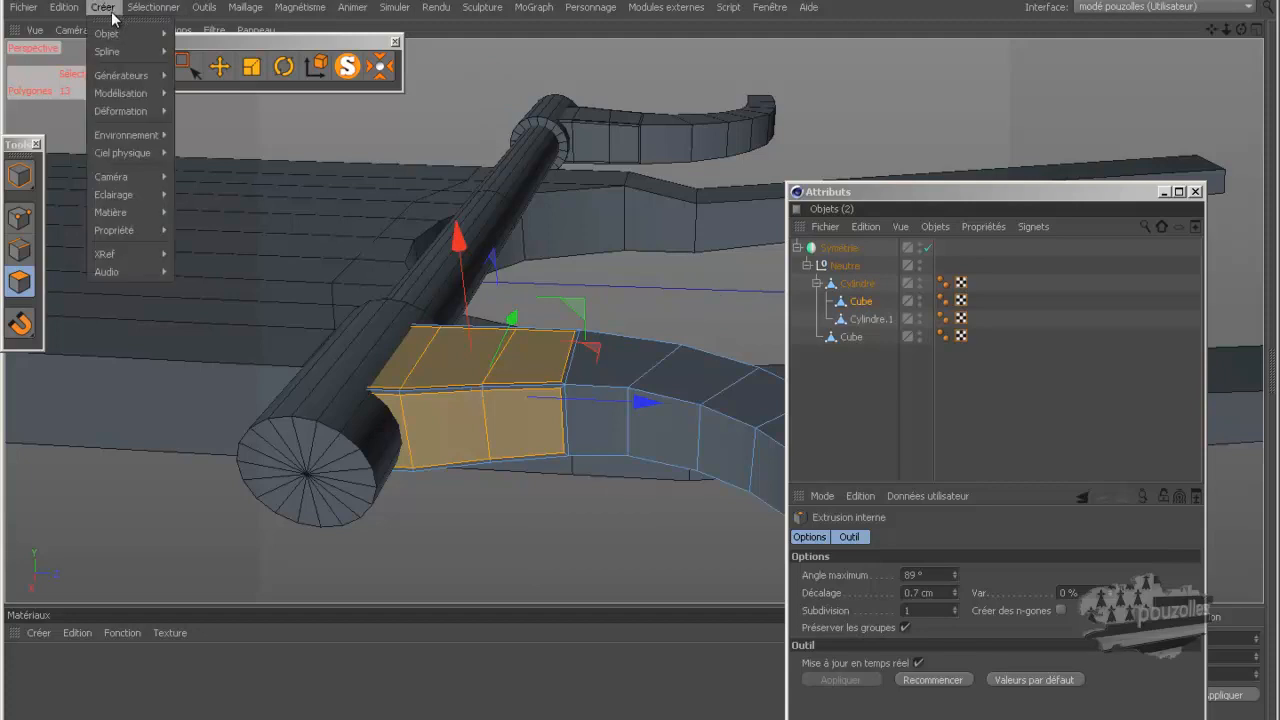
mouse_move(127, 80)
click(235, 81)
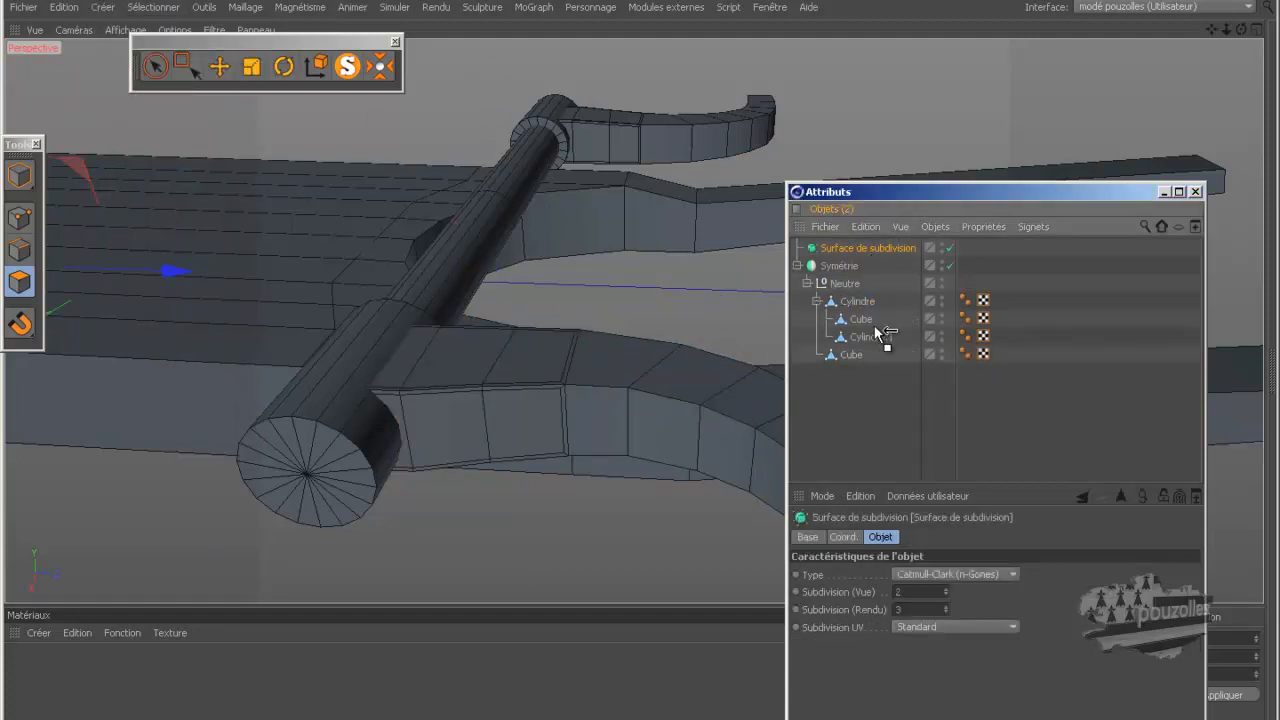
drag(868, 248, 877, 311)
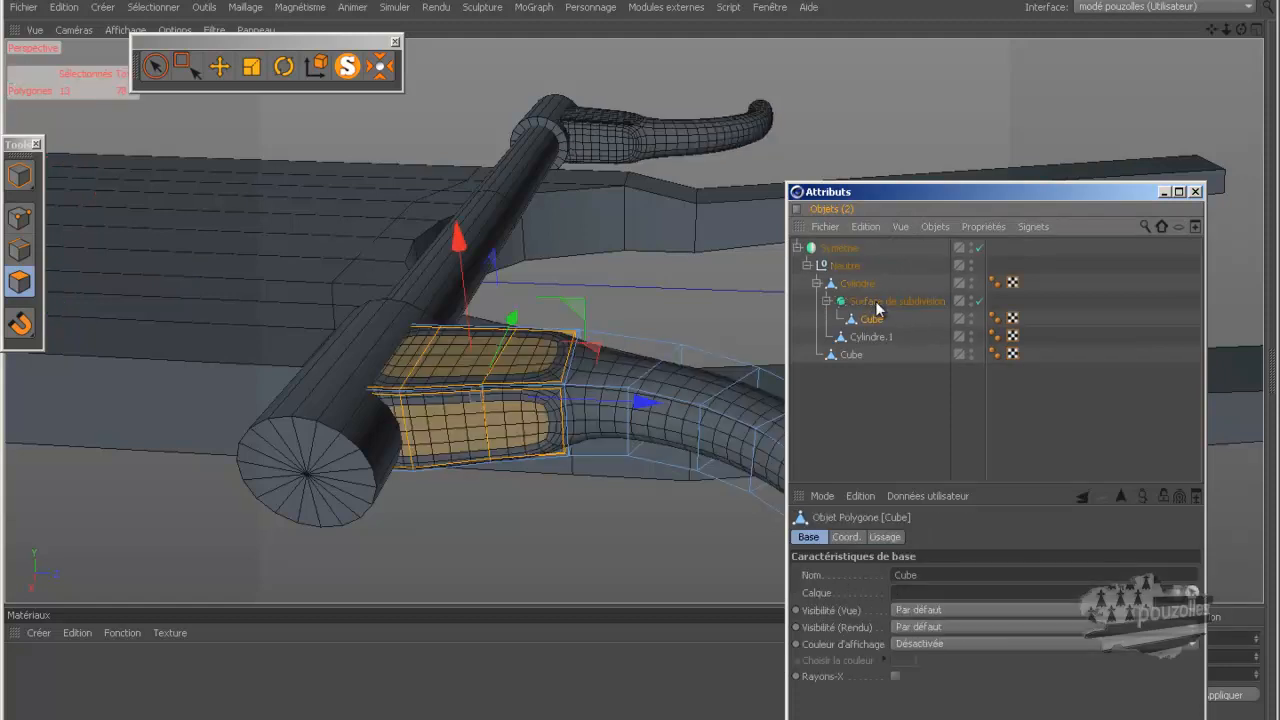
- Render the perspective view and examine the smoothed arm's shape against the top photo
alt+right_drag(545, 315, 356, 273)
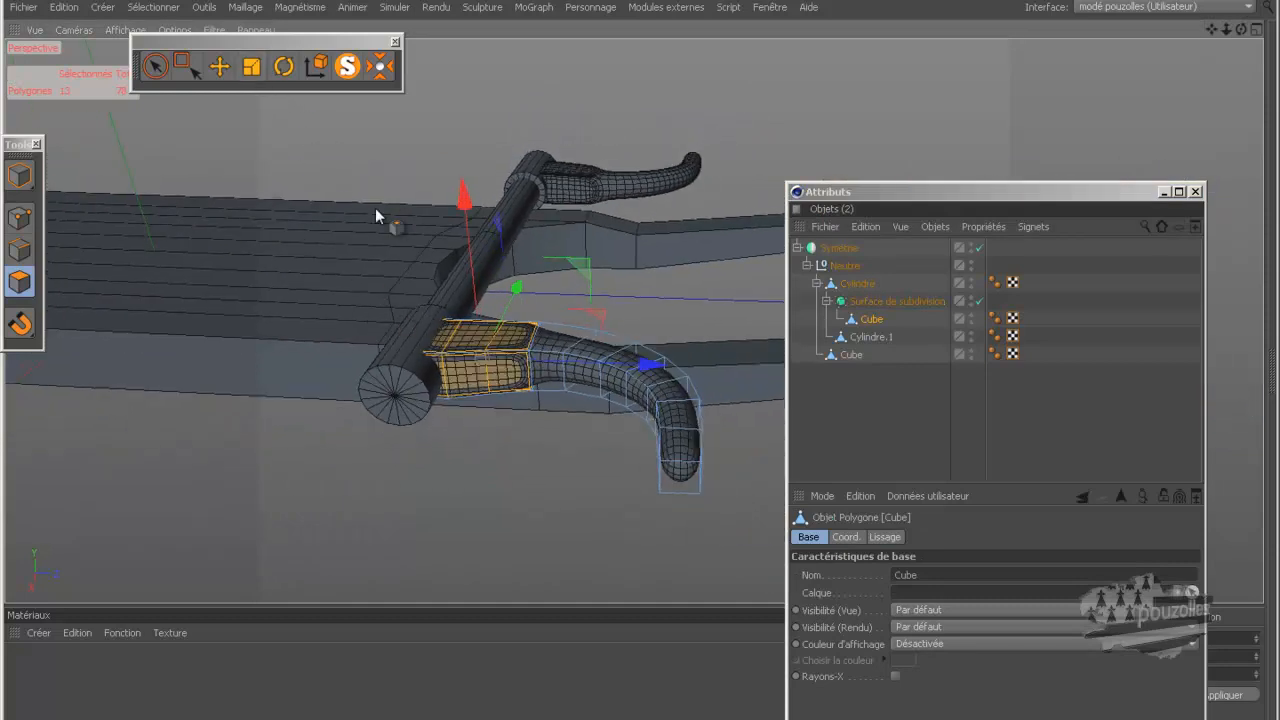
key(ctrl+r)
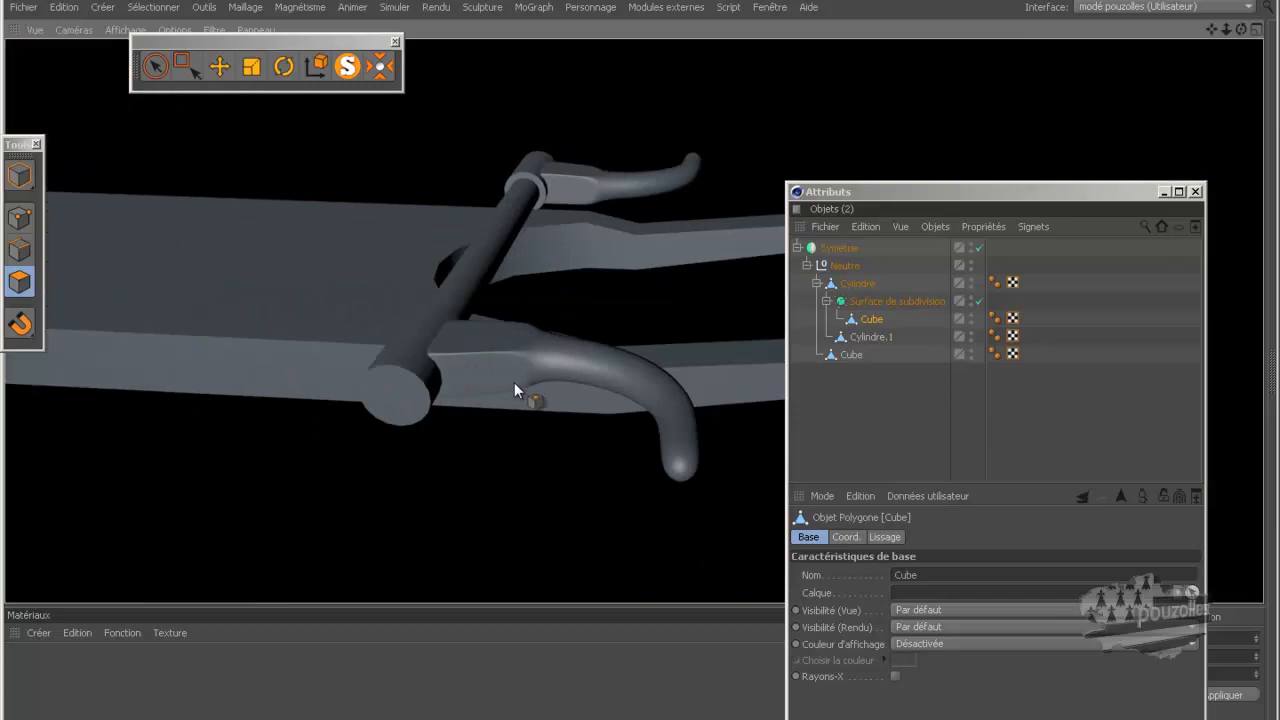
drag(1241, 31, 646, 374)
middle_click(397, 489)
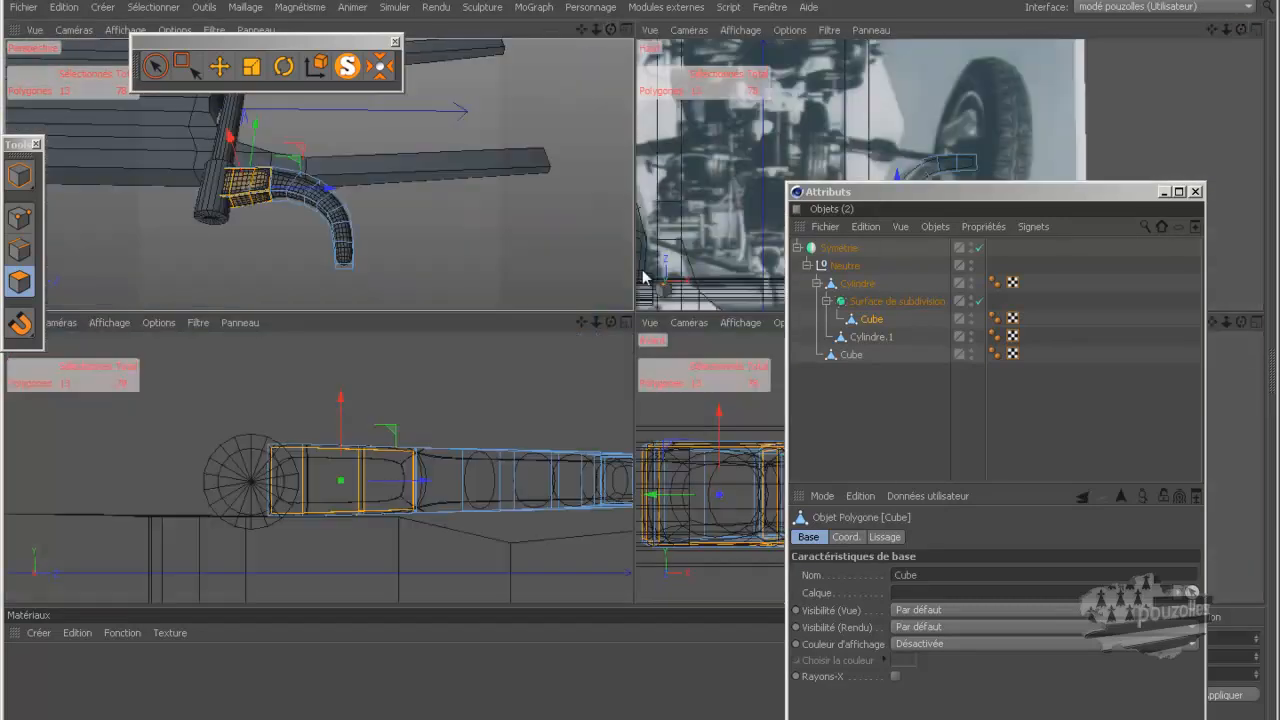
middle_click(663, 249)
scroll(526, 440, up, 1)
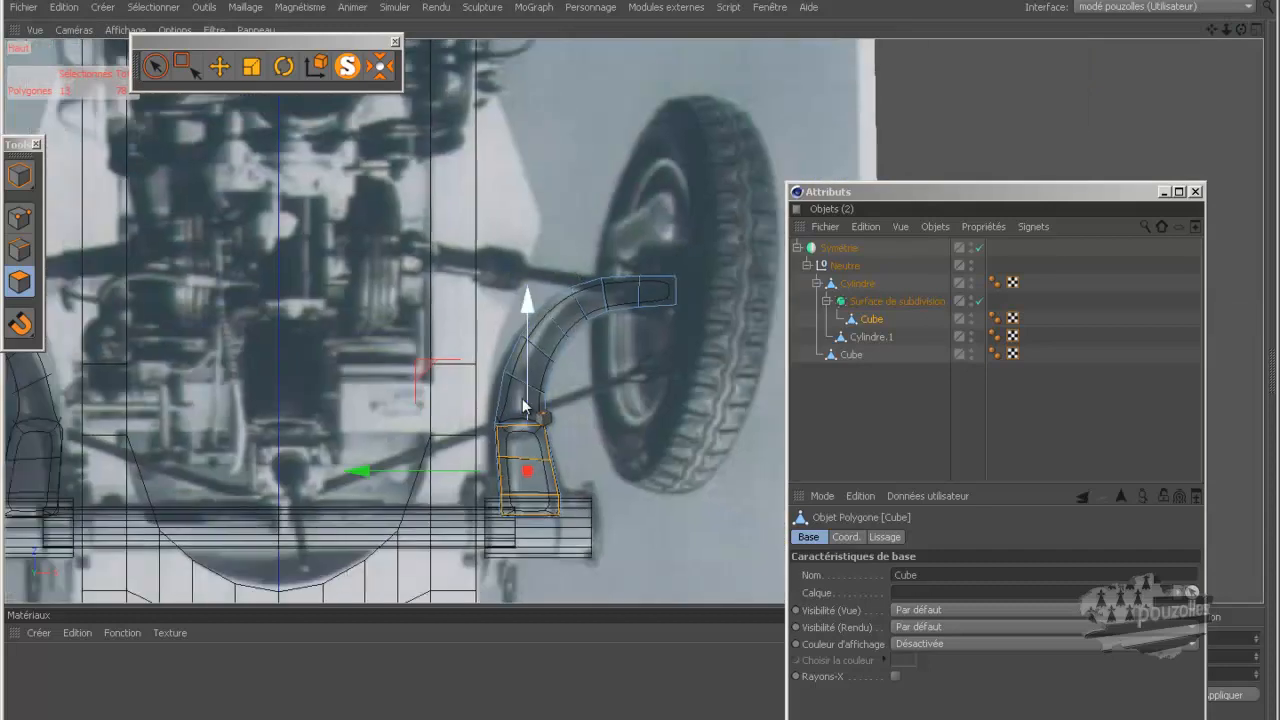
scroll(533, 482, up, 3)
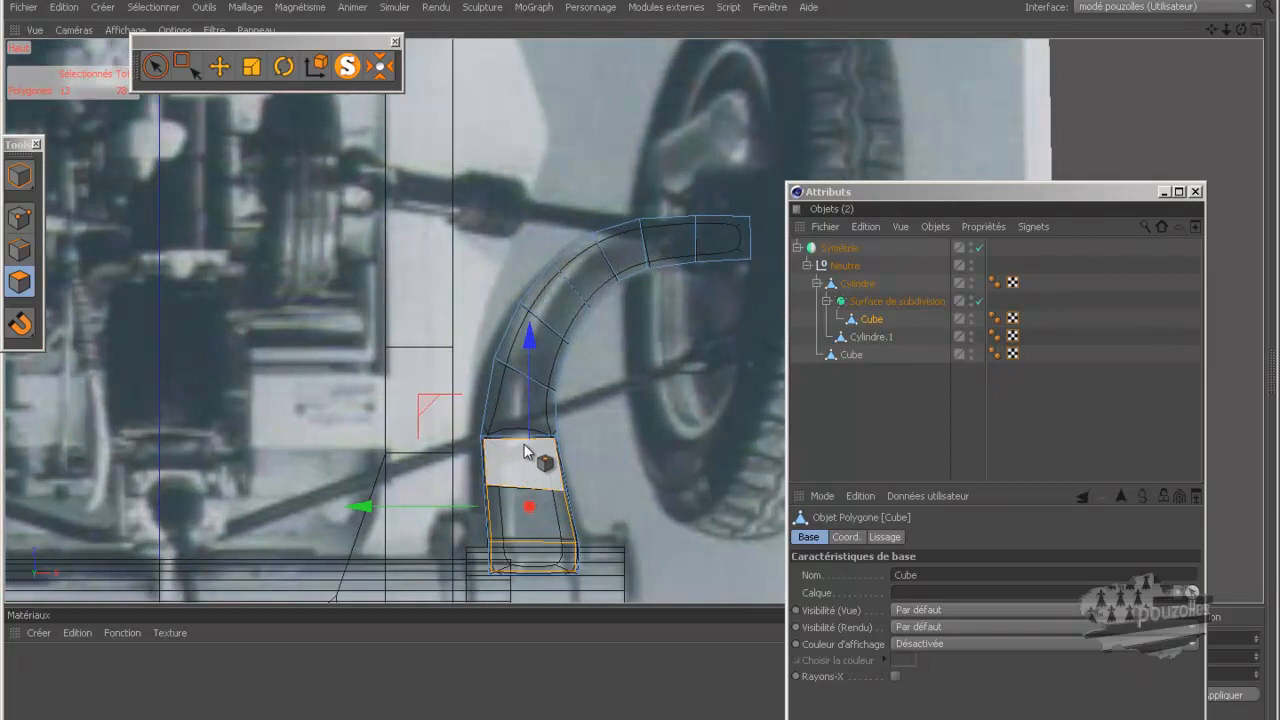
- Move the arm's row of points between the inset section and the curve about 2.8 cm toward the hub in the top view
middle_click(288, 316)
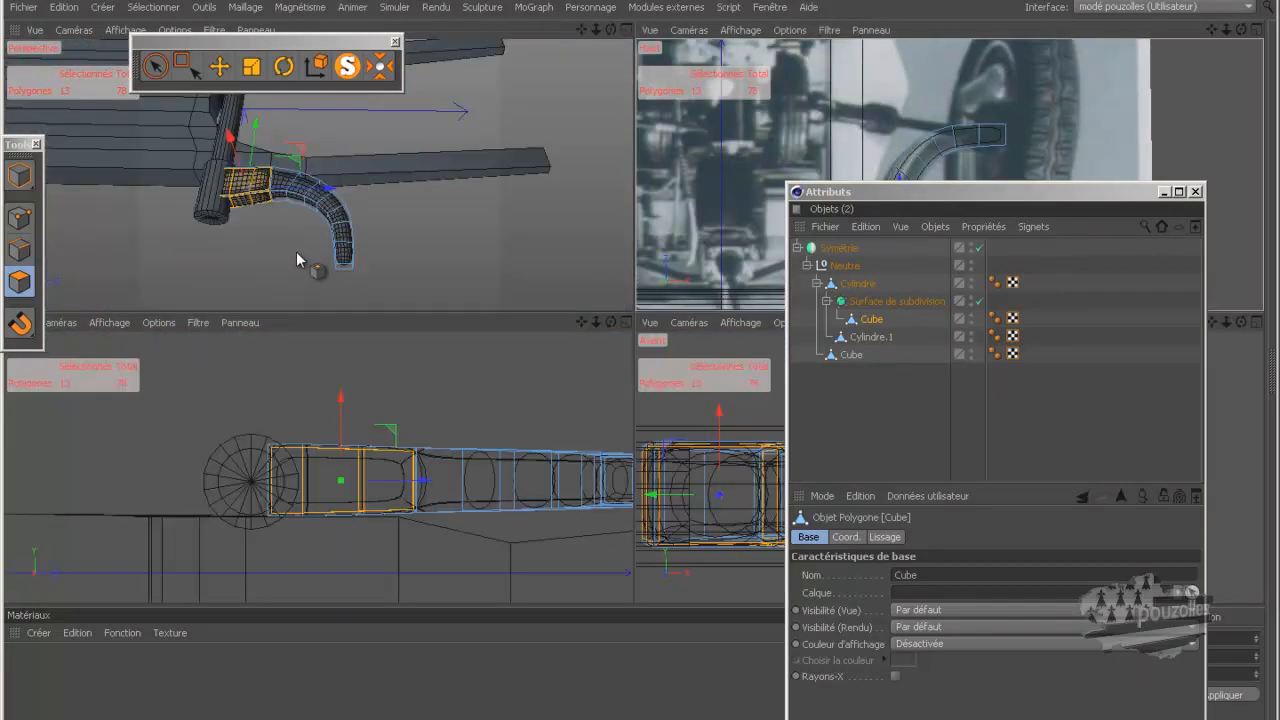
middle_click(296, 259)
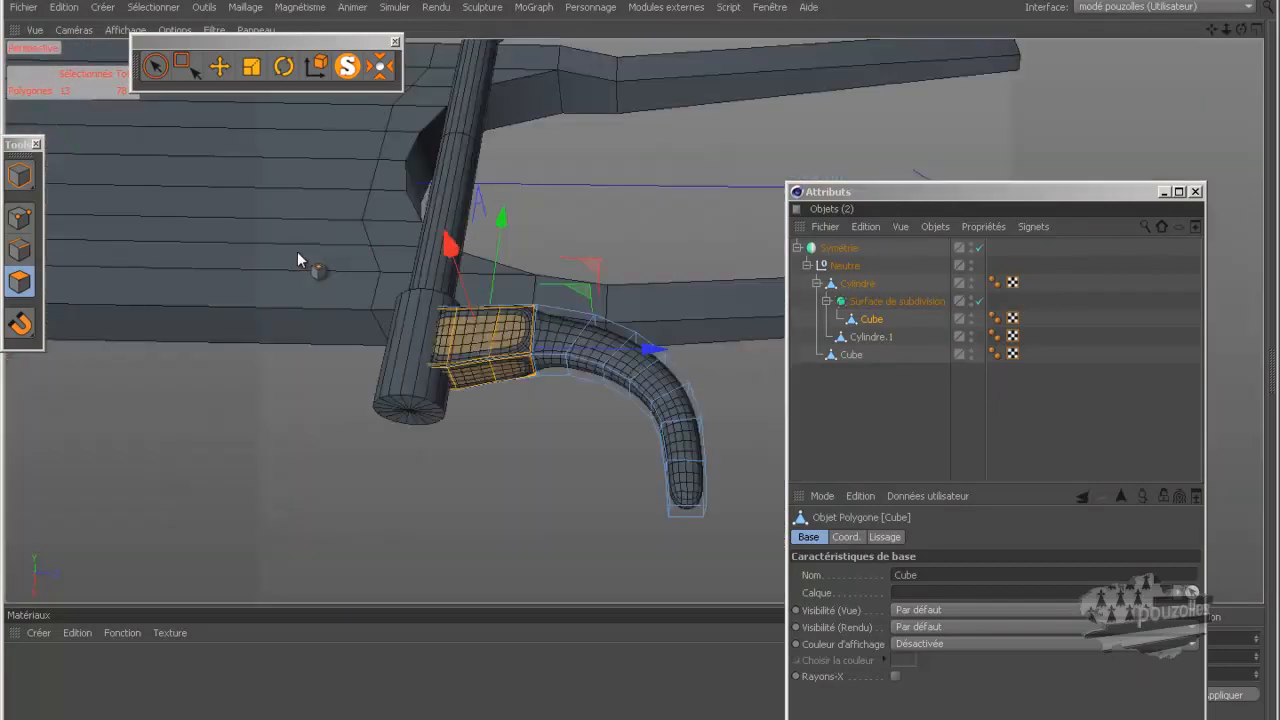
click(182, 65)
click(19, 217)
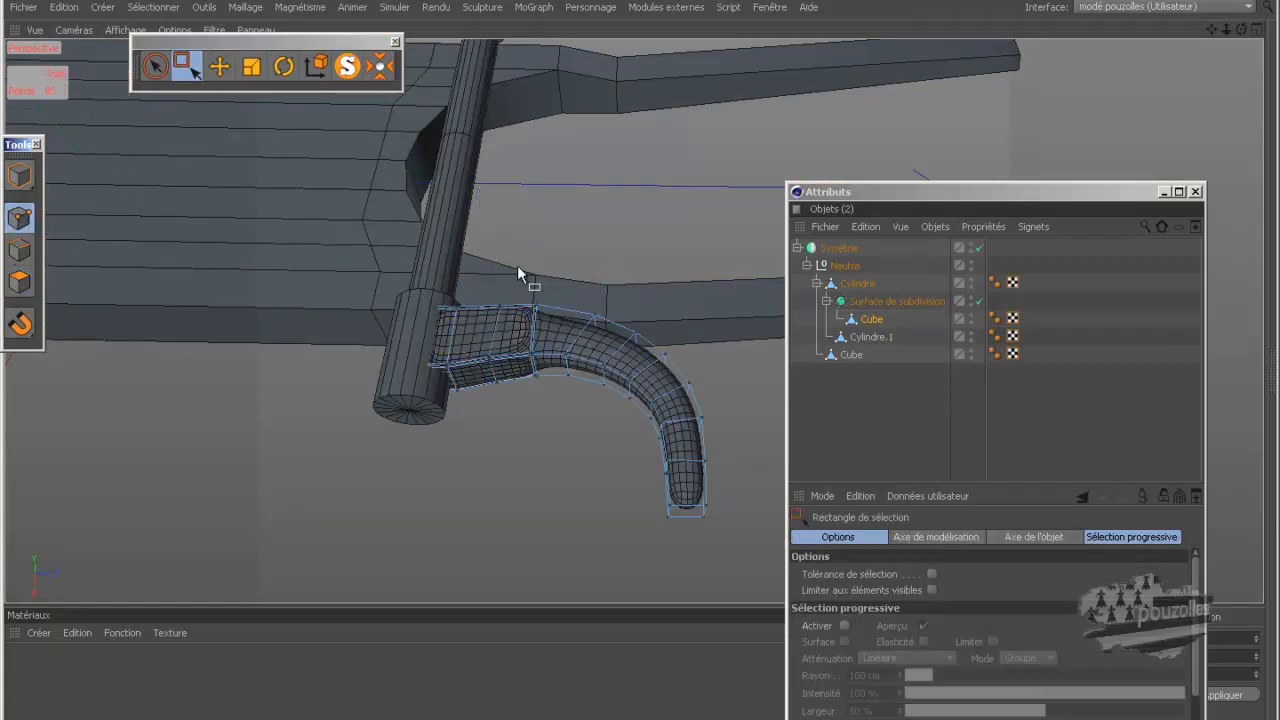
middle_click(531, 286)
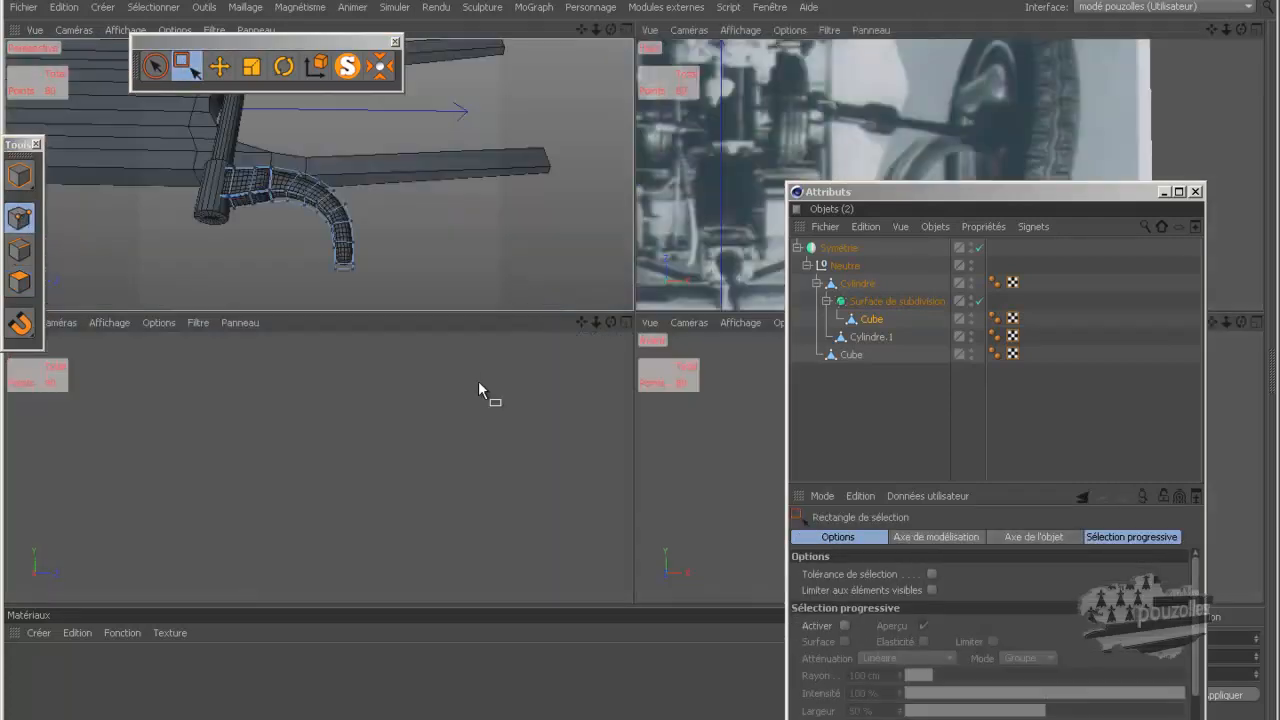
middle_click(723, 208)
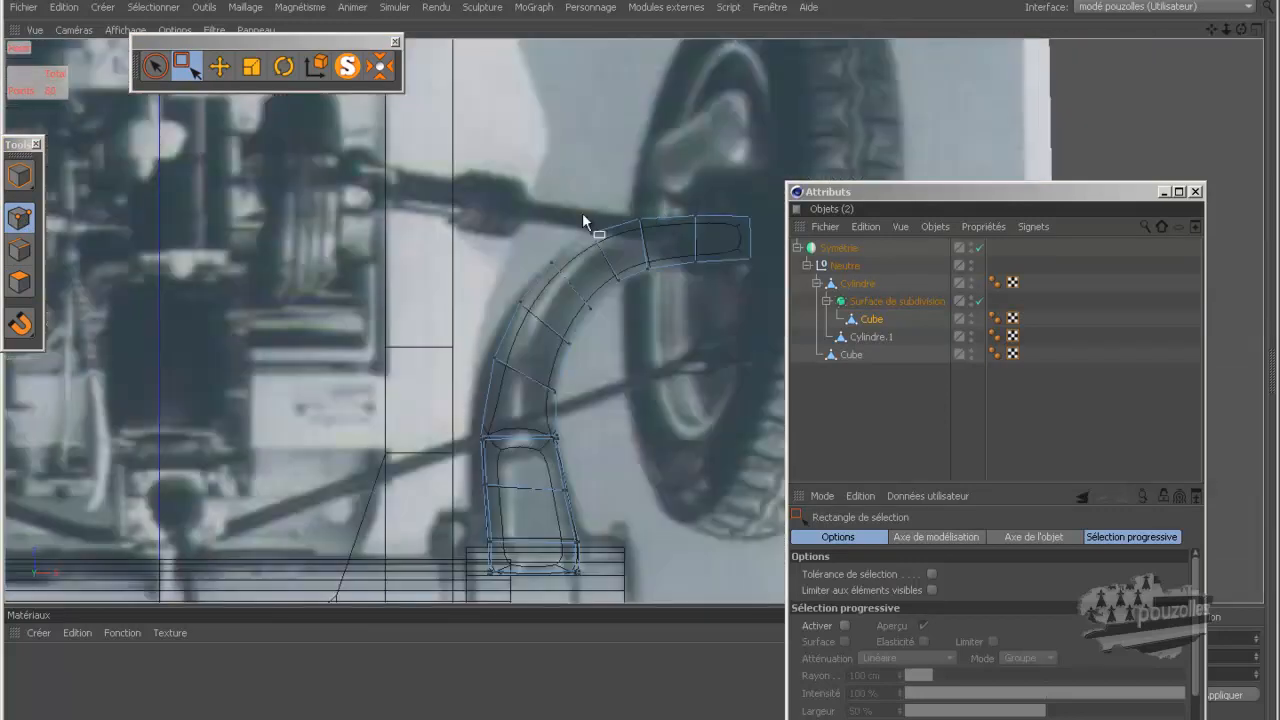
drag(601, 411, 434, 480)
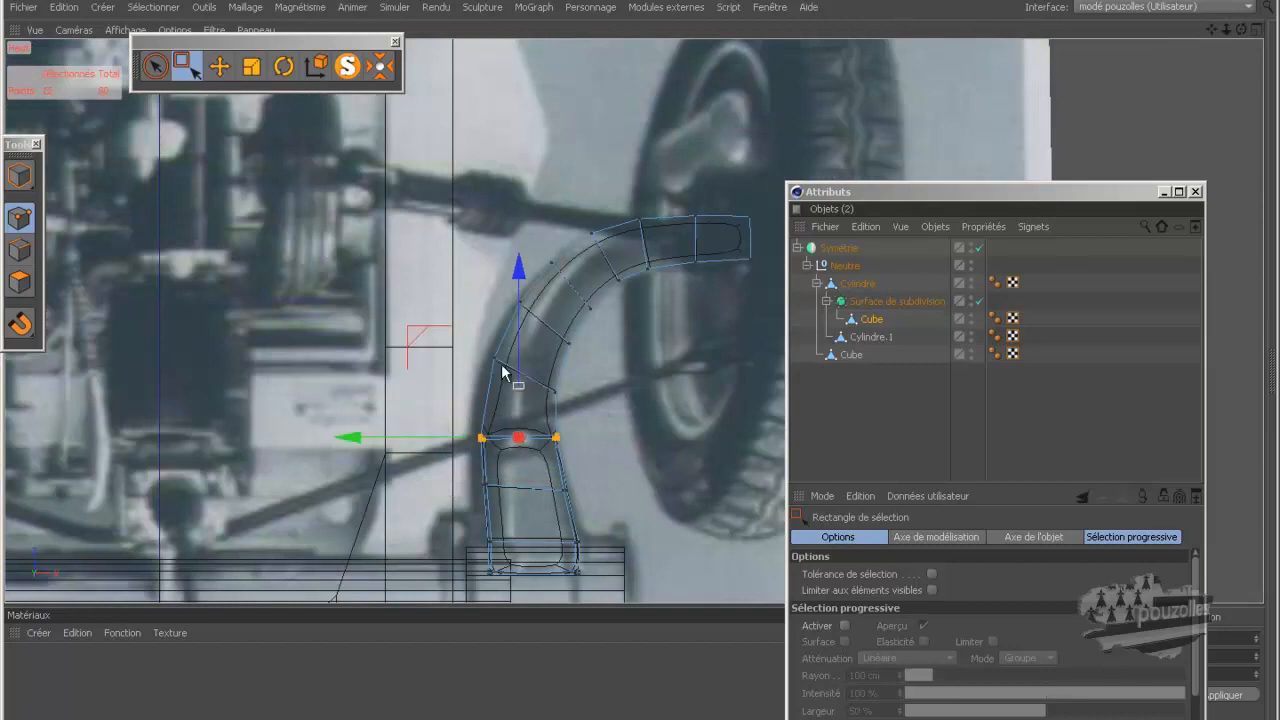
drag(518, 274, 518, 290)
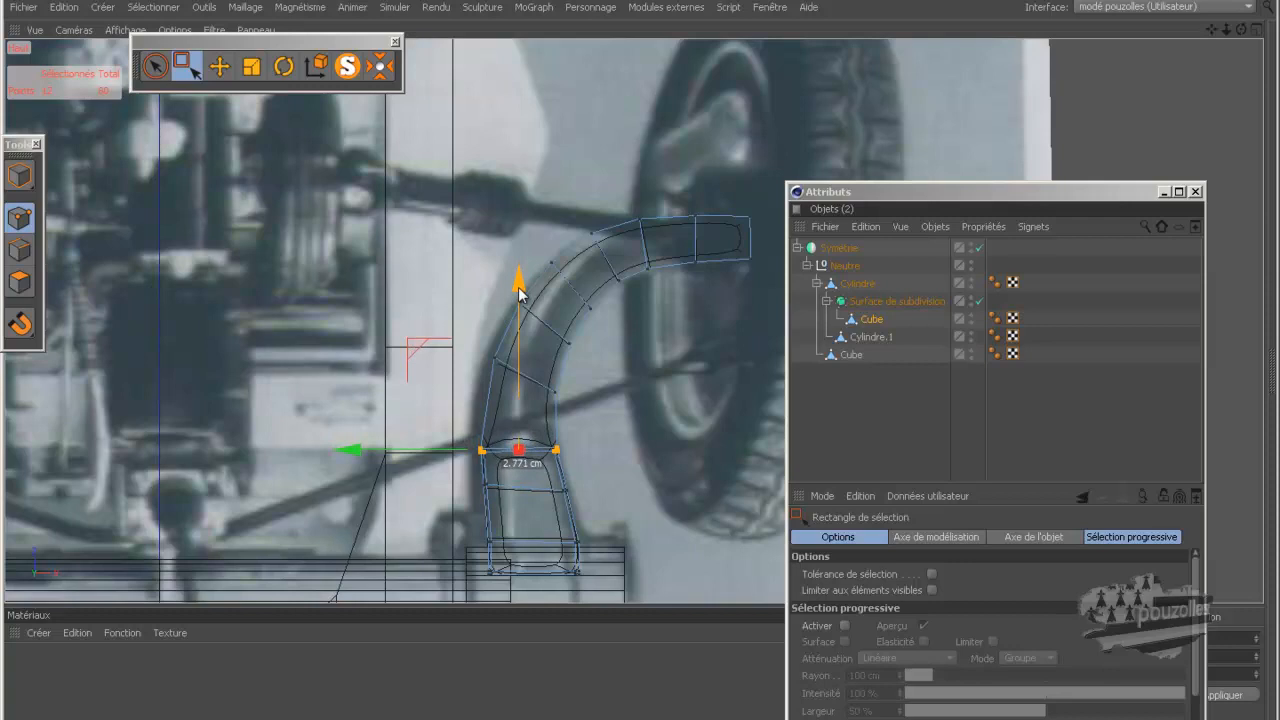
- Select the edge loop across the arm's straight section nearest the hub cylinder and remove it with Dissoudre
middle_click(200, 217)
middle_click(268, 238)
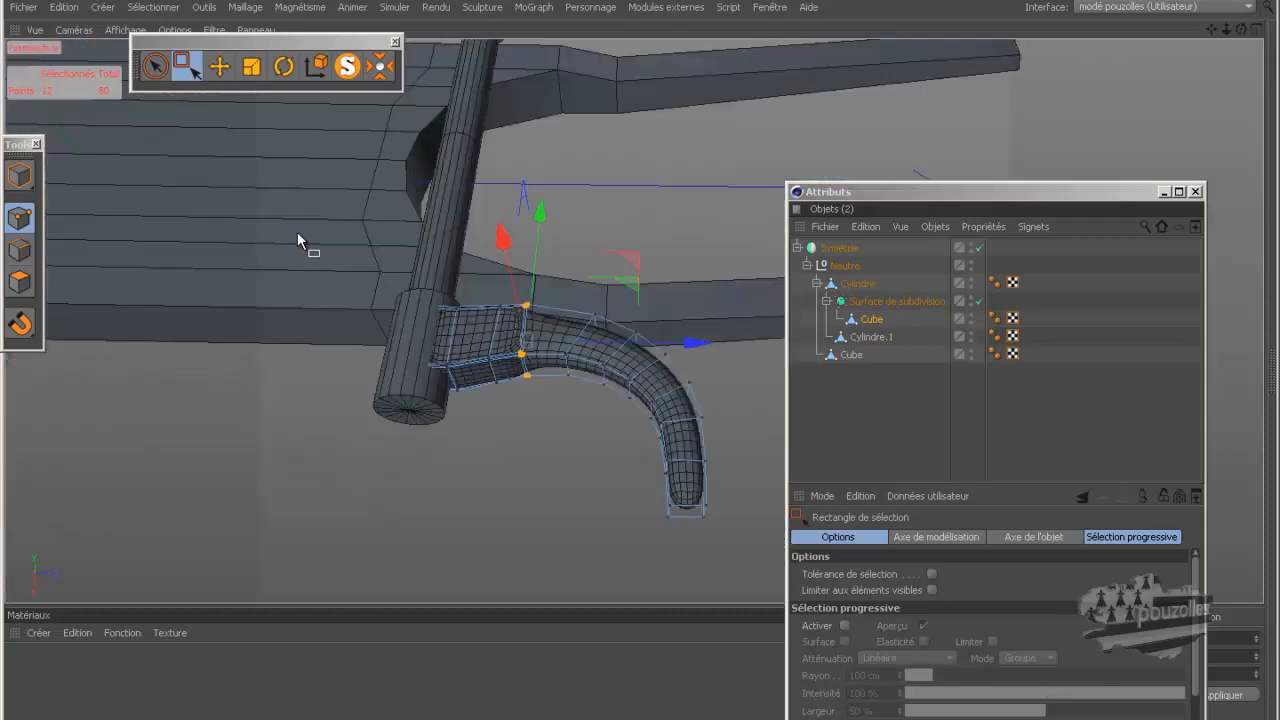
scroll(510, 338, up, 3)
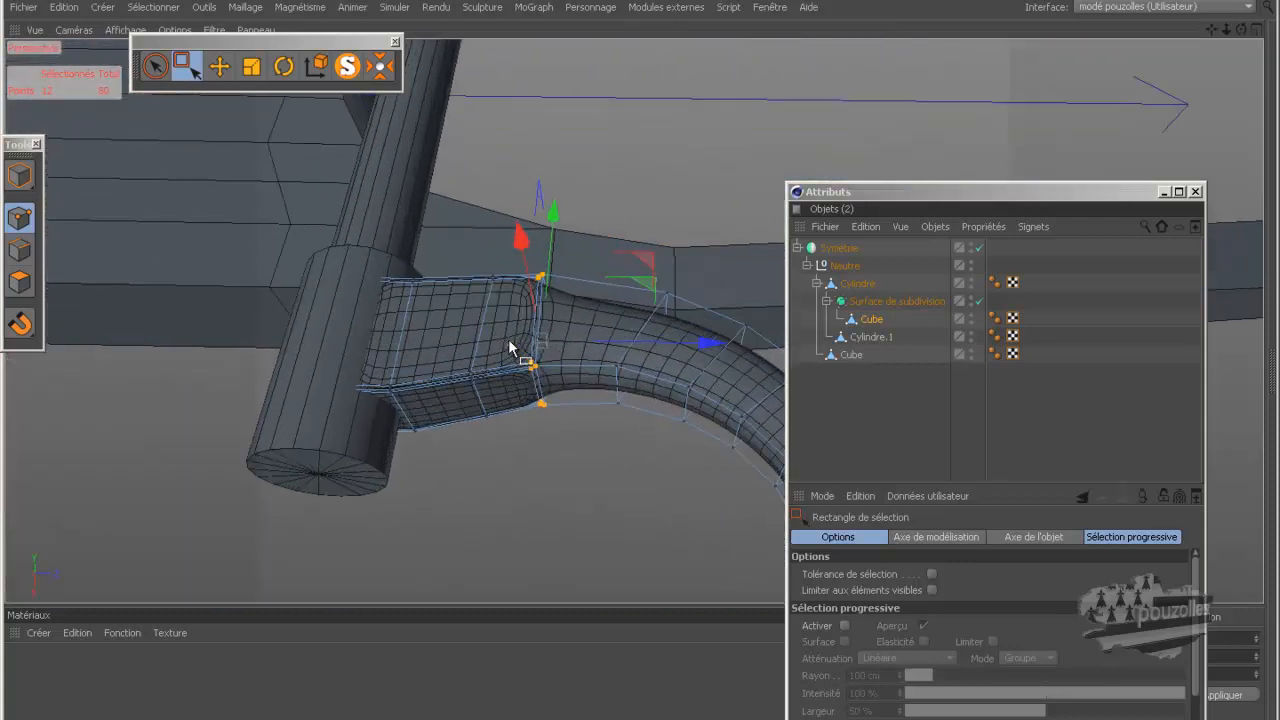
scroll(509, 345, up, 3)
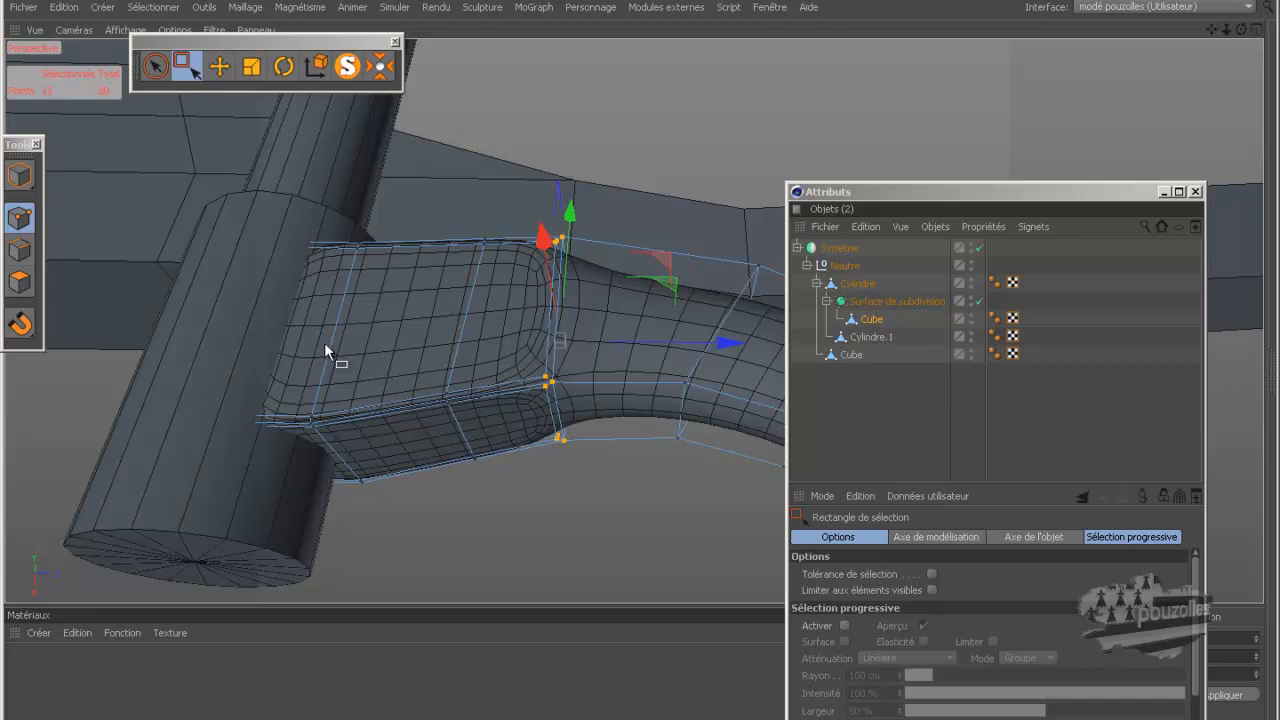
click(20, 249)
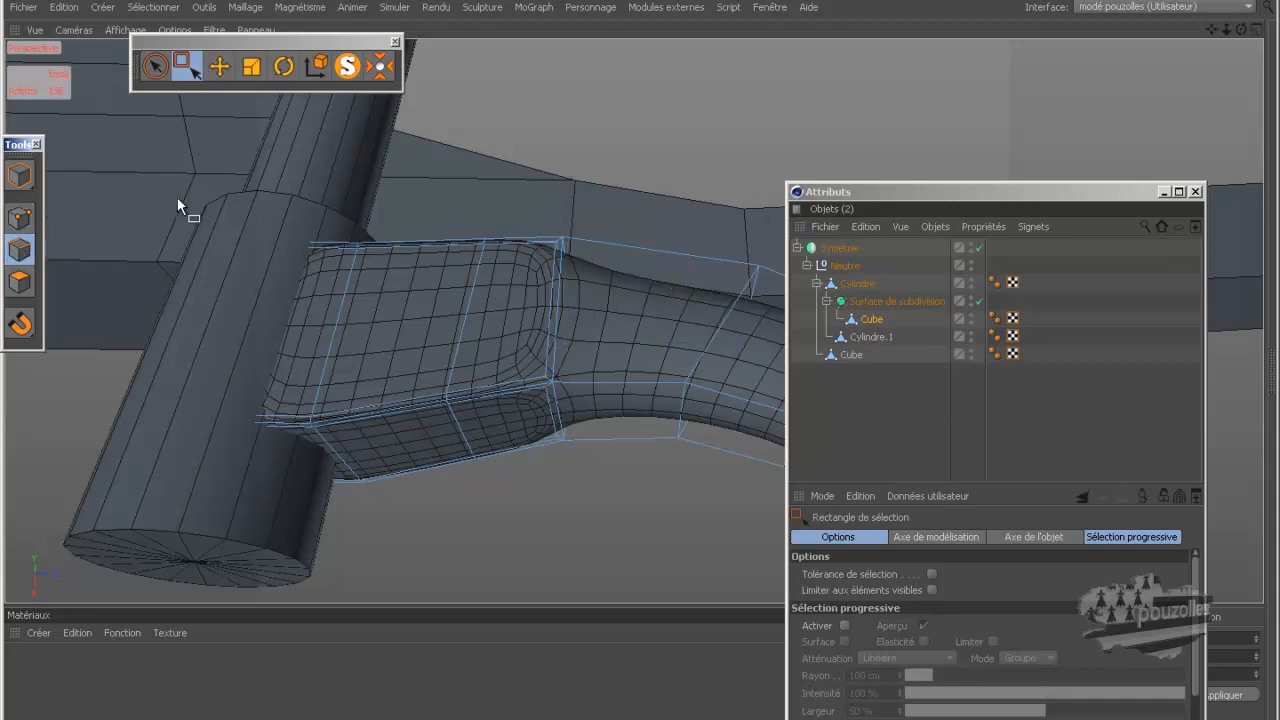
key(u)
key(l)
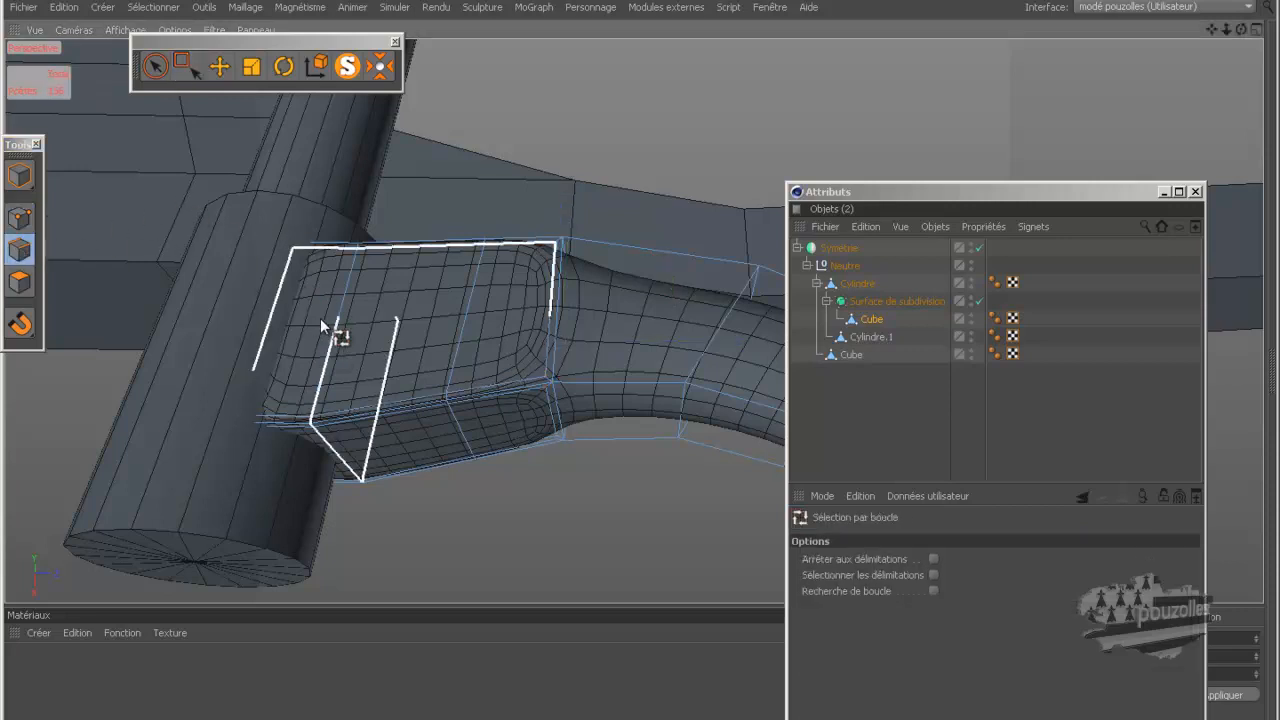
click(333, 342)
right_click(521, 93)
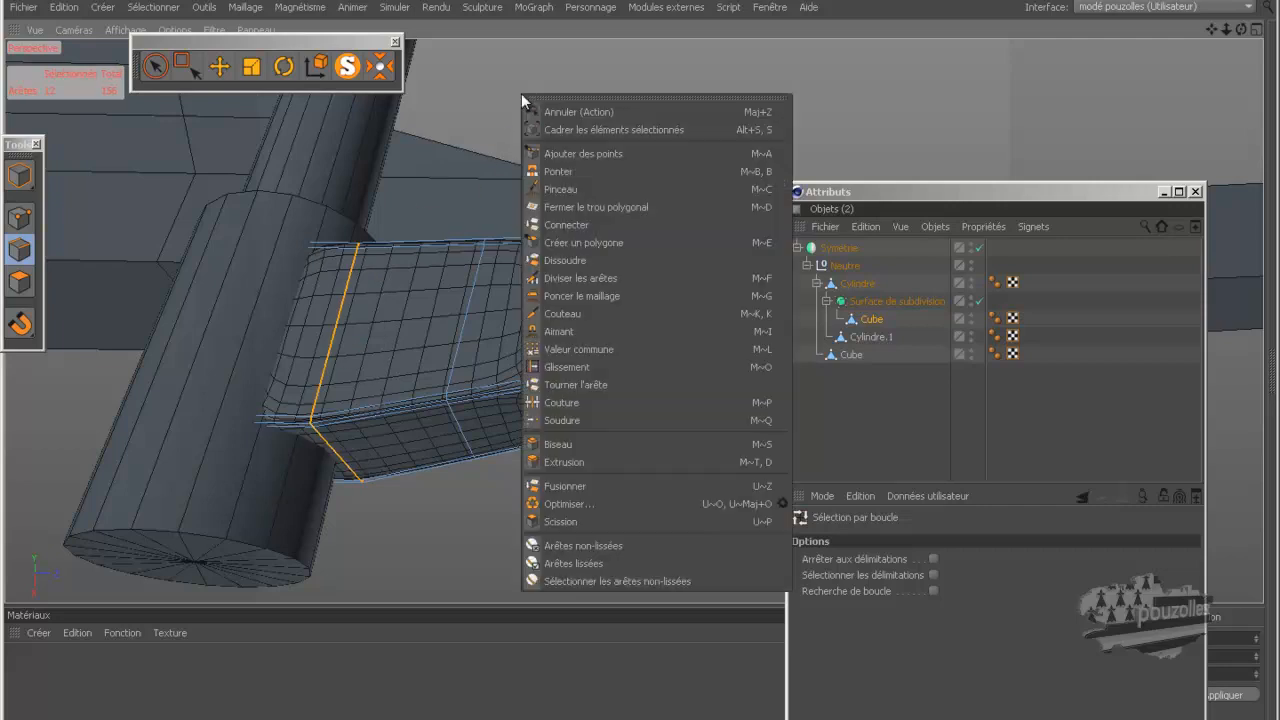
click(576, 264)
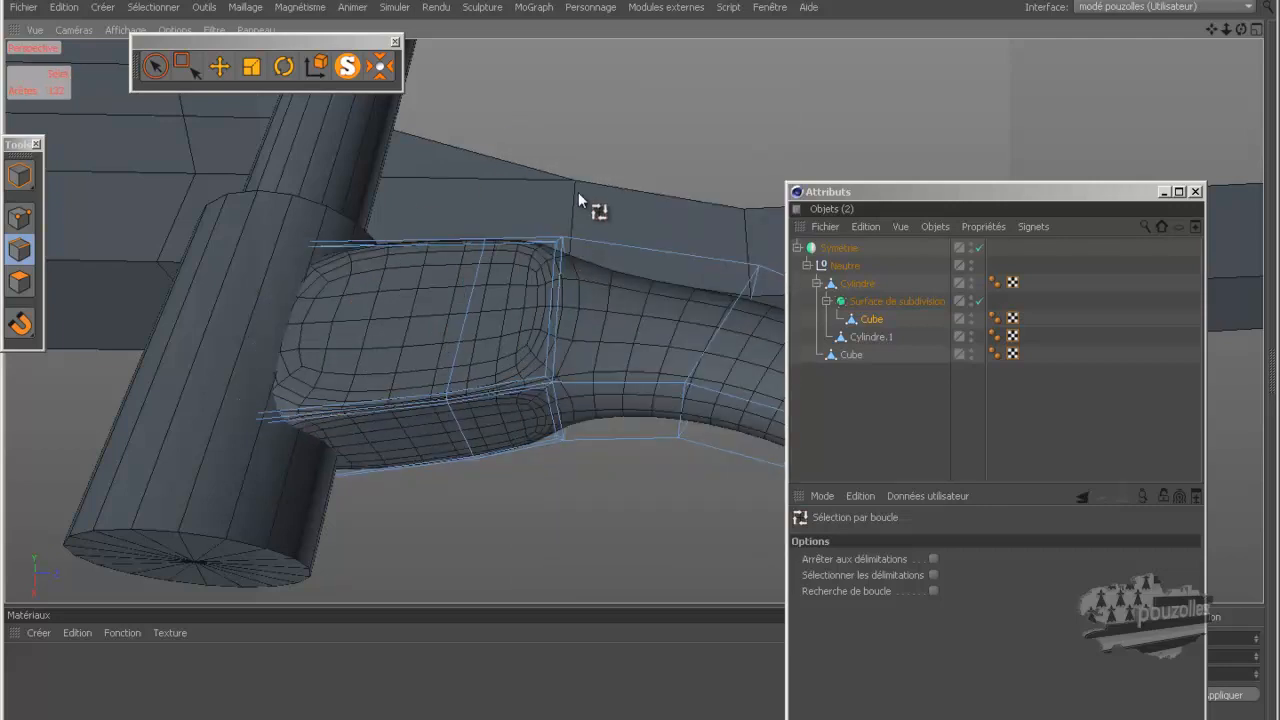
- Isolate the arm cube and examine the inset borders at its hub end
click(347, 66)
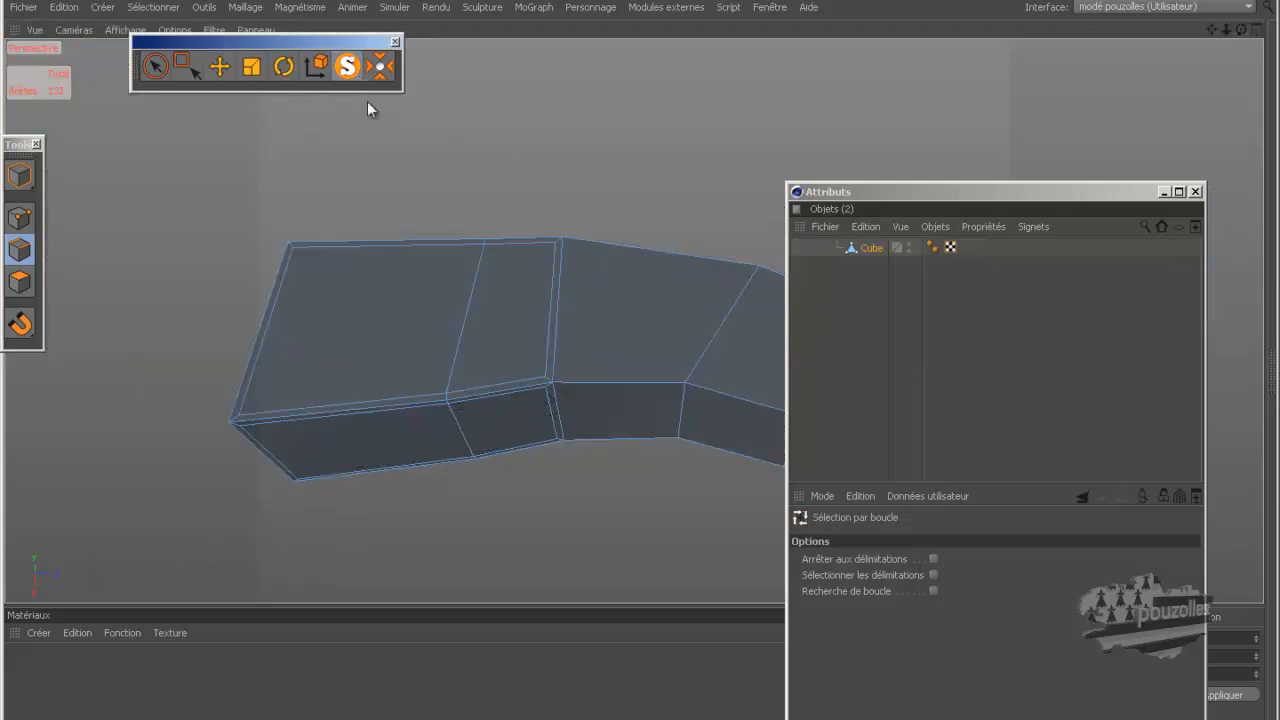
scroll(216, 418, up, 5)
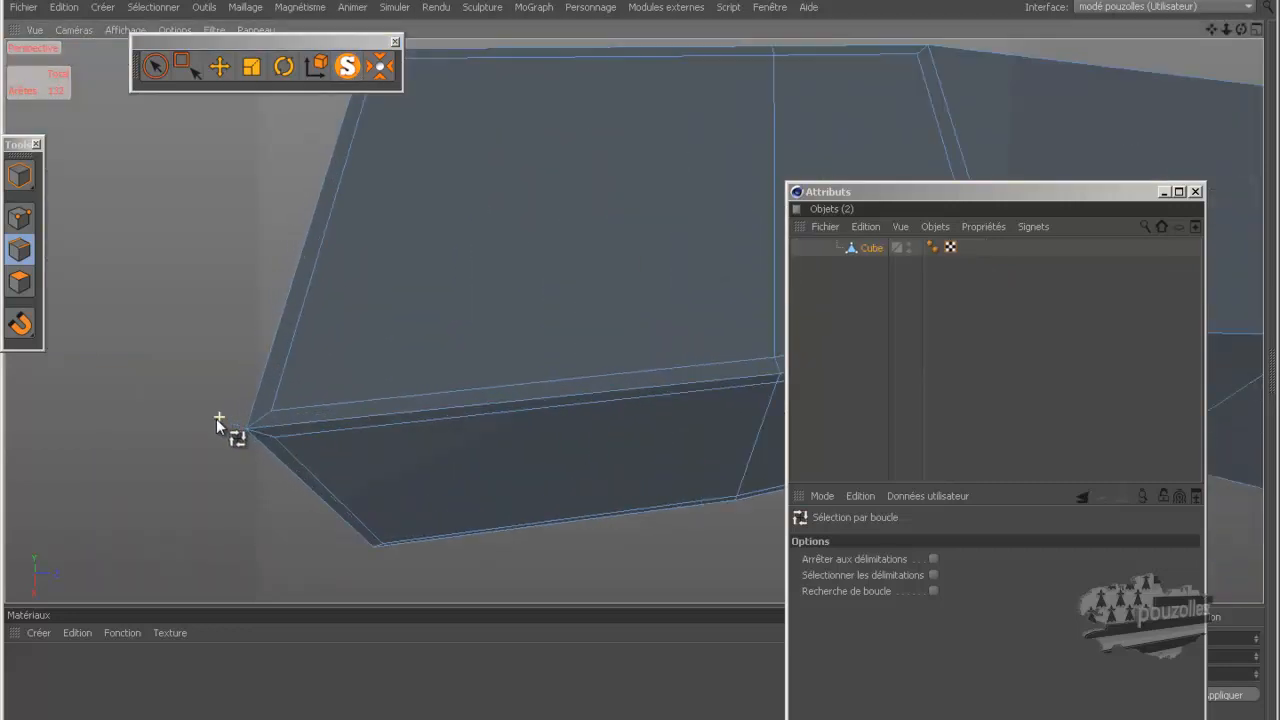
scroll(172, 412, down, 2)
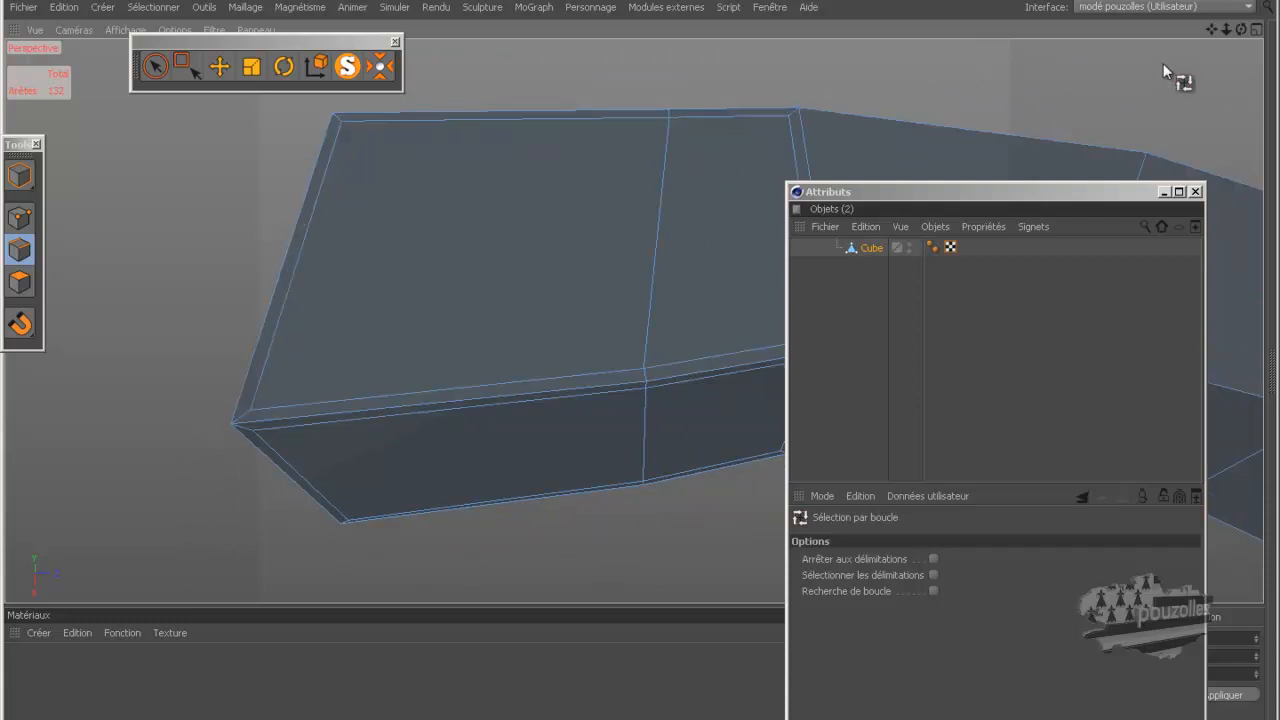
drag(1241, 30, 641, 361)
- Delete the arm's end face on the hub side together with its inset frame and the adjoining narrow border polygons
click(220, 70)
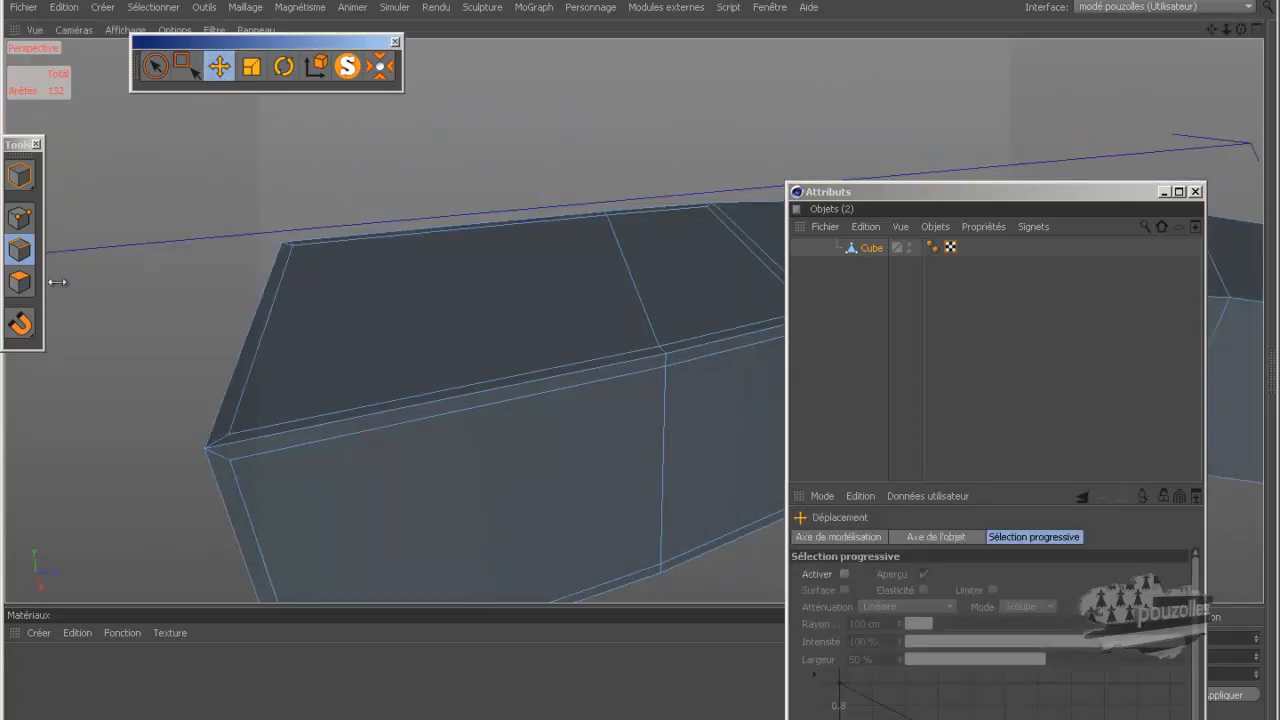
click(20, 282)
click(266, 303)
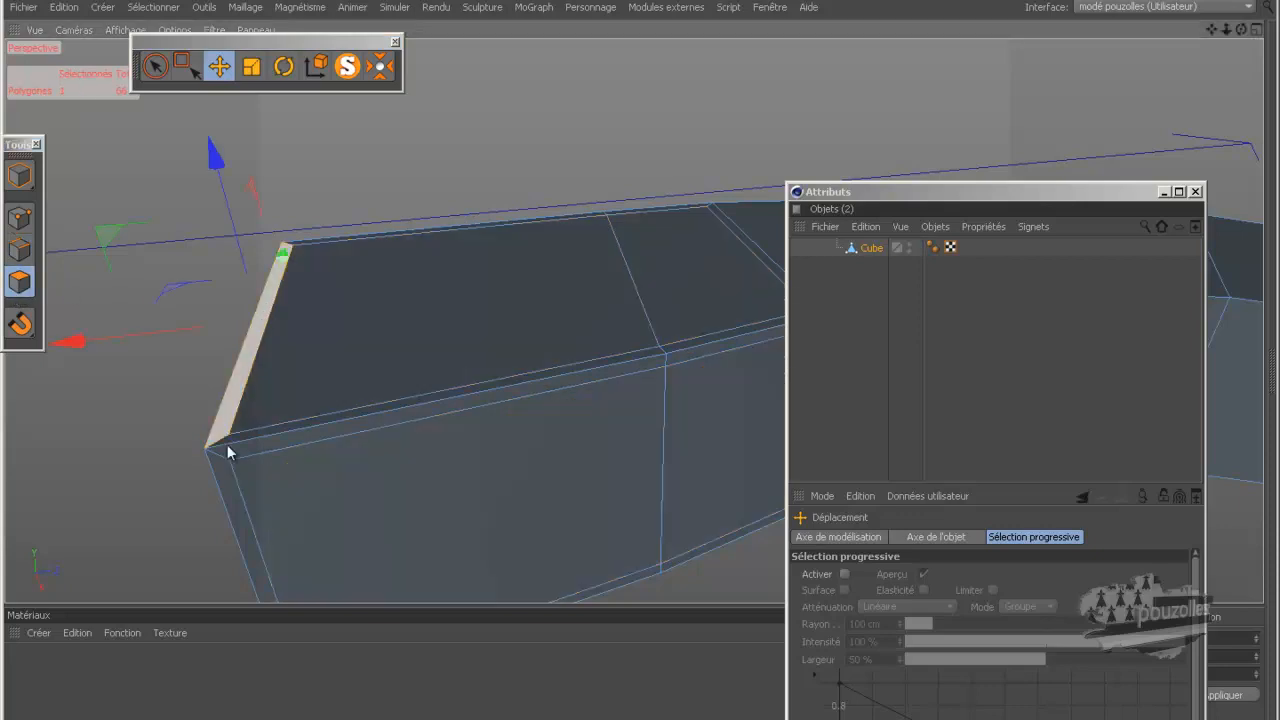
shift+click(222, 487)
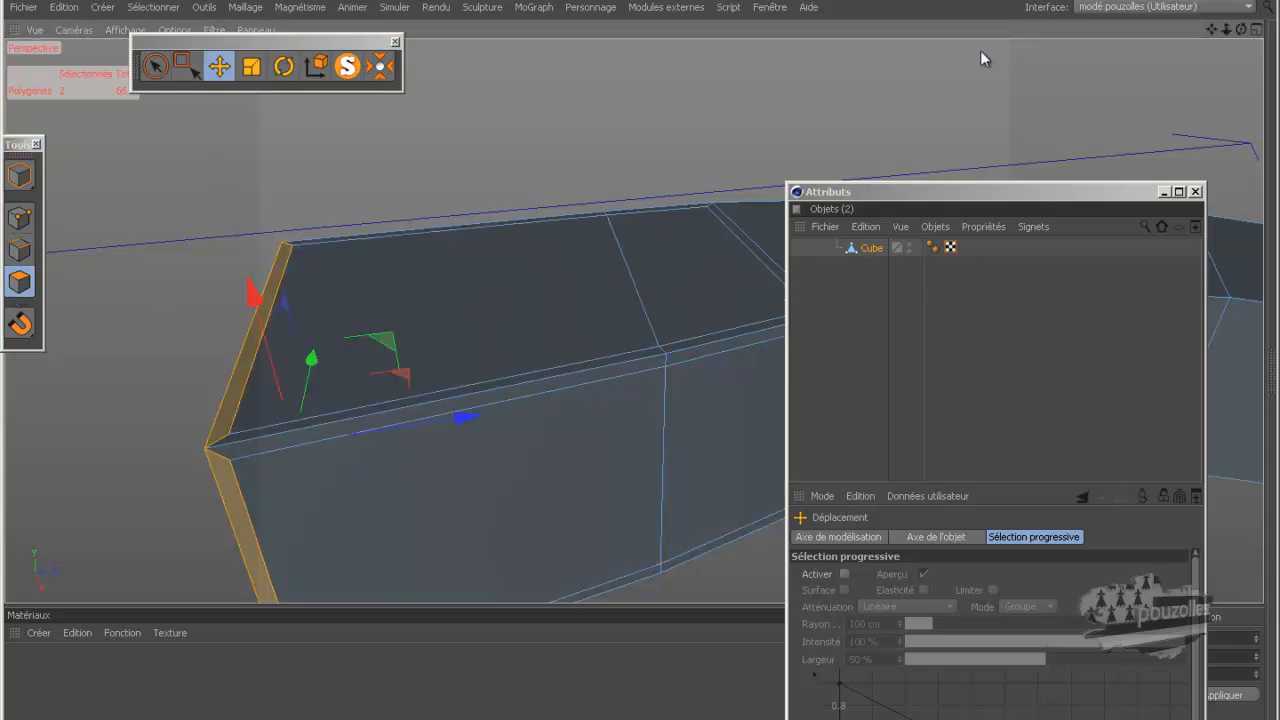
drag(1241, 31, 738, 106)
shift+click(480, 194)
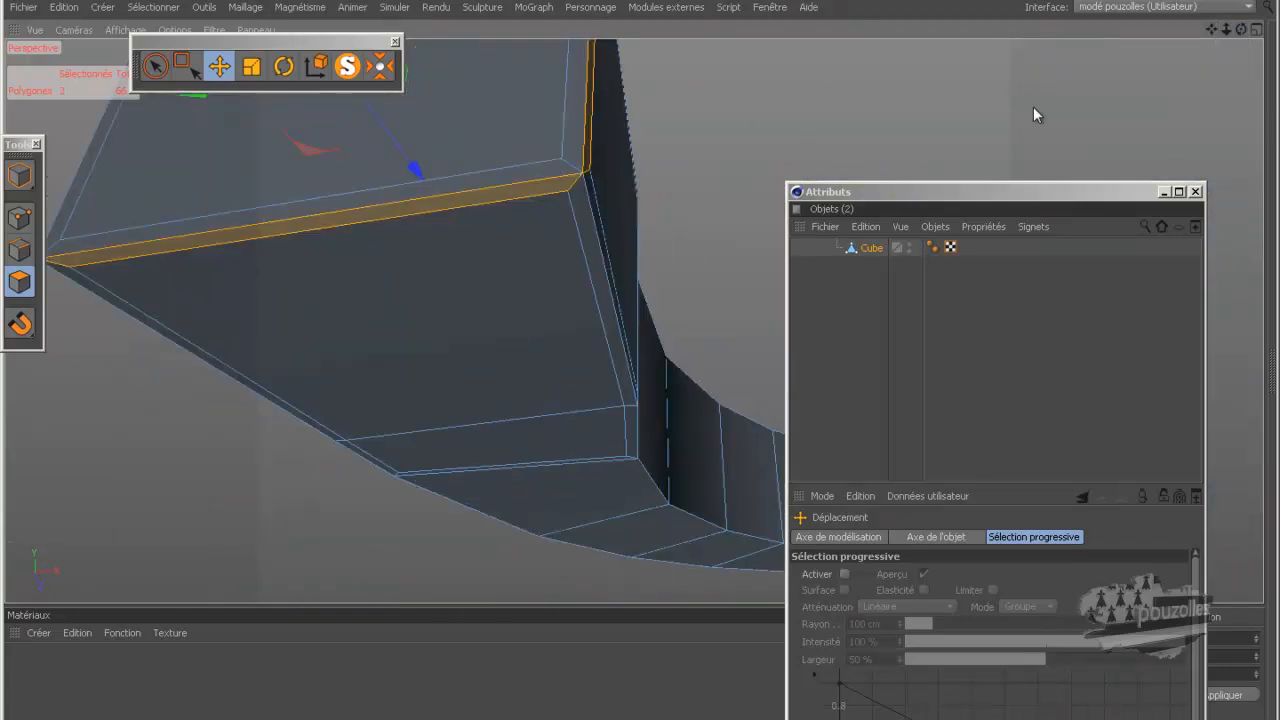
drag(657, 362, 636, 364)
shift+click(528, 312)
alt+right_drag(493, 469, 158, 408)
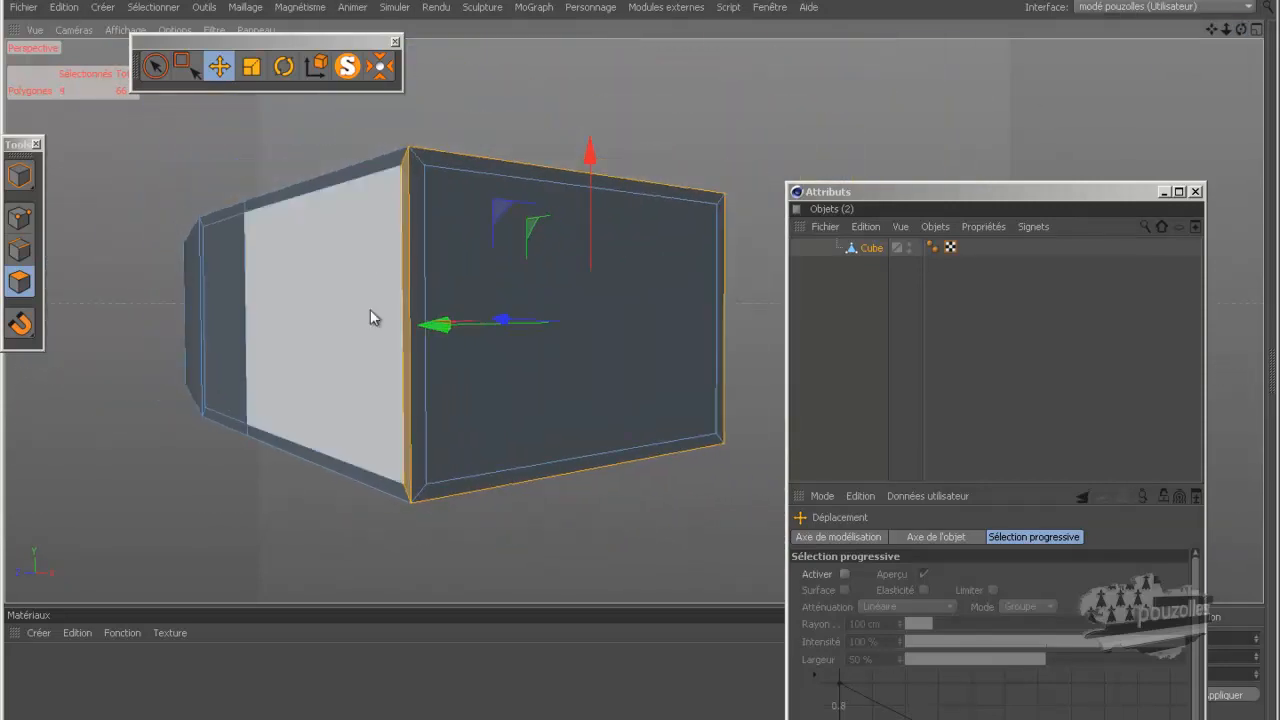
shift+click(436, 163)
shift+click(418, 194)
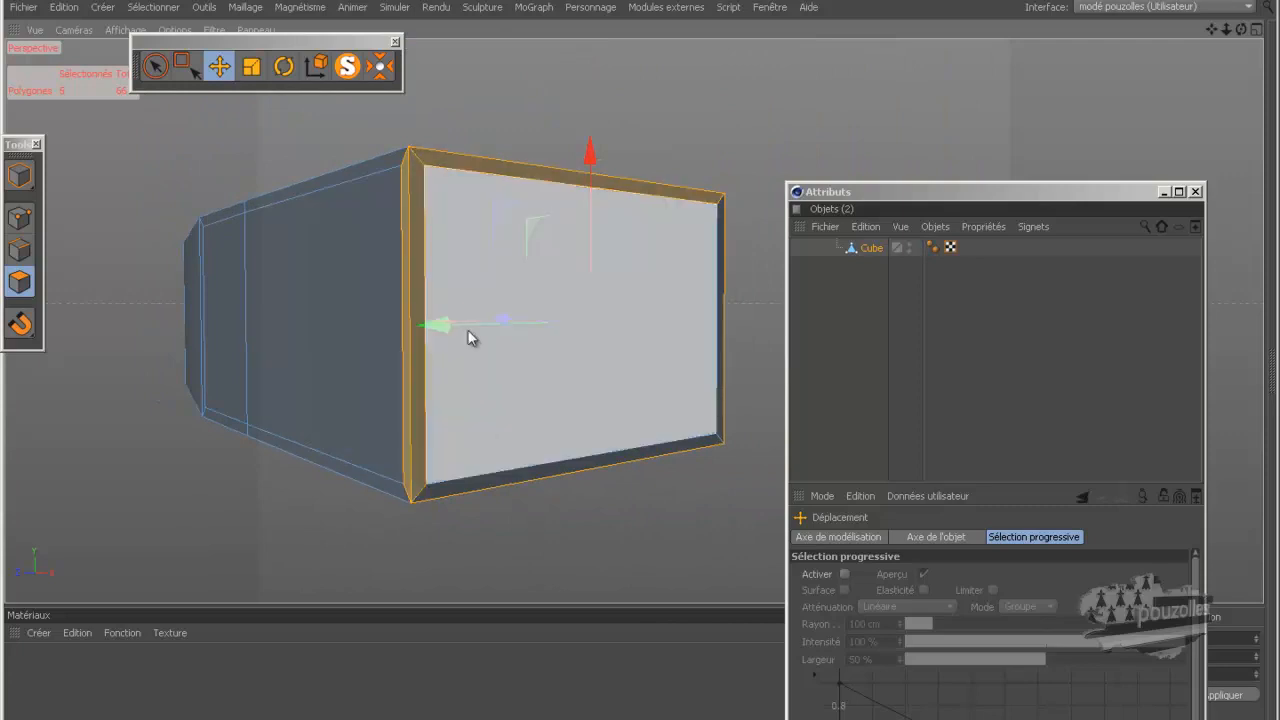
shift+click(497, 479)
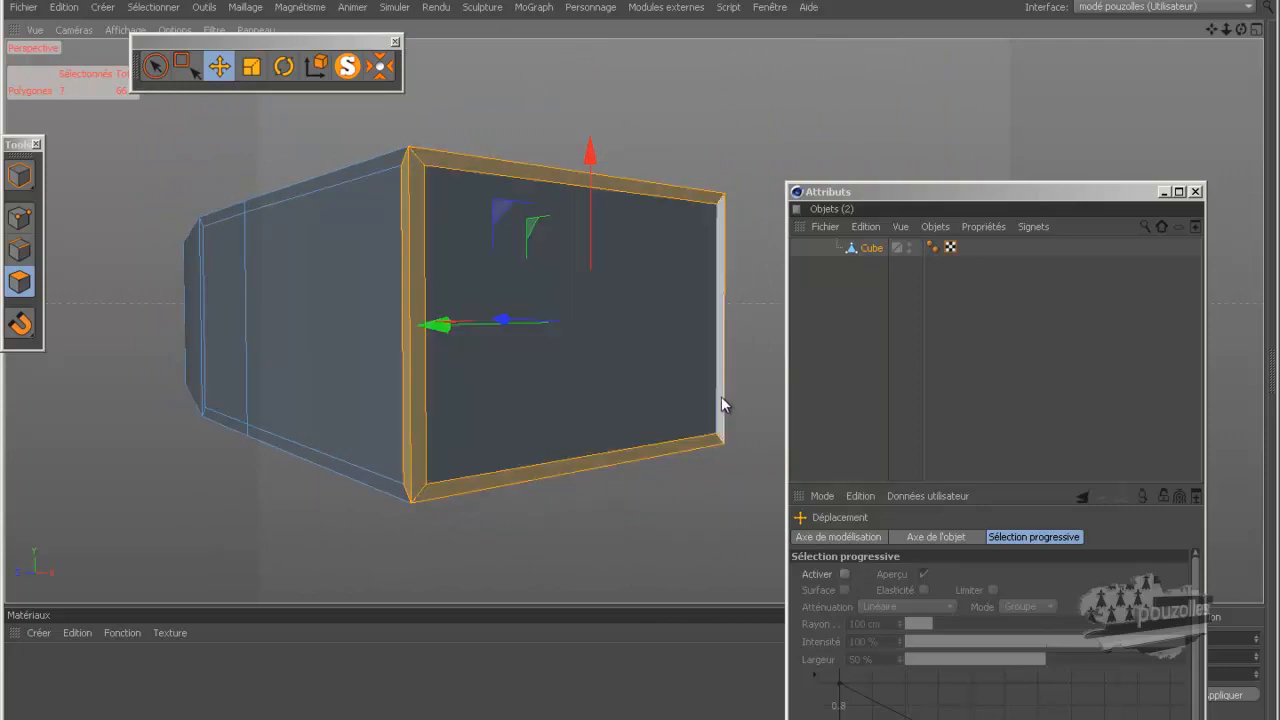
shift+click(721, 396)
shift+click(446, 371)
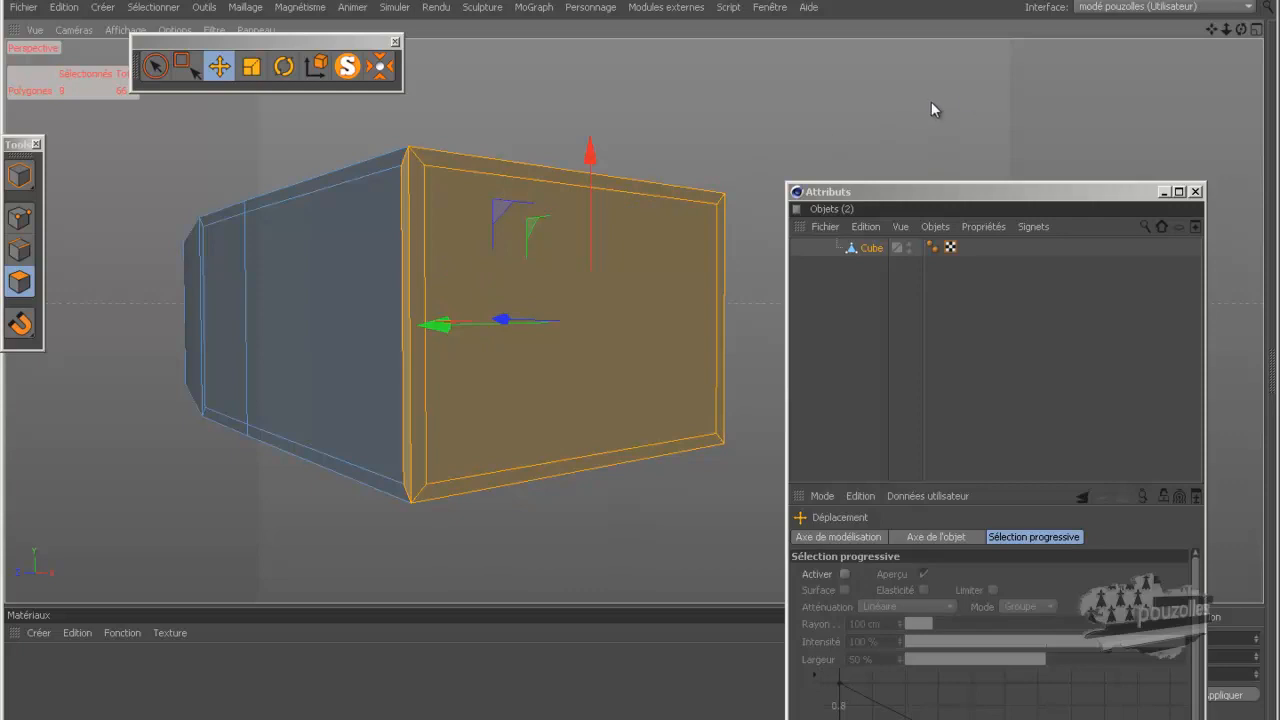
key(Delete)
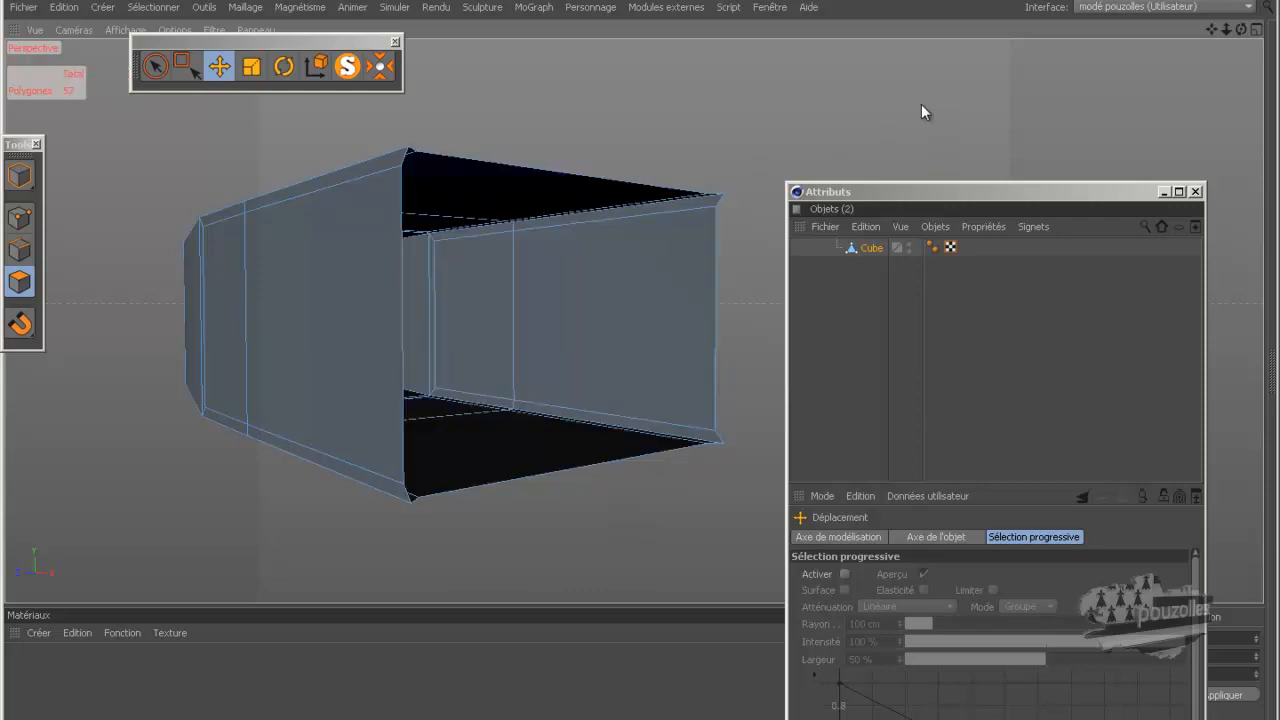
- Show the whole chassis again and delete the end polygon closing the arm's free tip
drag(1243, 29, 639, 361)
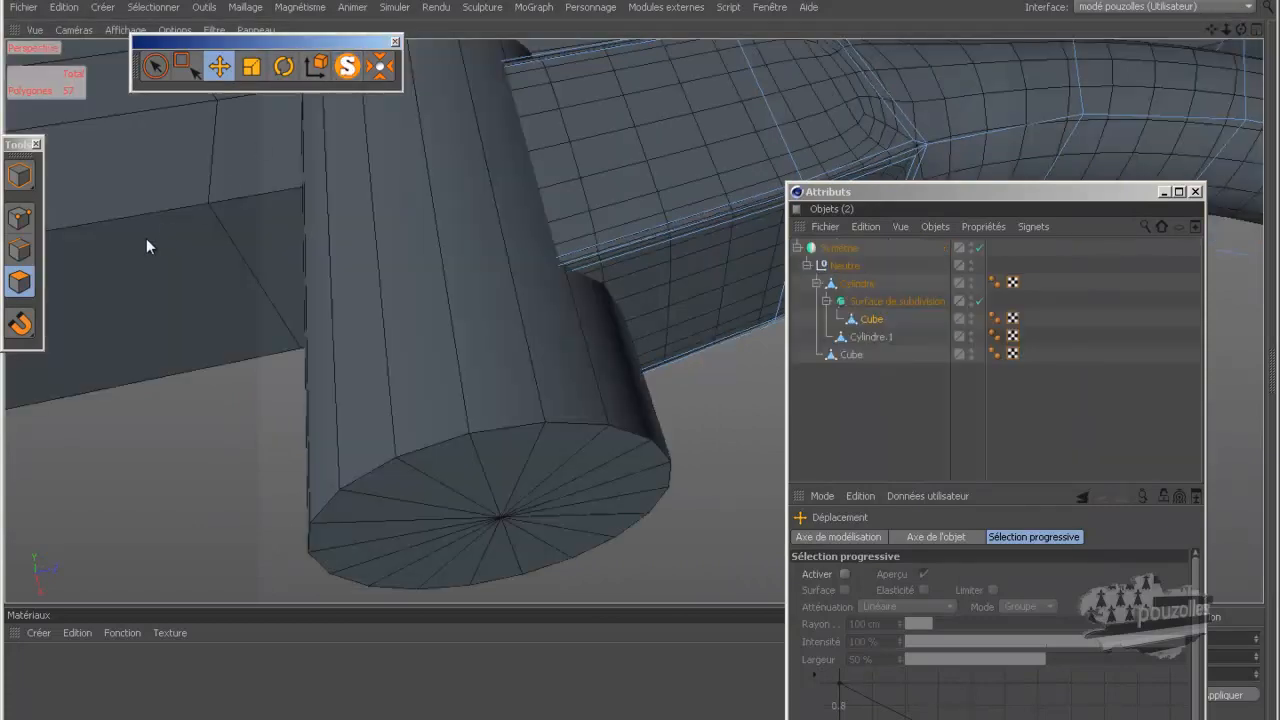
scroll(146, 239, down, 10)
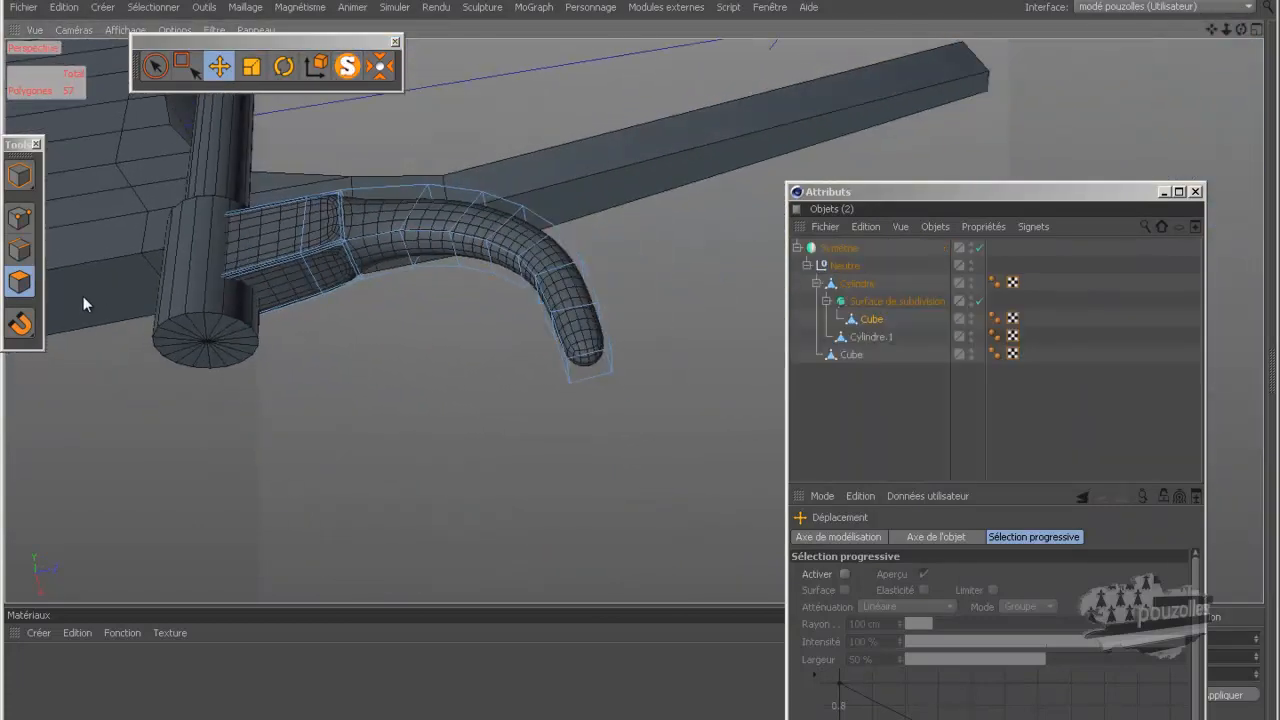
click(588, 372)
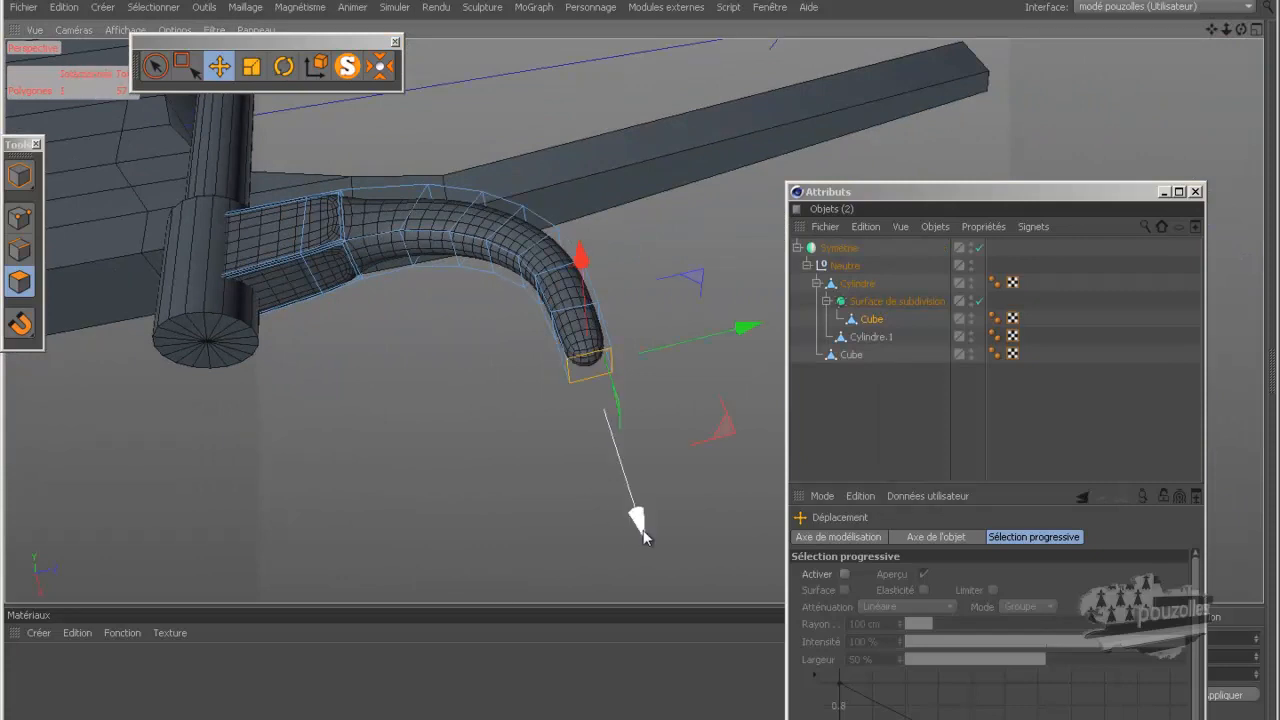
key(Delete)
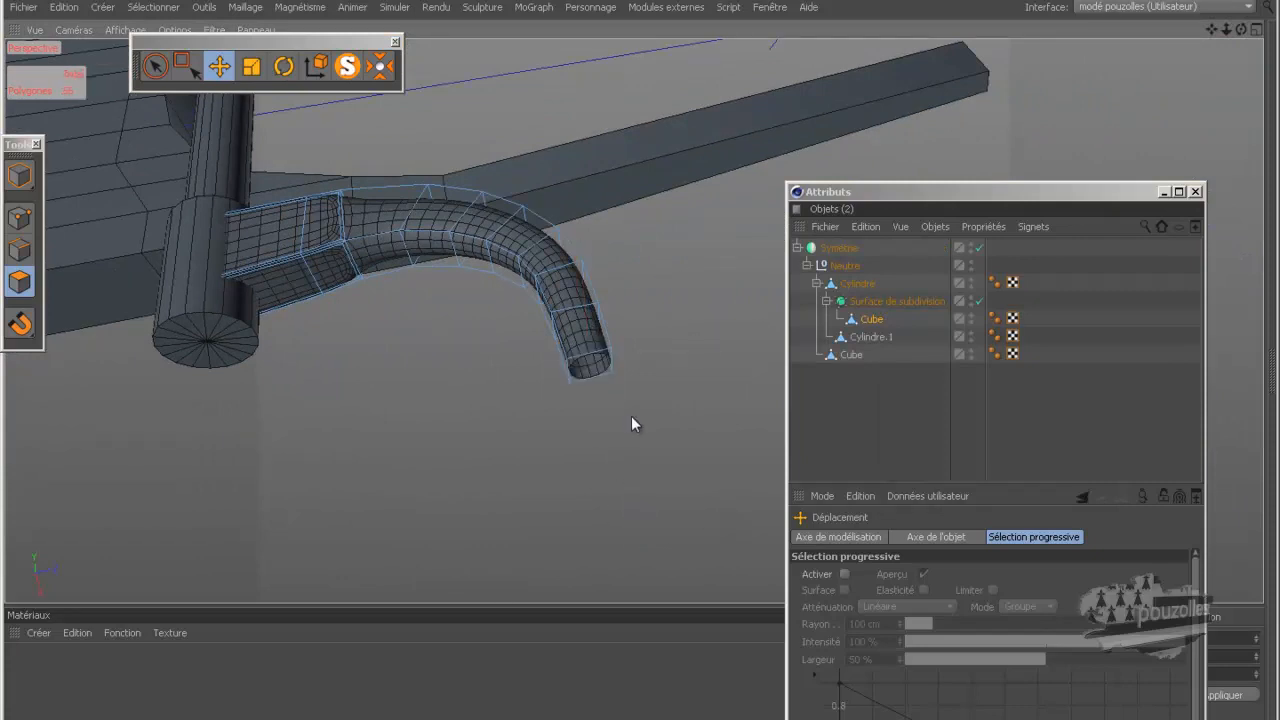
mouse_move(1241, 30)
mouse_down()
mouse_move(666, 356)
mouse_move(647, 354)
mouse_move(632, 368)
mouse_move(771, 330)
mouse_move(547, 527)
mouse_move(611, 537)
mouse_move(643, 509)
mouse_up()
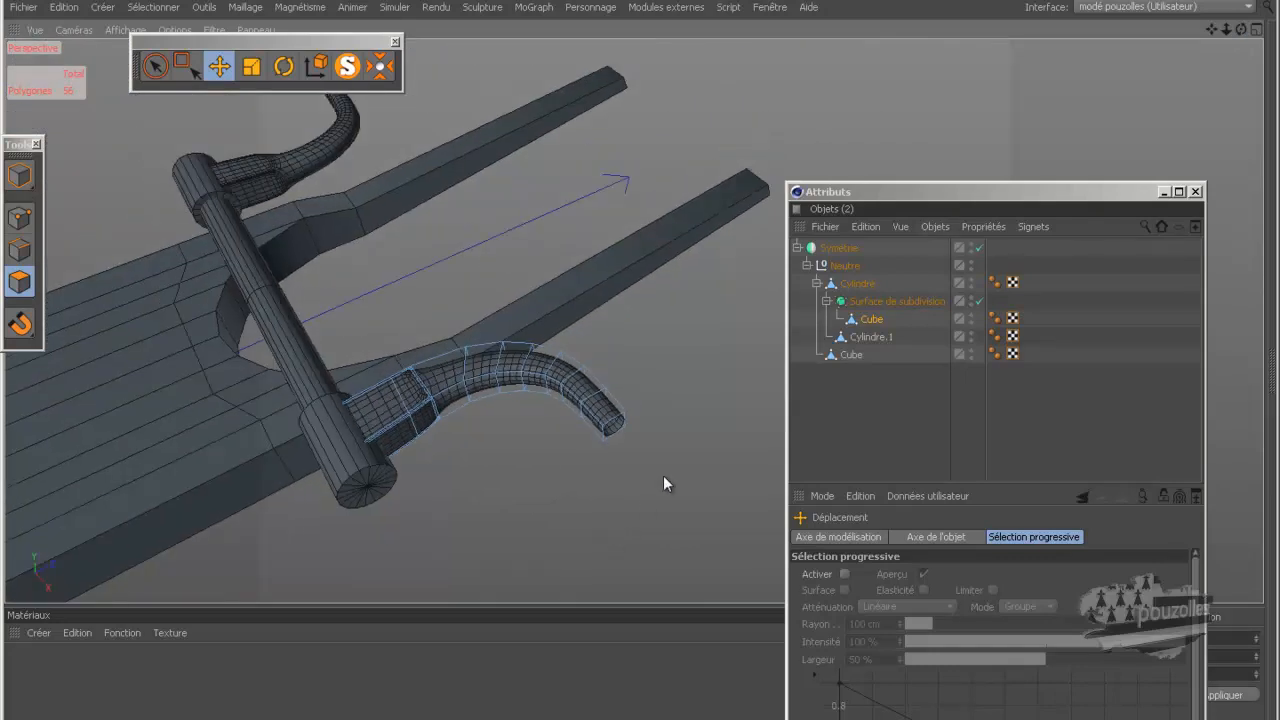
- Try rotating the Cylindre hierarchy in object mode to test the arms' pivoting, and undo the rotation
click(858, 286)
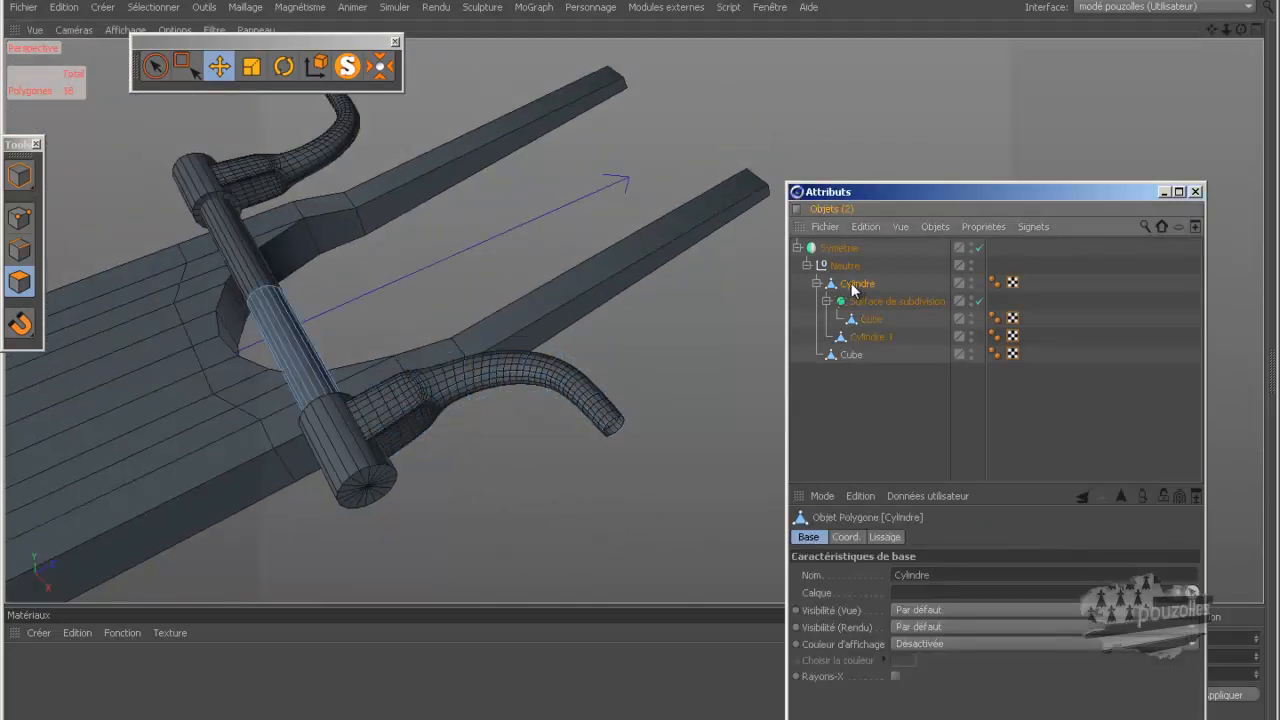
click(284, 67)
click(19, 175)
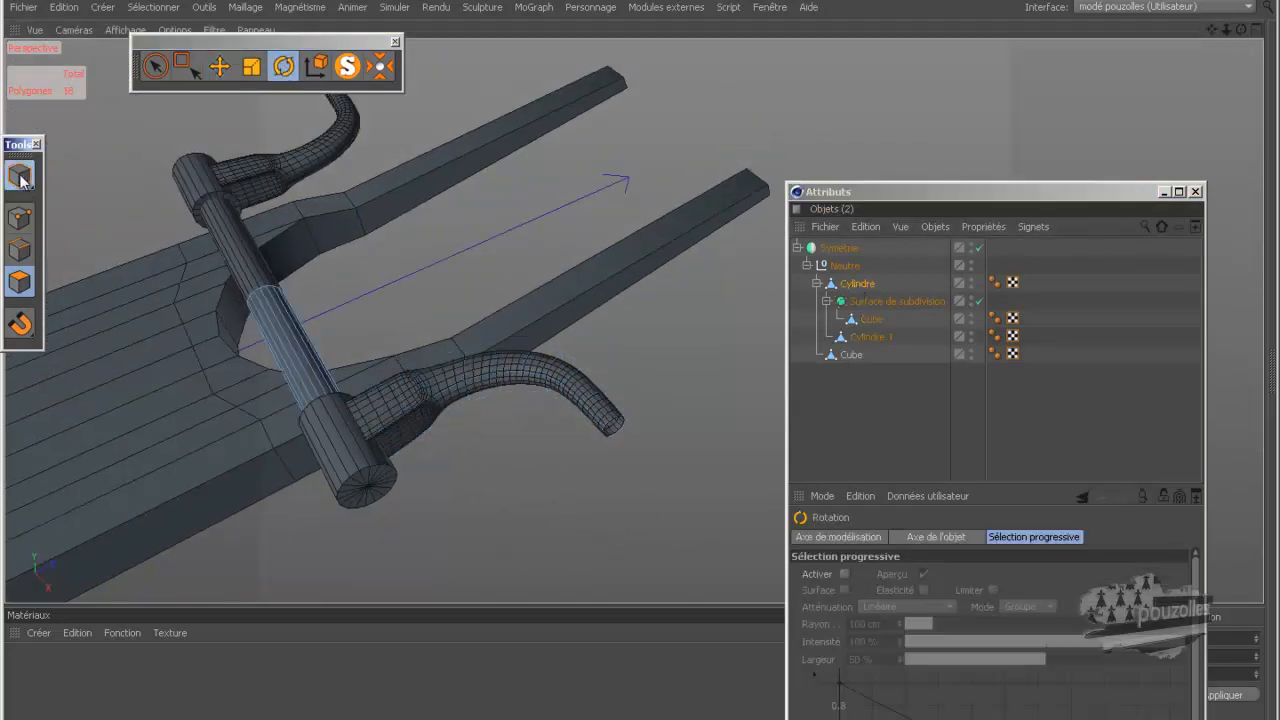
mouse_move(197, 249)
mouse_down()
mouse_move(200, 225)
mouse_move(272, 235)
mouse_move(205, 210)
mouse_move(199, 256)
mouse_move(268, 240)
mouse_move(218, 250)
mouse_up()
click(66, 11)
click(85, 32)
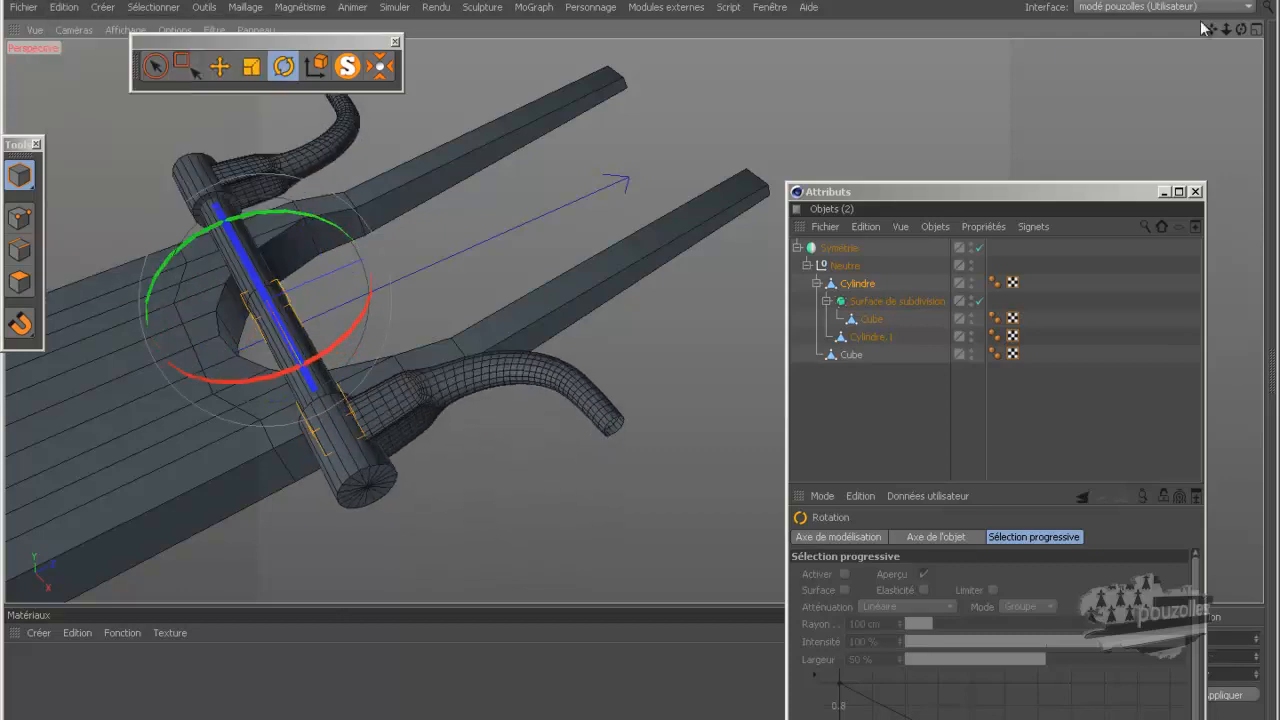
drag(1240, 33, 646, 358)
scroll(674, 220, down, 3)
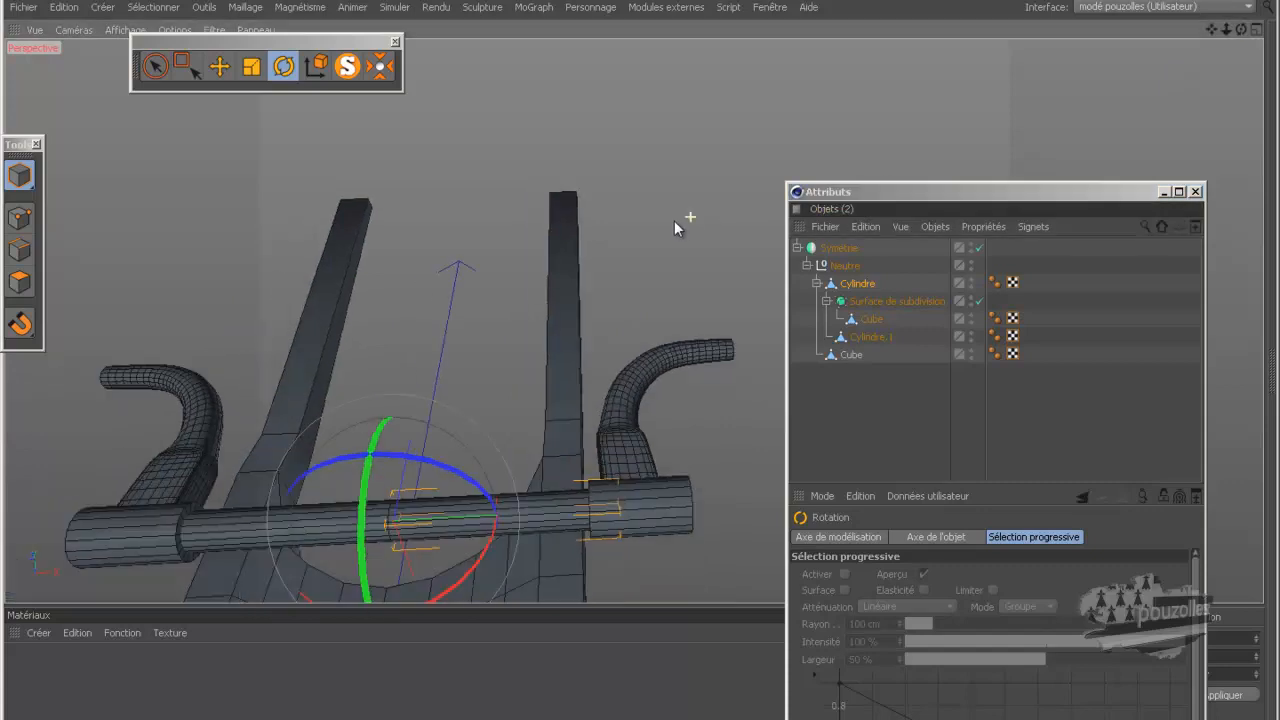
- Compare the front suspension arms with the reference photo of the chassis in the top view
drag(1241, 30, 695, 461)
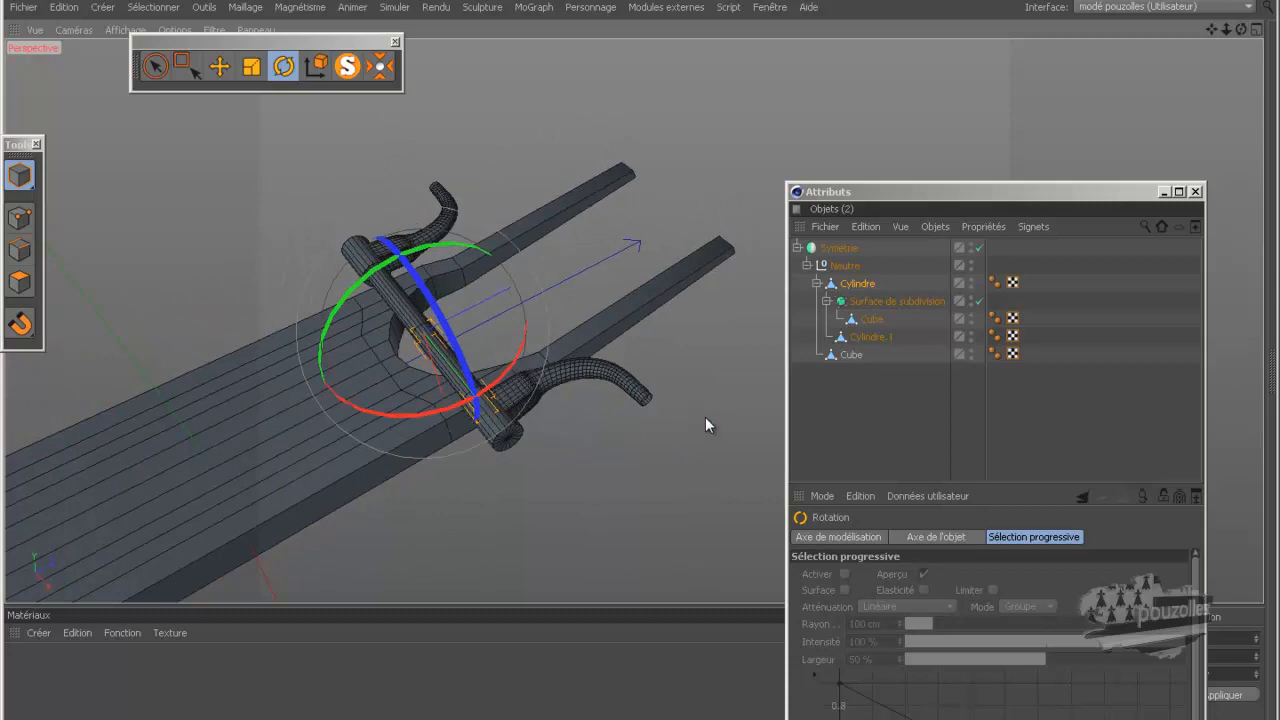
middle_click(648, 402)
middle_click(690, 235)
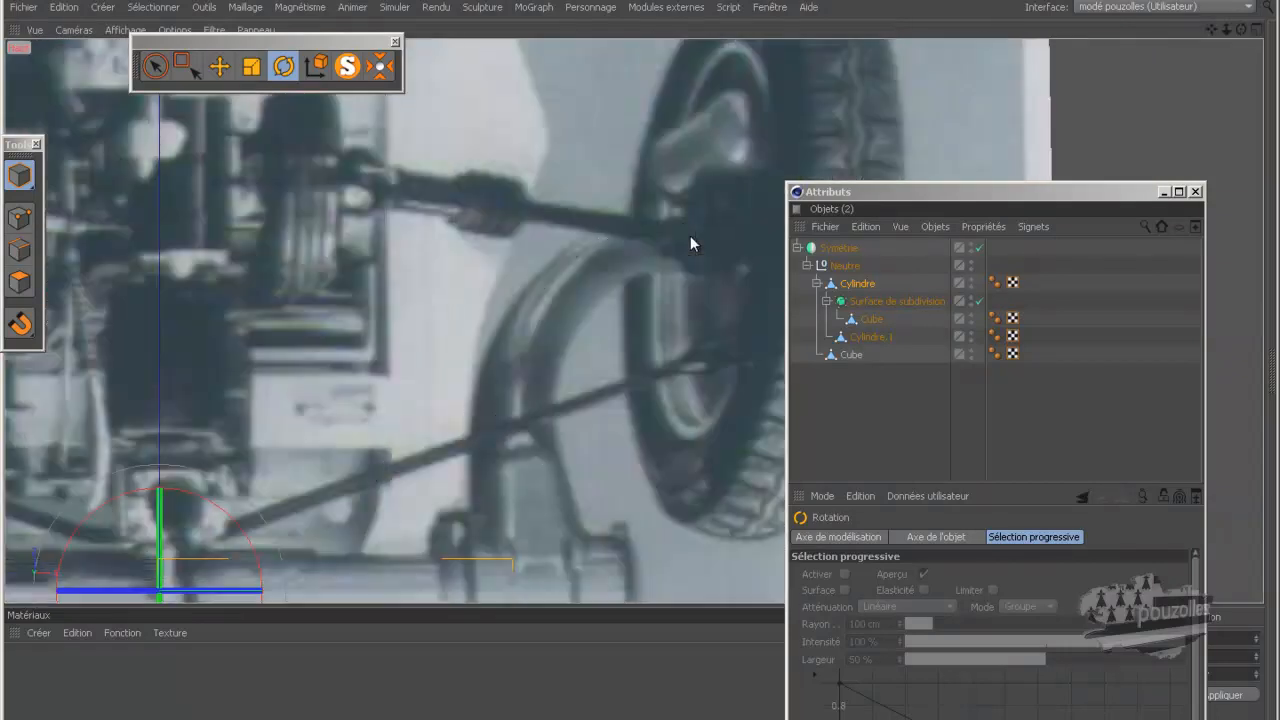
scroll(690, 235, down, 10)
scroll(630, 232, down, 6)
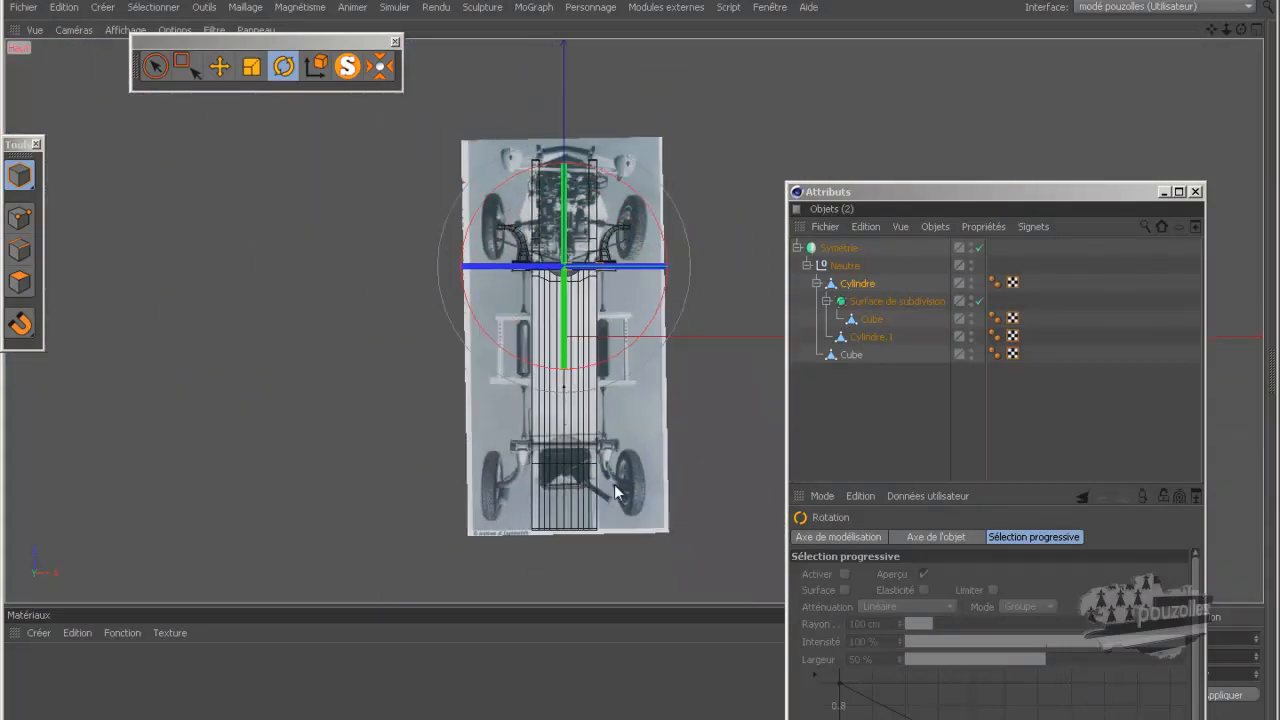
scroll(644, 221, up, 8)
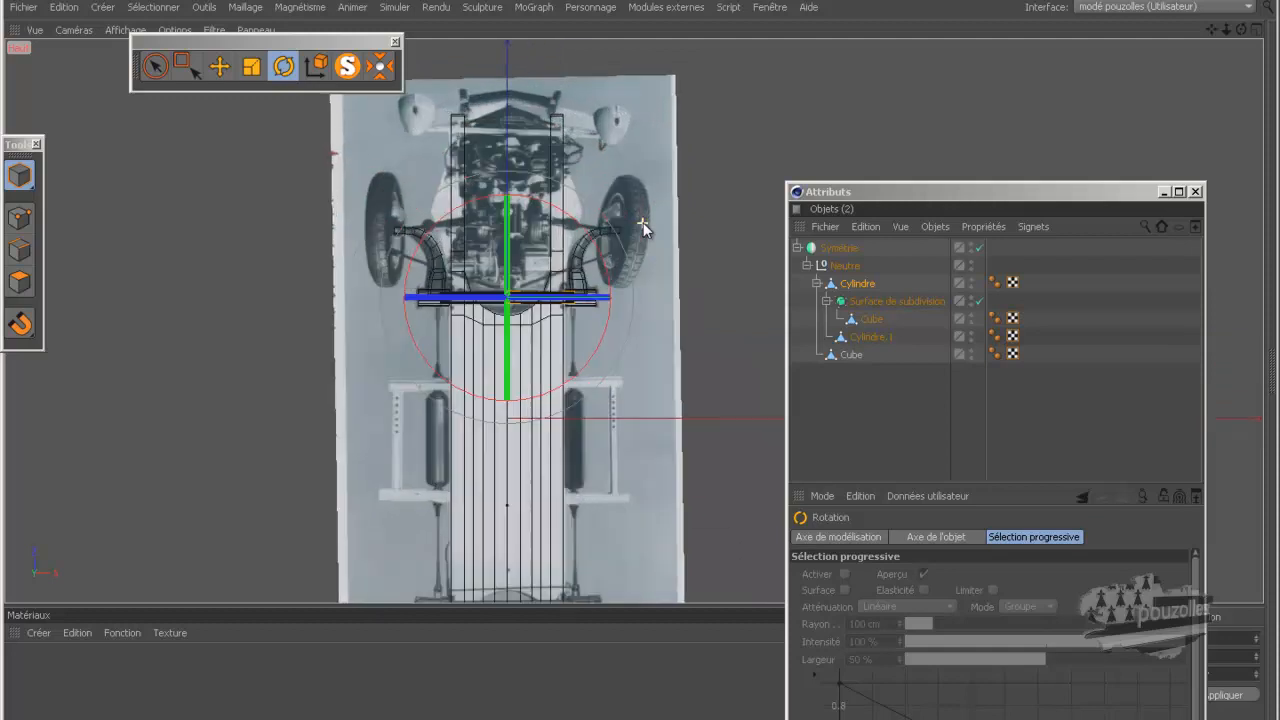
scroll(644, 221, up, 2)
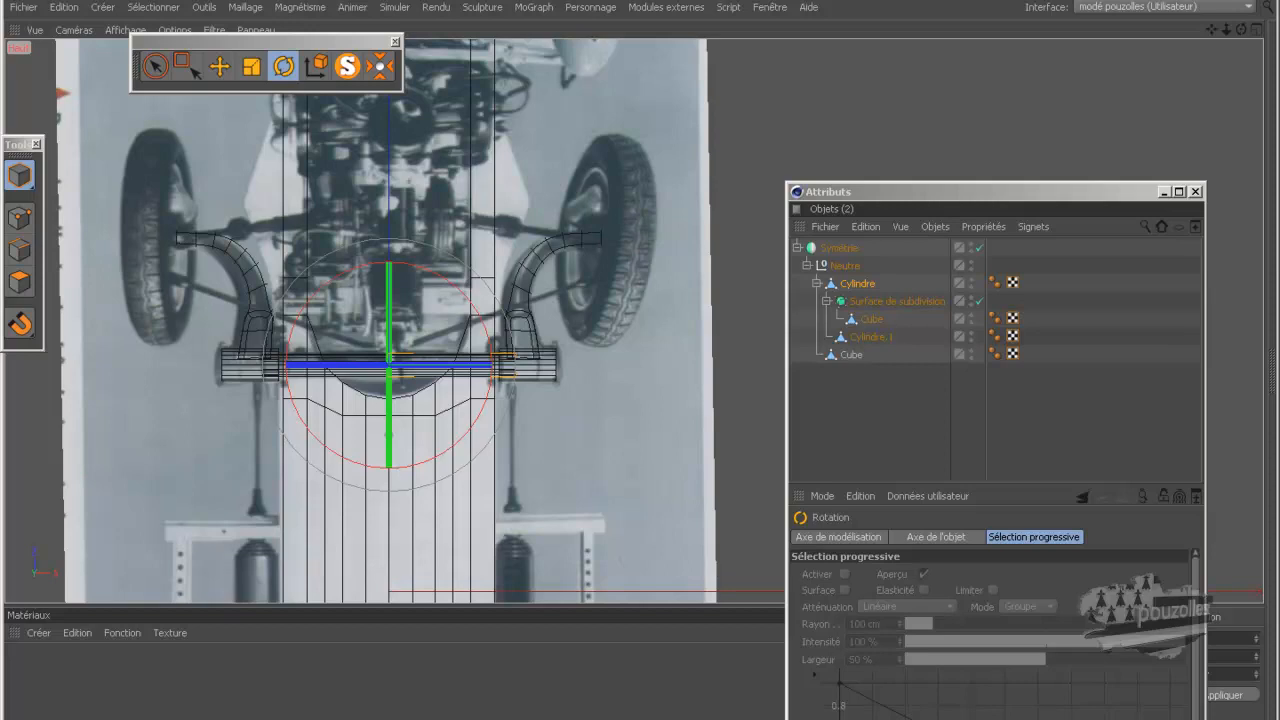
- Open photo 20.132 from the chassis folder, examine where the suspension arm meets the wheel pivot, and return to the Cinema 4D top view
key(alt+Tab)
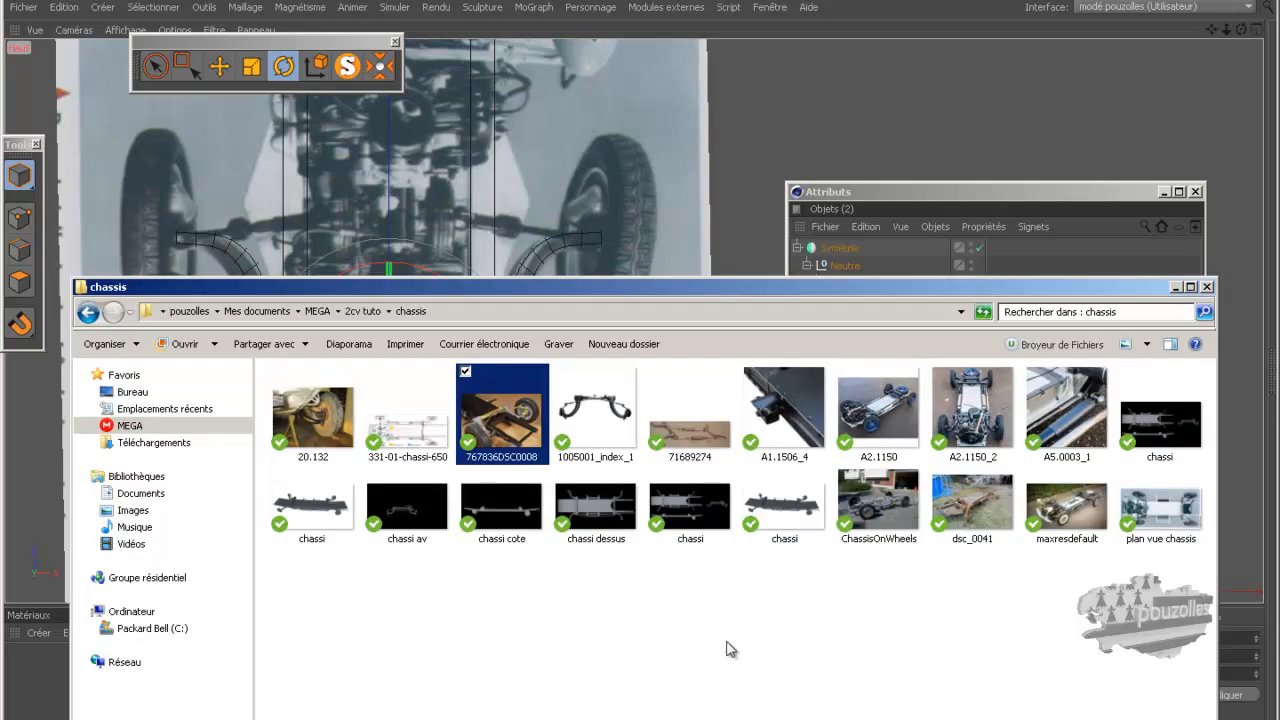
click(335, 422)
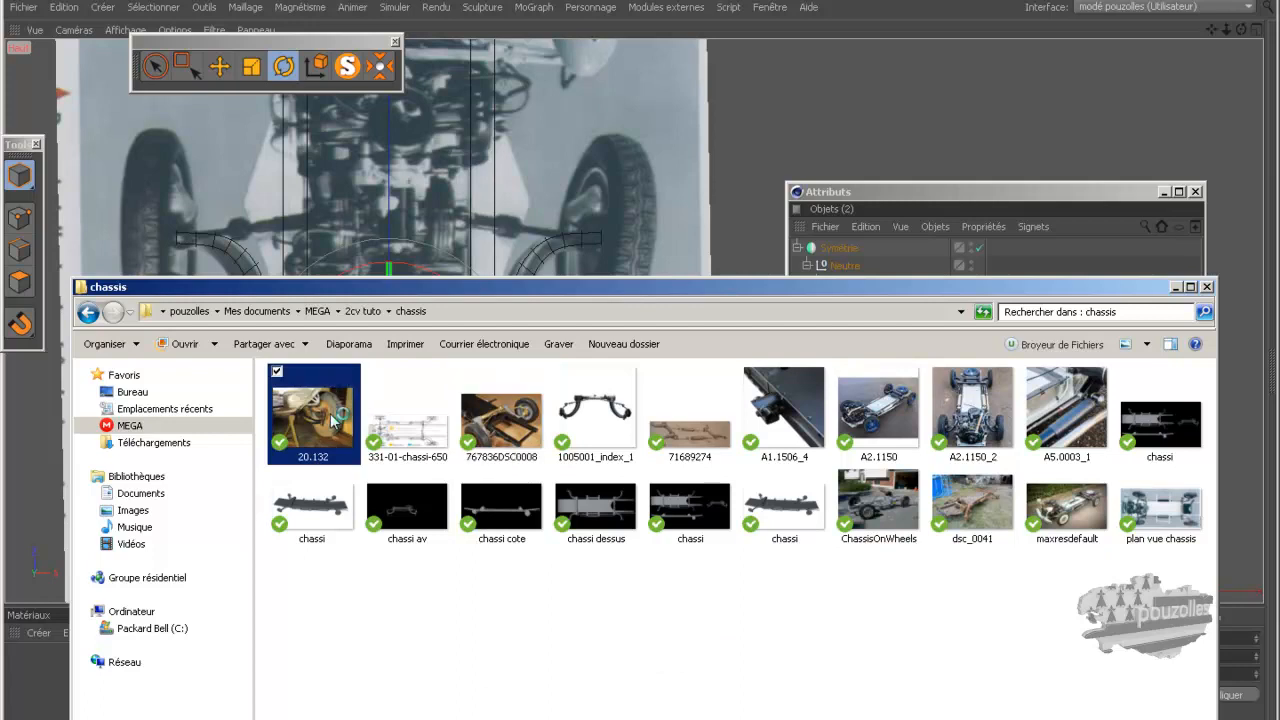
double_click(335, 422)
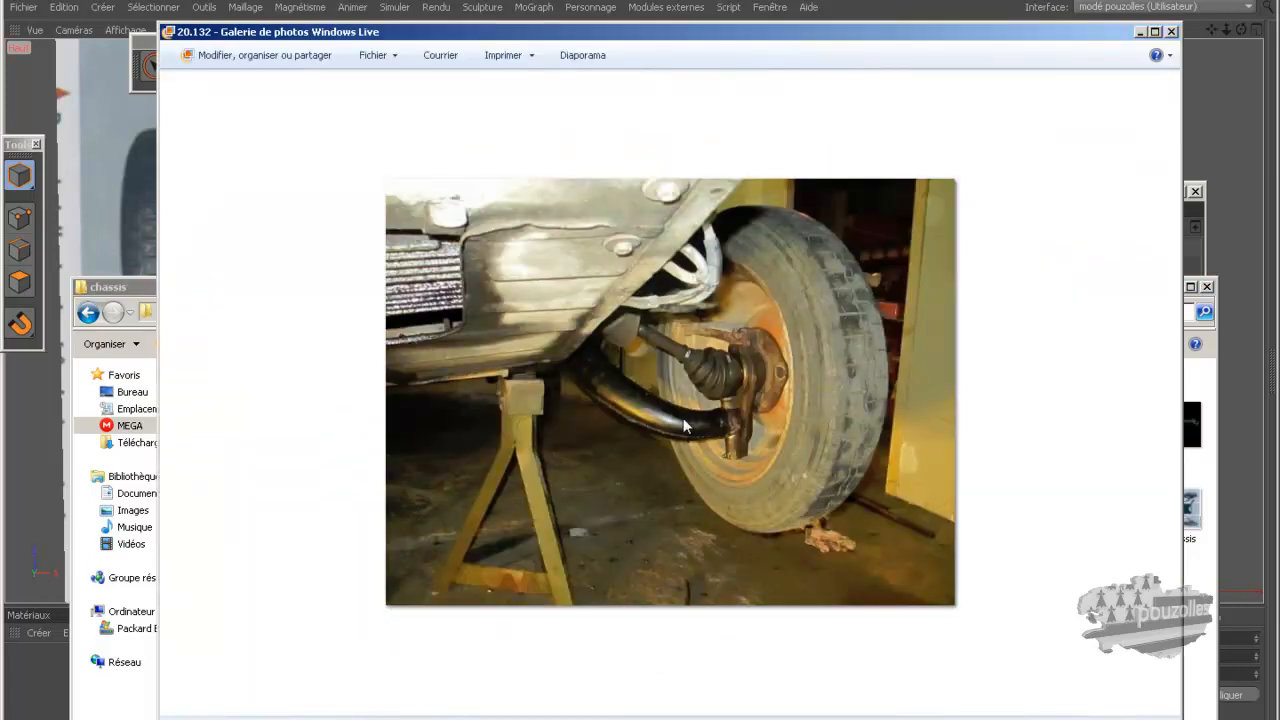
scroll(730, 430, up, 3)
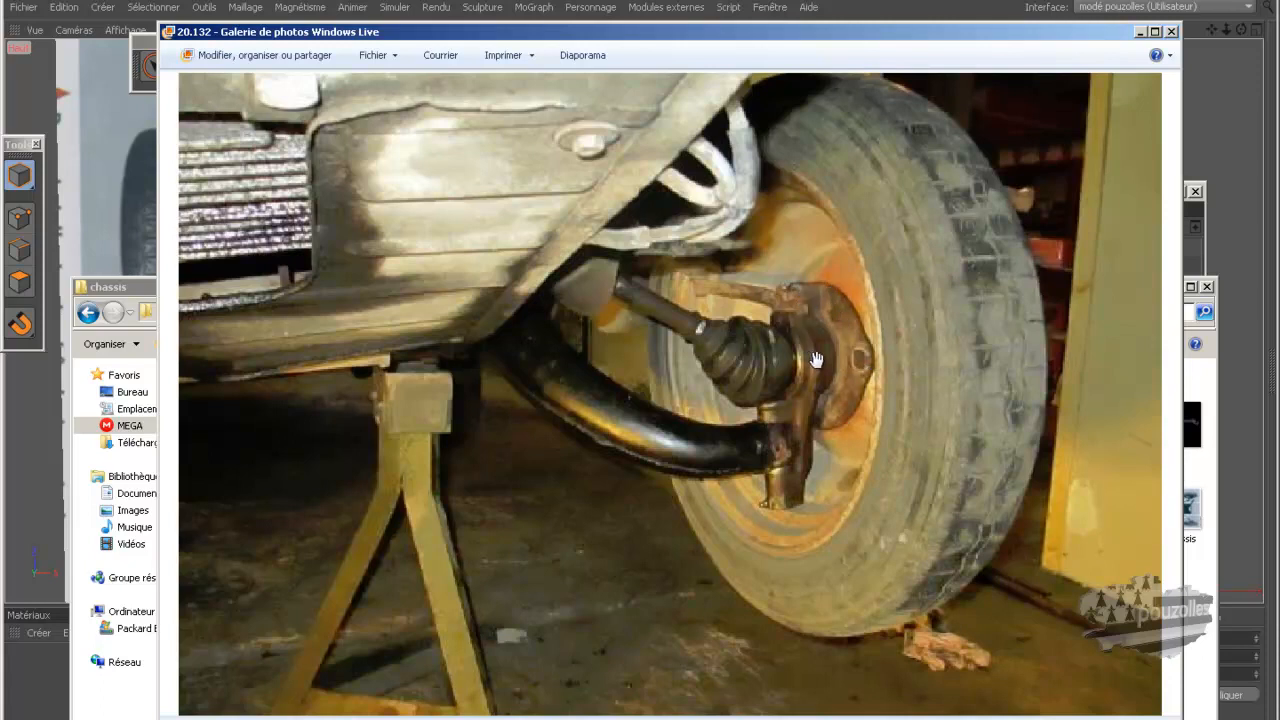
scroll(690, 422, down, 2)
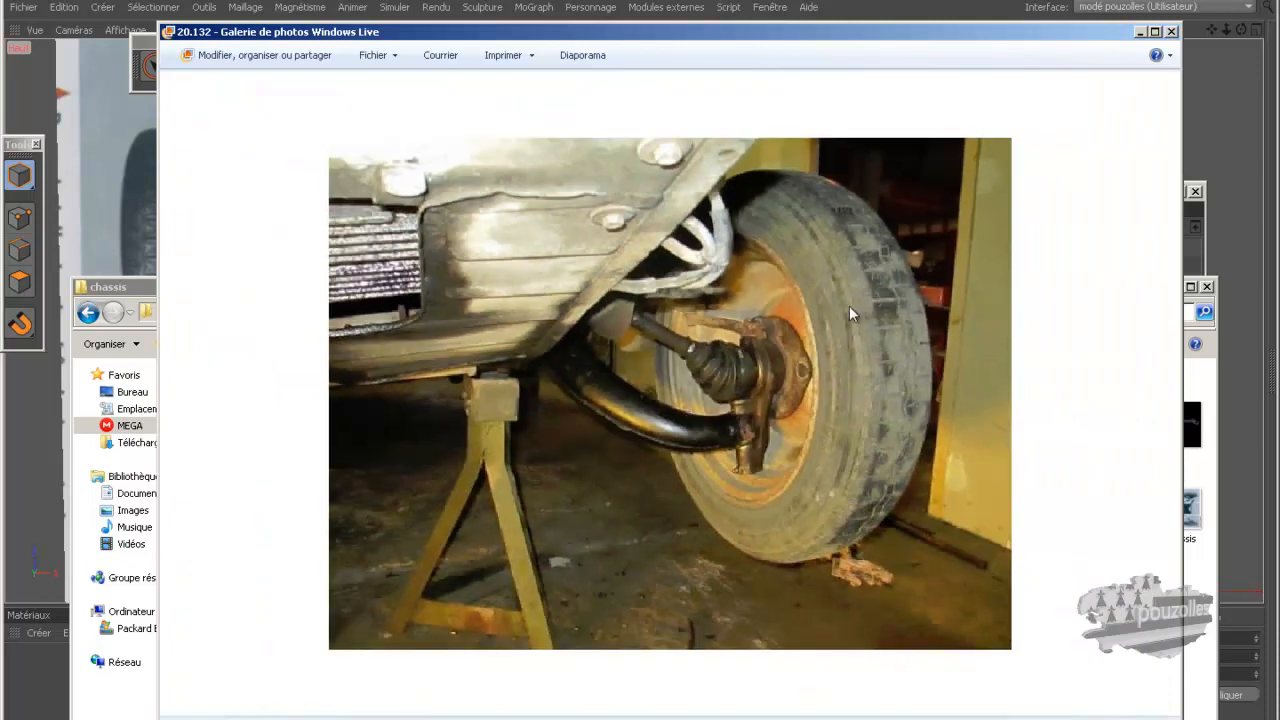
scroll(744, 396, up, 2)
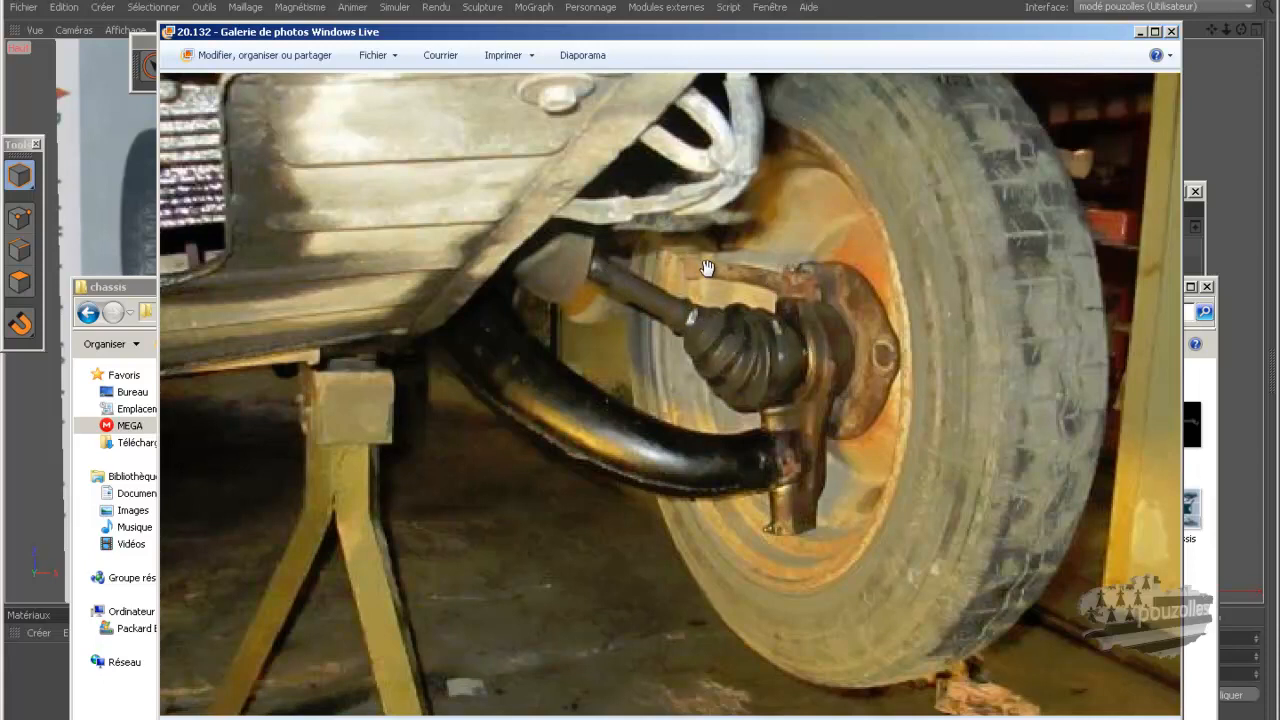
scroll(683, 431, down, 3)
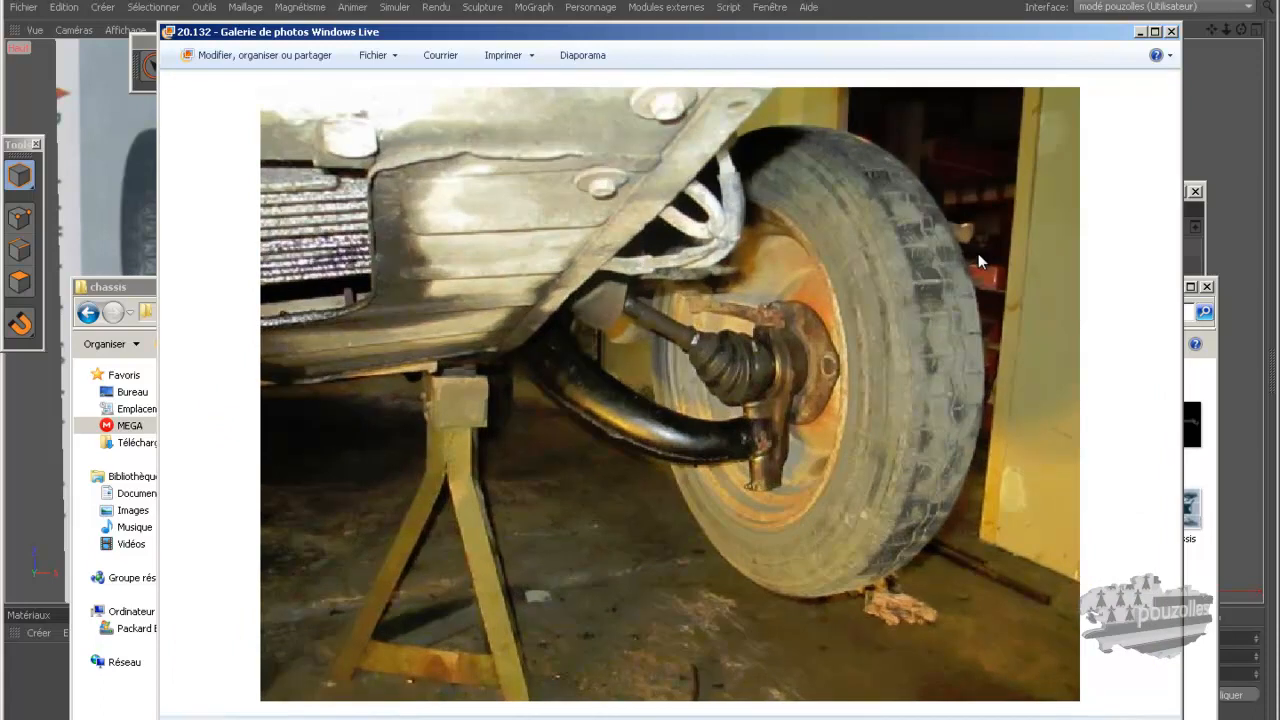
click(908, 2)
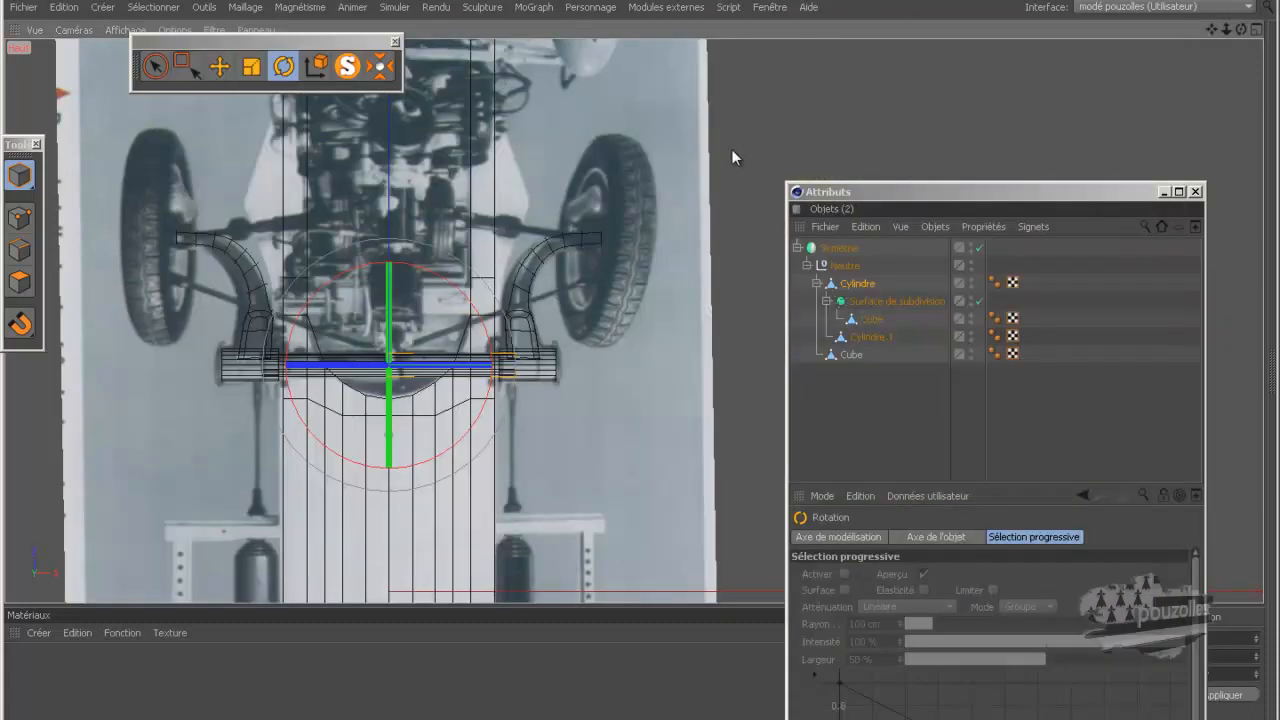
scroll(747, 315, down, 2)
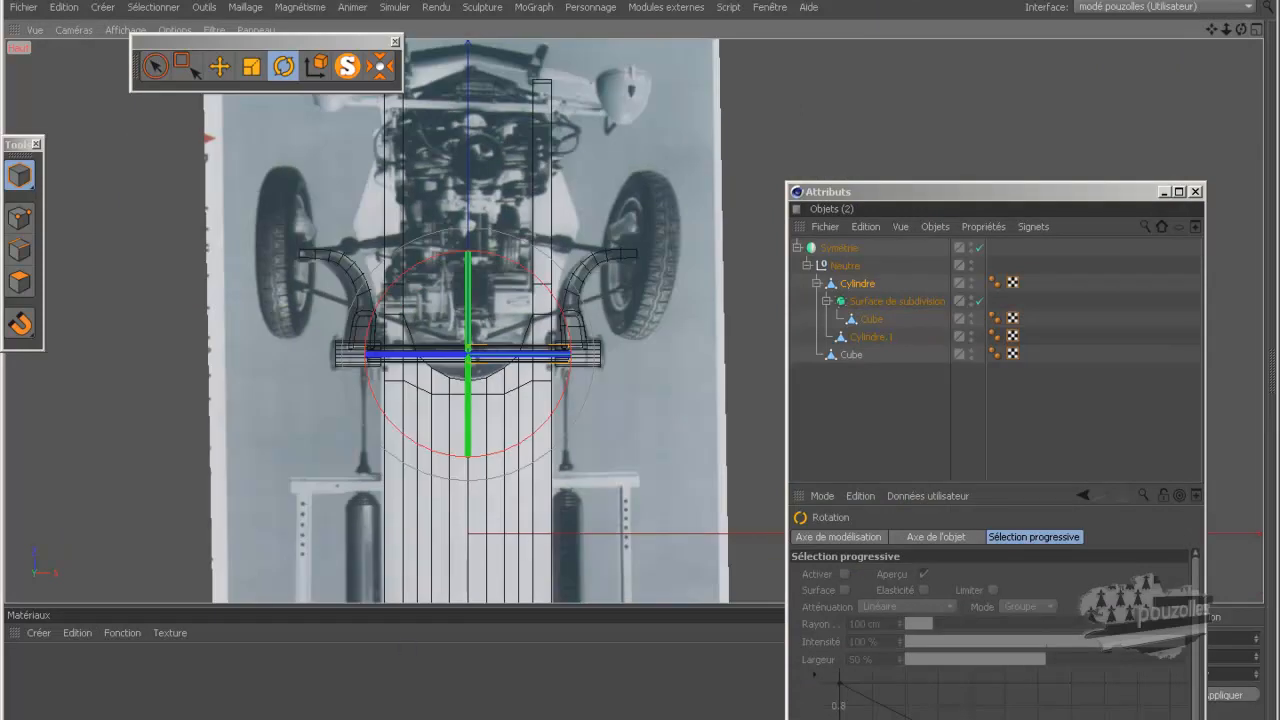